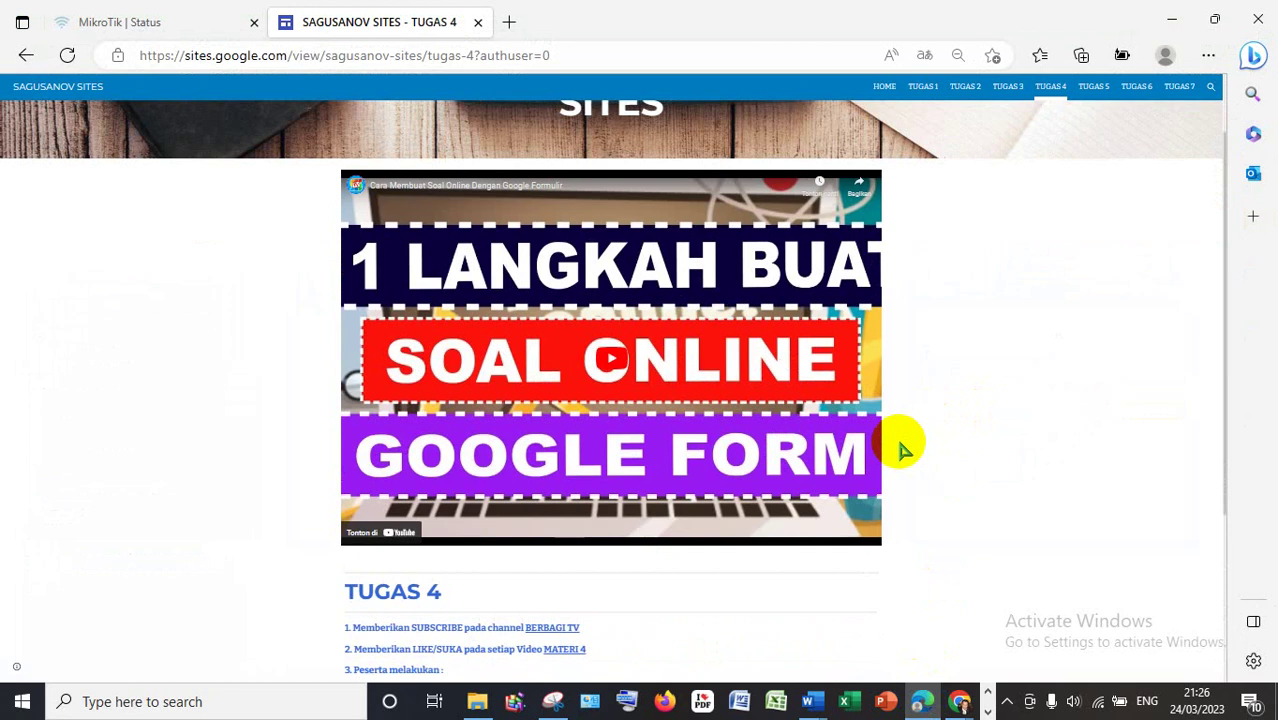
# - Switch to the Chrome window showing the PELATIHAN SAGUSANOV folder in Google Drive
pyautogui.scroll(1, 902, 447)
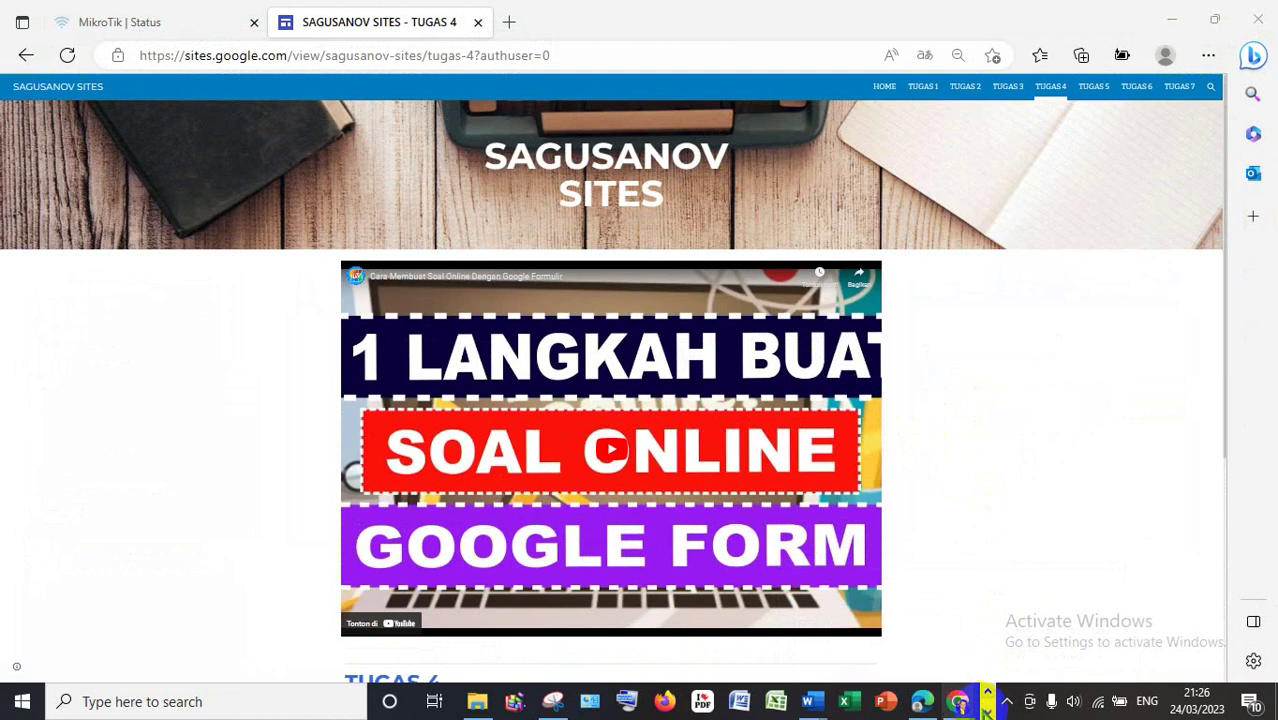
pyautogui.click(987, 711)
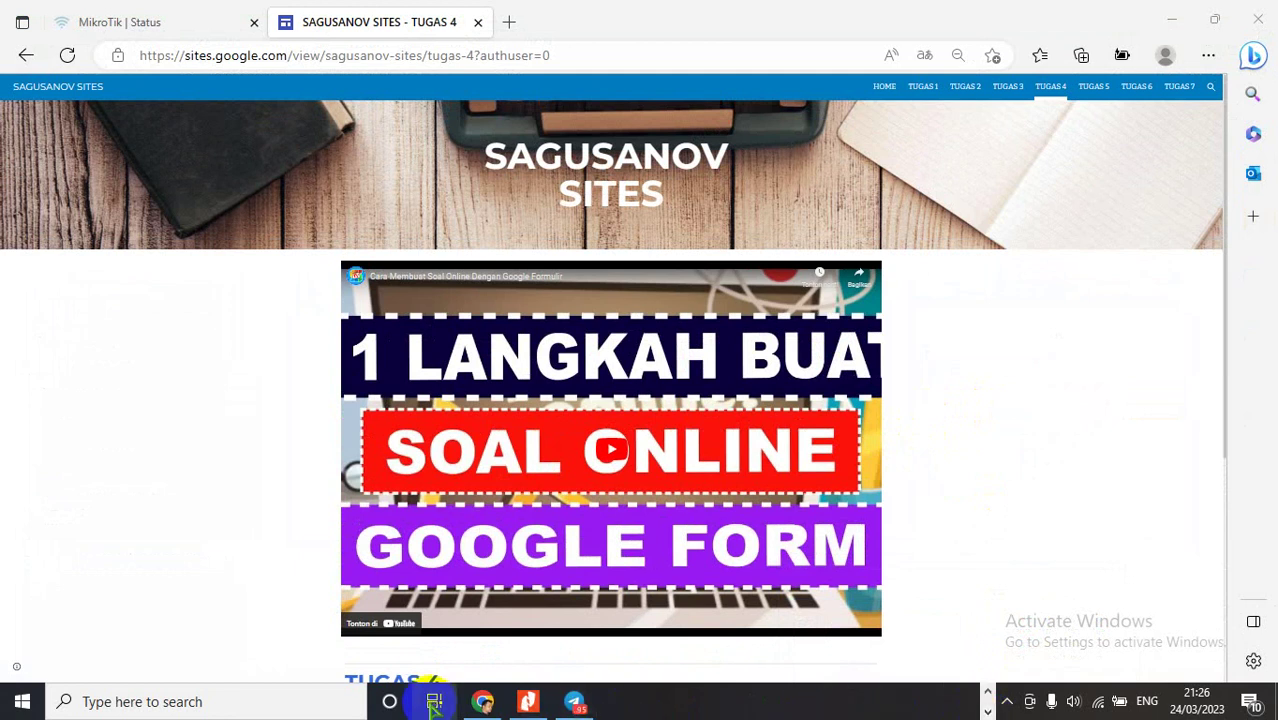
pyautogui.click(490, 702)
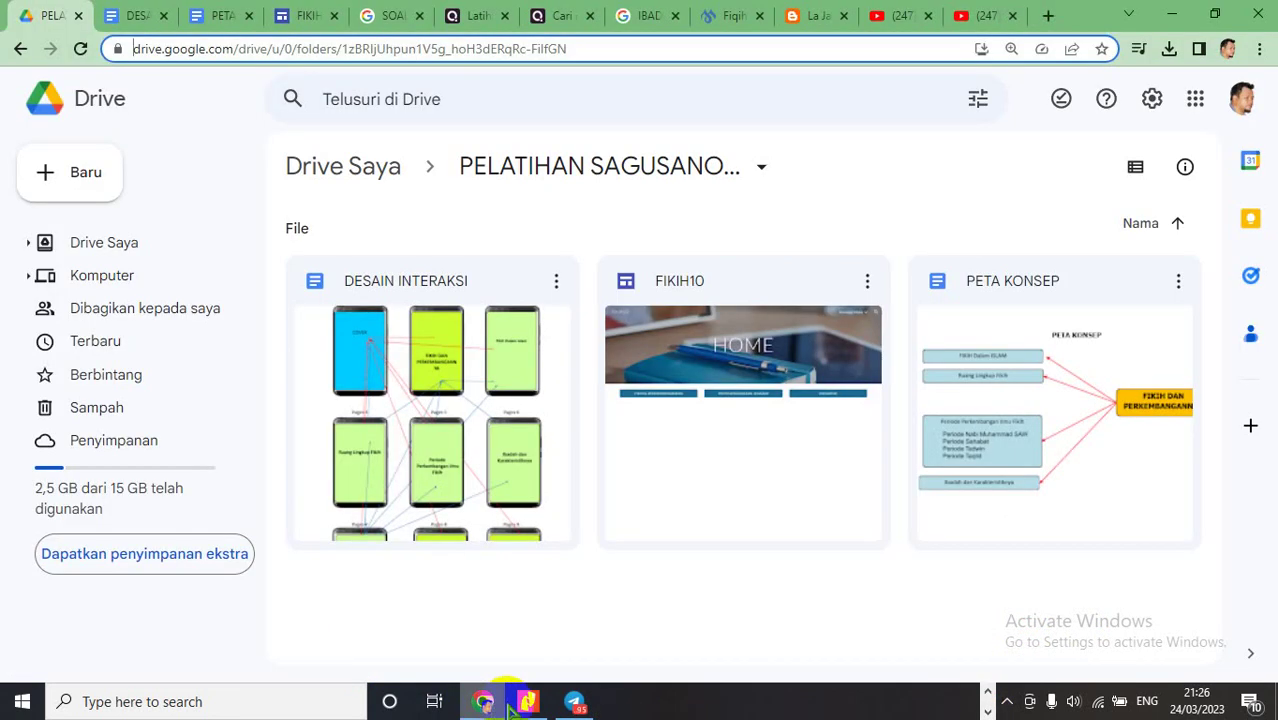
pyautogui.click(770, 603)
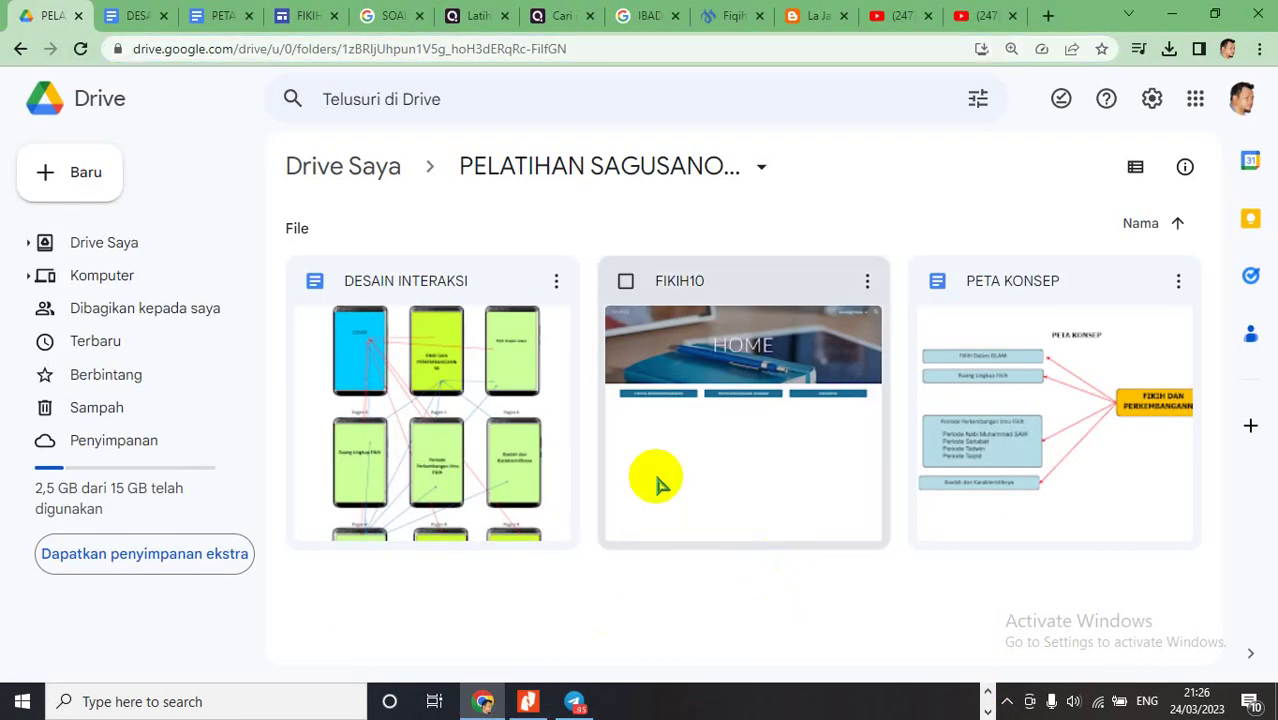
# - Create a new blank Google Form in the current Drive folder
pyautogui.click(80, 171)
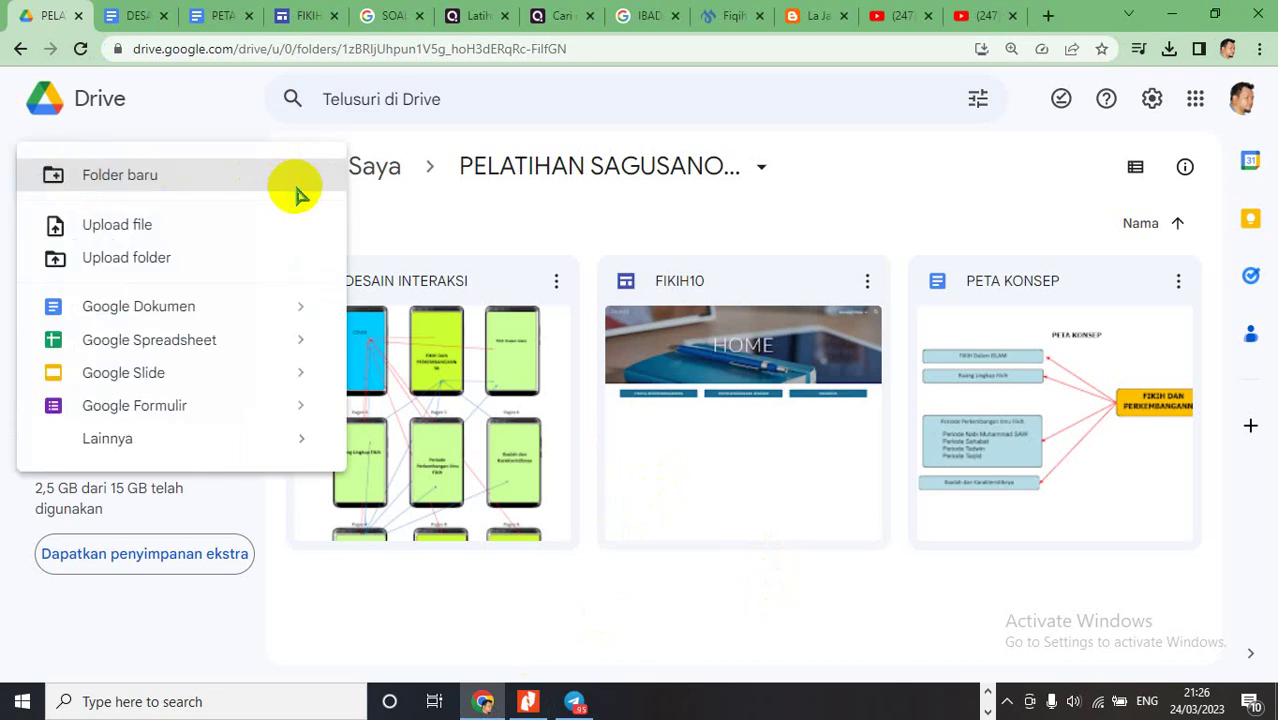
pyautogui.click(672, 572)
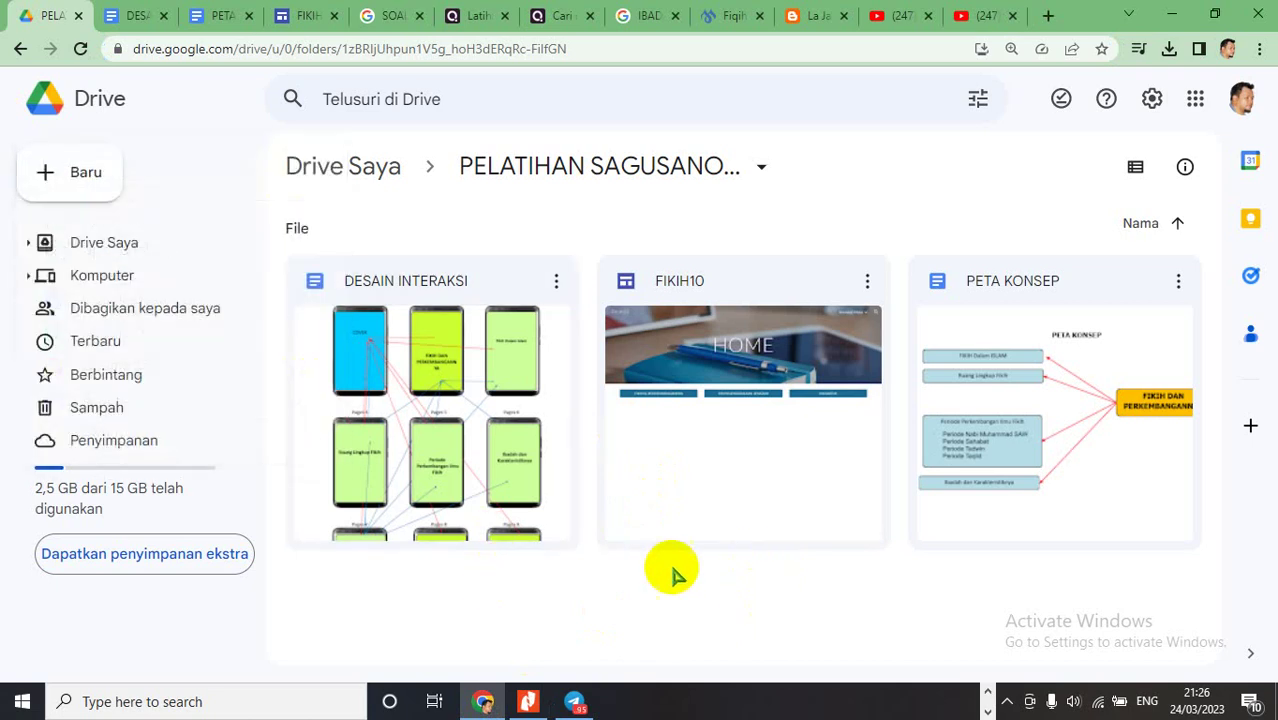
pyautogui.click(118, 180)
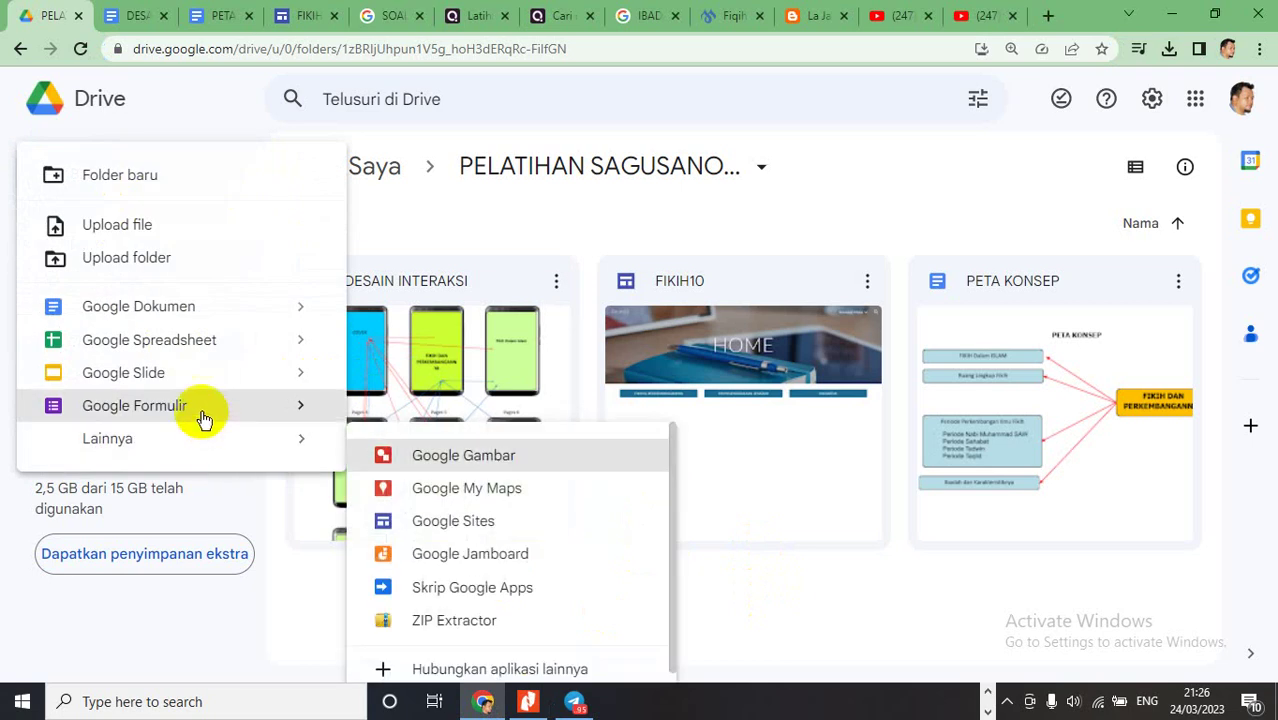
pyautogui.moveTo(305, 408)
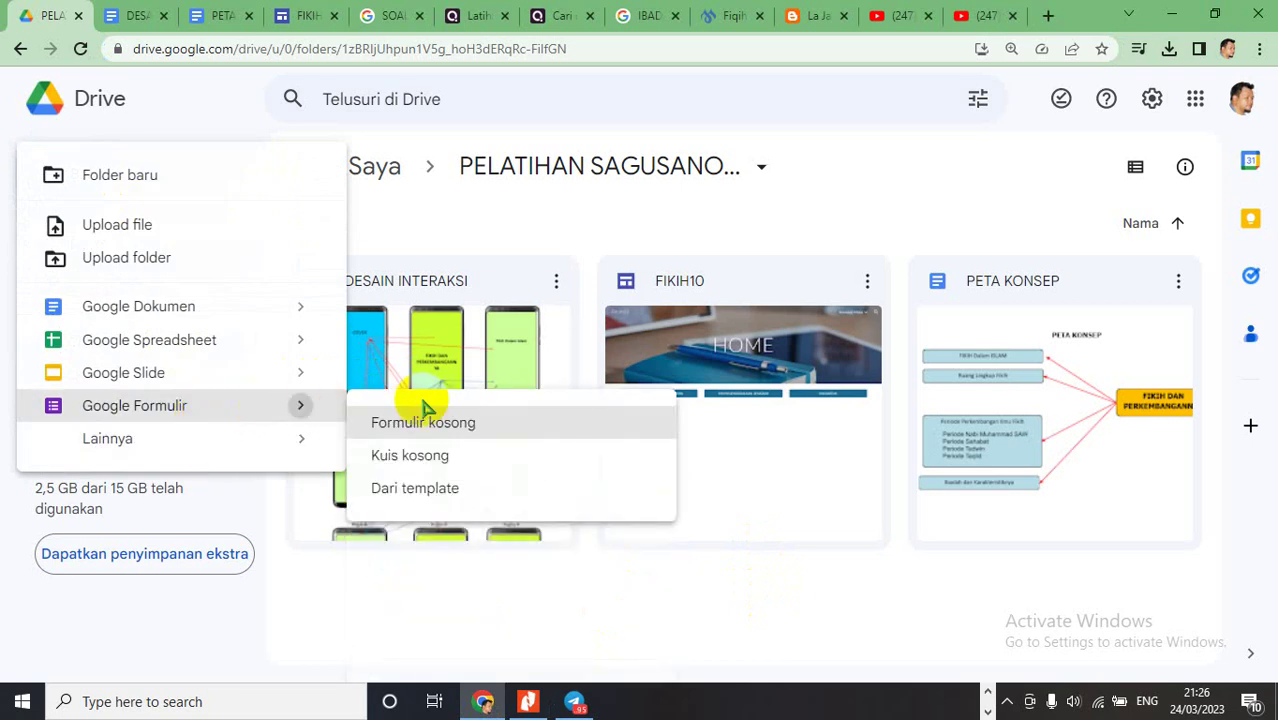
pyautogui.click(472, 431)
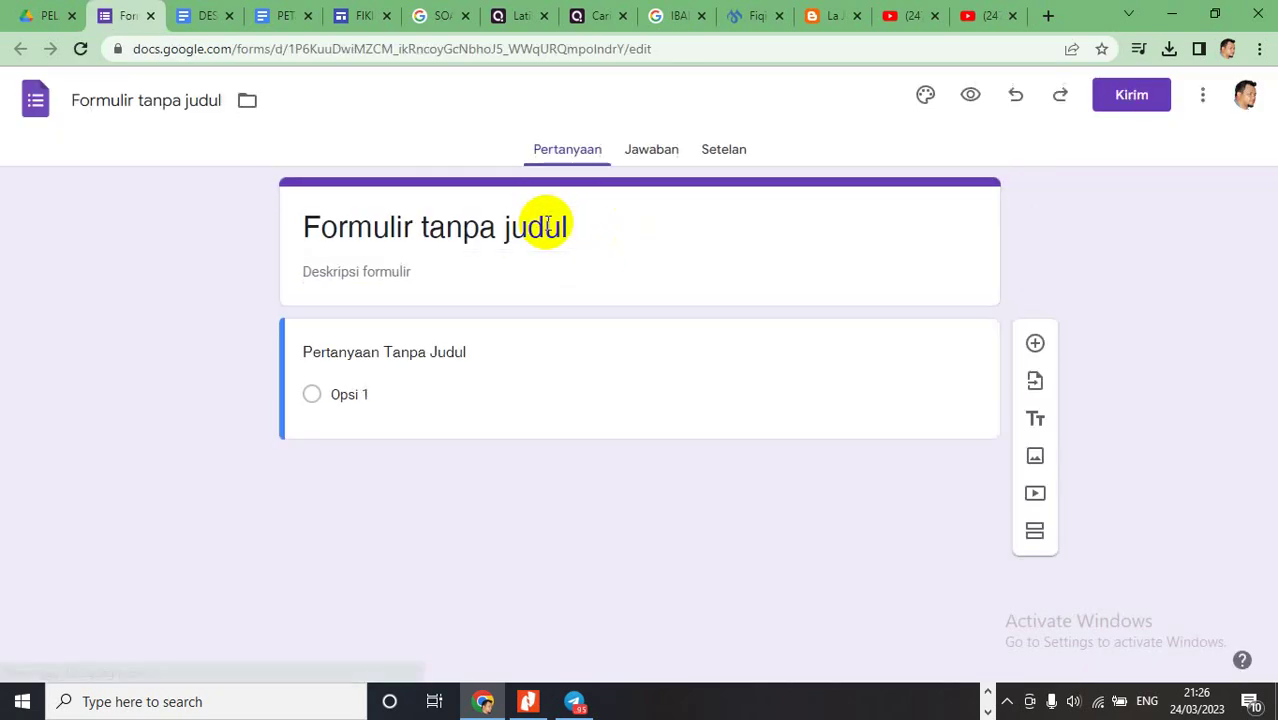
# - Copy the quiz title "Latihan Soal PAS Ushul Fikih X" from the open Quizizz quiz page
pyautogui.click(509, 20)
pyautogui.scroll(5, 585, 225)
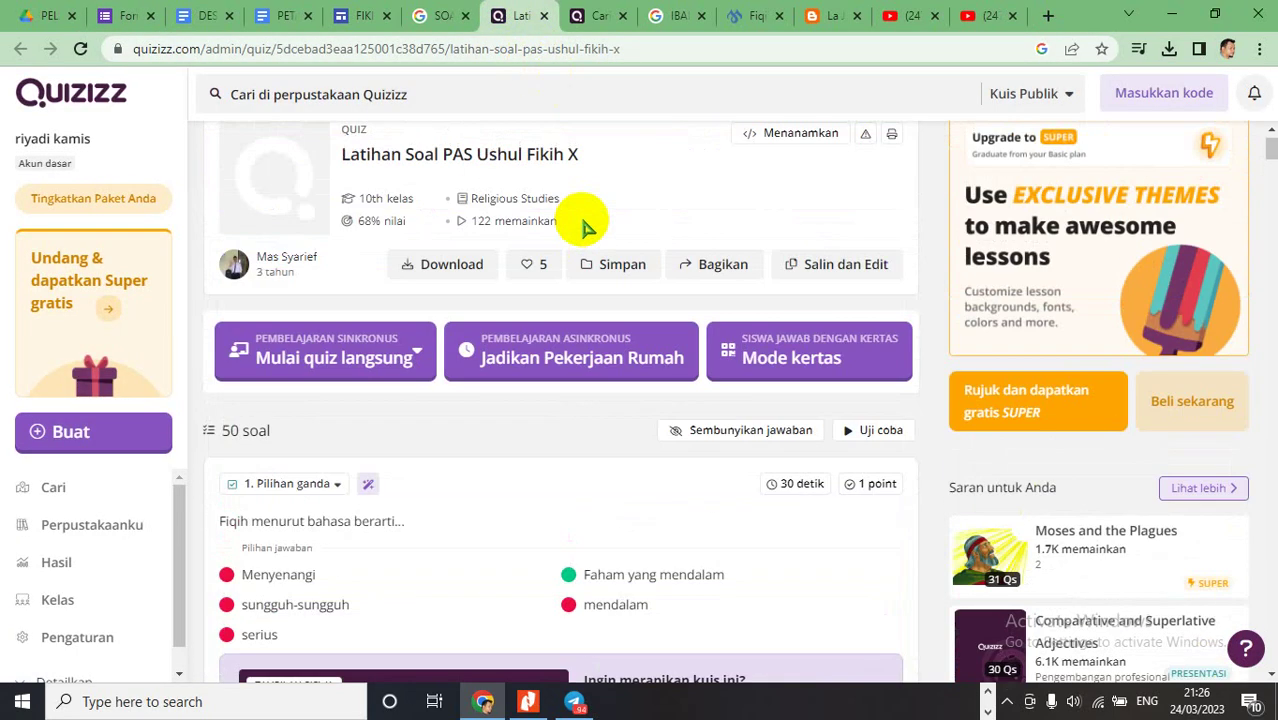
pyautogui.moveTo(341, 161); pyautogui.dragTo(578, 160)
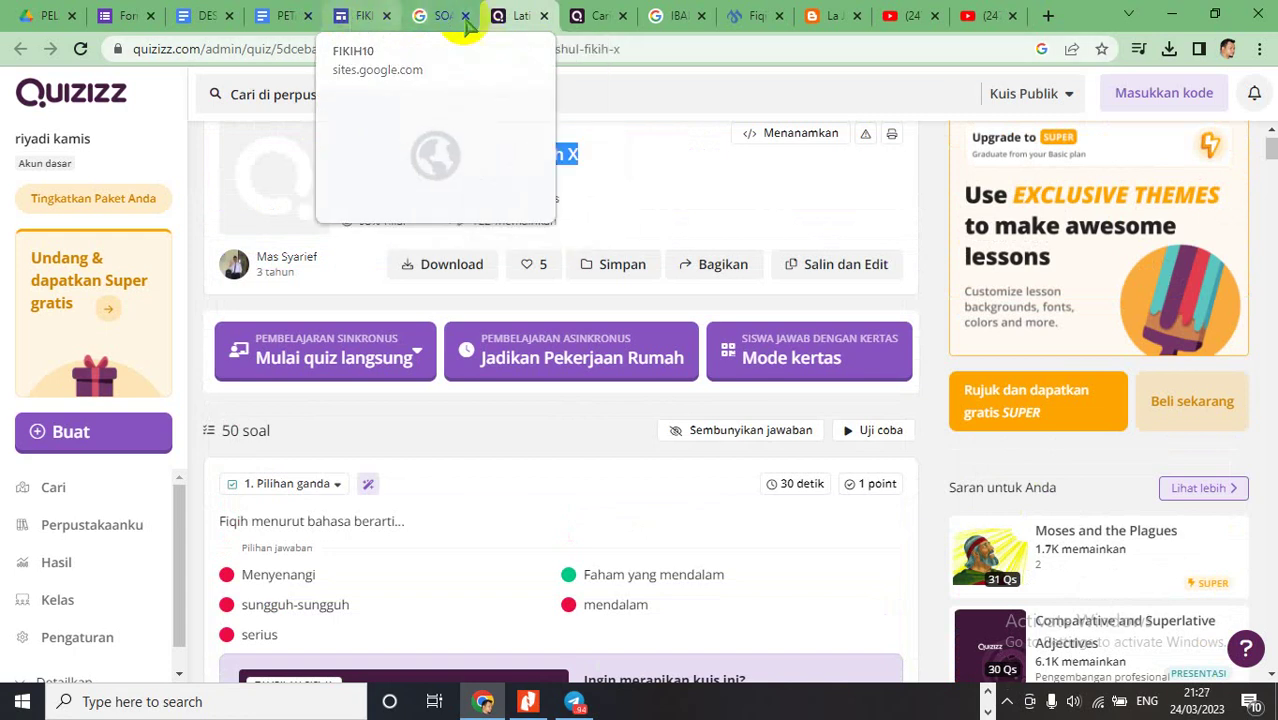
pyautogui.click(362, 20)
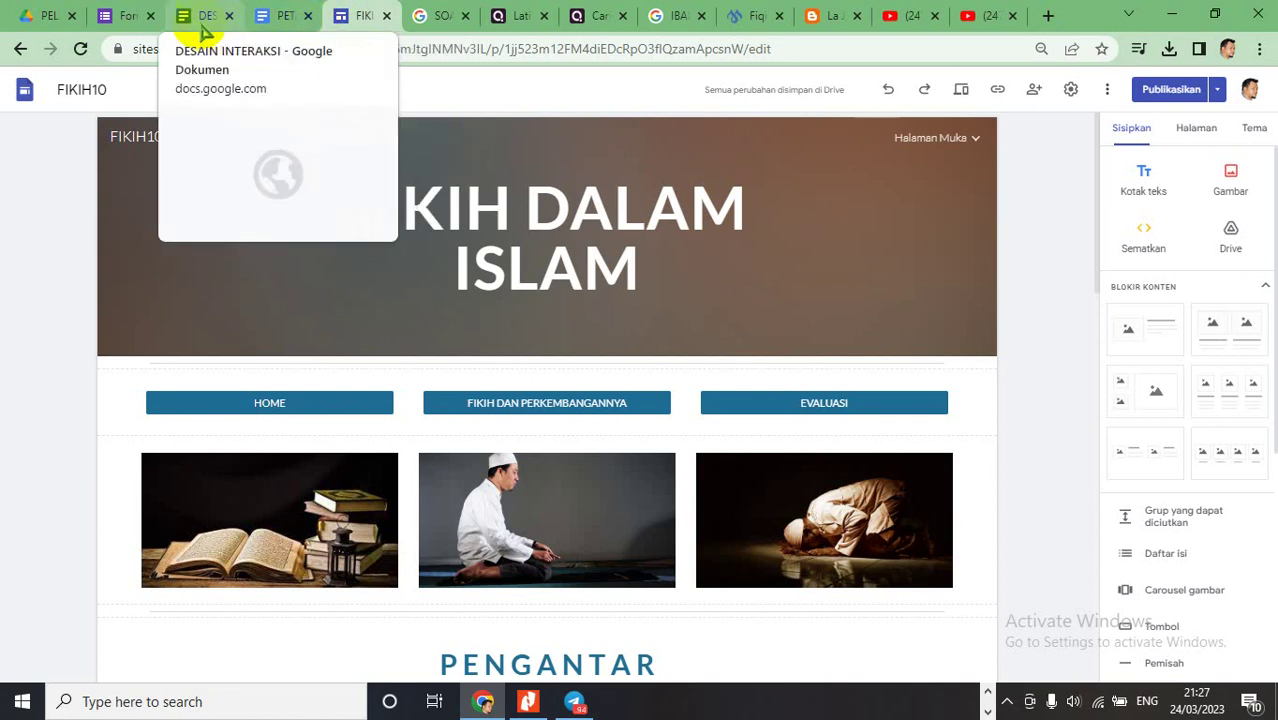
# - Return to the untitled form and replace its title with "Latihan Soal PAS Ushul Fikih X"
pyautogui.click(128, 17)
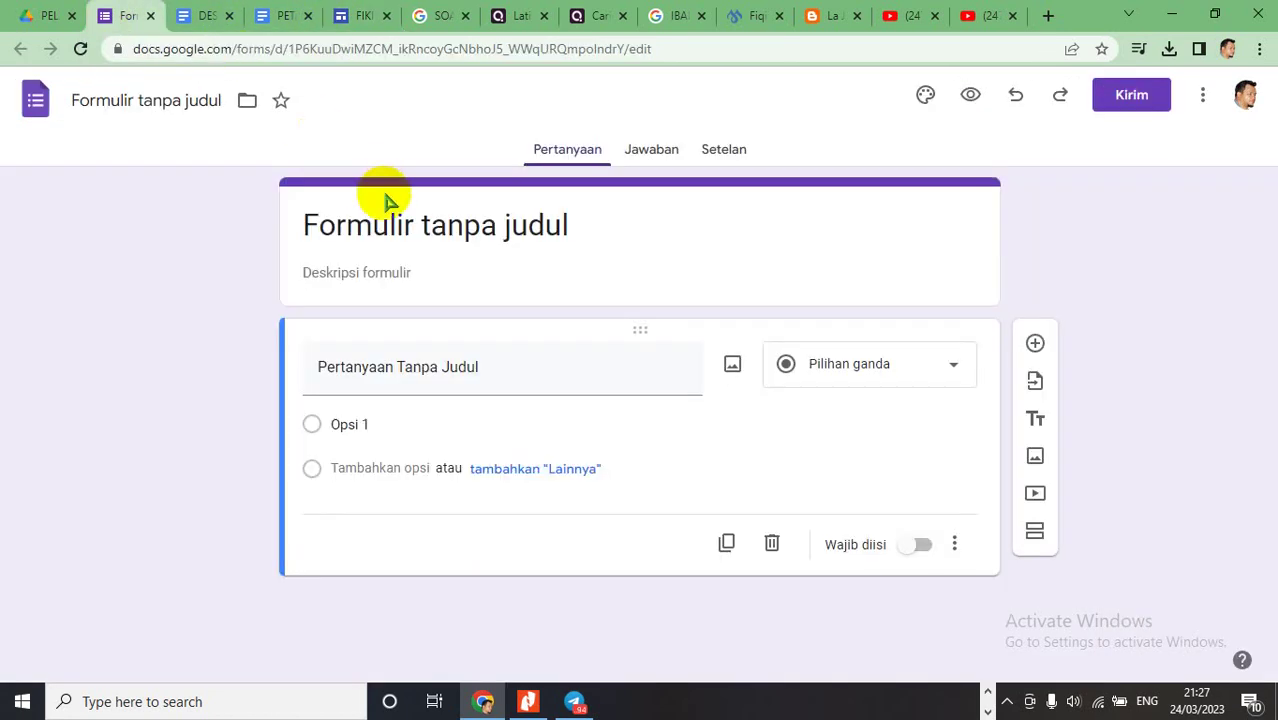
pyautogui.click(409, 220)
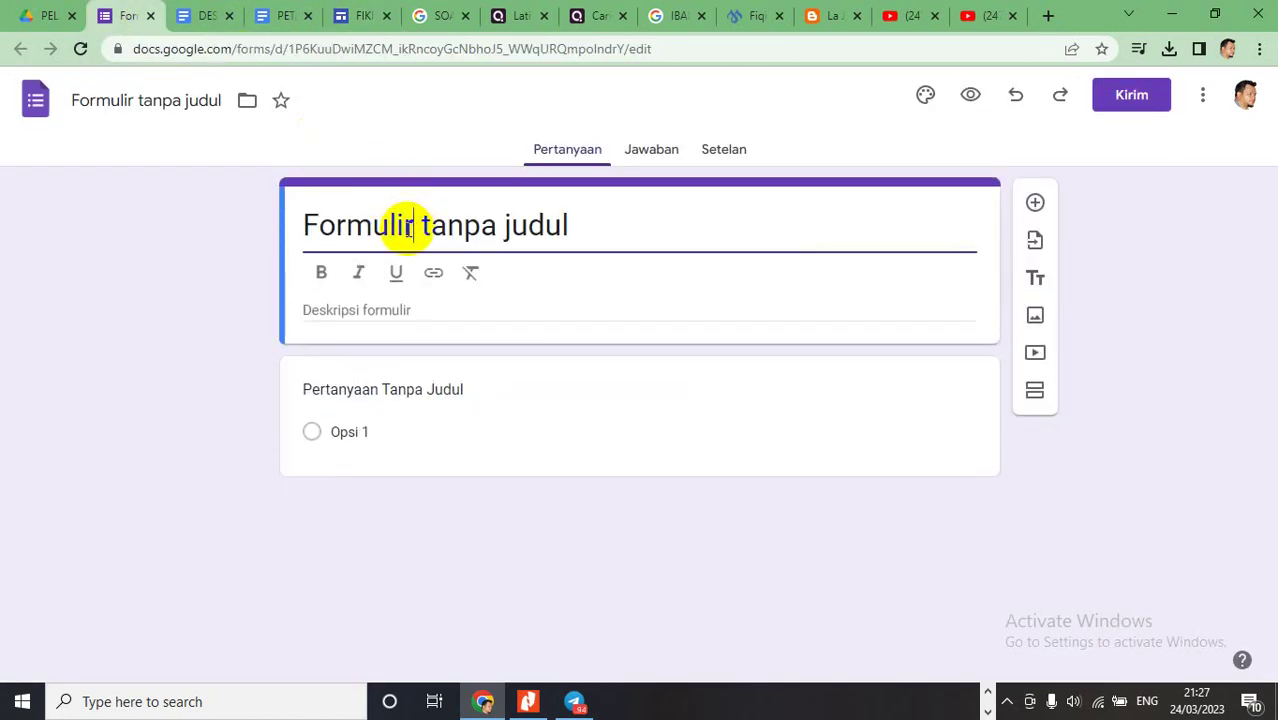
pyautogui.hotkey('ctrl', 'a')
pyautogui.write('Latihan Soal PAS Ushul Fikih X')
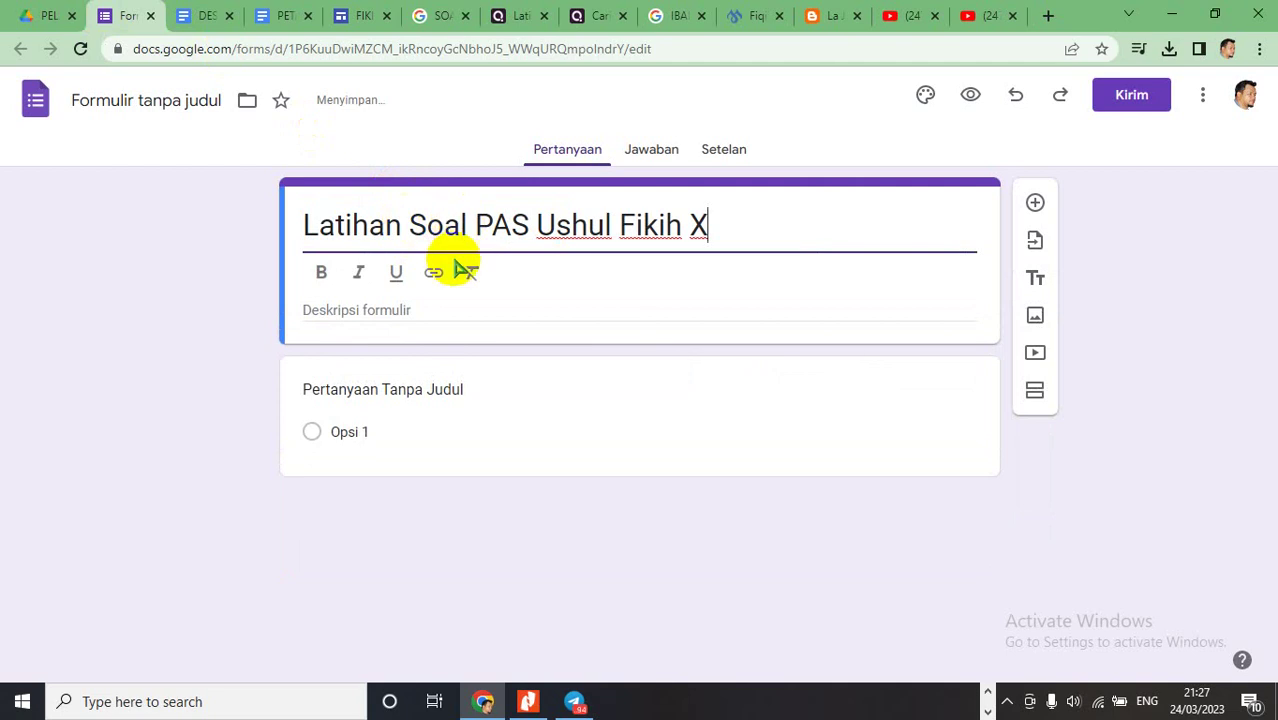
# - Set the first question to "Nama" with the short answer type (Jawaban singkat) and make it required
pyautogui.click(348, 432)
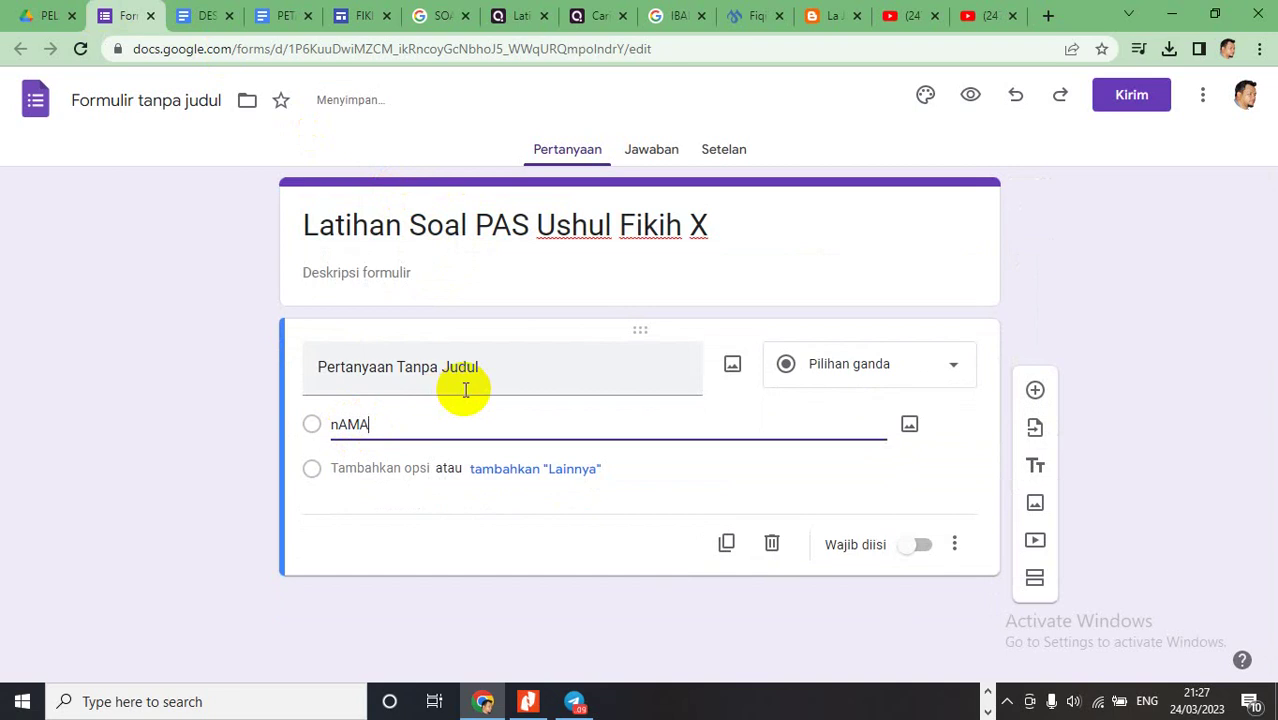
pyautogui.click(419, 356)
pyautogui.write('Na')
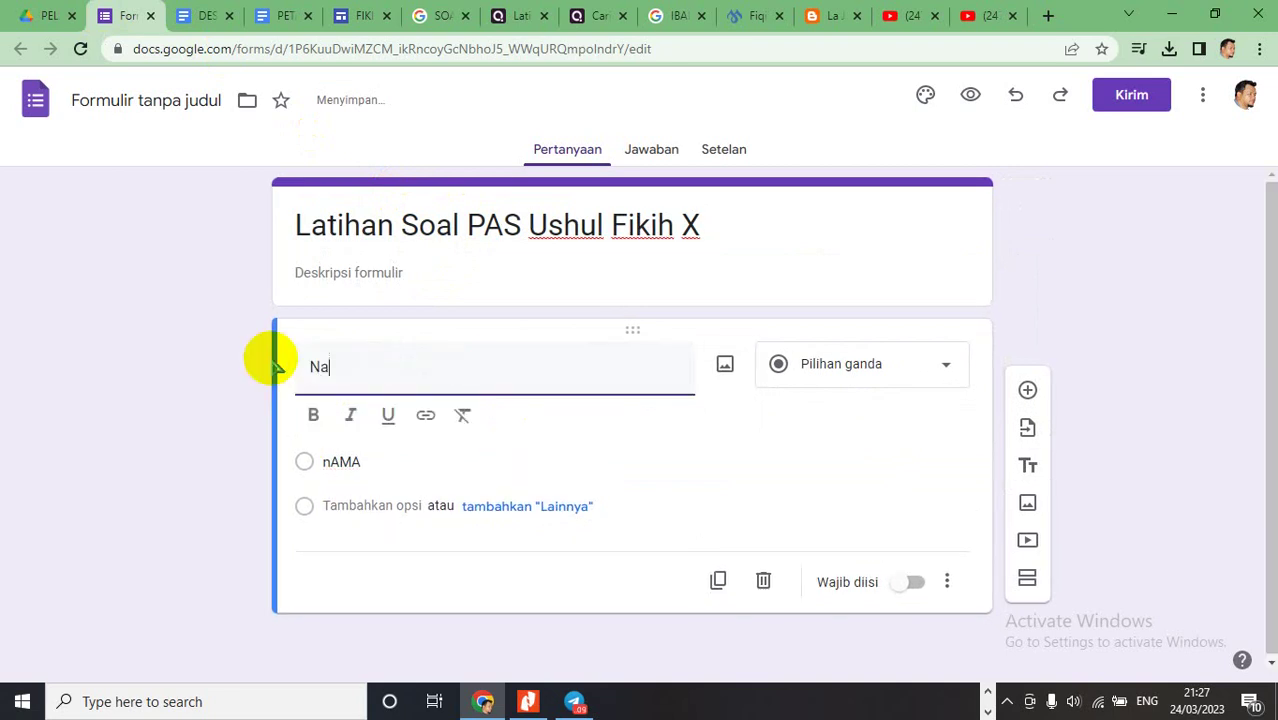
pyautogui.write('ma')
pyautogui.click(950, 368)
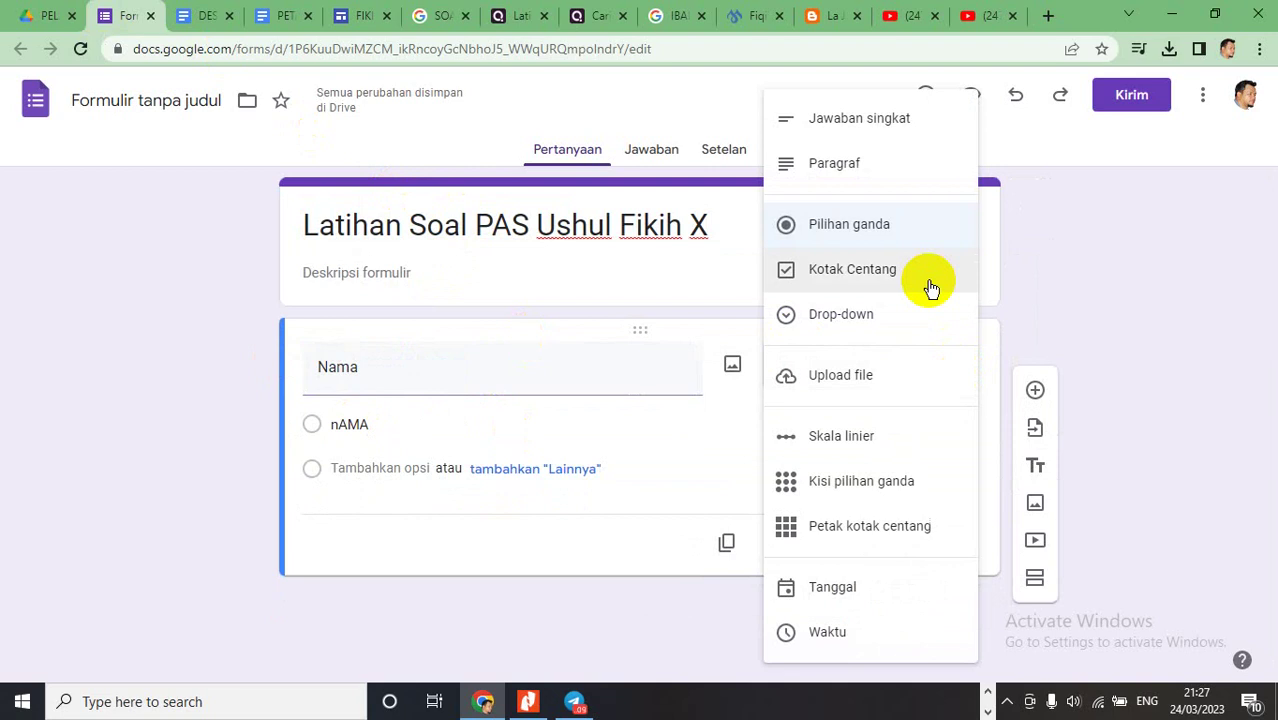
pyautogui.click(900, 120)
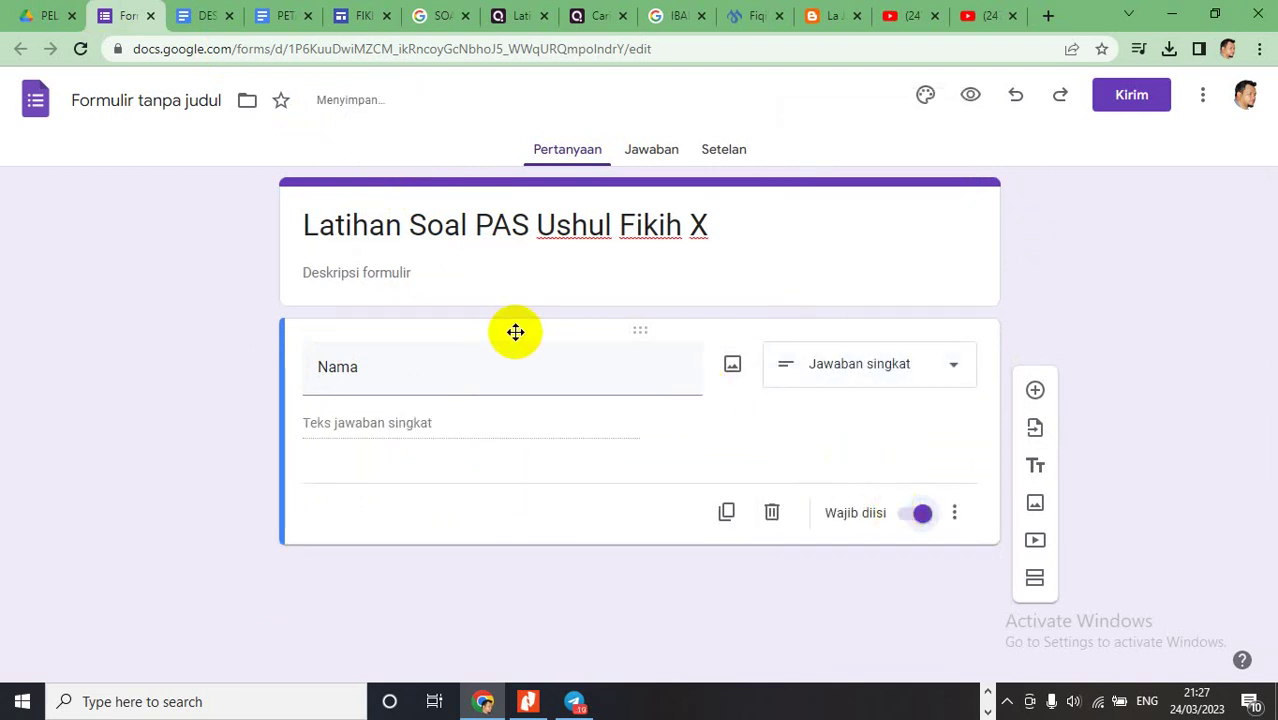
# - Add a second question "Kelas" with the short answer type (Jawaban singkat) and make it required
pyautogui.click(1036, 392)
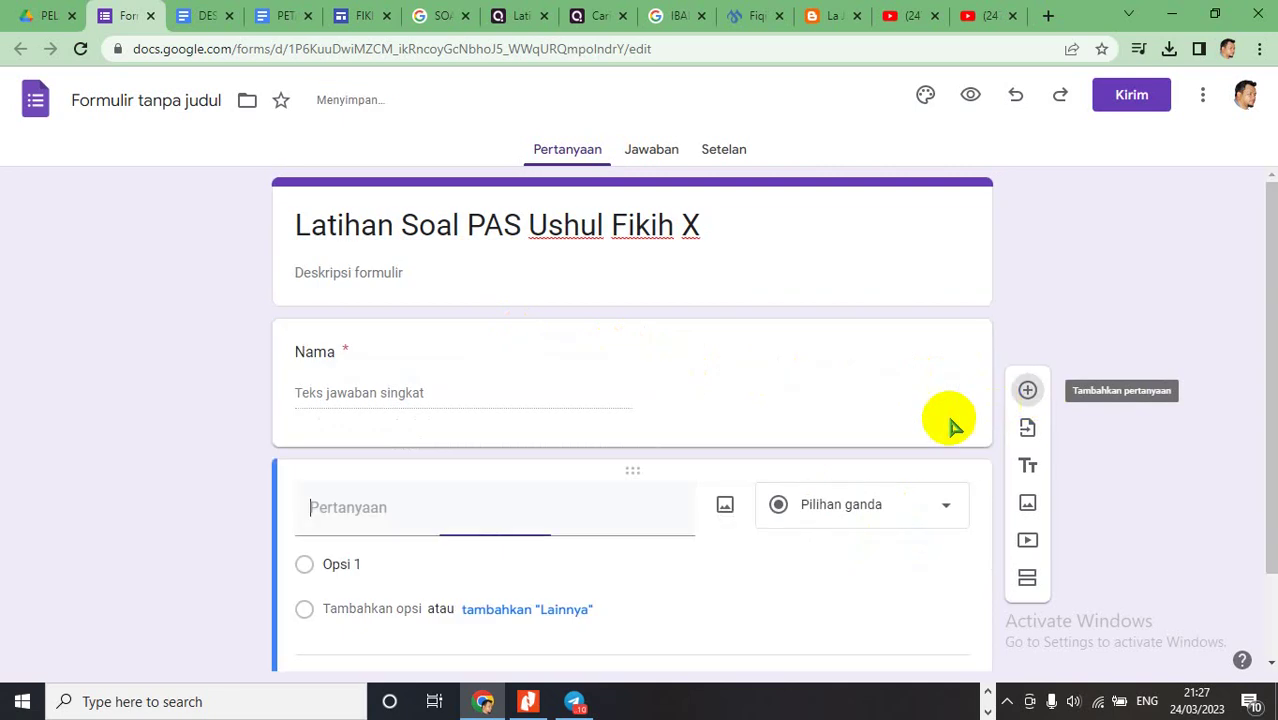
pyautogui.write('Kela')
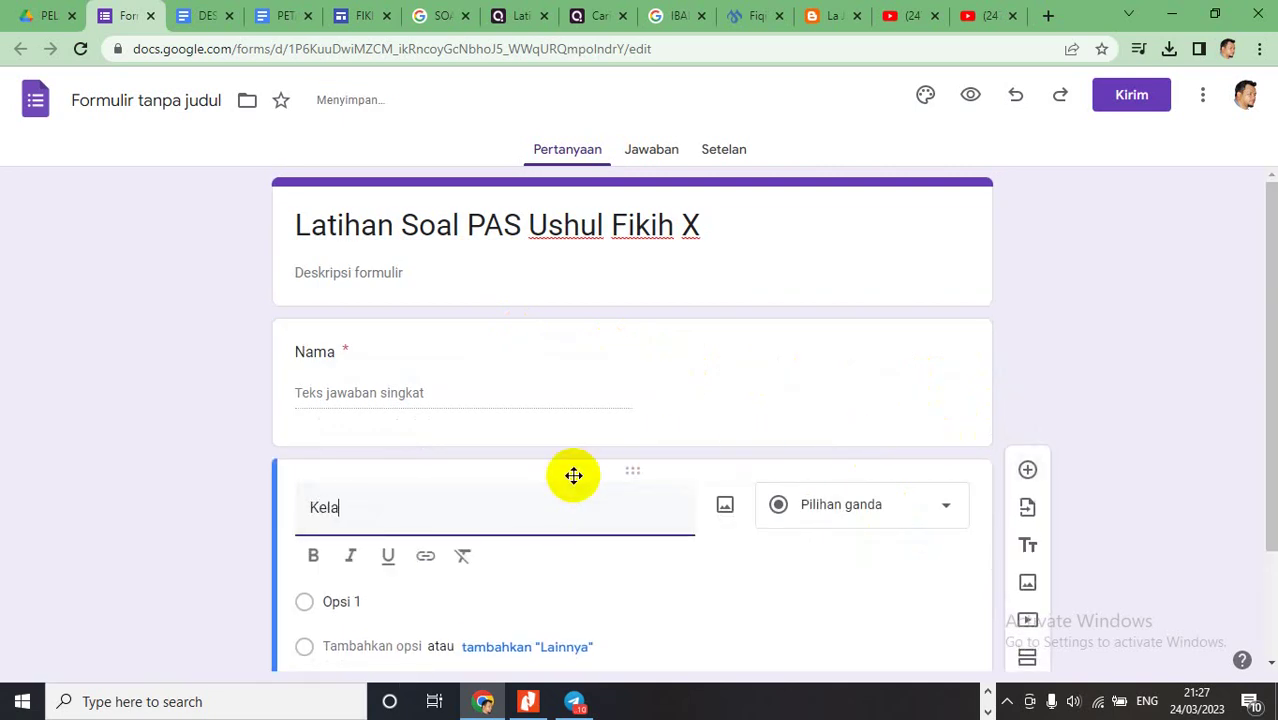
pyautogui.write('s')
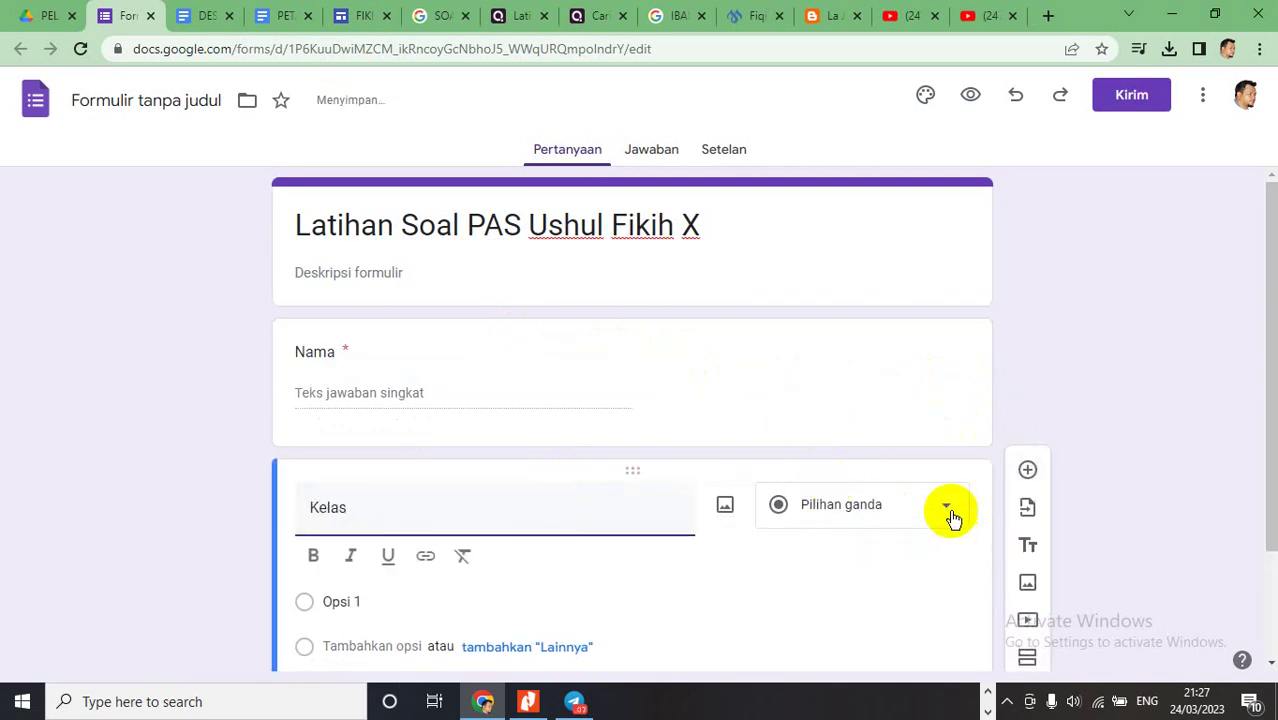
pyautogui.click(948, 508)
pyautogui.click(824, 120)
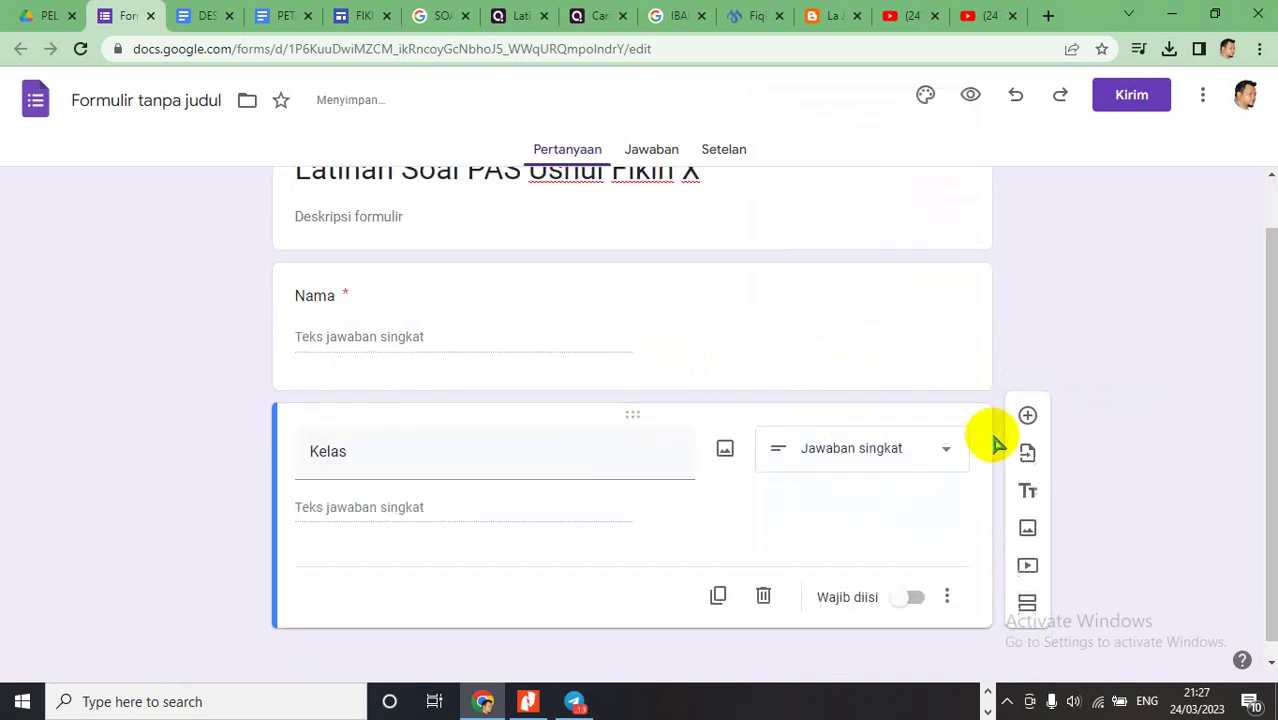
pyautogui.click(910, 581)
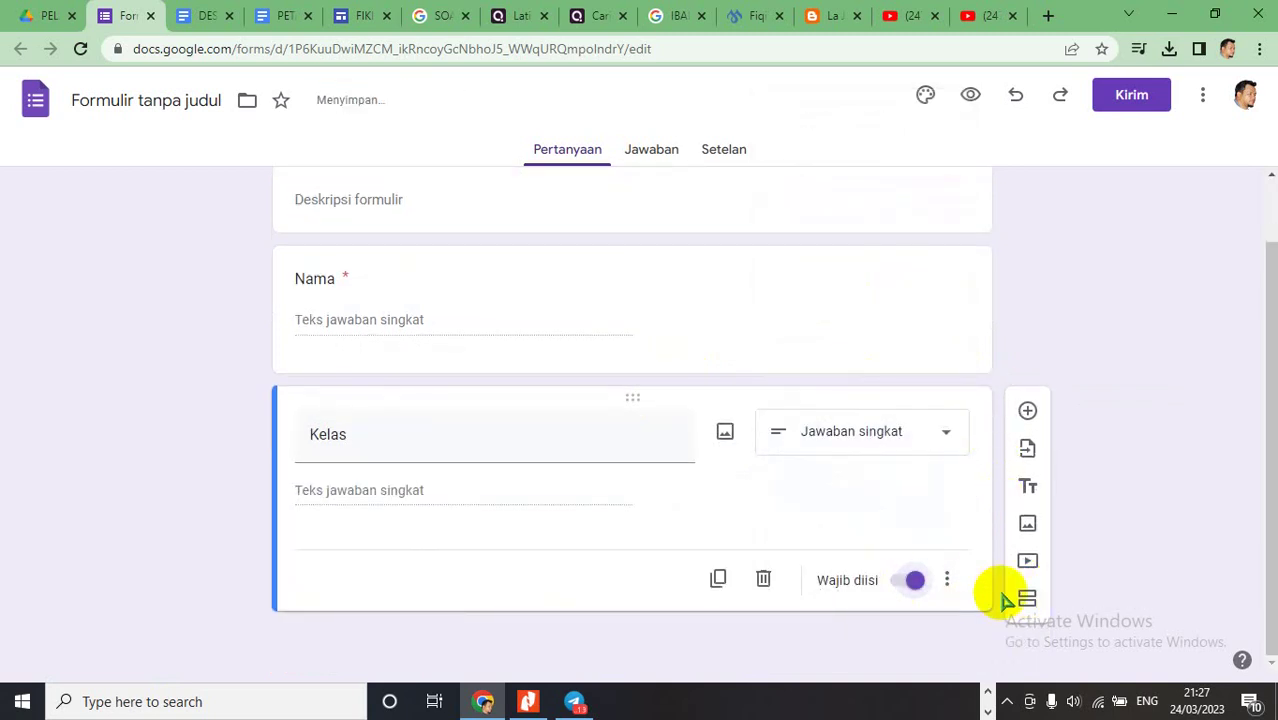
# - Add a new section after the Kelas question and copy "Soal PAS Ushul Fikih X" from the form title
pyautogui.click(1027, 599)
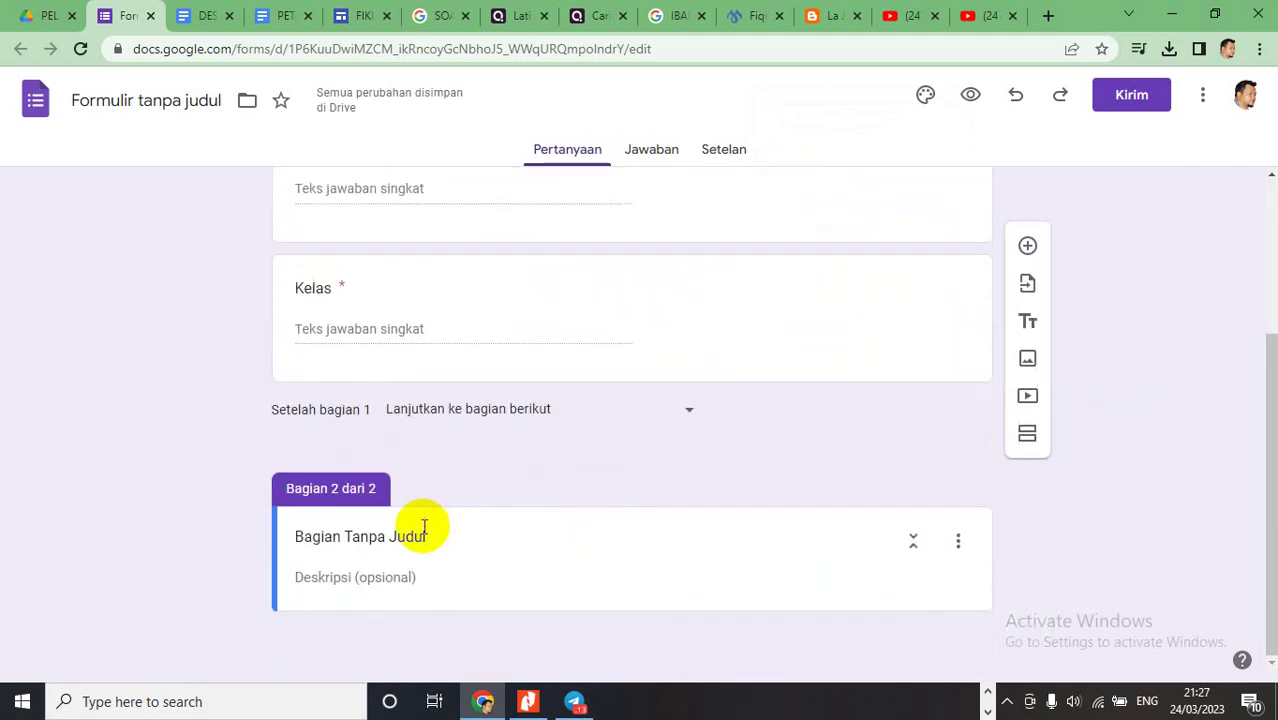
pyautogui.click(396, 538)
pyautogui.tripleClick(396, 538)
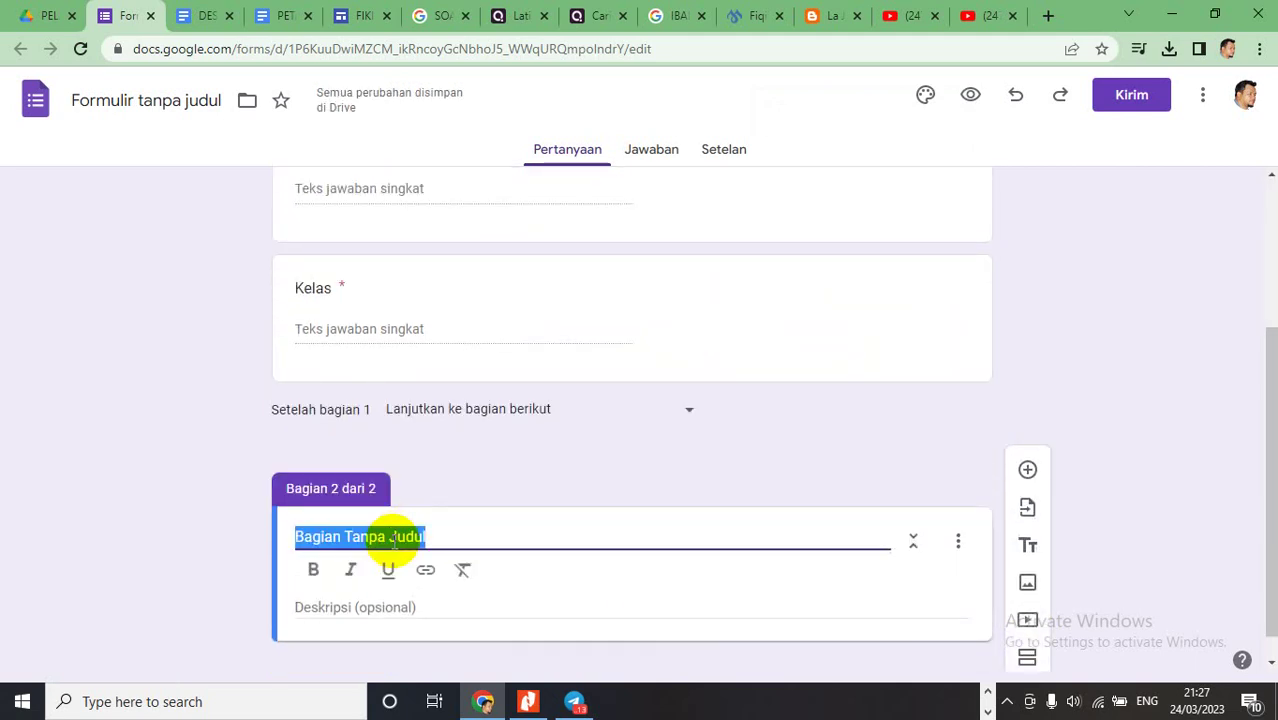
pyautogui.scroll(3, 422, 436)
pyautogui.click(390, 256)
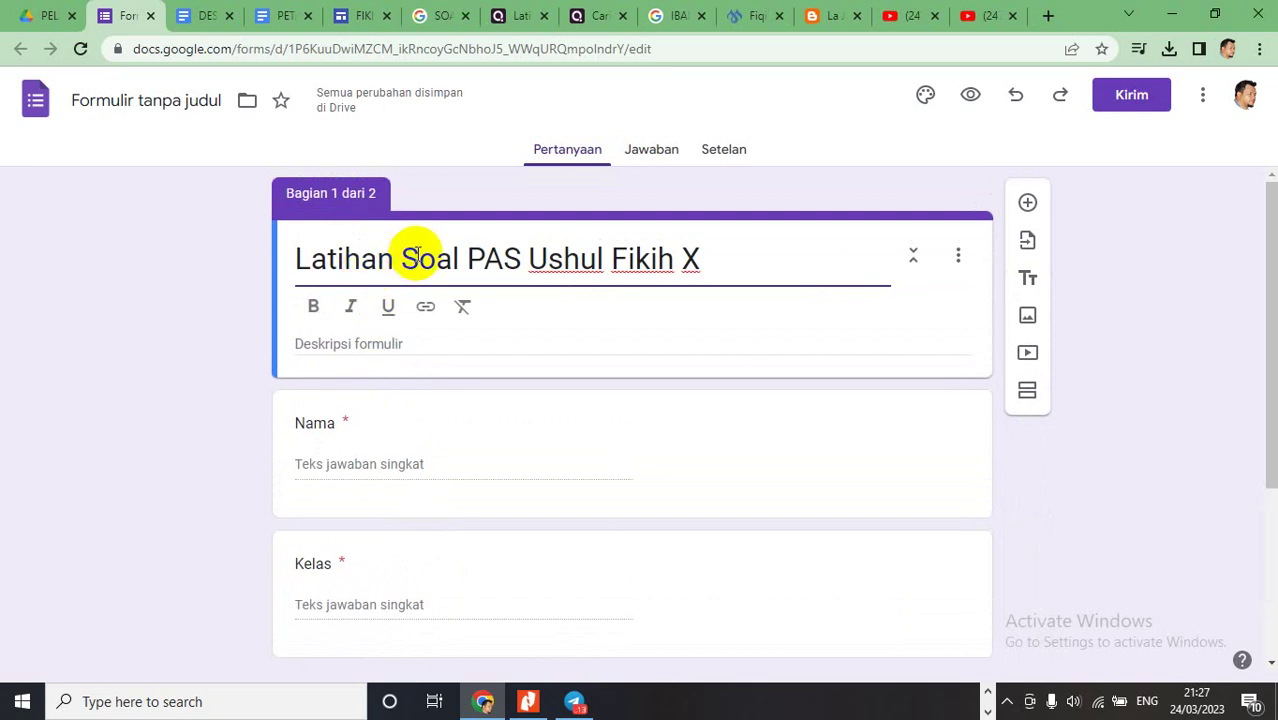
pyautogui.moveTo(401, 258); pyautogui.dragTo(700, 256)
pyautogui.hotkey('ctrl', 'c')
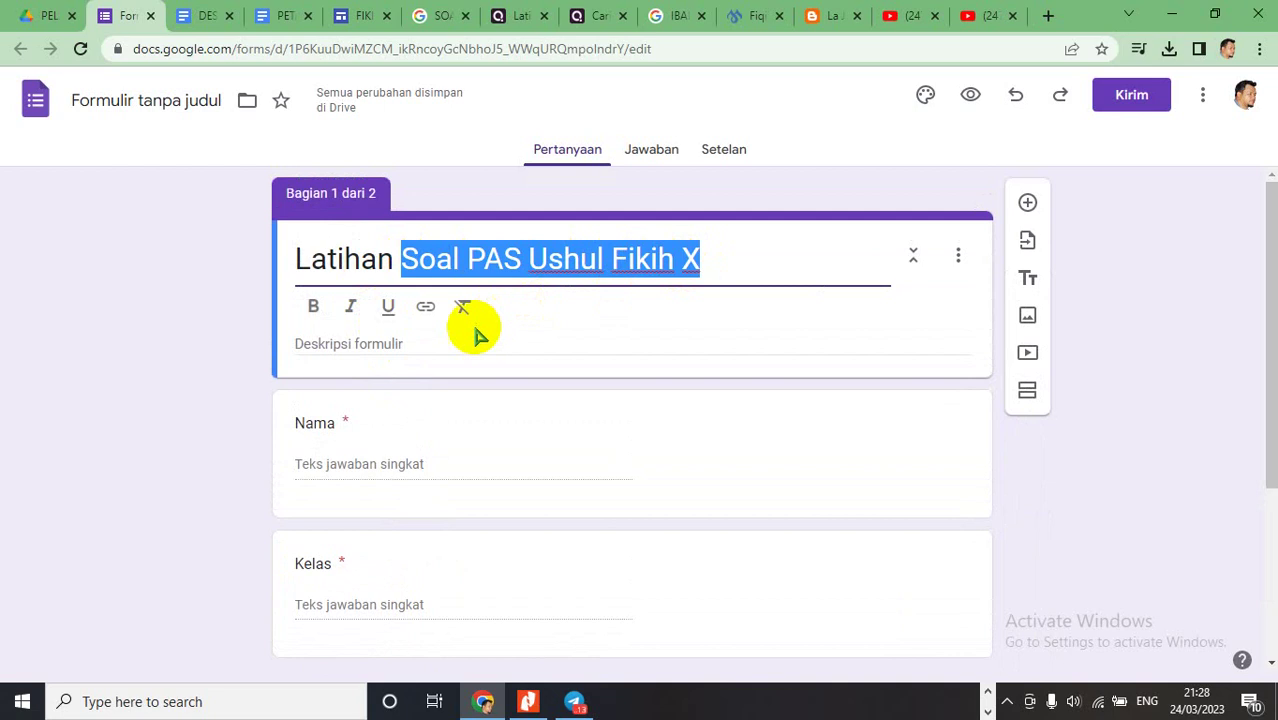
# - Replace the title of section 2 with the copied text "Soal PAS Ushul Fikih X"
pyautogui.scroll(-3, 440, 400)
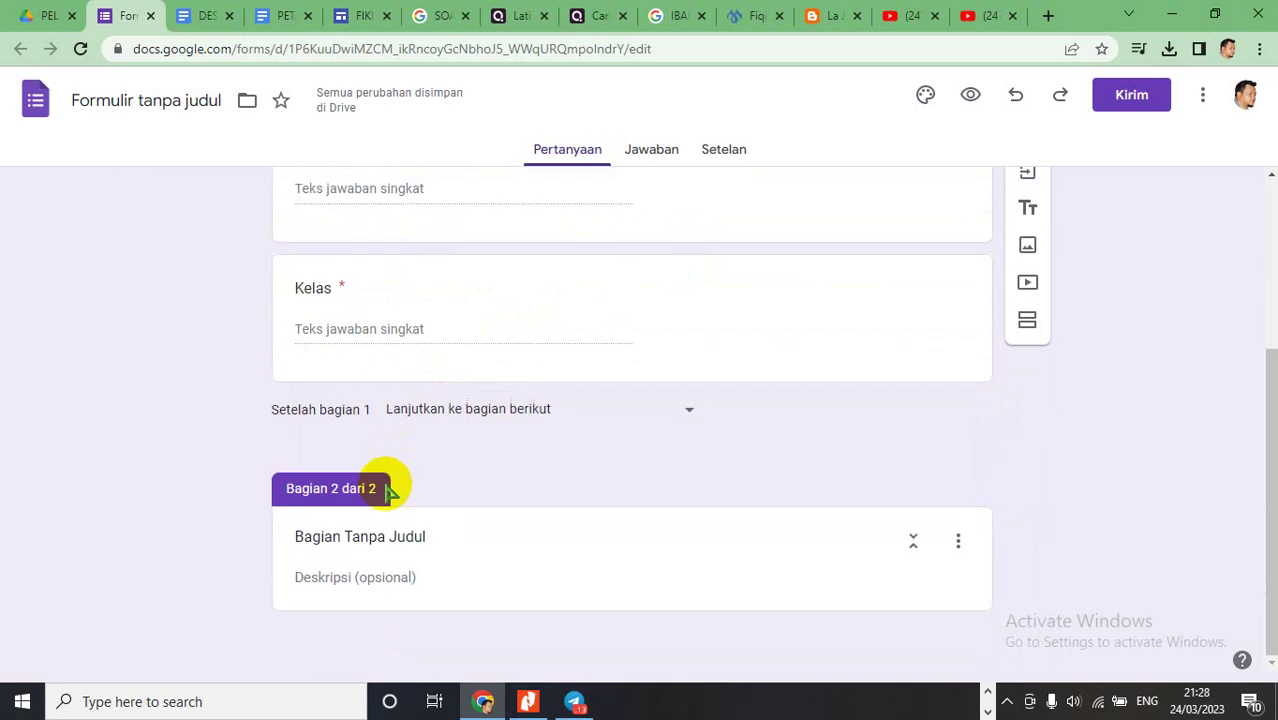
pyautogui.click(330, 533)
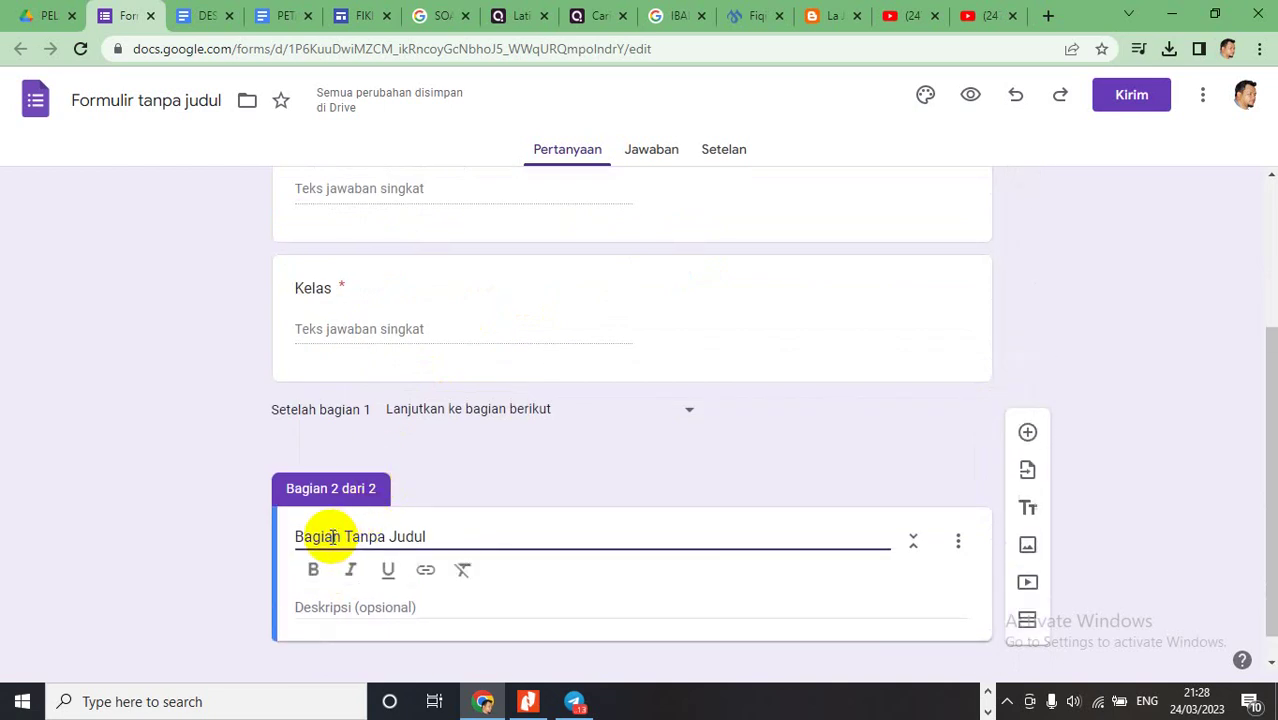
pyautogui.tripleClick(345, 533)
pyautogui.hotkey('ctrl', 'v')
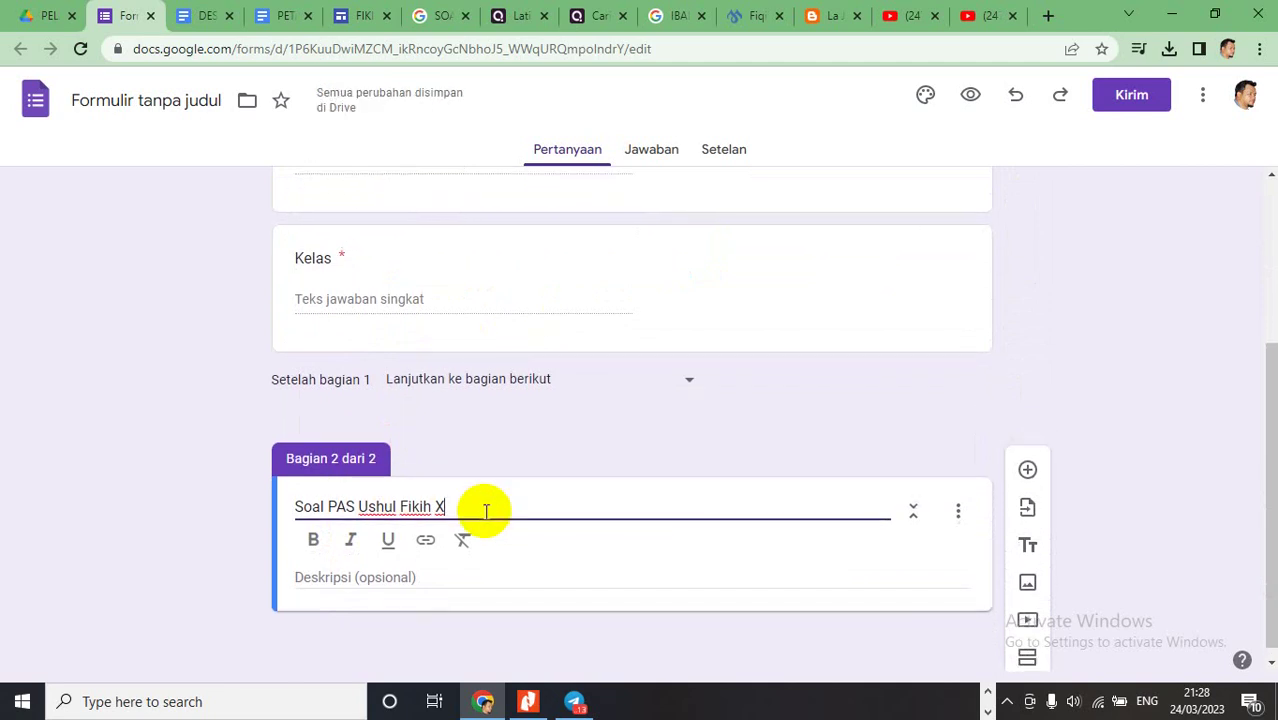
# - Enter "Pilihlah salah satu Jawaban dari optio yang tertera pada soal berikut" as the description of section 2
pyautogui.click(405, 576)
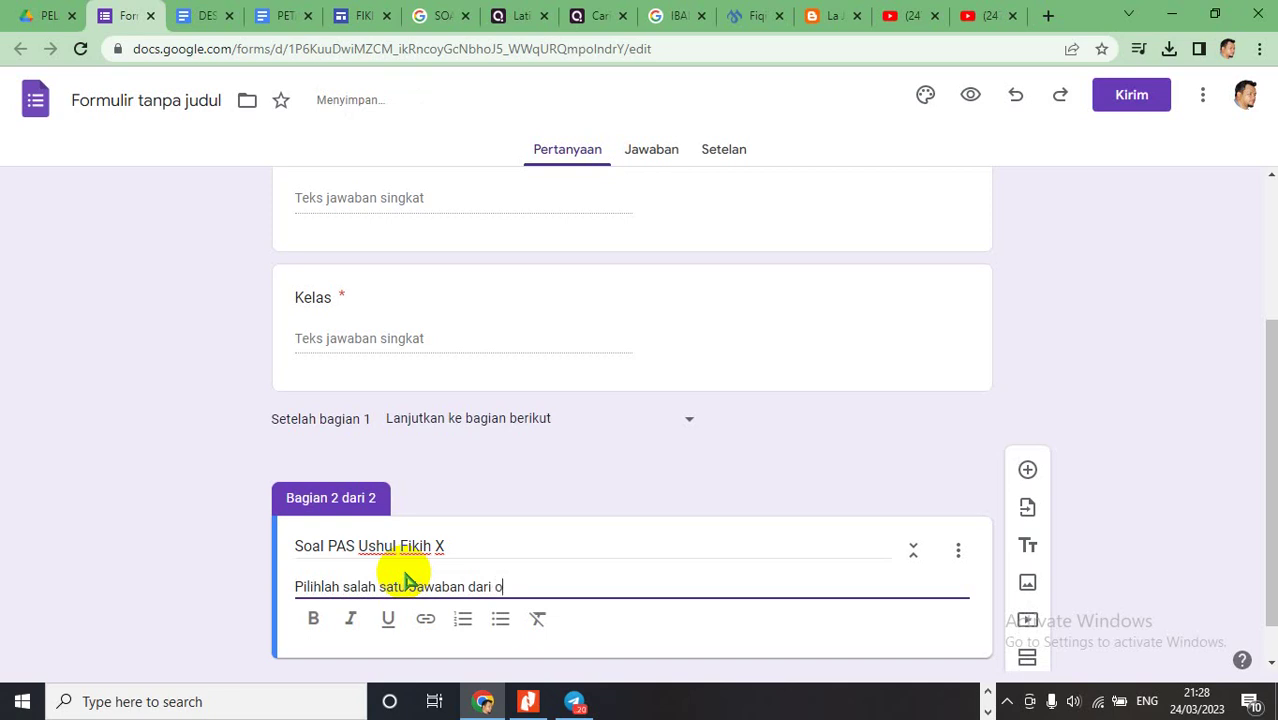
pyautogui.write('g tertera pada soal berikut')
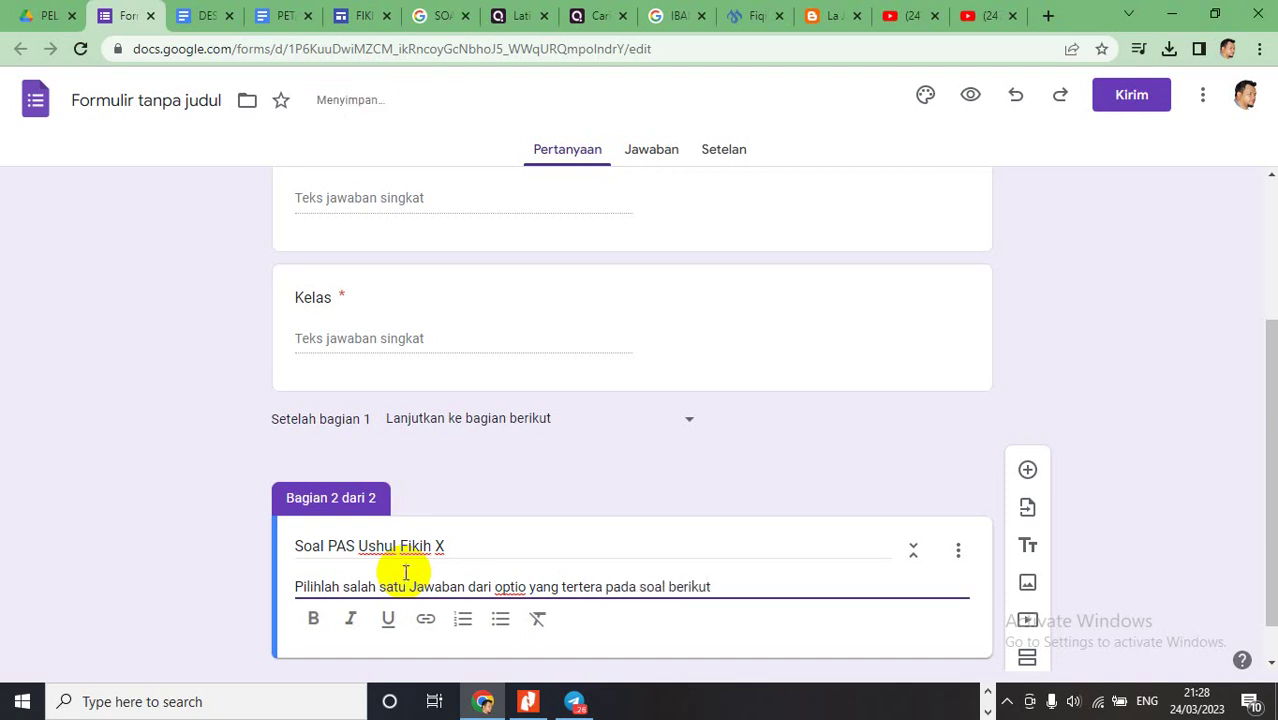
pyautogui.scroll(-1, 742, 448)
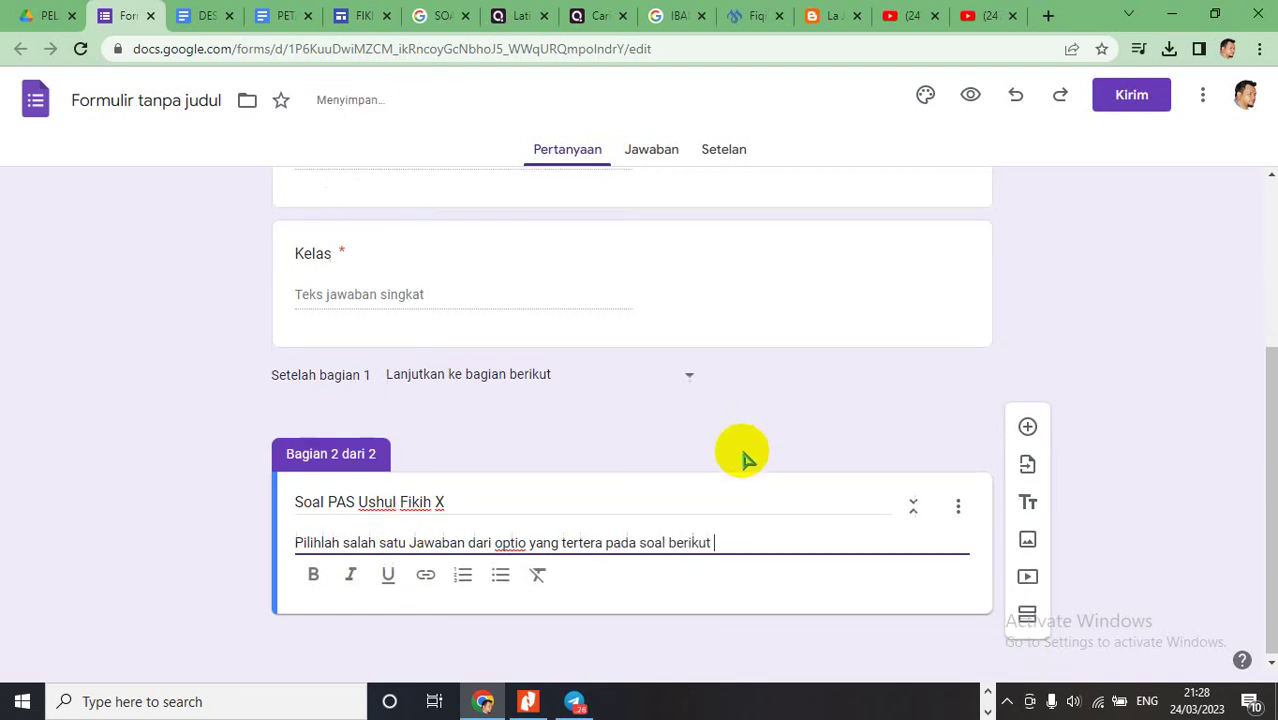
pyautogui.scroll(3, 579, 428)
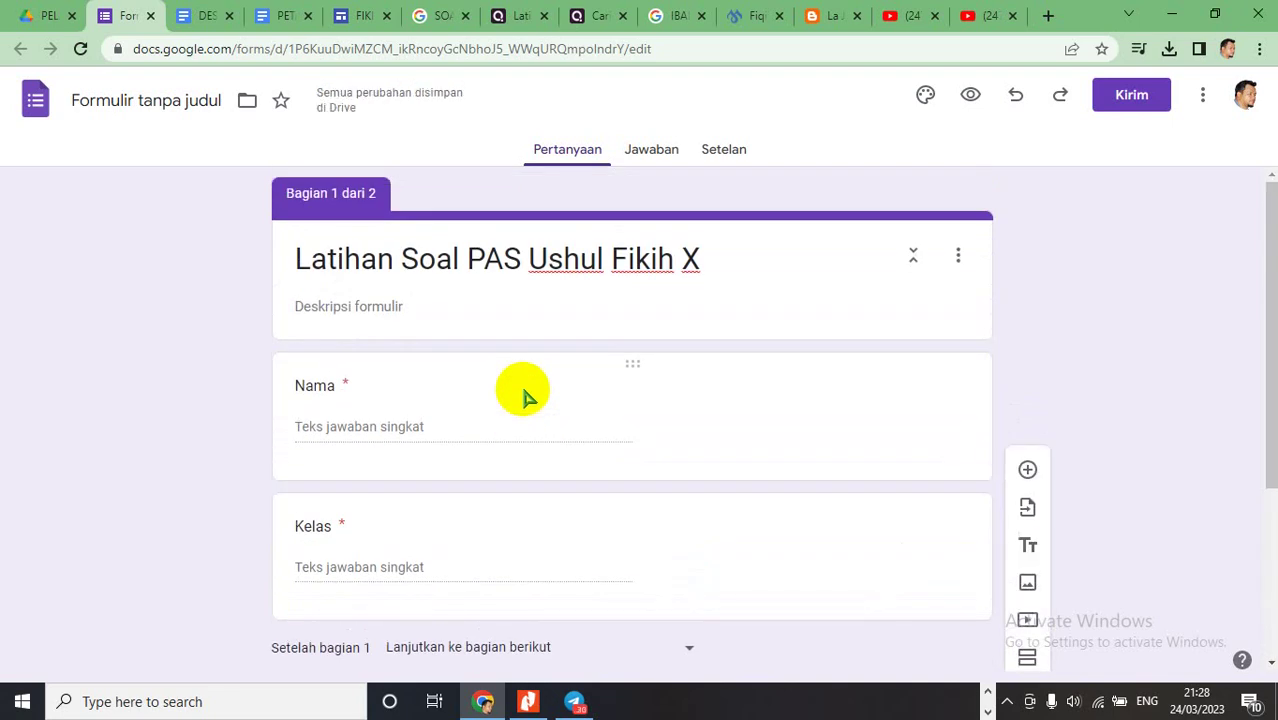
# - Add a new multiple-choice question (Pilihan ganda) to section 2, below its title and description
pyautogui.scroll(-2, 542, 305)
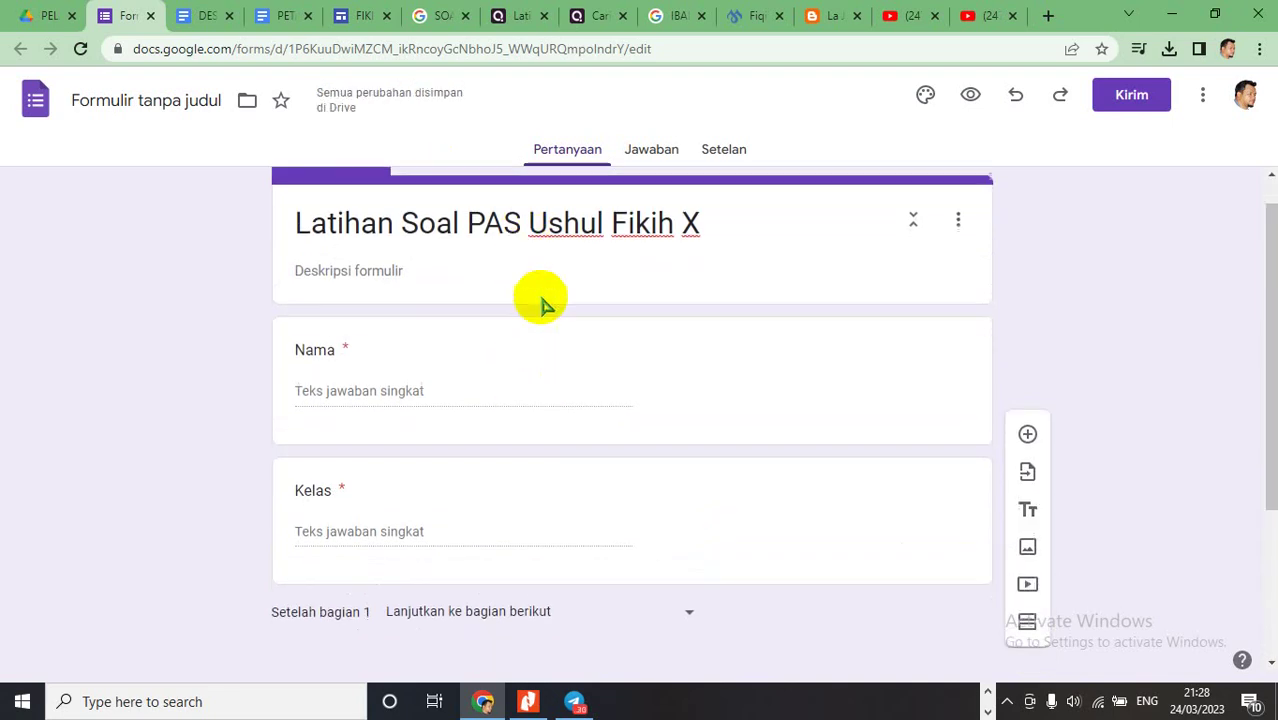
pyautogui.scroll(2, 542, 298)
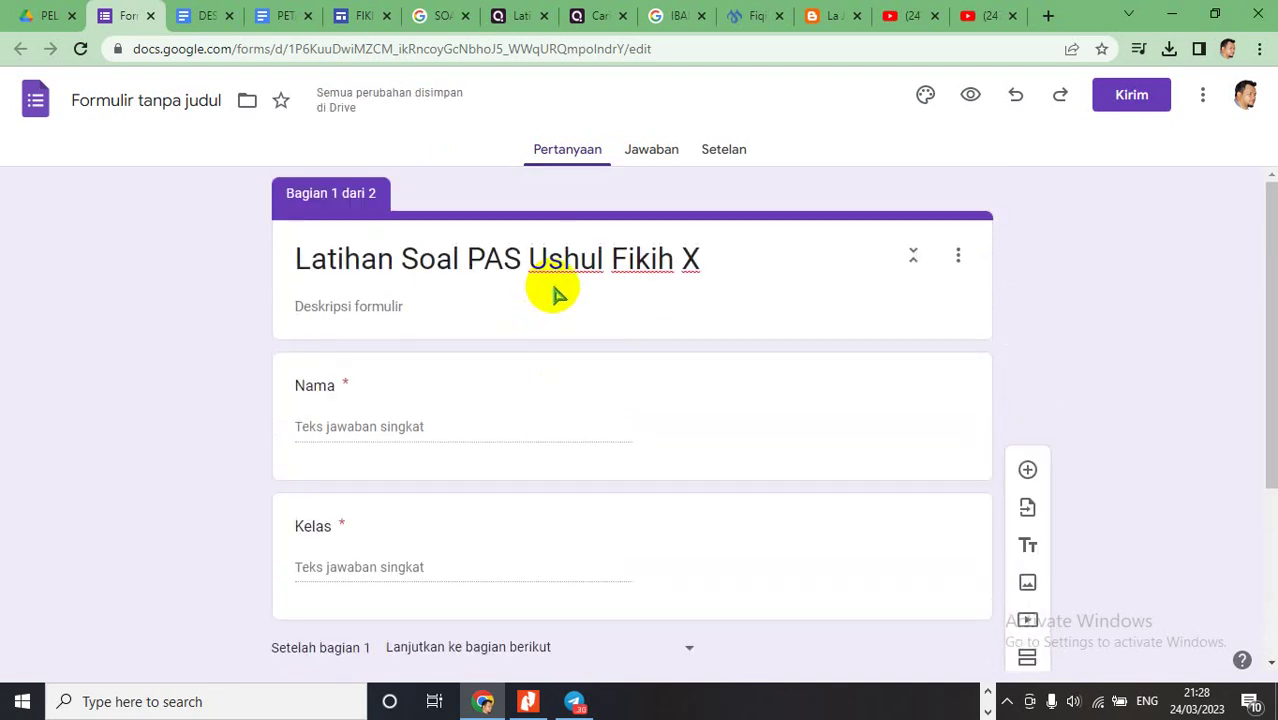
pyautogui.scroll(-3, 670, 337)
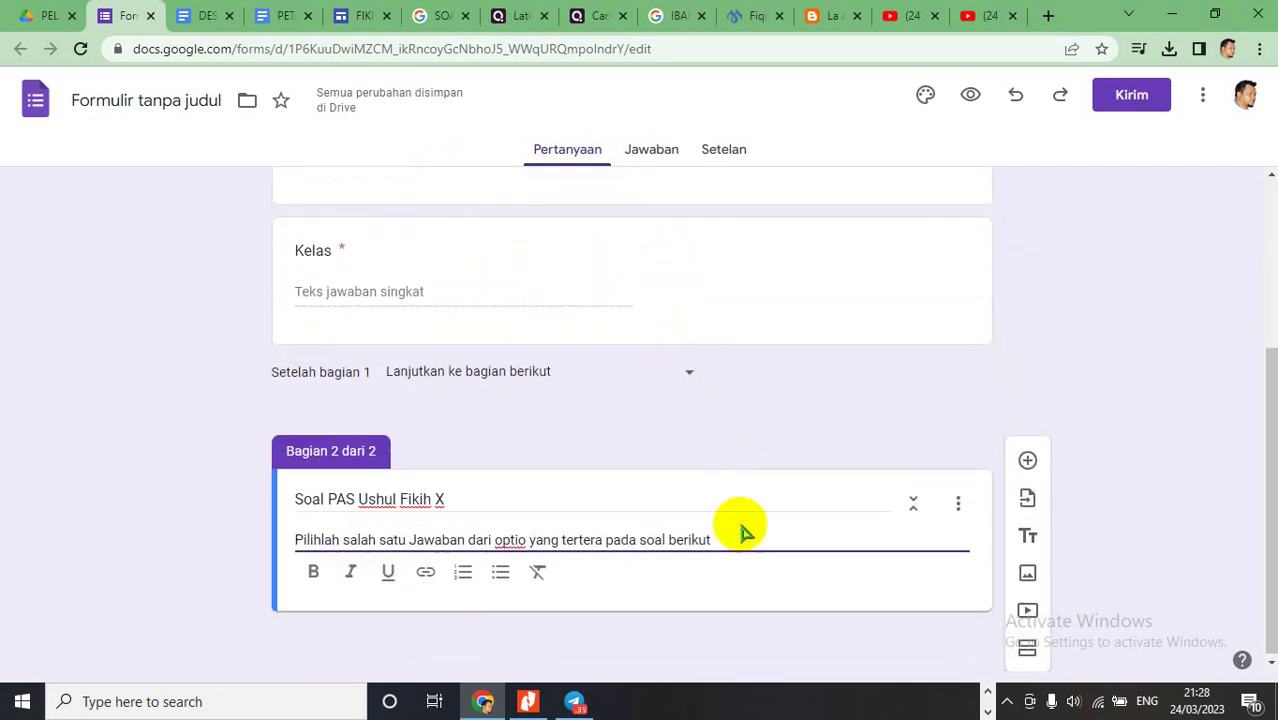
pyautogui.click(1028, 460)
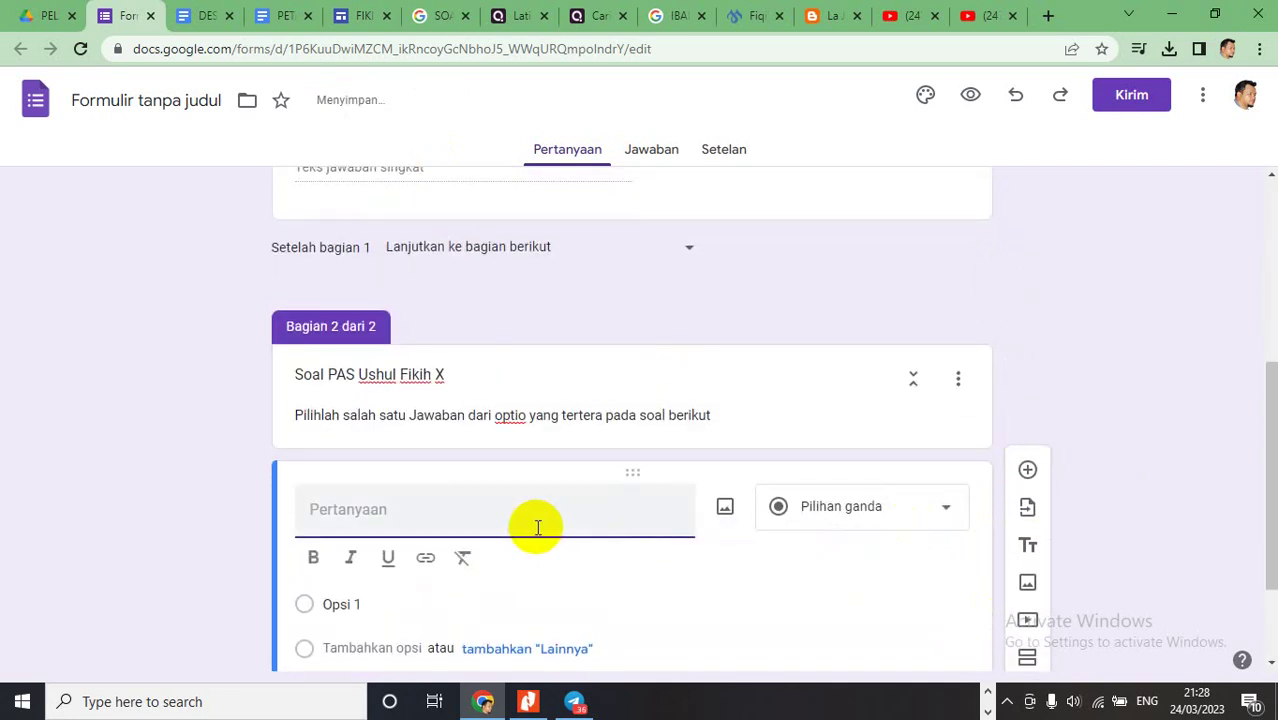
# - Copy the first question, "Fiqih menurut bahasa berarti...", from the Quizizz quiz and paste it as the new form question's text
pyautogui.click(510, 20)
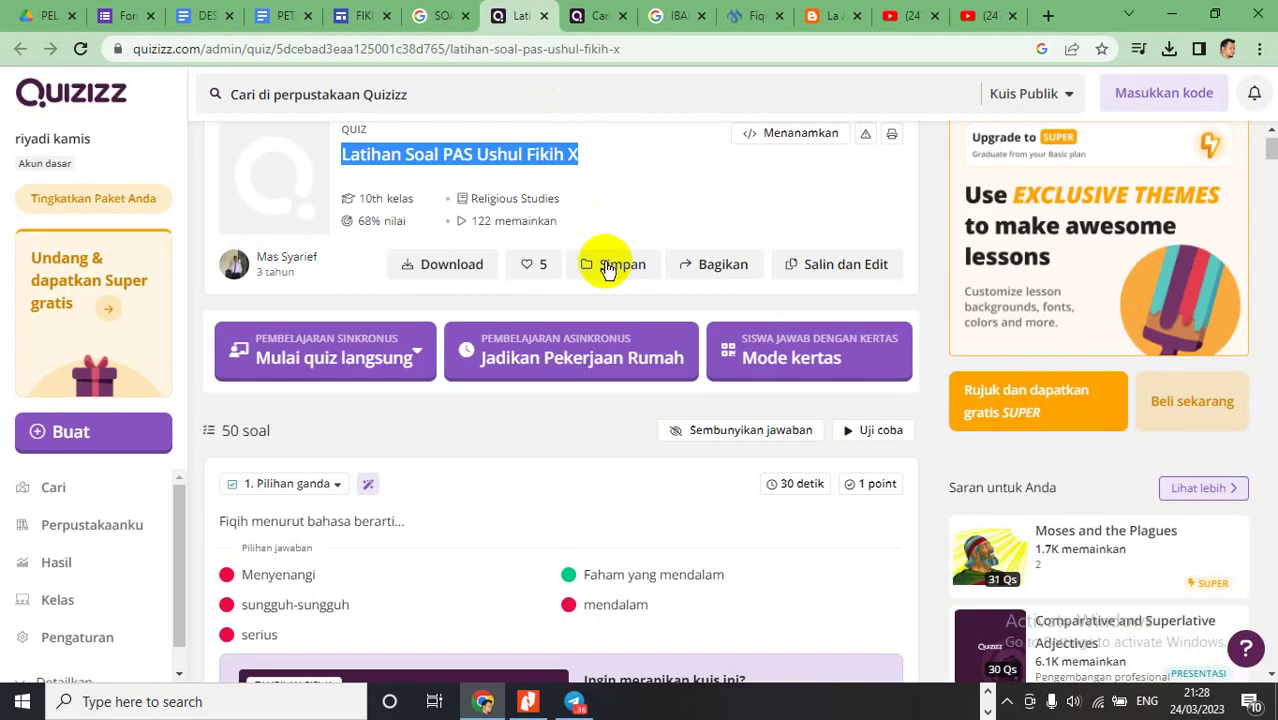
pyautogui.scroll(-2, 390, 378)
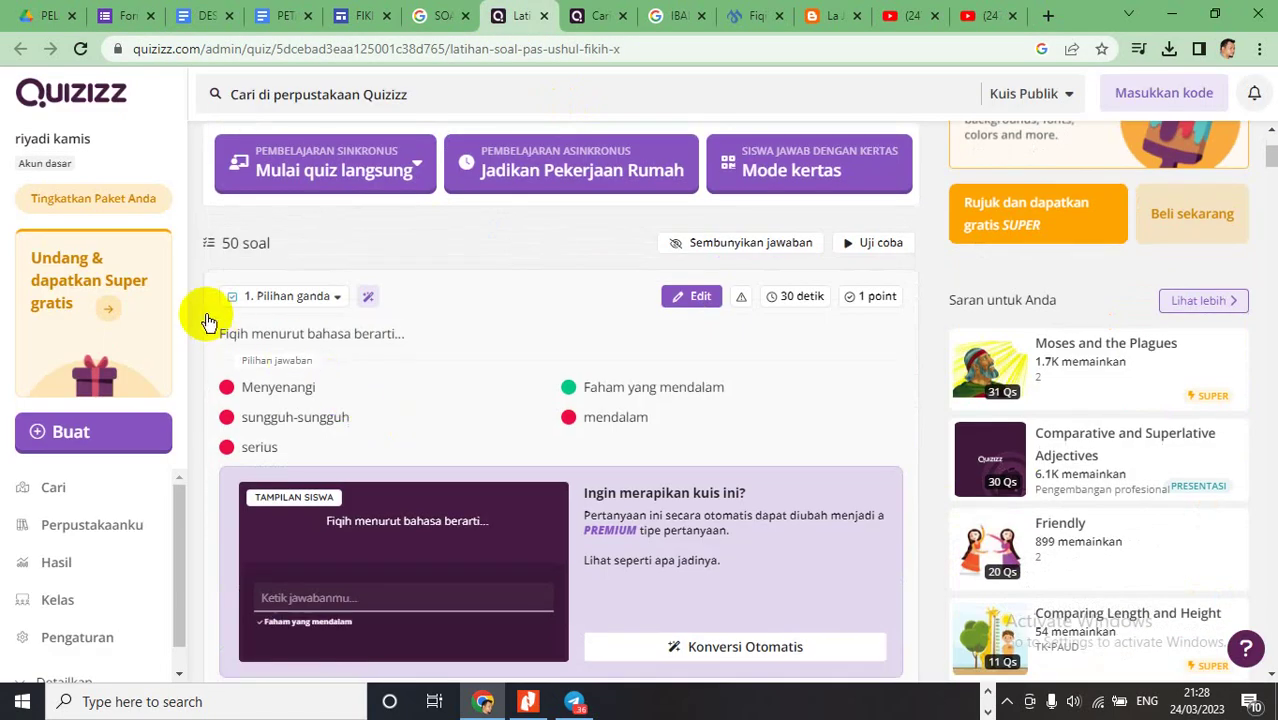
pyautogui.moveTo(221, 343); pyautogui.dragTo(412, 343)
pyautogui.hotkey('ctrl', 'c')
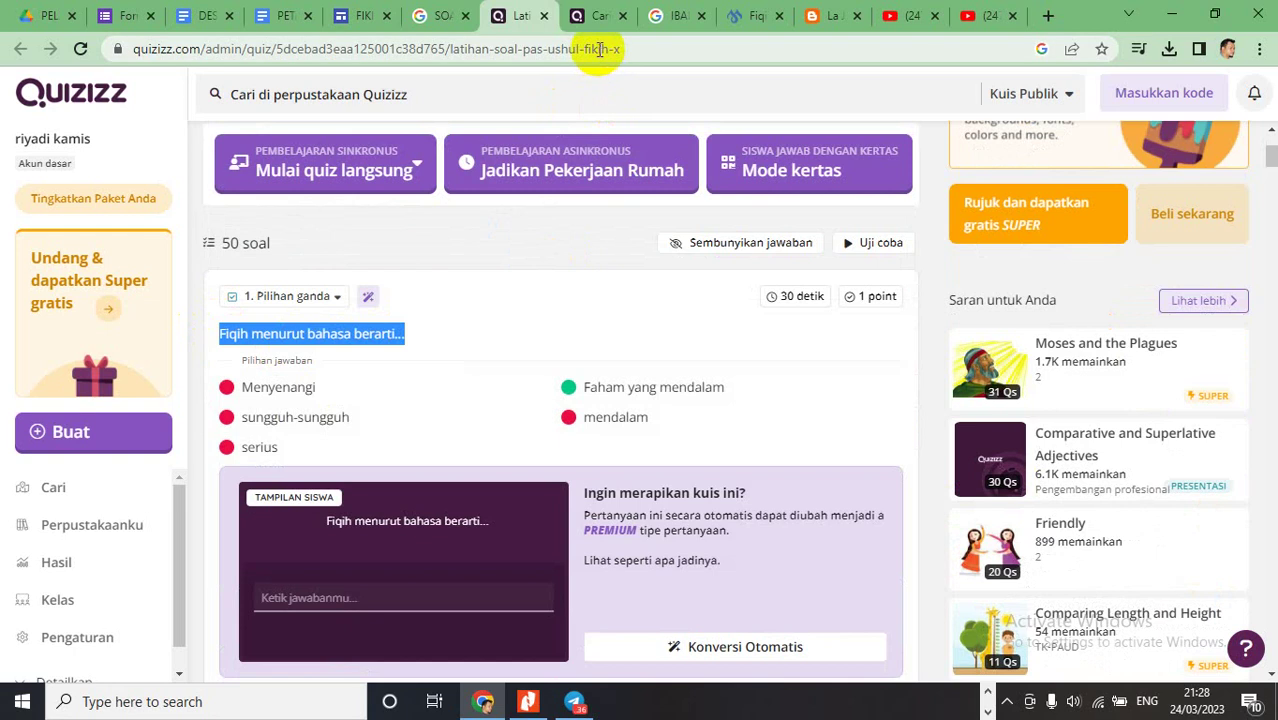
pyautogui.click(127, 17)
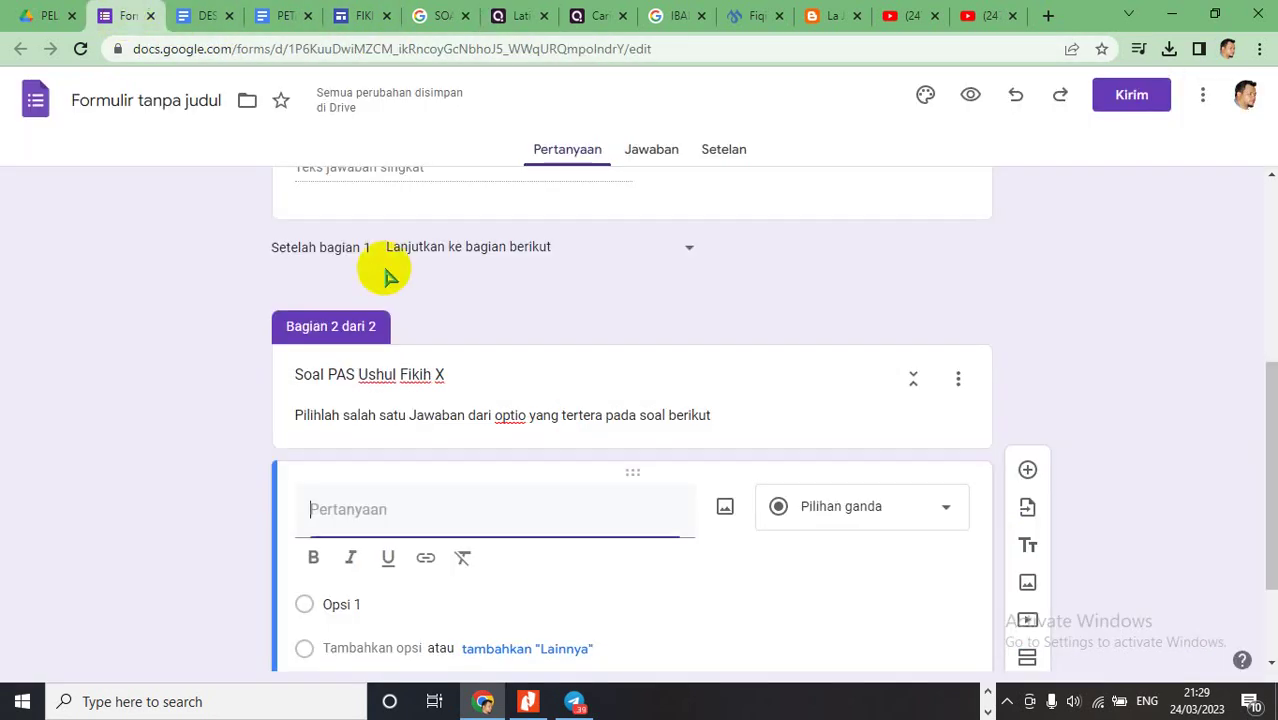
pyautogui.hotkey('ctrl', 'v')
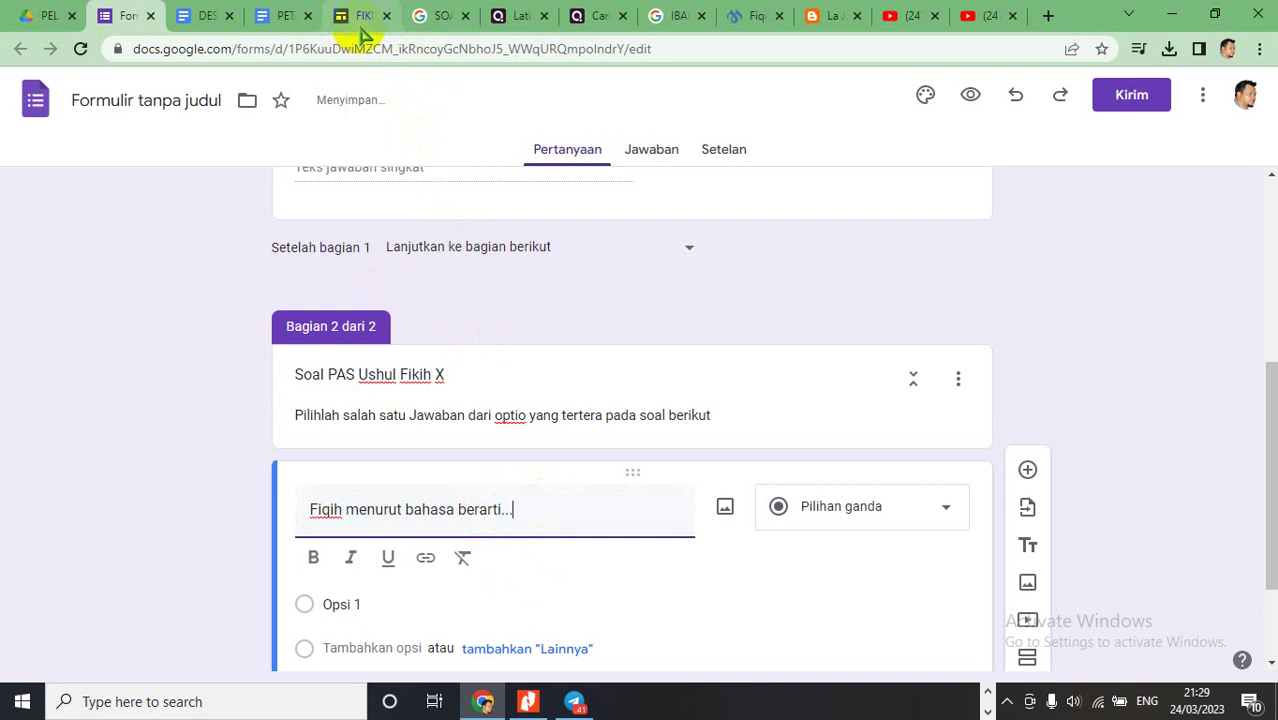
# - Copy the first question's five answer choices from Quizizz, from "Menyenangi" to "serius", and paste them as the form question's options
pyautogui.click(522, 18)
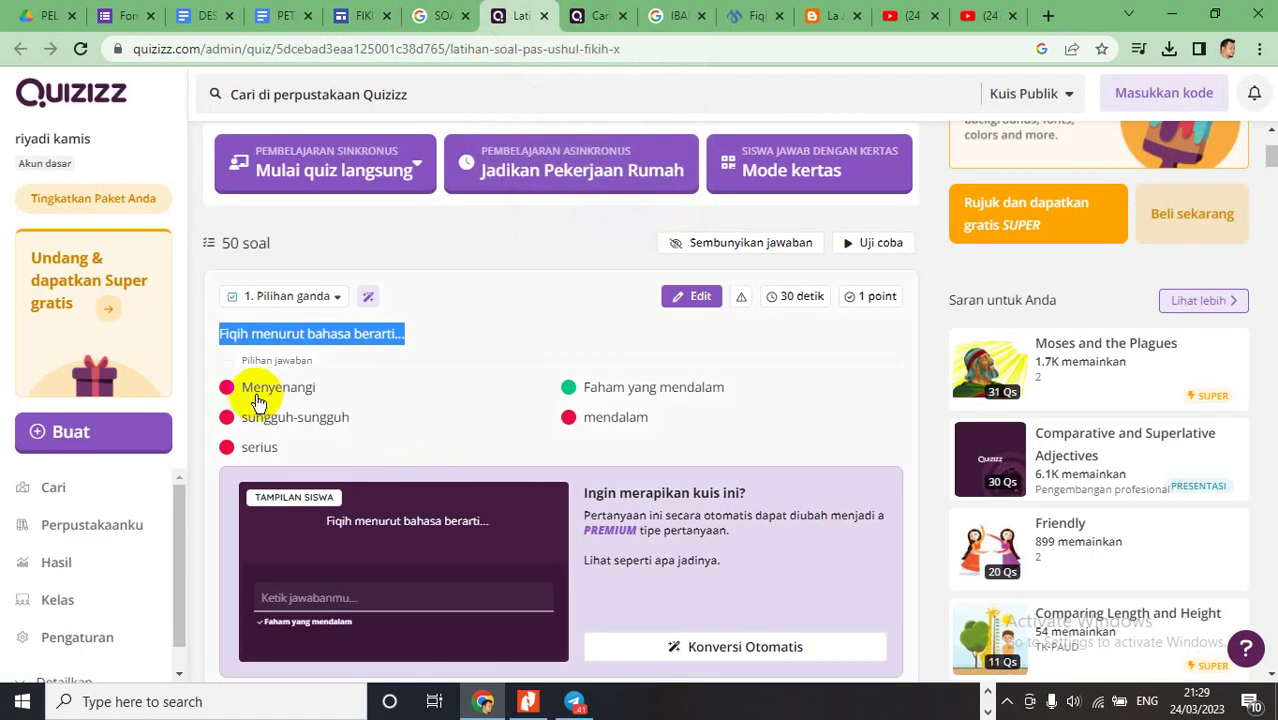
pyautogui.moveTo(240, 398); pyautogui.dragTo(283, 463)
pyautogui.hotkey('ctrl', 'c')
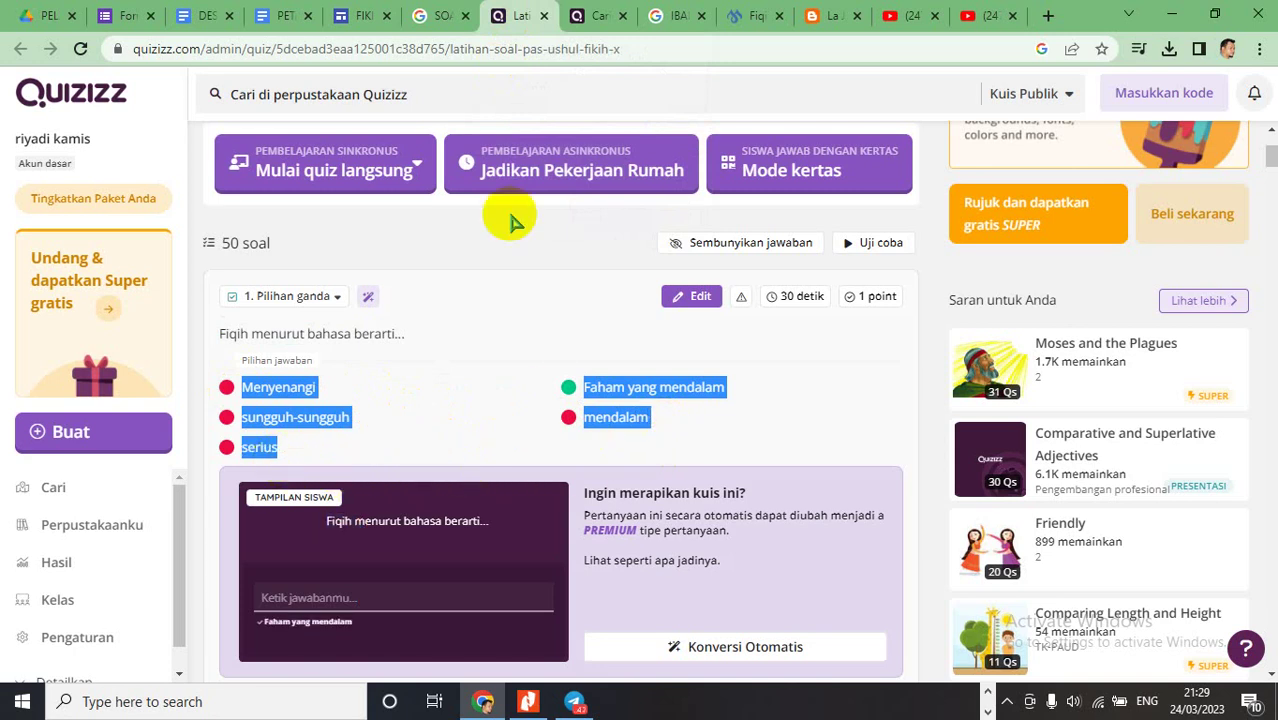
pyautogui.click(128, 20)
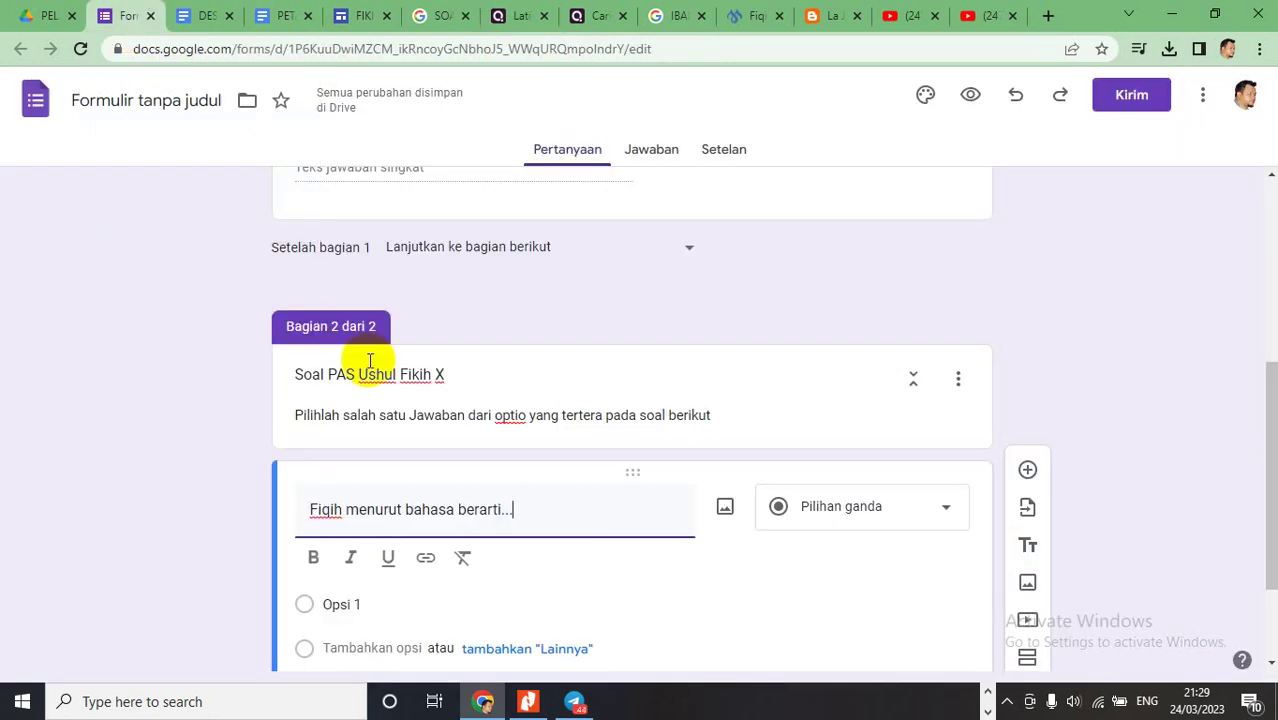
pyautogui.click(325, 606)
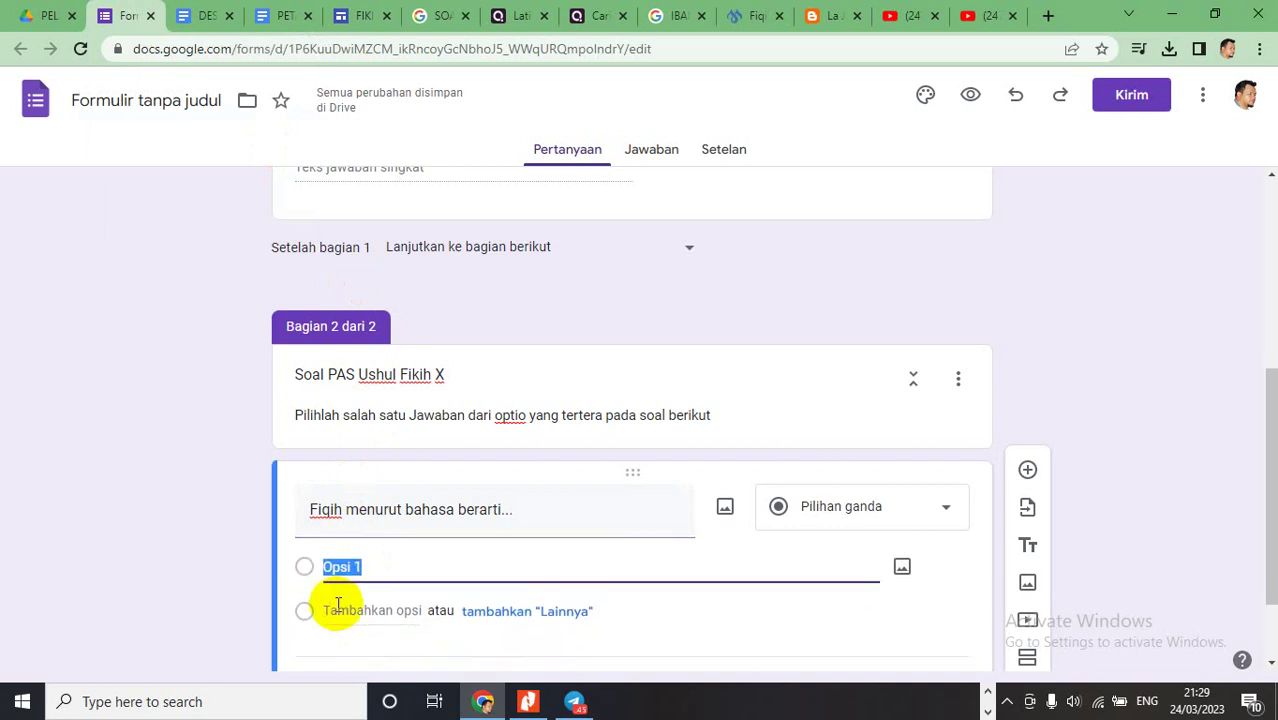
pyautogui.hotkey('ctrl', 'v')
pyautogui.scroll(3, 416, 517)
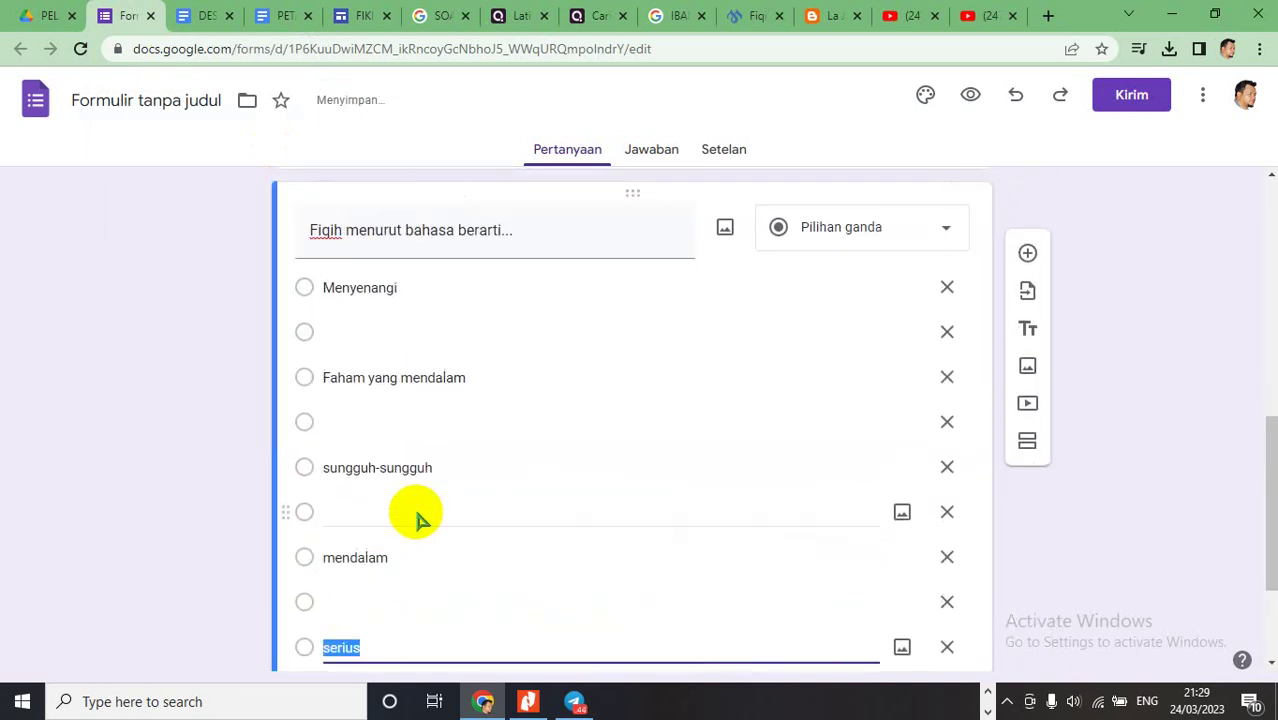
# - Delete the four empty options between the pasted answers of the Fiqih question
pyautogui.click(947, 332)
pyautogui.click(947, 378)
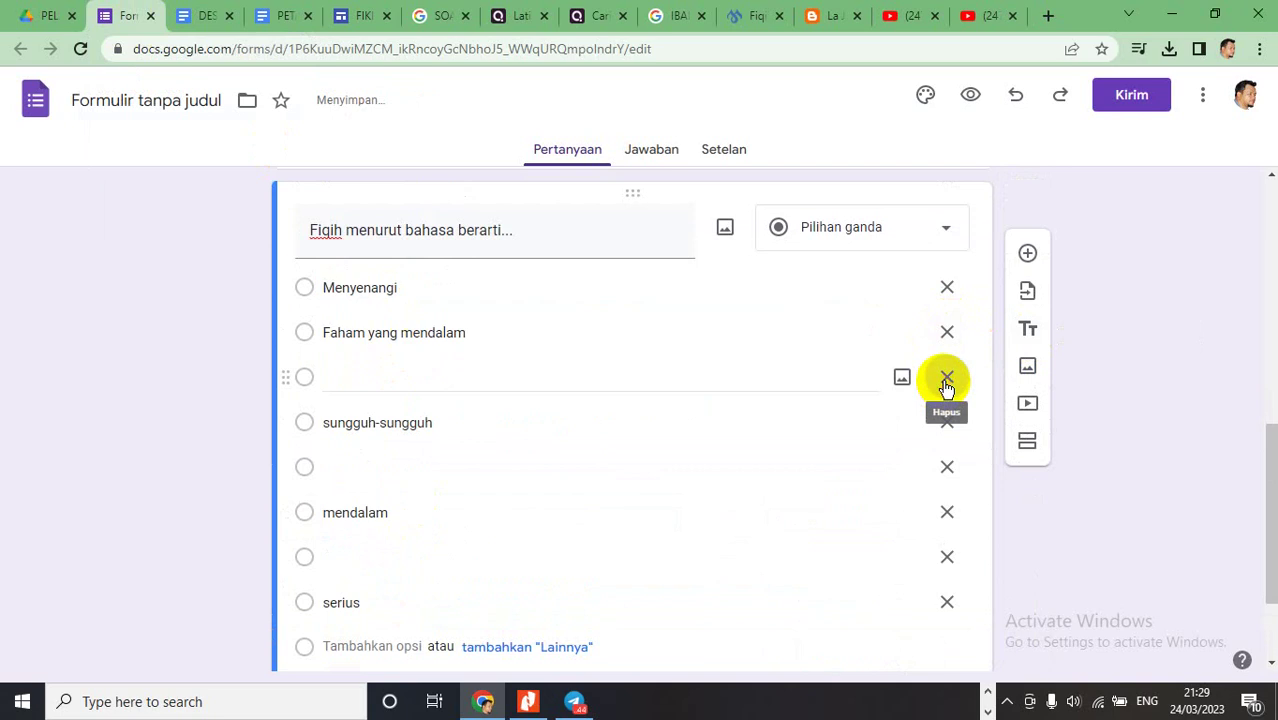
pyautogui.click(946, 424)
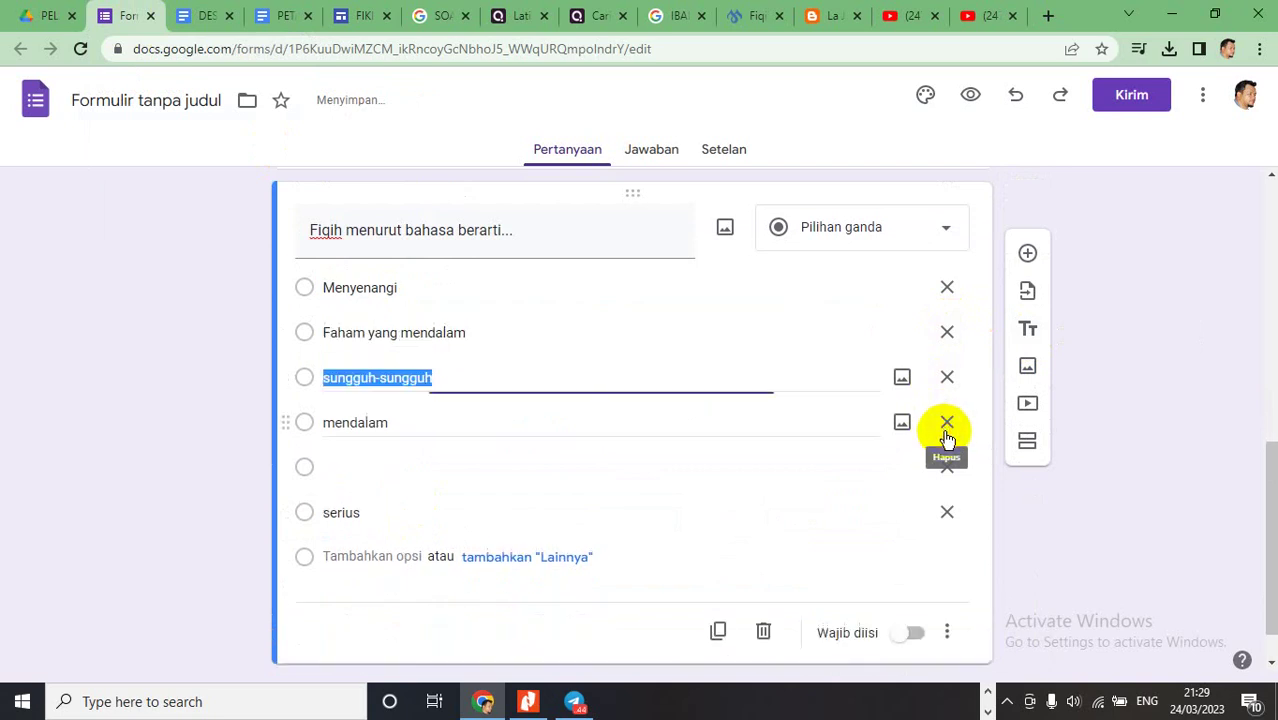
pyautogui.click(947, 470)
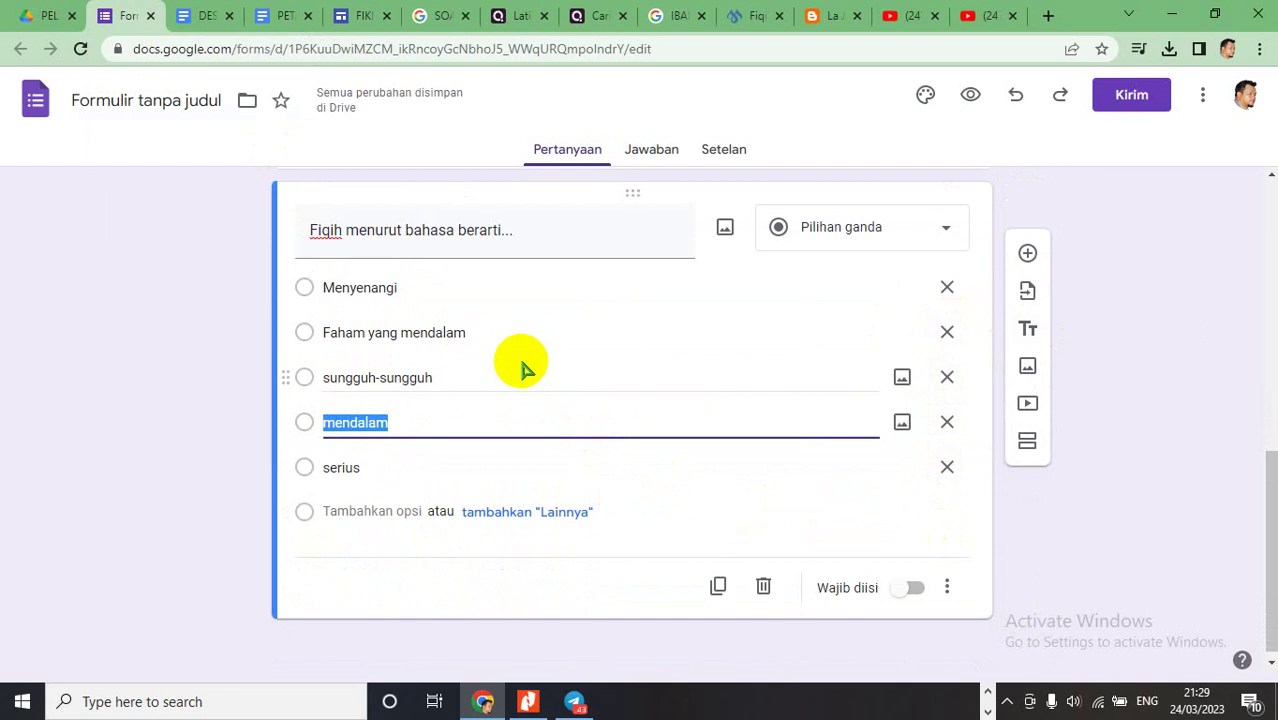
# - Check the pasted options against the Quizizz question and make the Fiqih question required (Wajib diisi)
pyautogui.click(520, 18)
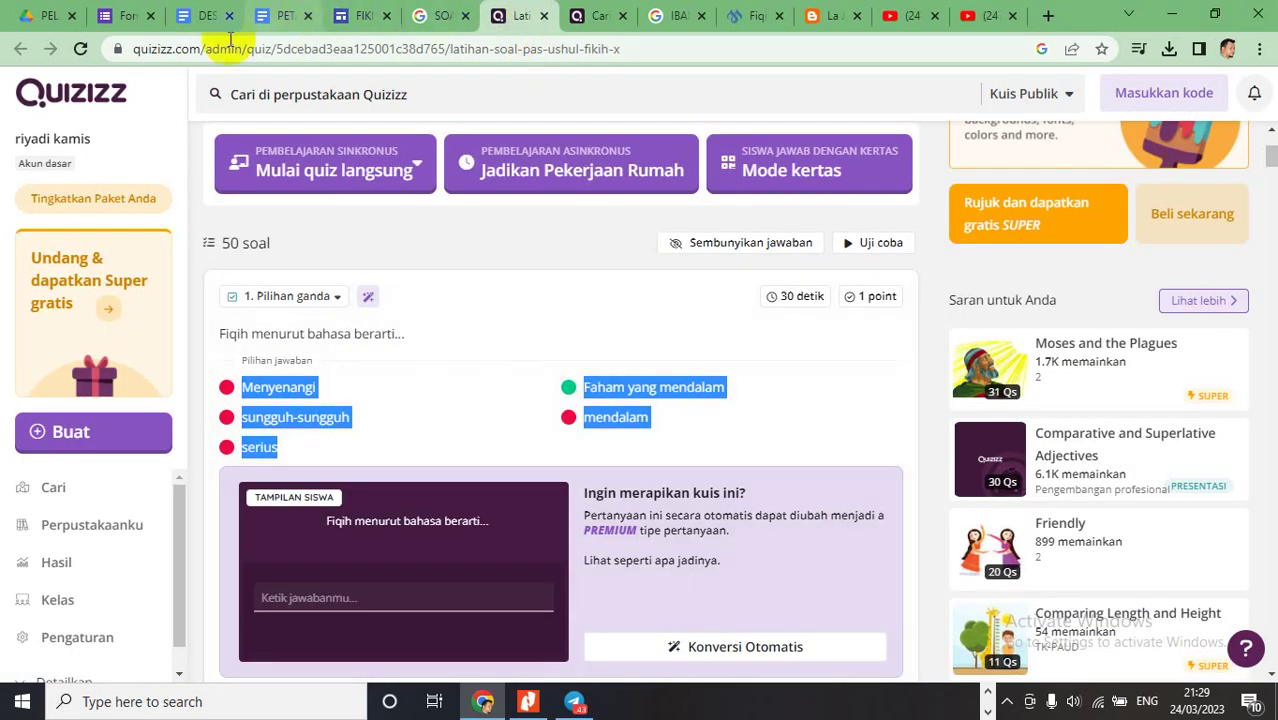
pyautogui.click(125, 18)
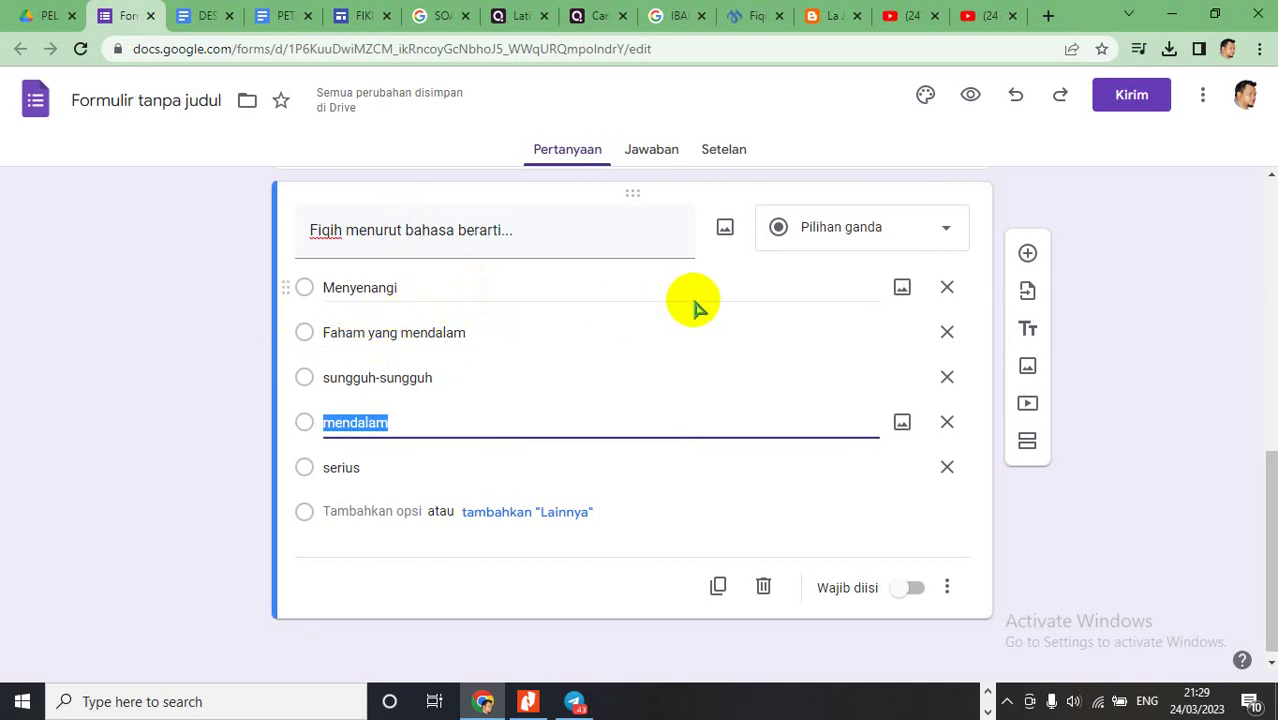
pyautogui.click(560, 598)
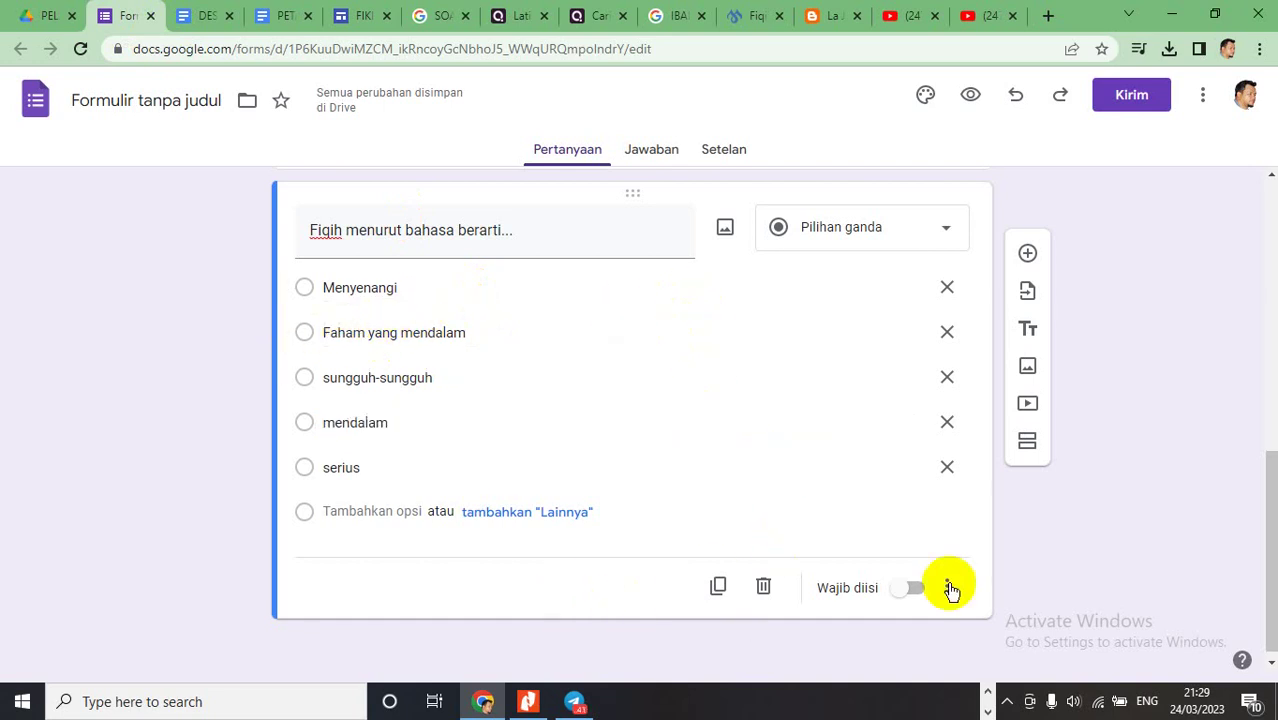
pyautogui.click(908, 588)
# - Turn the form into a quiz with the "Jadikan ini sebagai kuis" setting
pyautogui.scroll(1, 764, 263)
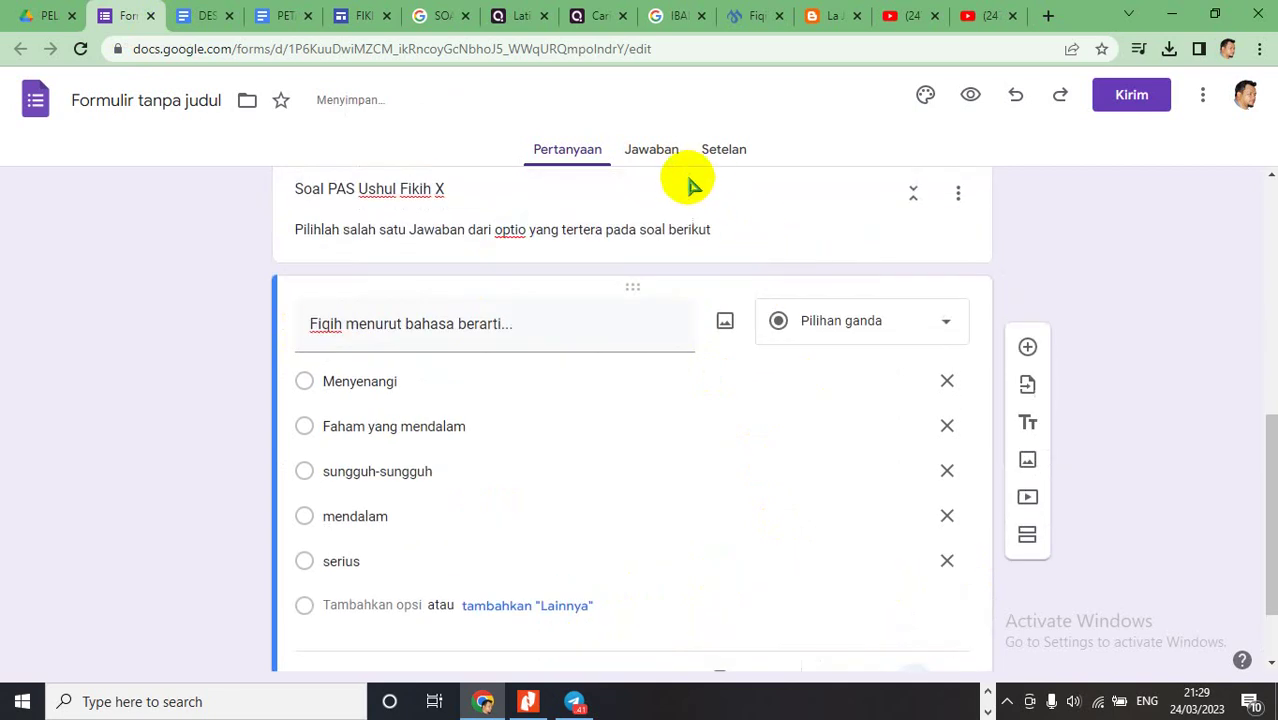
pyautogui.click(724, 152)
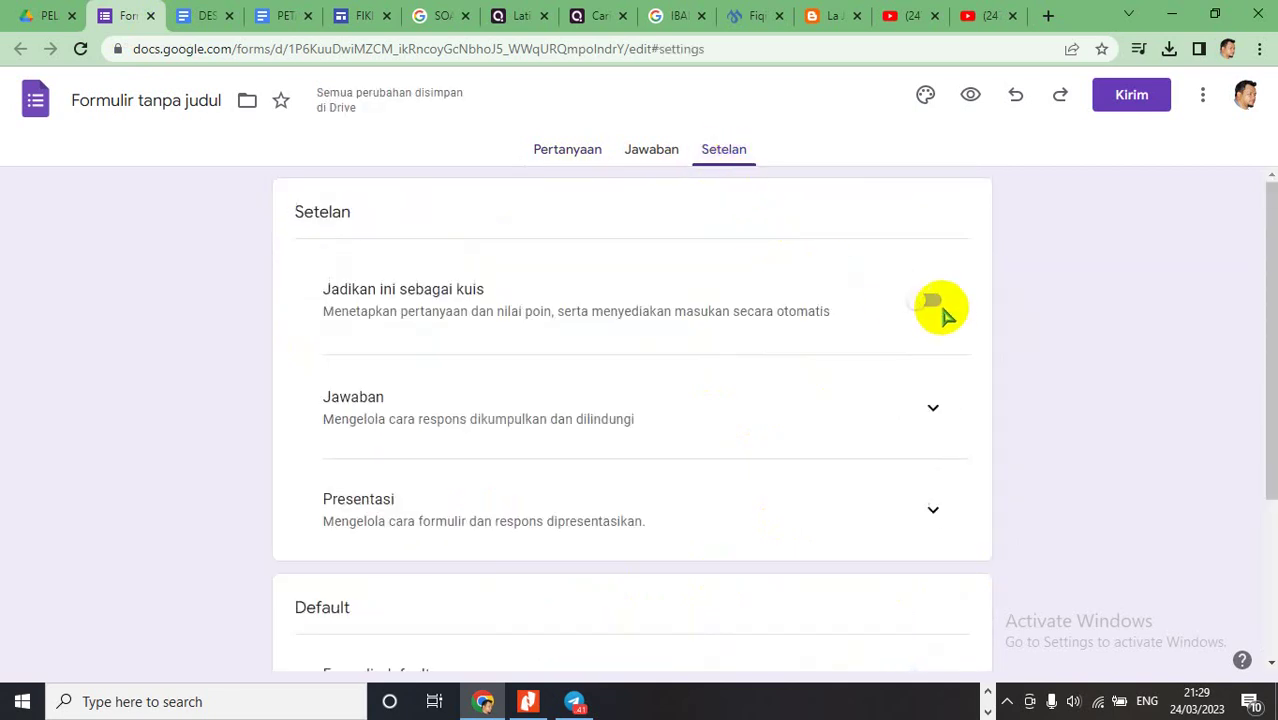
pyautogui.click(928, 303)
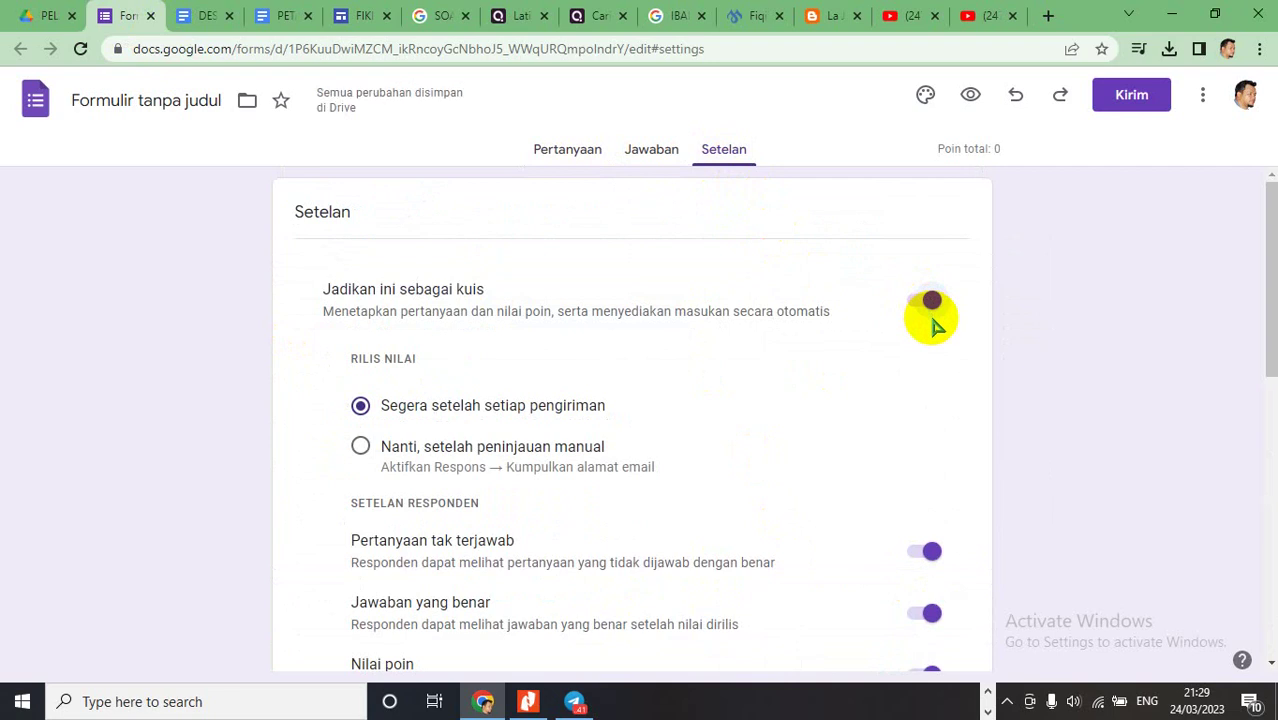
# - Return to the form's questions and examine the Fiqih question's point value and its additional options
pyautogui.click(537, 150)
pyautogui.scroll(-3, 528, 419)
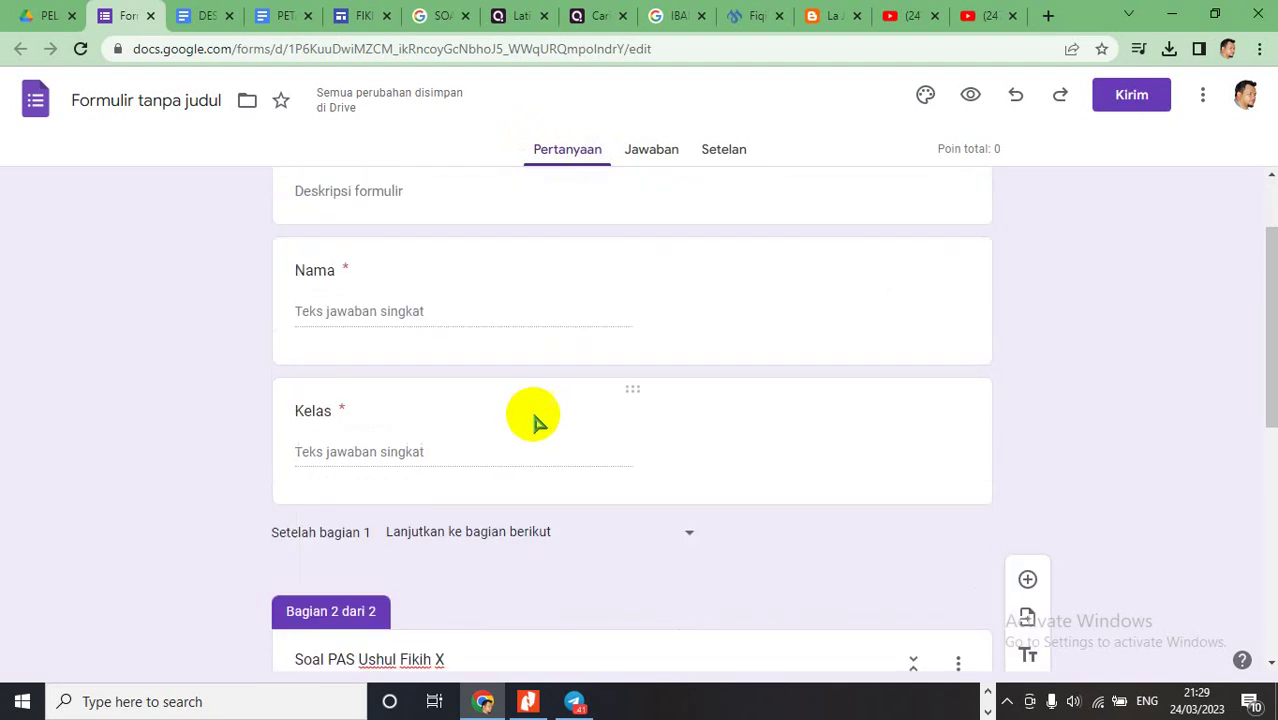
pyautogui.scroll(-4, 519, 465)
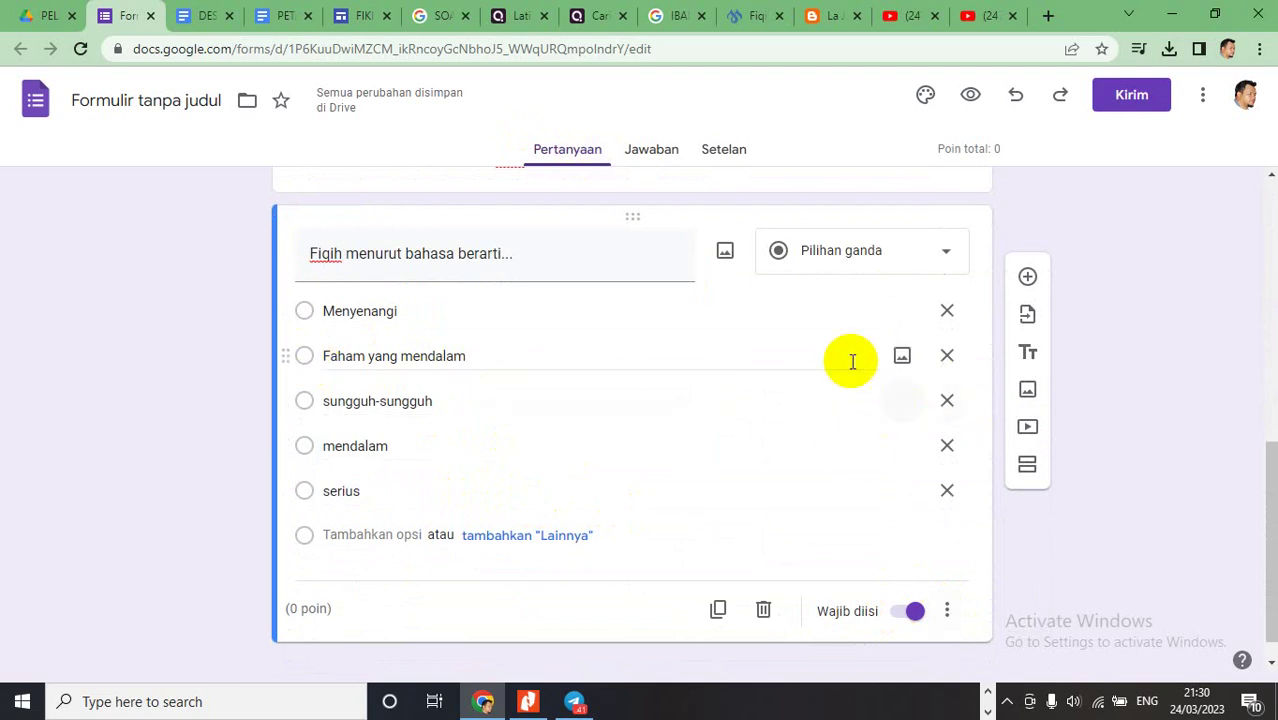
pyautogui.click(582, 267)
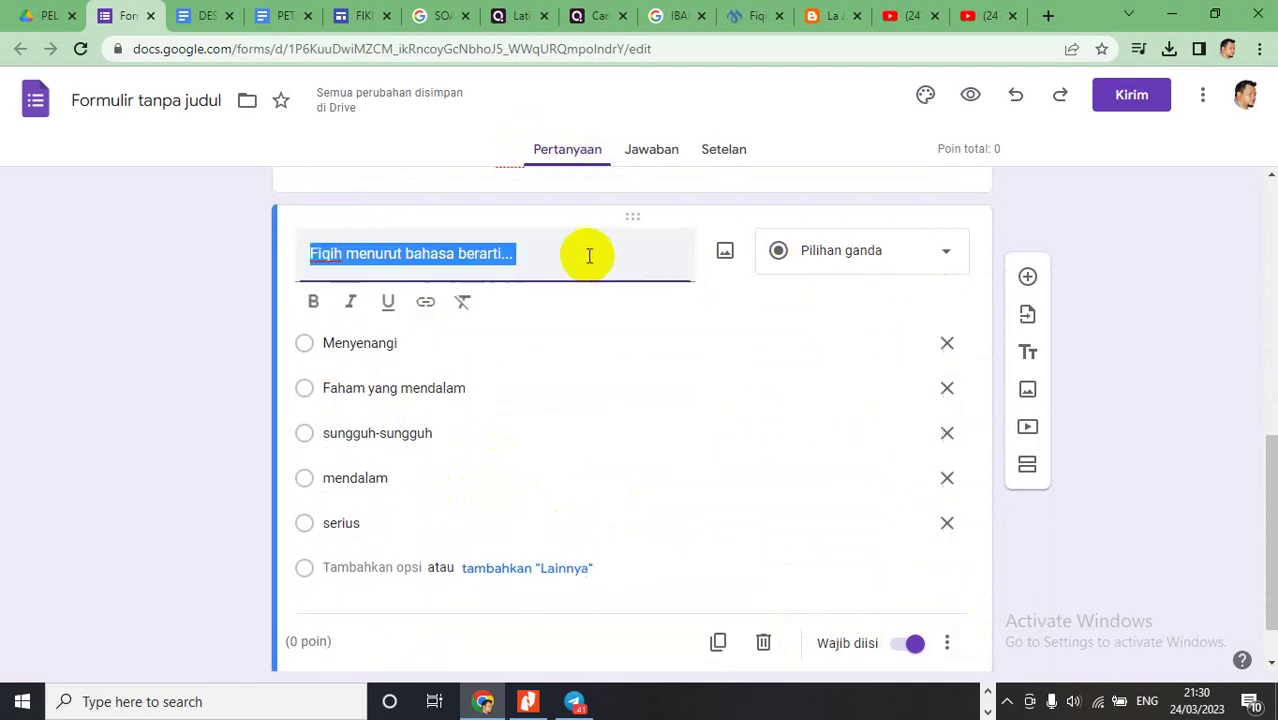
pyautogui.scroll(-1, 696, 417)
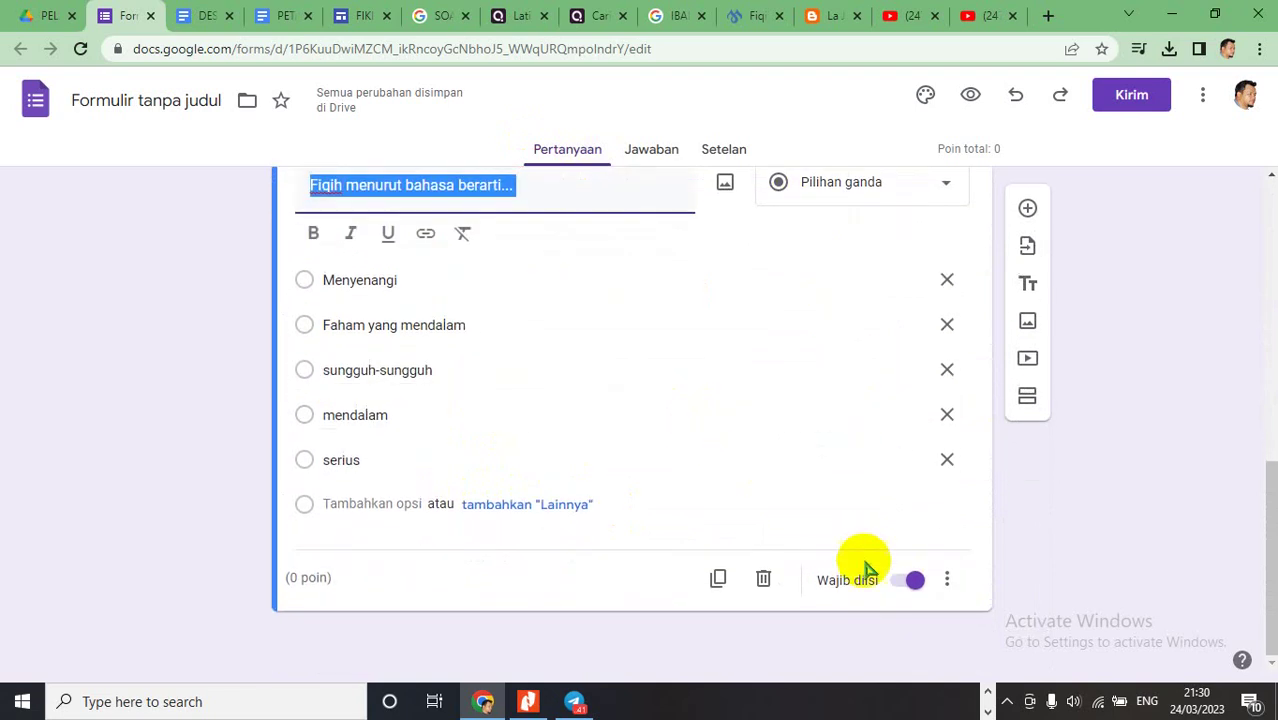
pyautogui.click(570, 590)
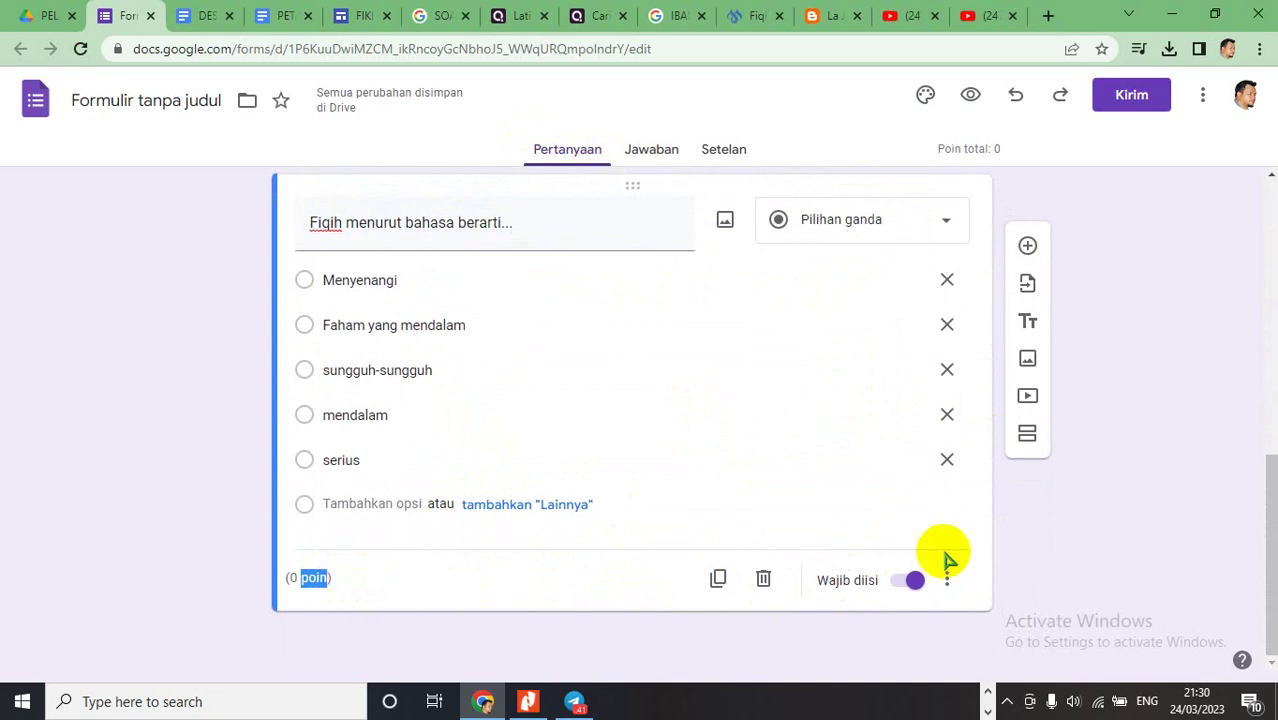
pyautogui.click(944, 583)
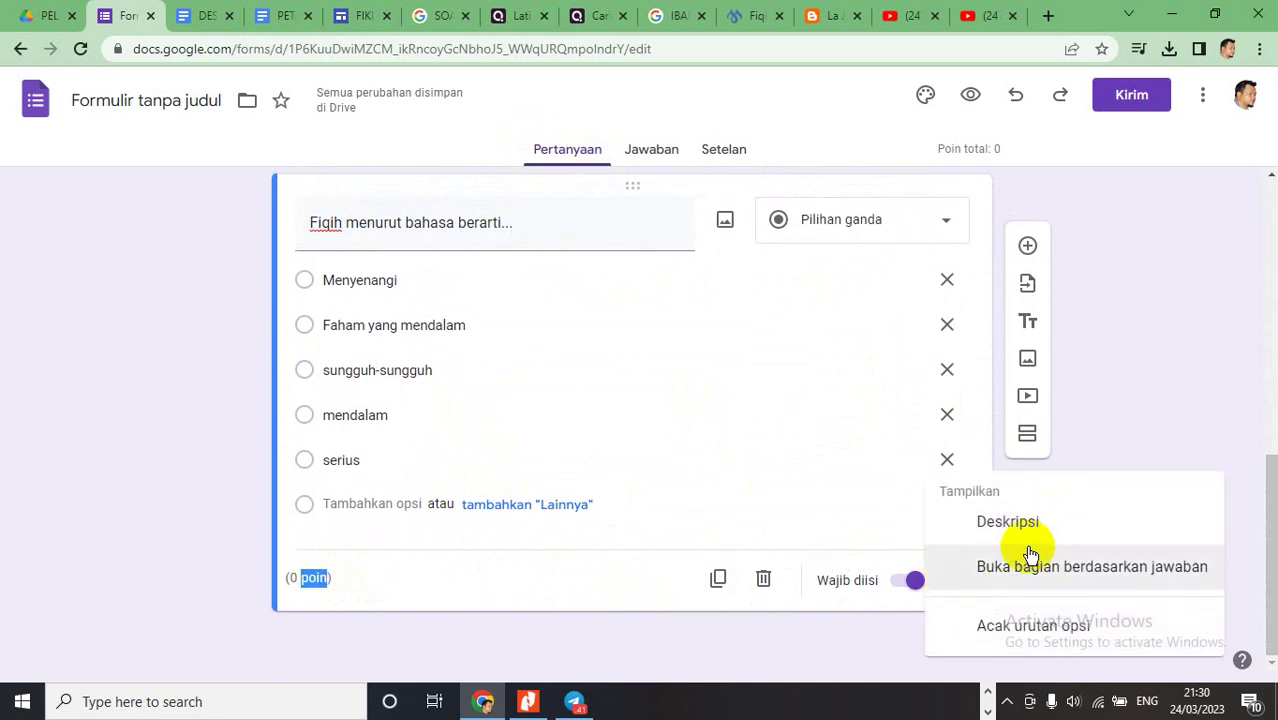
pyautogui.click(488, 592)
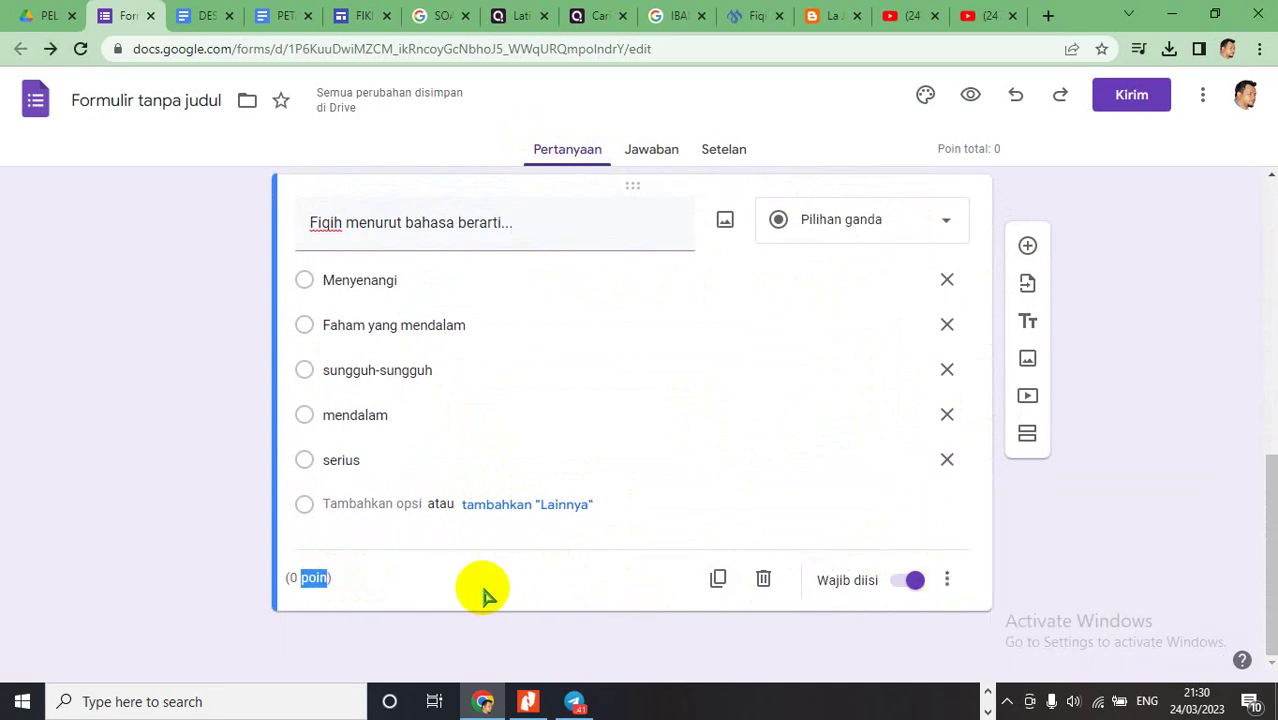
# - Review the form's responses page, the quiz default point setting and the response collection settings (Jawaban)
pyautogui.click(716, 152)
pyautogui.click(656, 154)
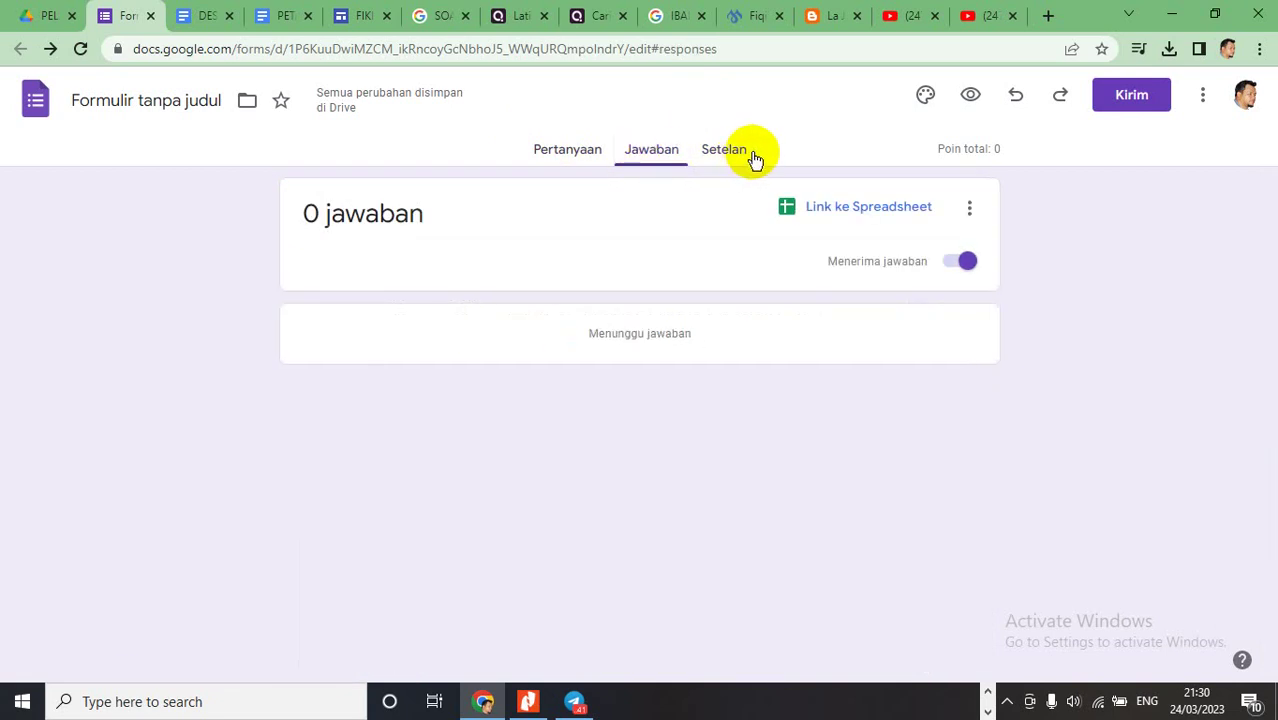
pyautogui.click(742, 155)
pyautogui.scroll(-3, 534, 428)
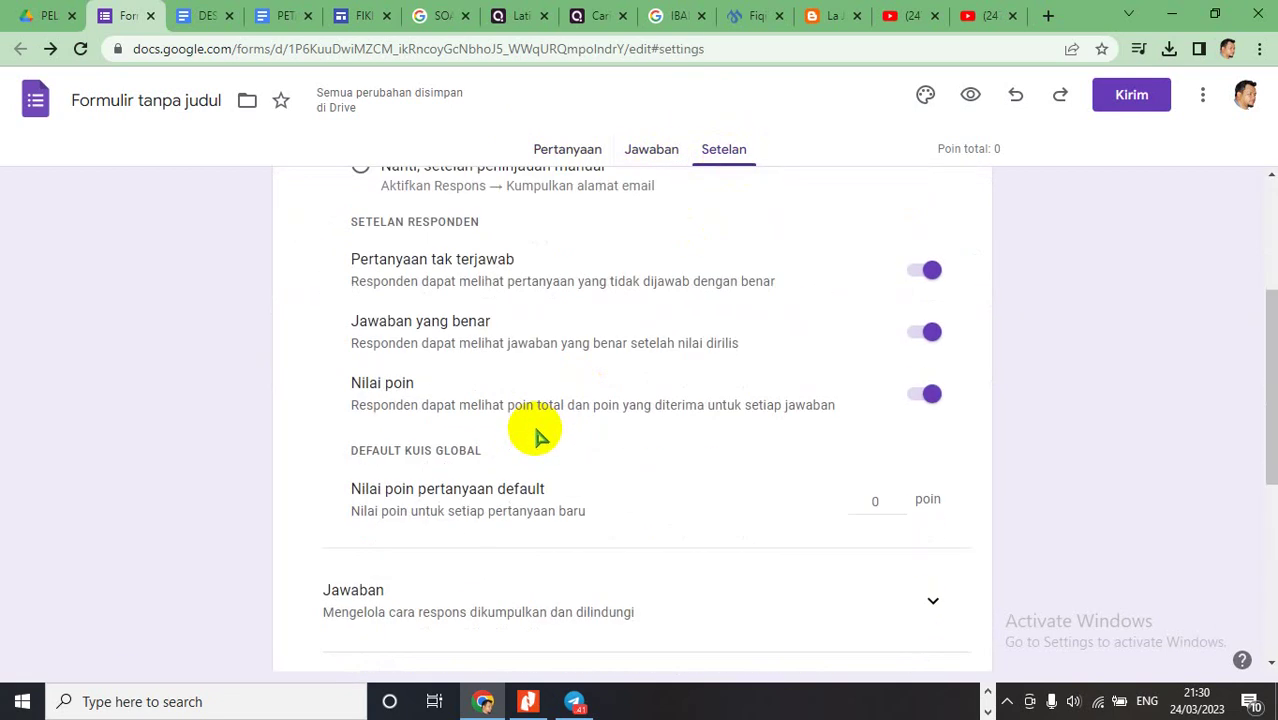
pyautogui.scroll(-2, 553, 438)
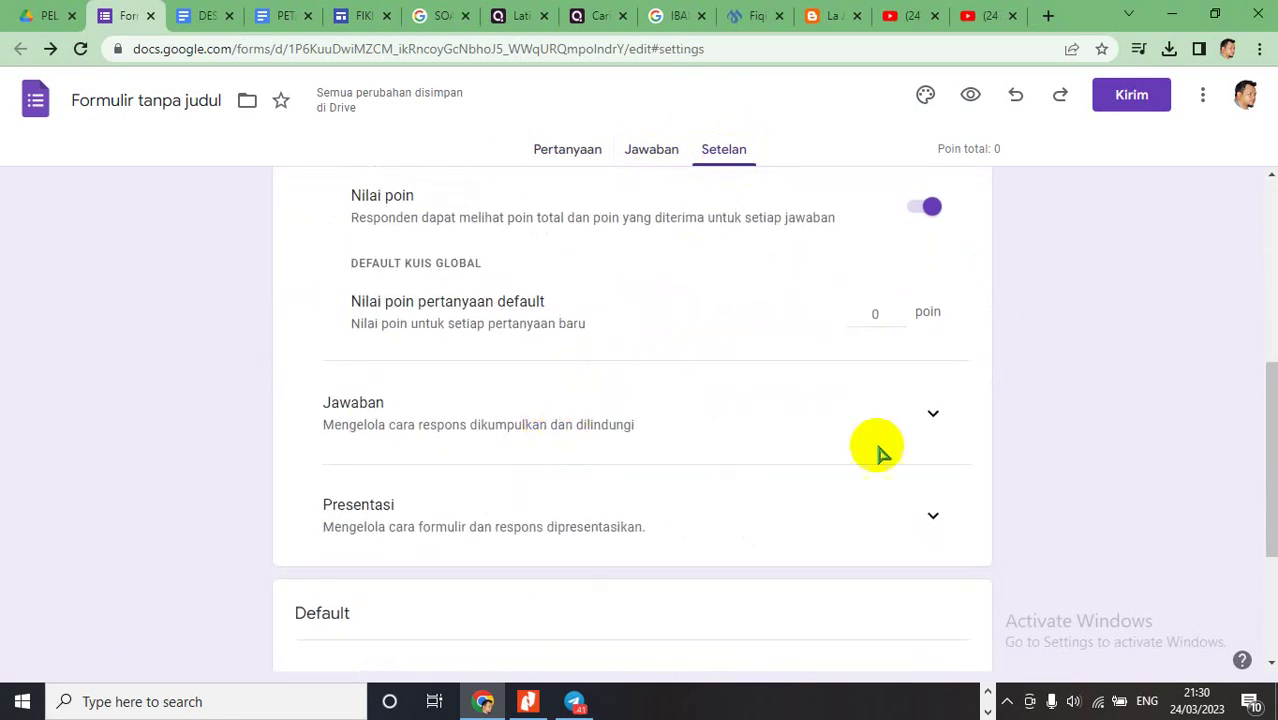
pyautogui.click(929, 414)
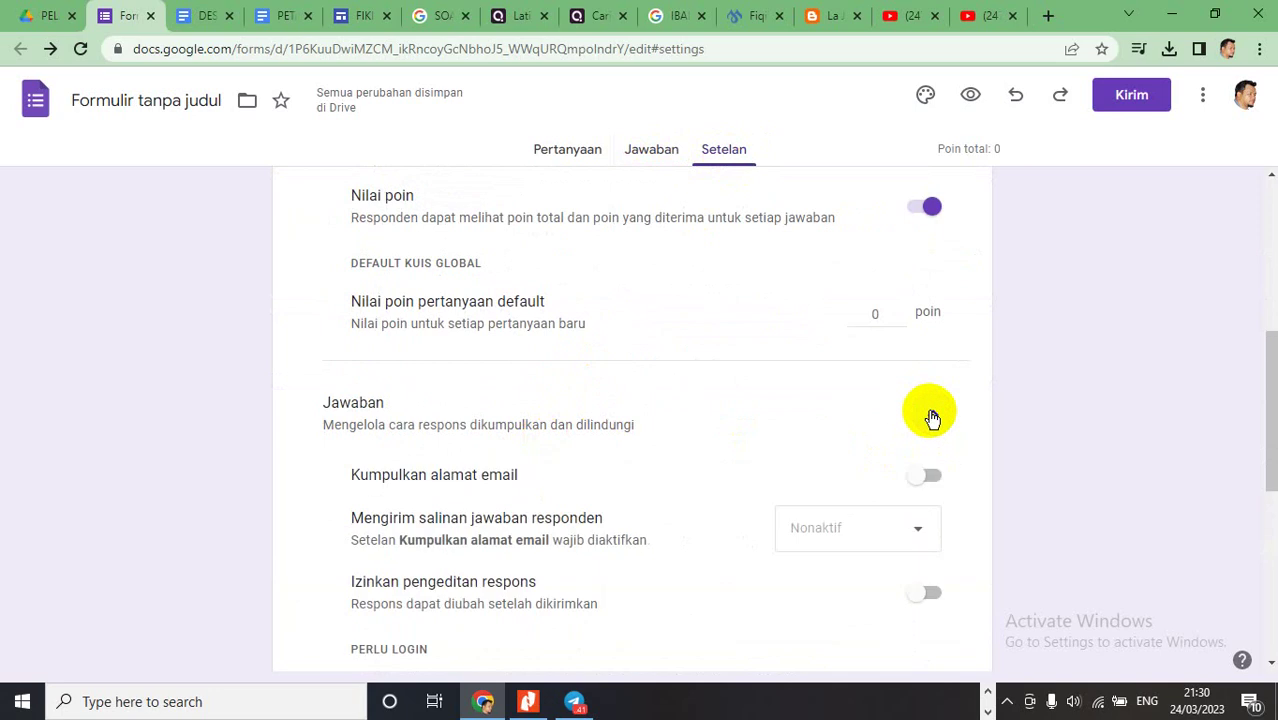
pyautogui.scroll(-2, 931, 418)
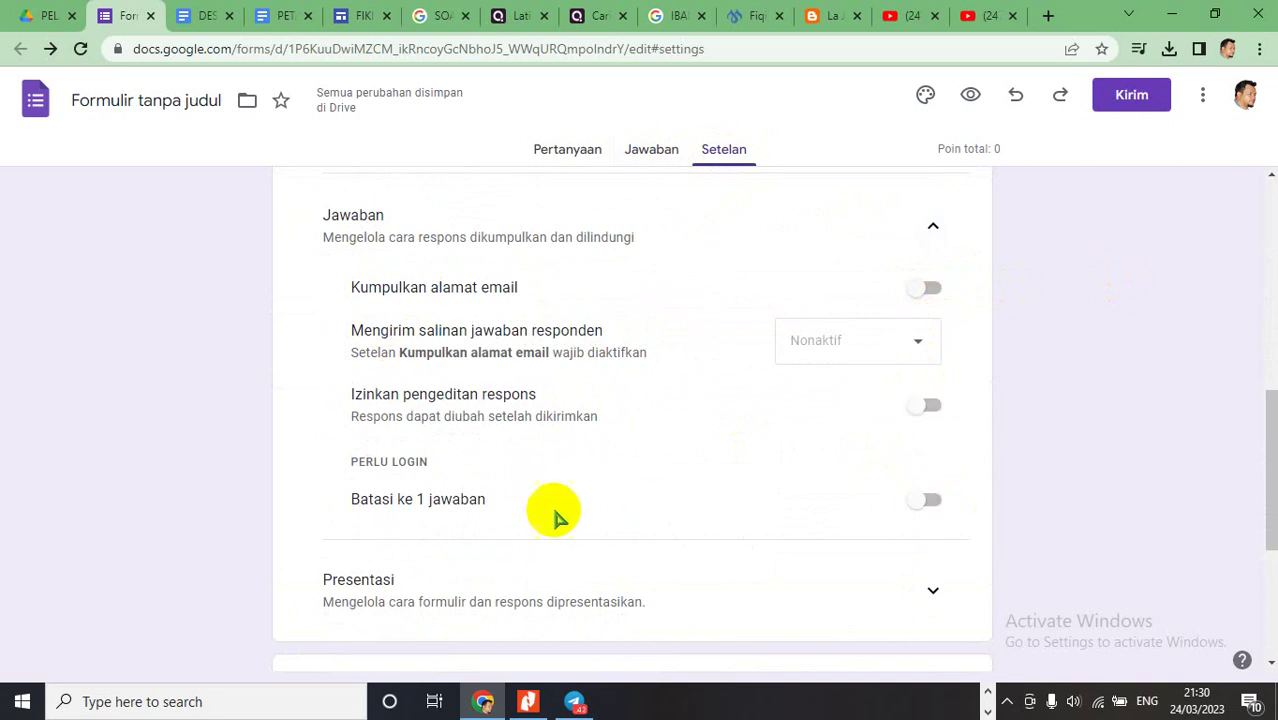
# - Limit the form to one response per respondent (Batasi ke 1 jawaban) and set the default question point value to 2
pyautogui.click(918, 508)
pyautogui.scroll(-2, 670, 462)
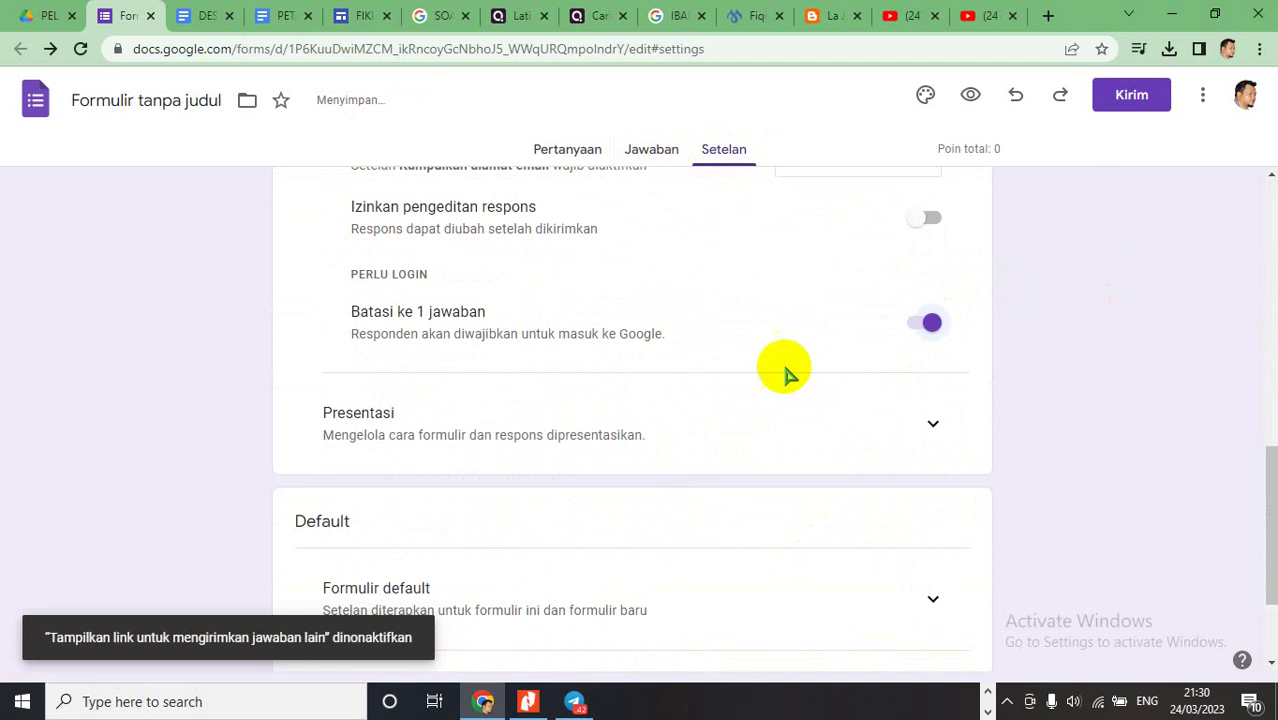
pyautogui.scroll(8, 790, 422)
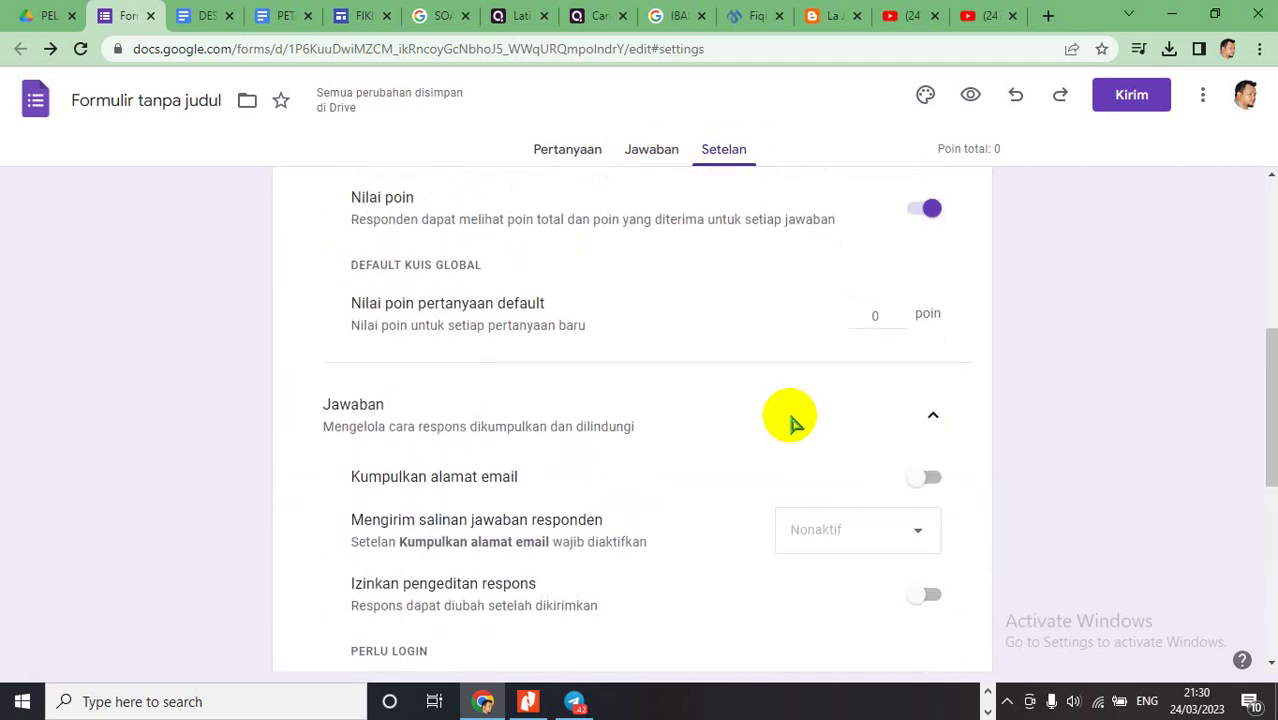
pyautogui.scroll(-3, 790, 422)
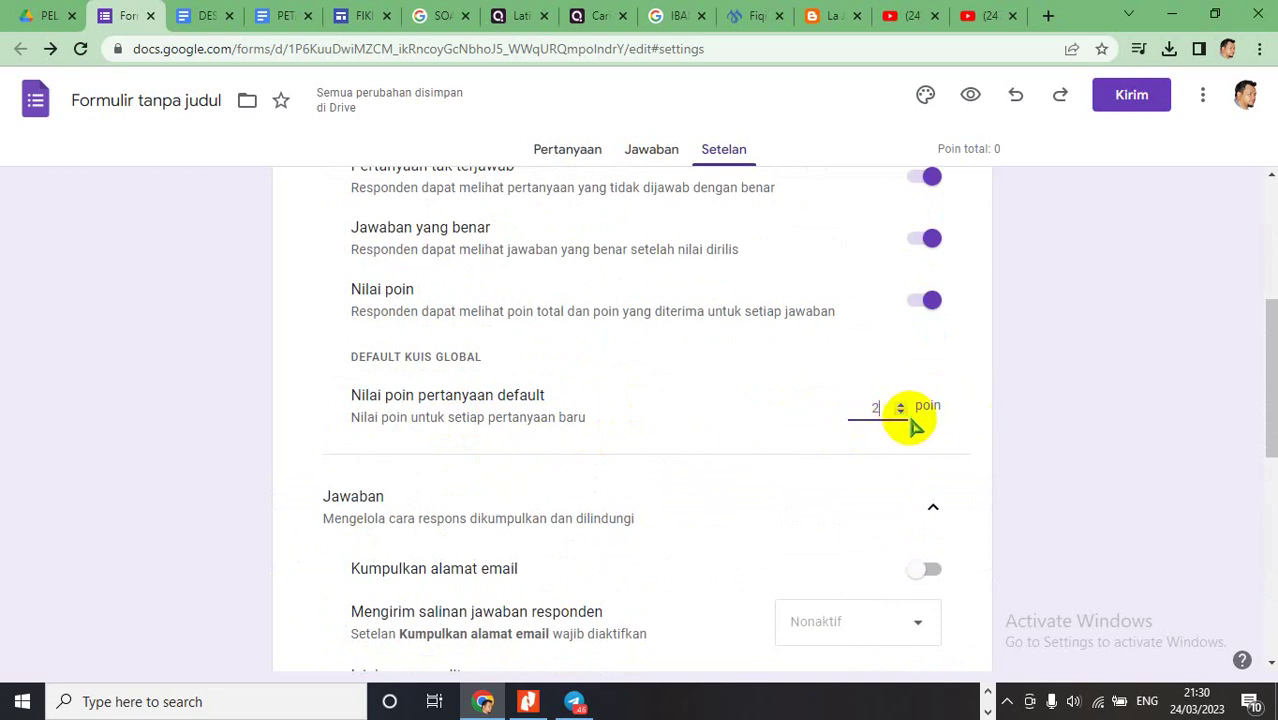
pyautogui.scroll(3, 830, 274)
# - Return to the form's questions and check the Fiqih question's answer options and point value
pyautogui.click(560, 150)
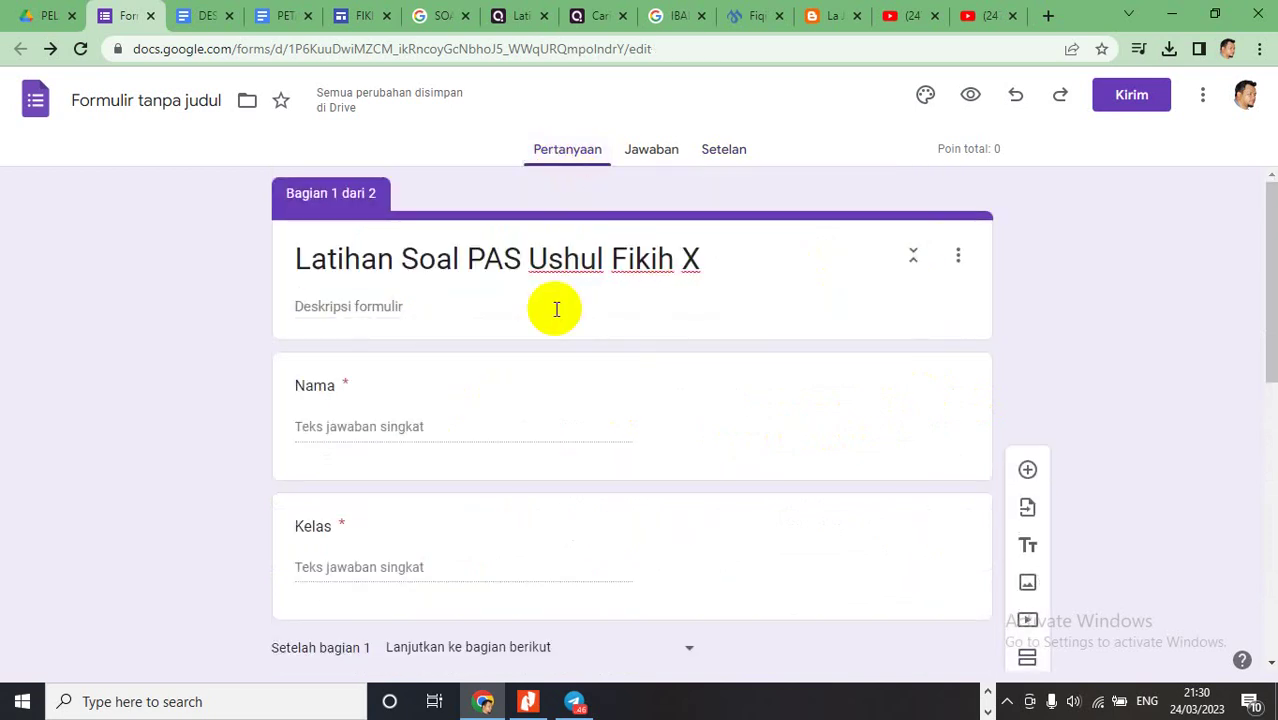
pyautogui.scroll(-4, 522, 391)
pyautogui.scroll(-3, 525, 399)
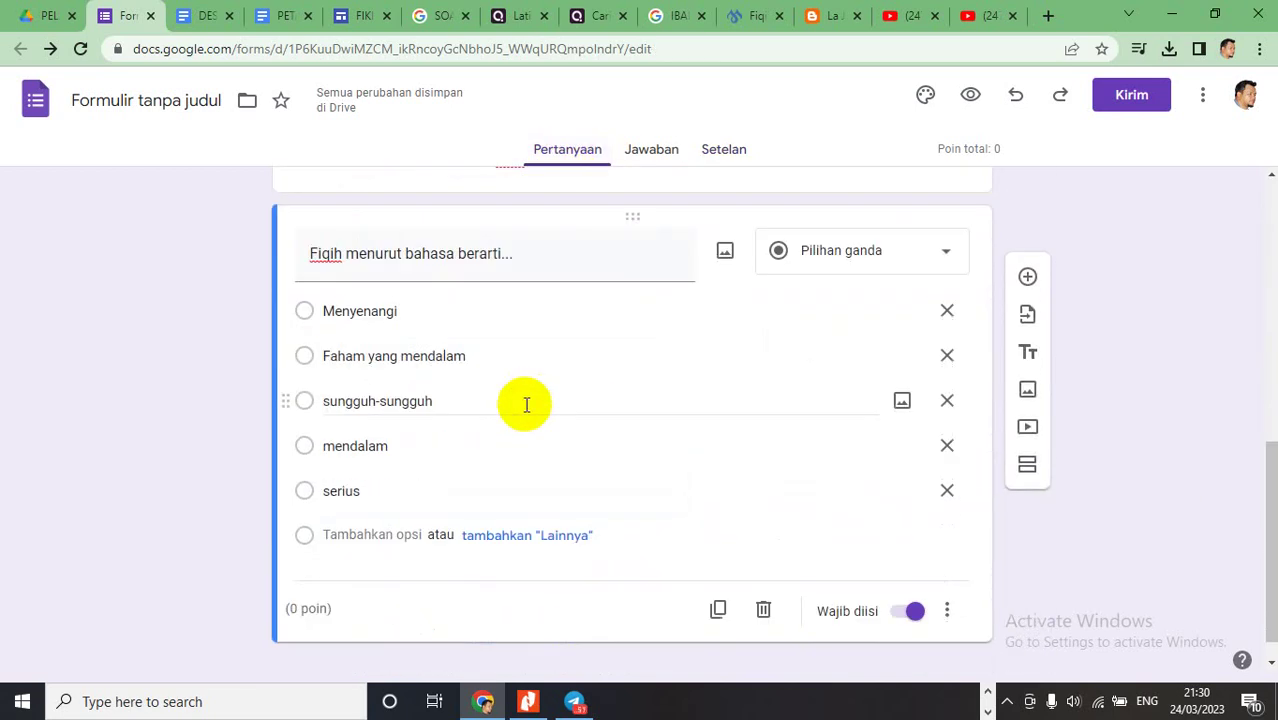
pyautogui.click(318, 364)
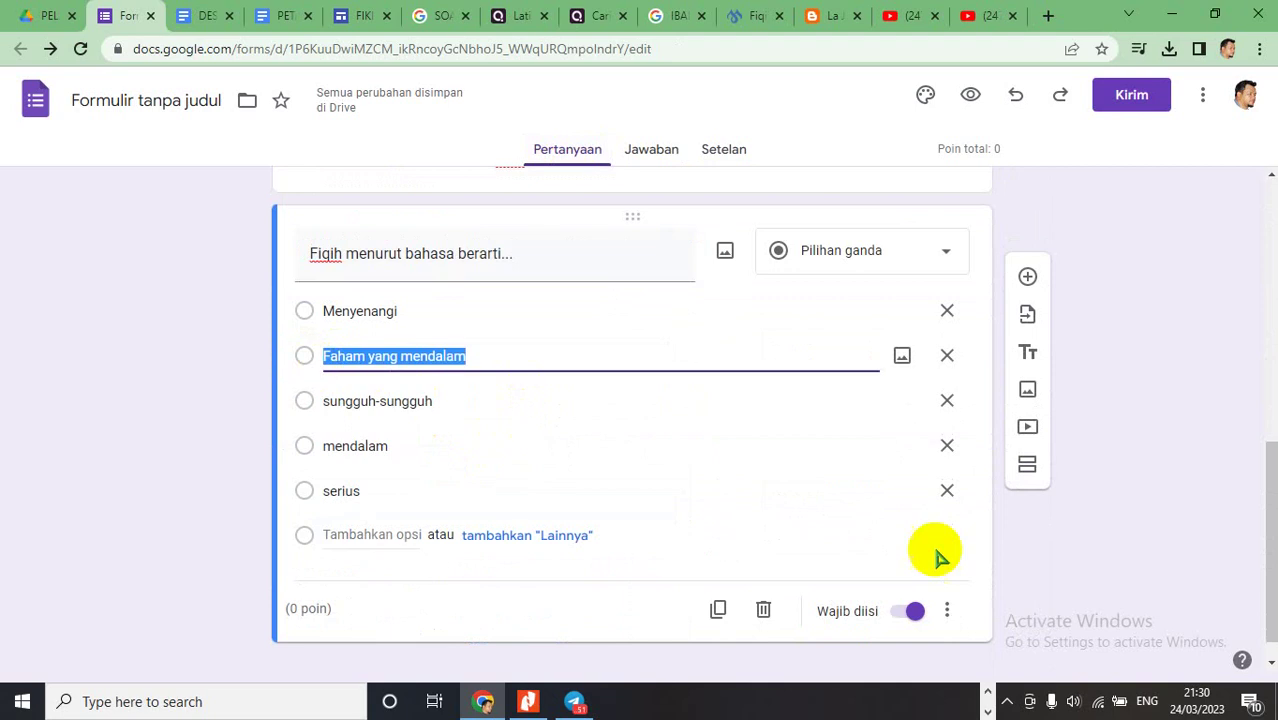
pyautogui.click(541, 607)
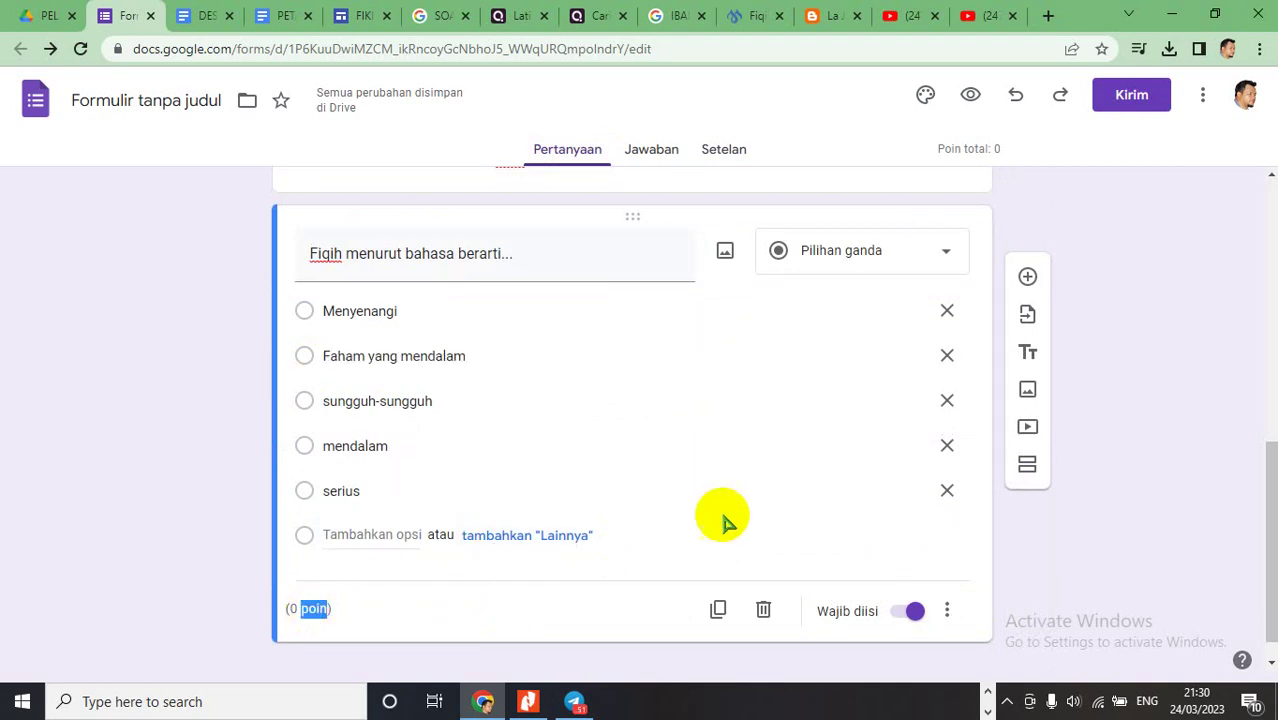
pyautogui.scroll(3, 760, 450)
pyautogui.click(790, 340)
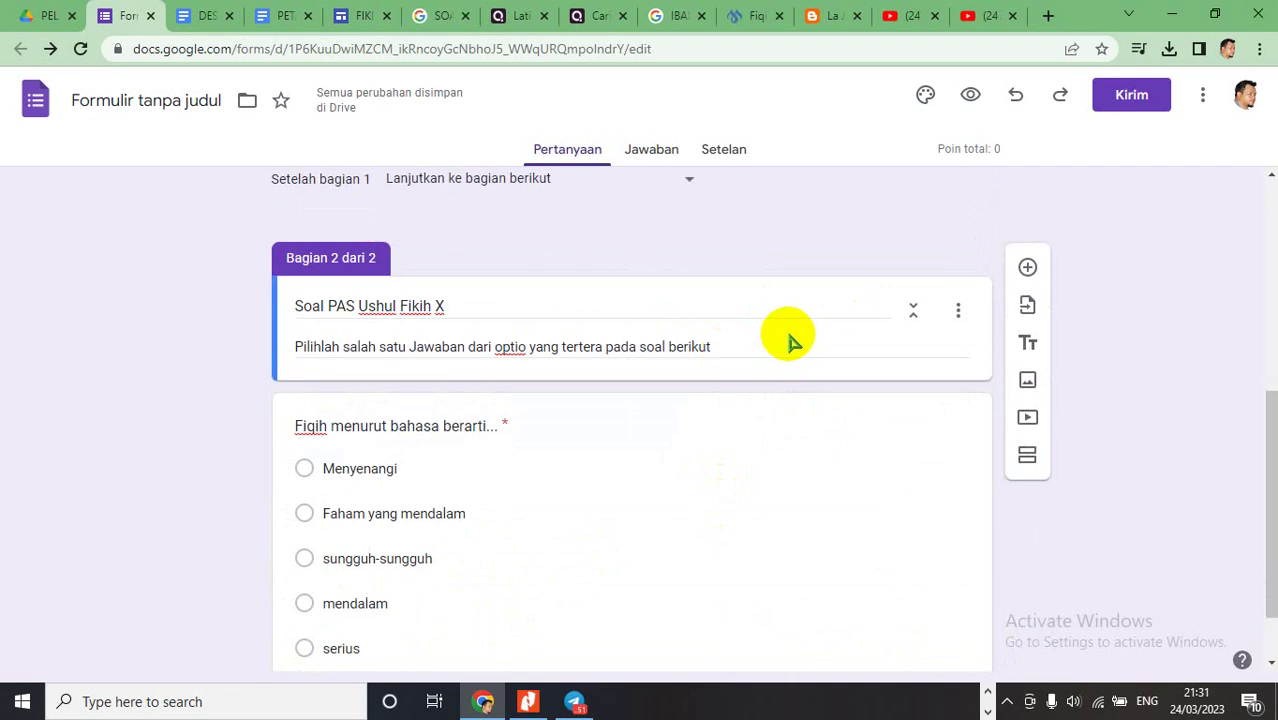
pyautogui.scroll(-1, 790, 410)
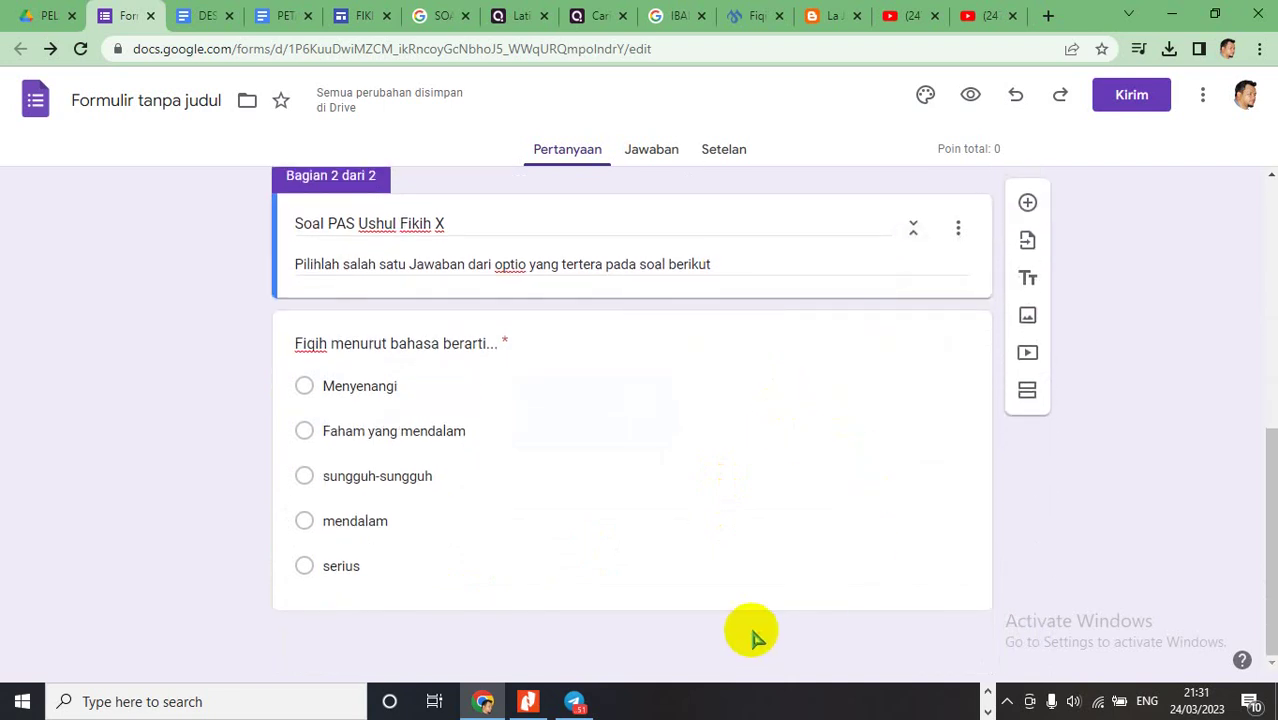
pyautogui.click(893, 516)
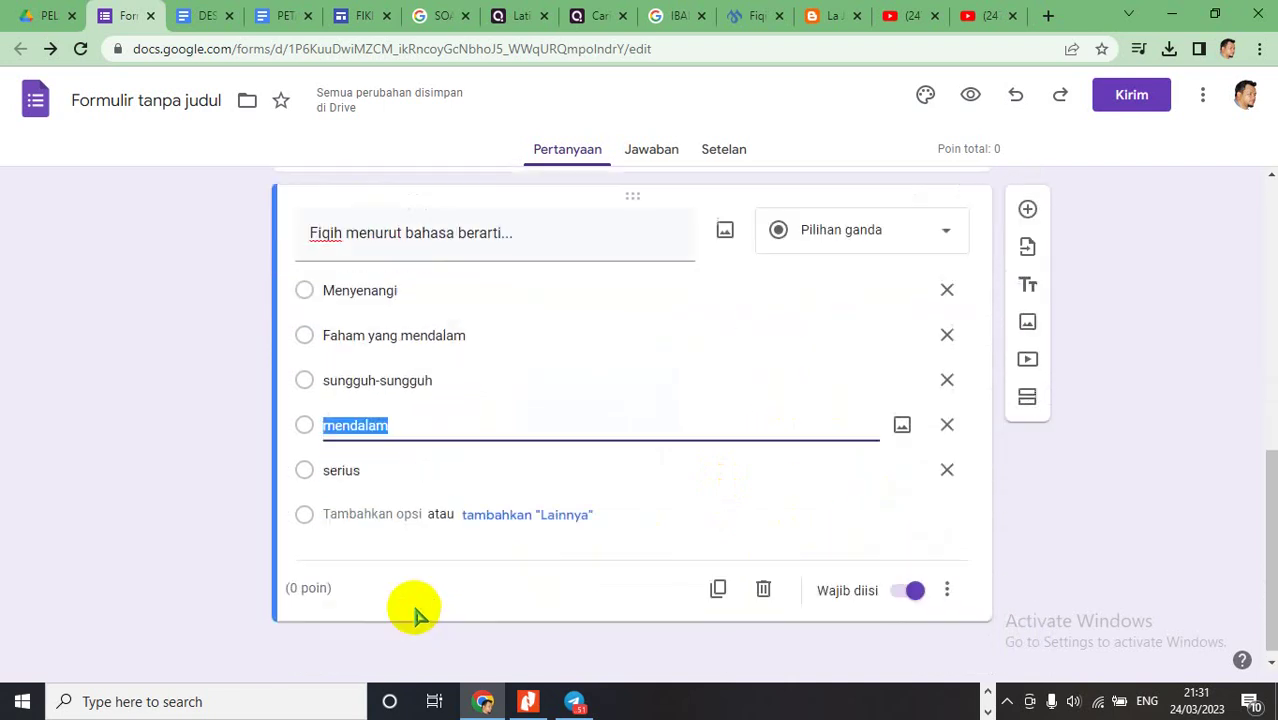
pyautogui.doubleClick(315, 578)
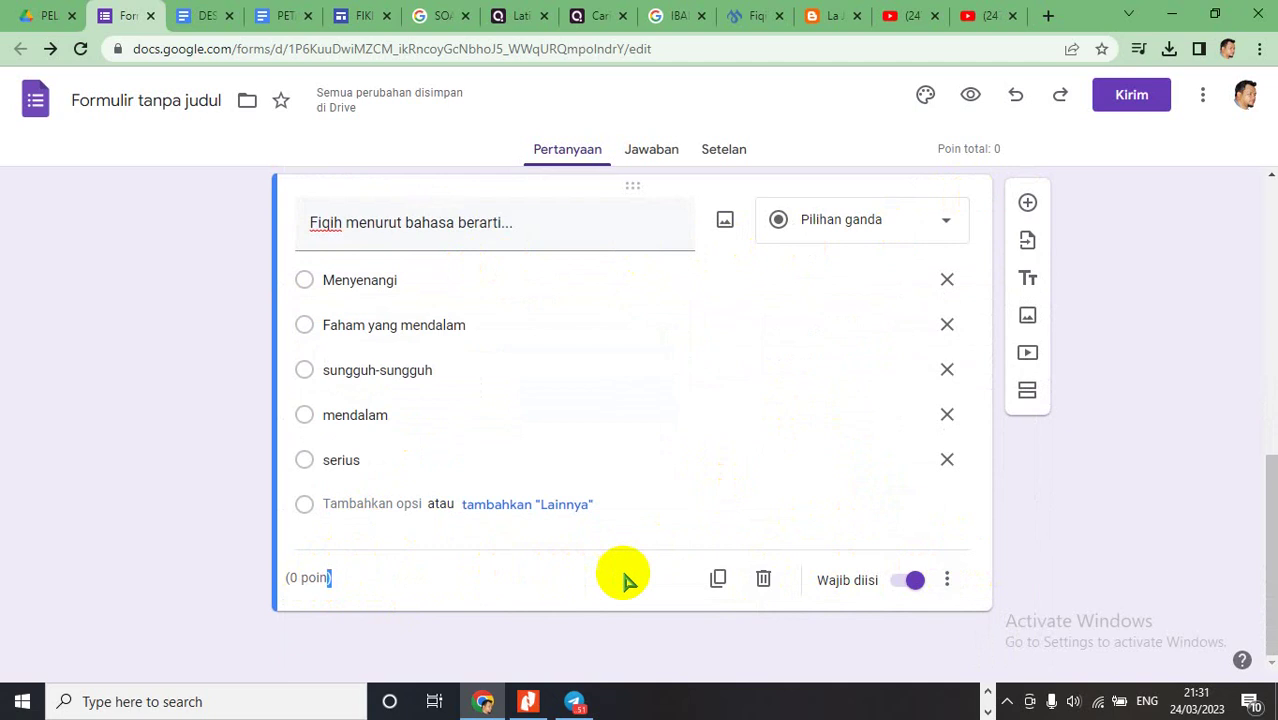
# - Add a new multiple-choice question below the Fiqih question
pyautogui.click(1027, 203)
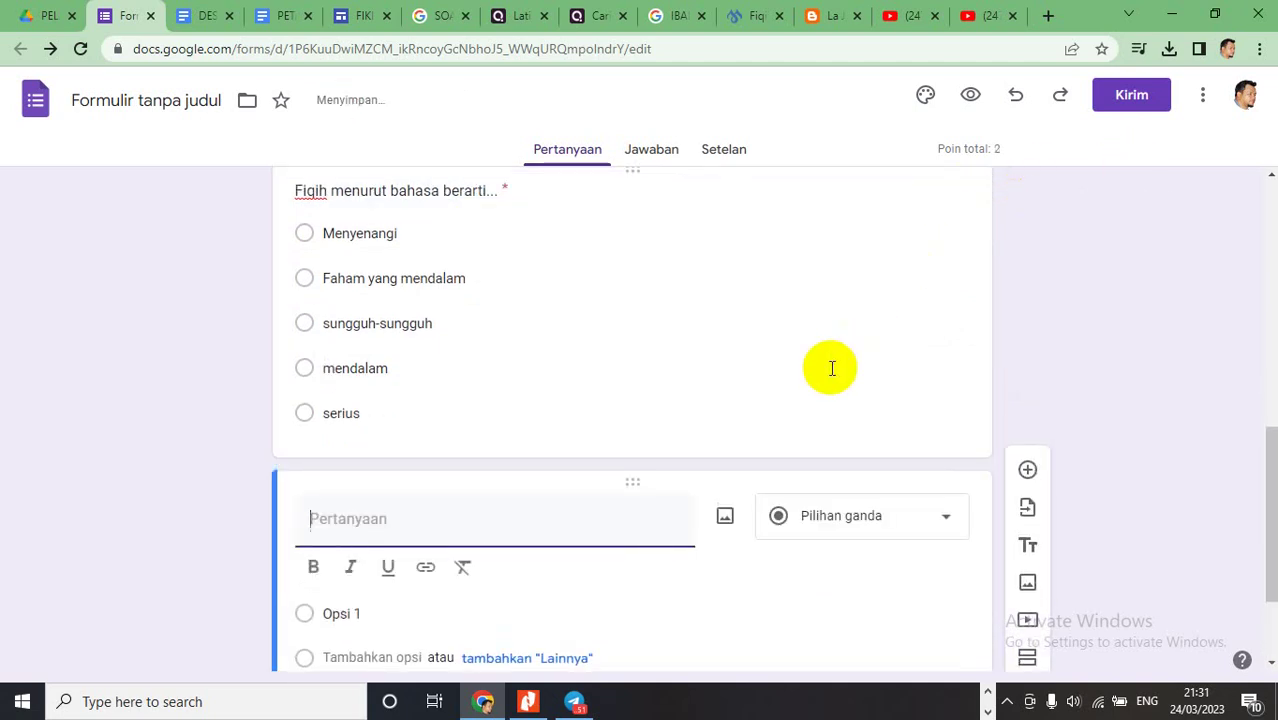
pyautogui.scroll(3, 505, 560)
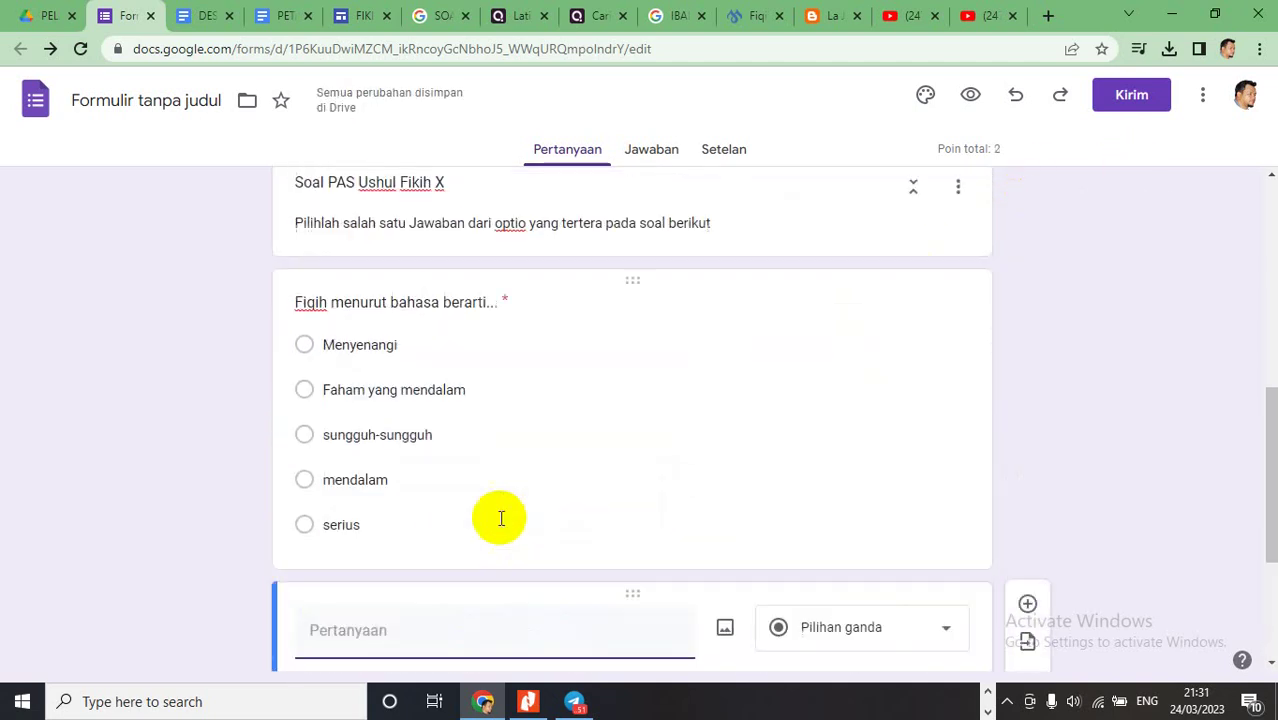
pyautogui.scroll(-3, 499, 513)
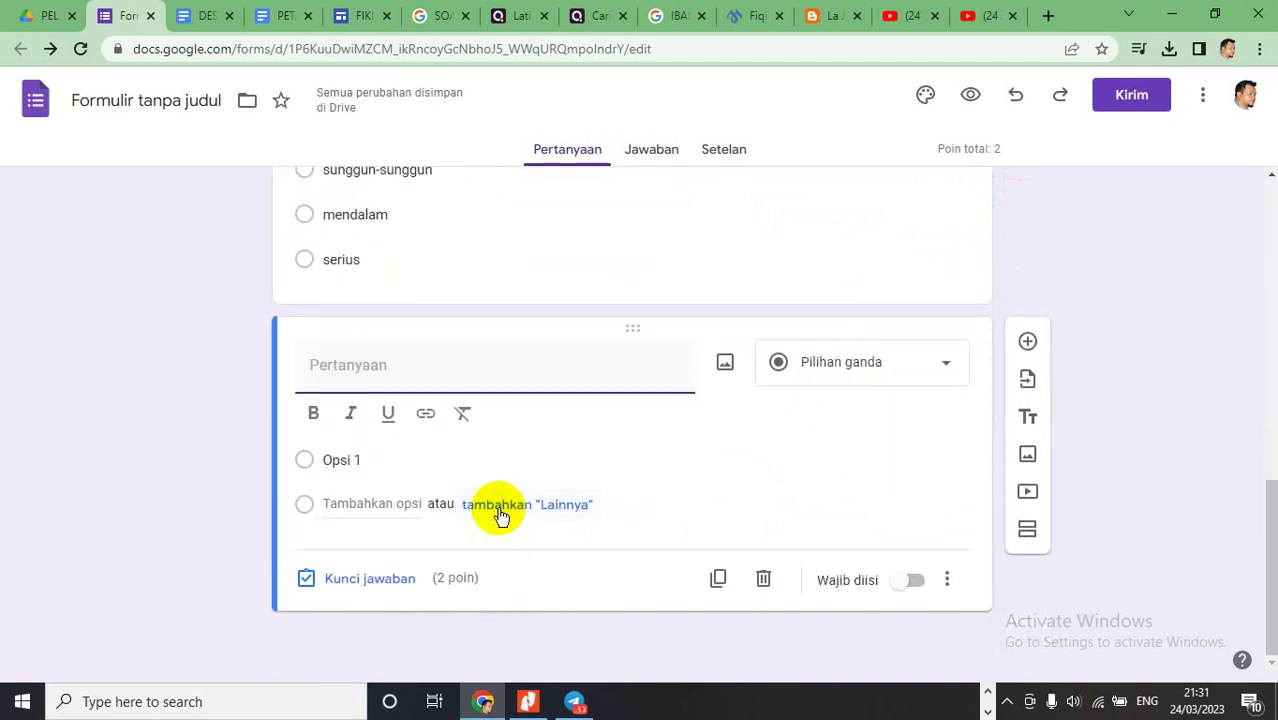
# - Copy the text of question 2, "Suatu disiplin ilmu...", from Quizizz into the new form question's text
pyautogui.click(520, 16)
pyautogui.scroll(-4, 365, 393)
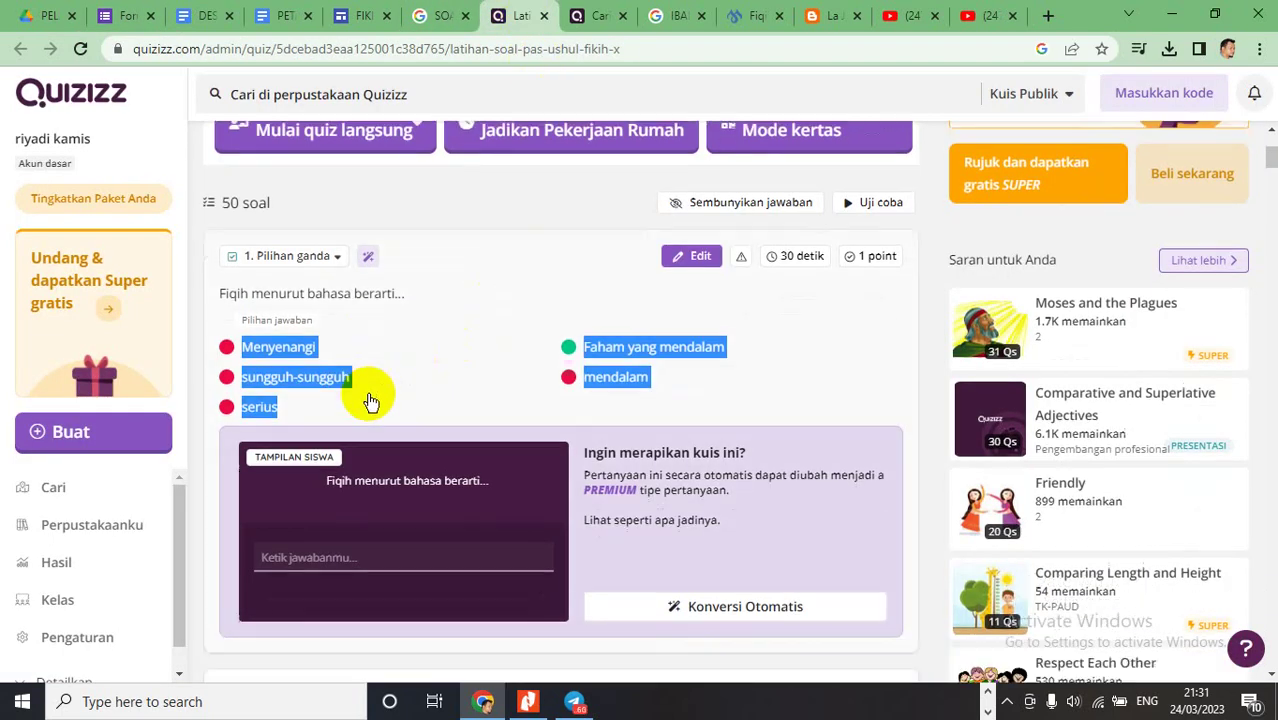
pyautogui.moveTo(219, 393); pyautogui.dragTo(886, 414)
pyautogui.hotkey('ctrl', 'c')
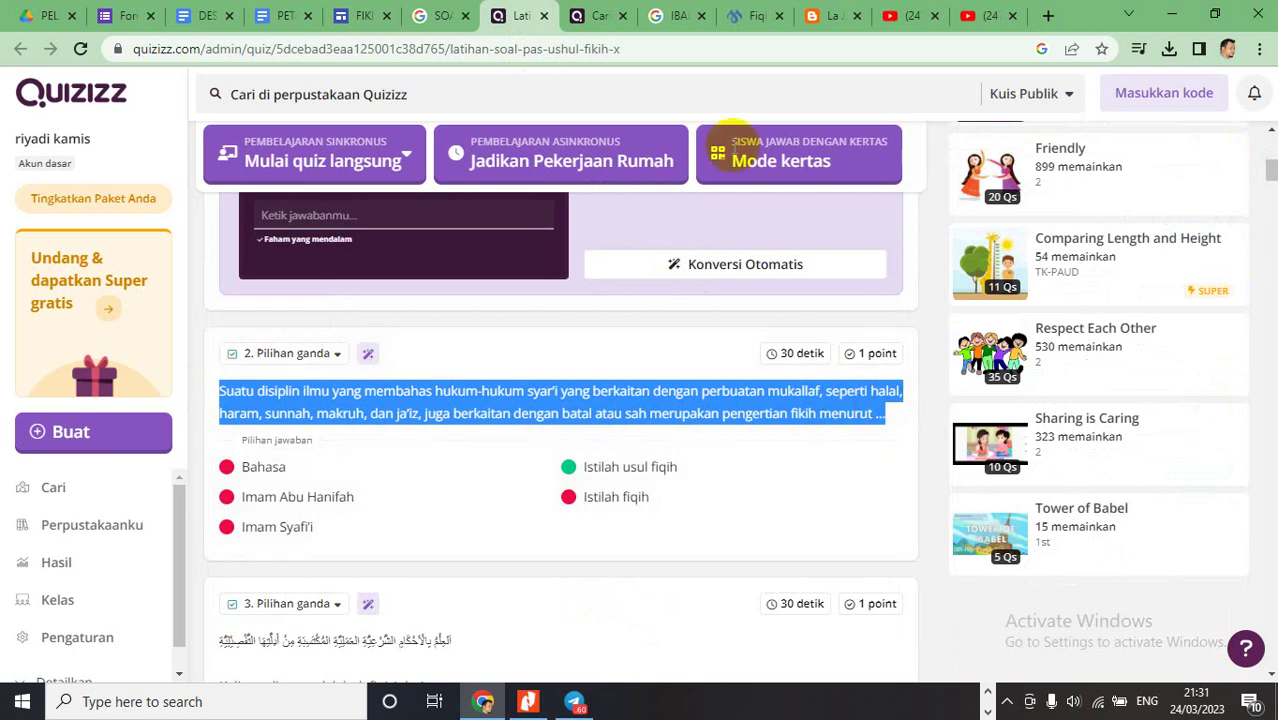
pyautogui.click(122, 15)
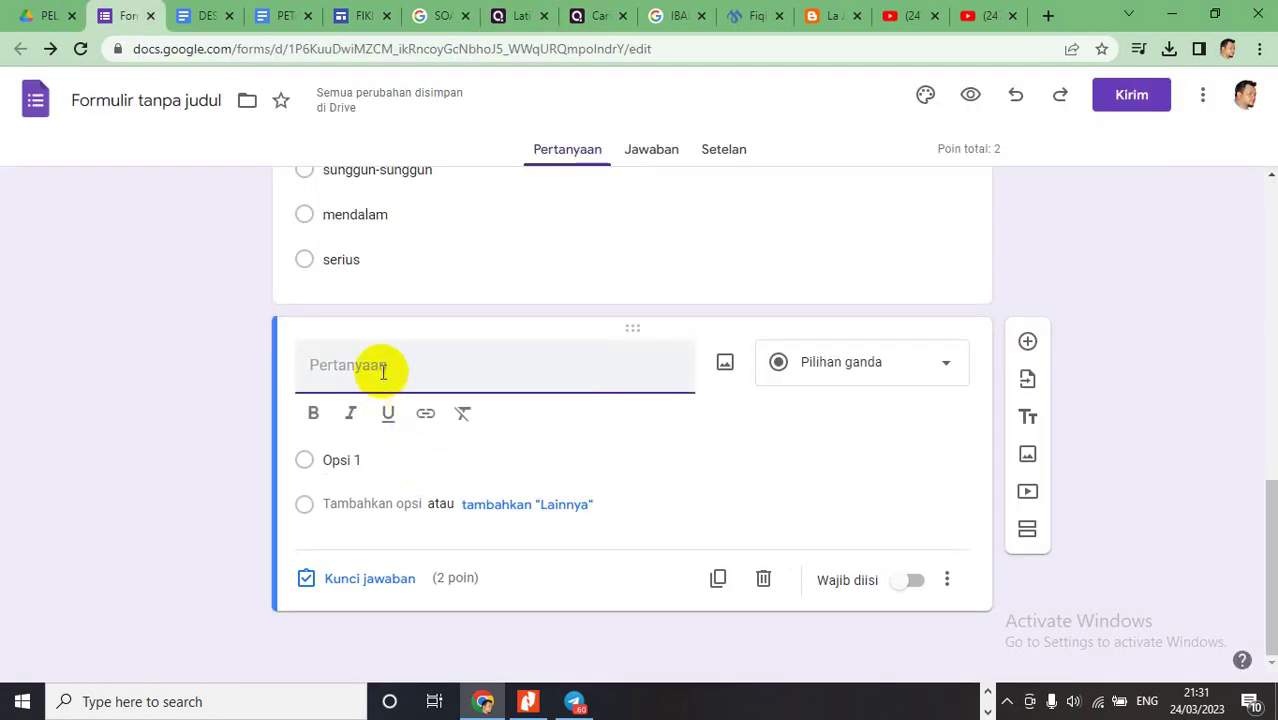
pyautogui.hotkey('ctrl', 'v')
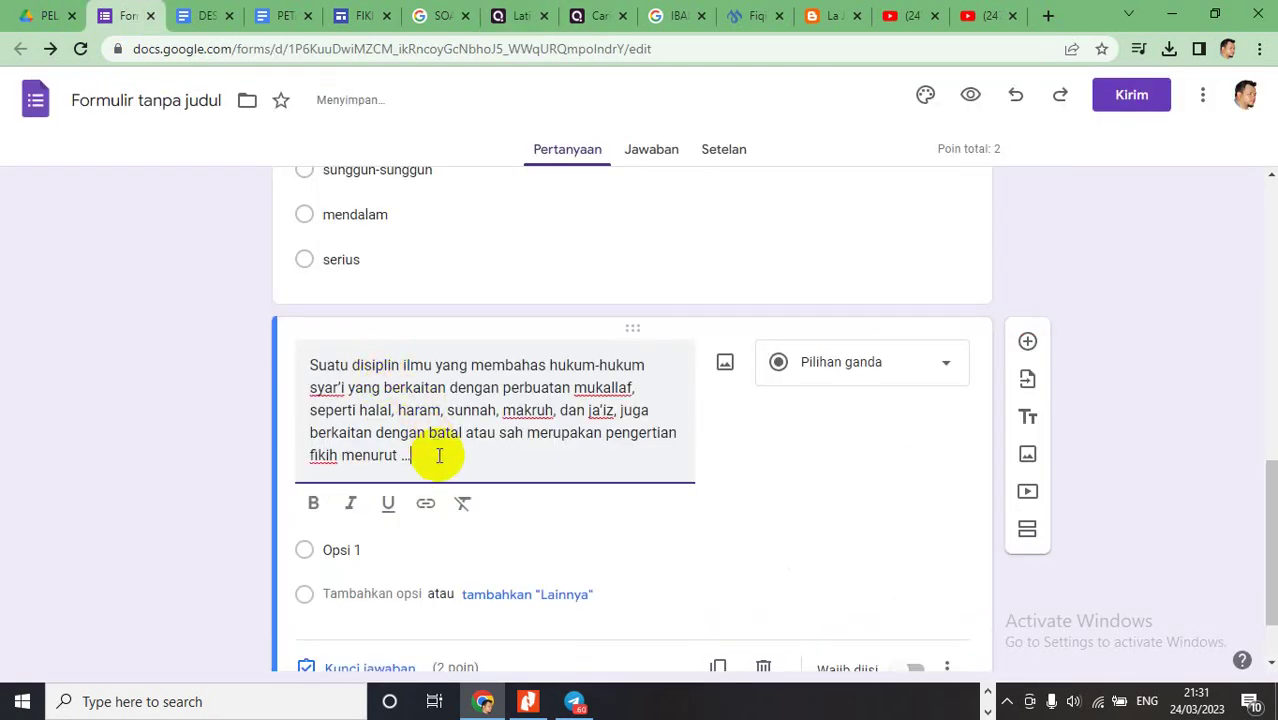
pyautogui.scroll(-1, 420, 465)
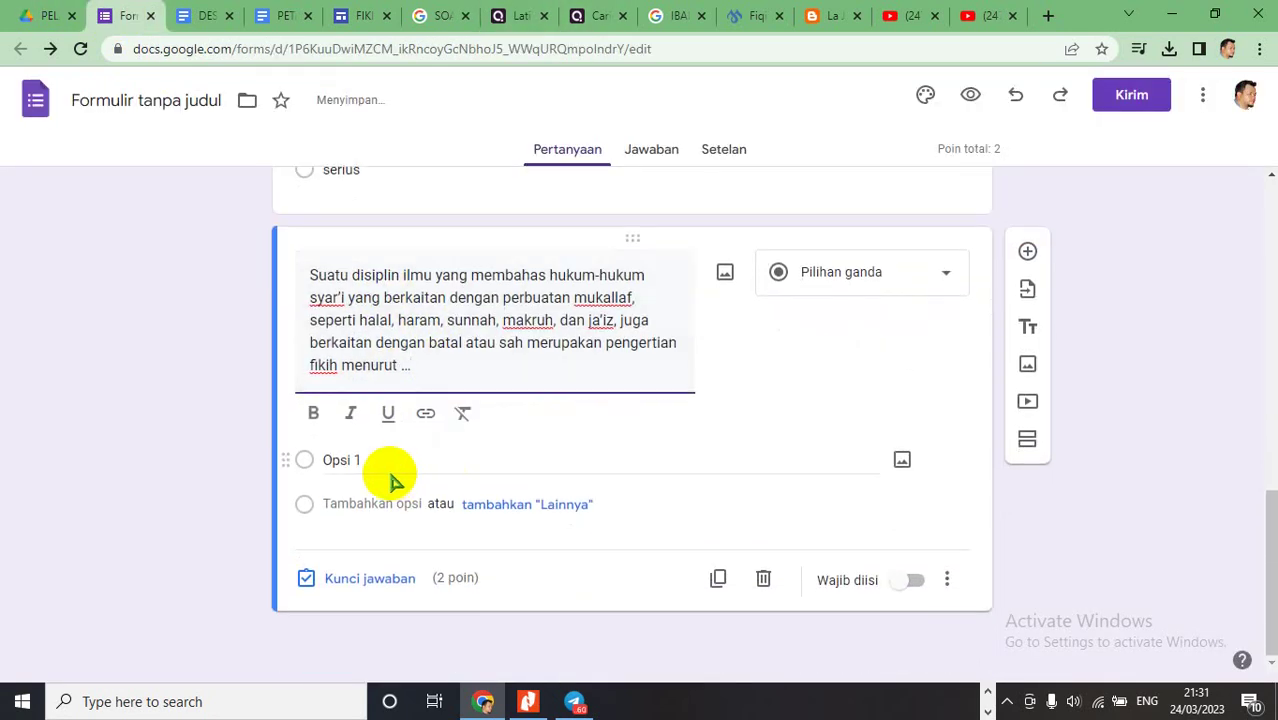
# - Copy the five answer options of Quizizz question 2, from "Bahasa" to "Imam Syafi'i", into the new question's options
pyautogui.click(510, 15)
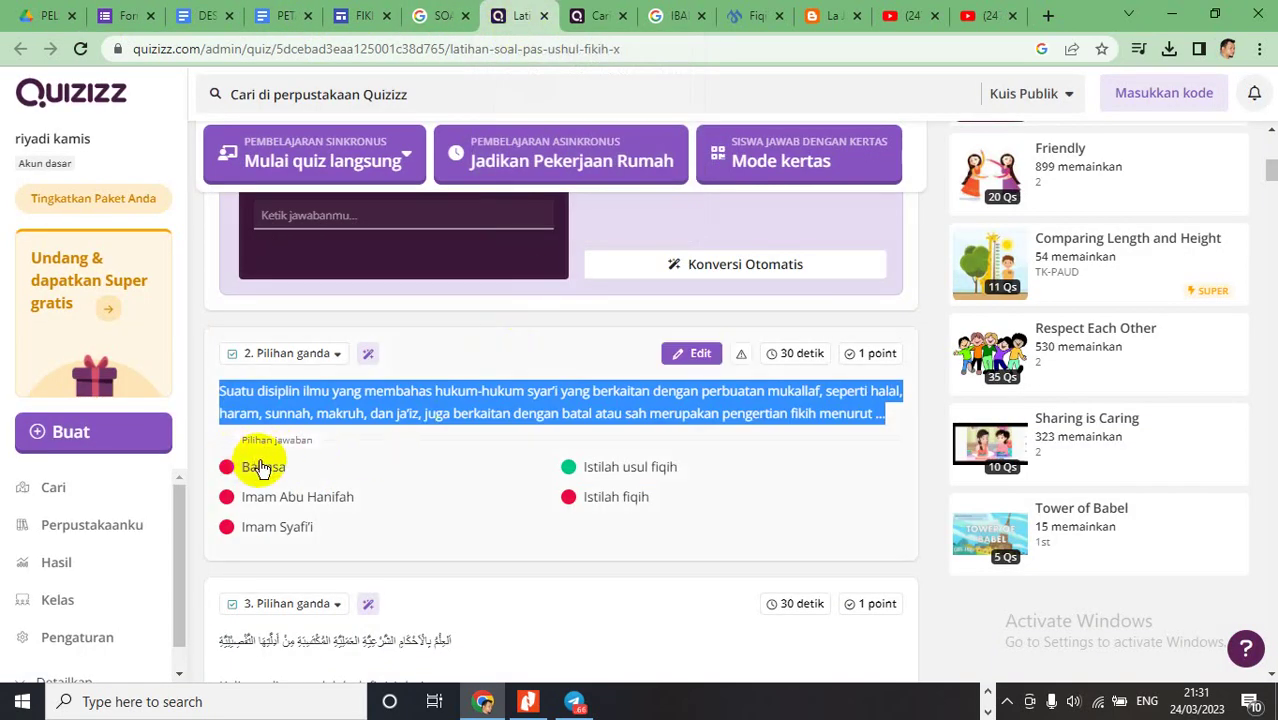
pyautogui.moveTo(246, 463); pyautogui.dragTo(546, 558)
pyautogui.hotkey('ctrl', 'c')
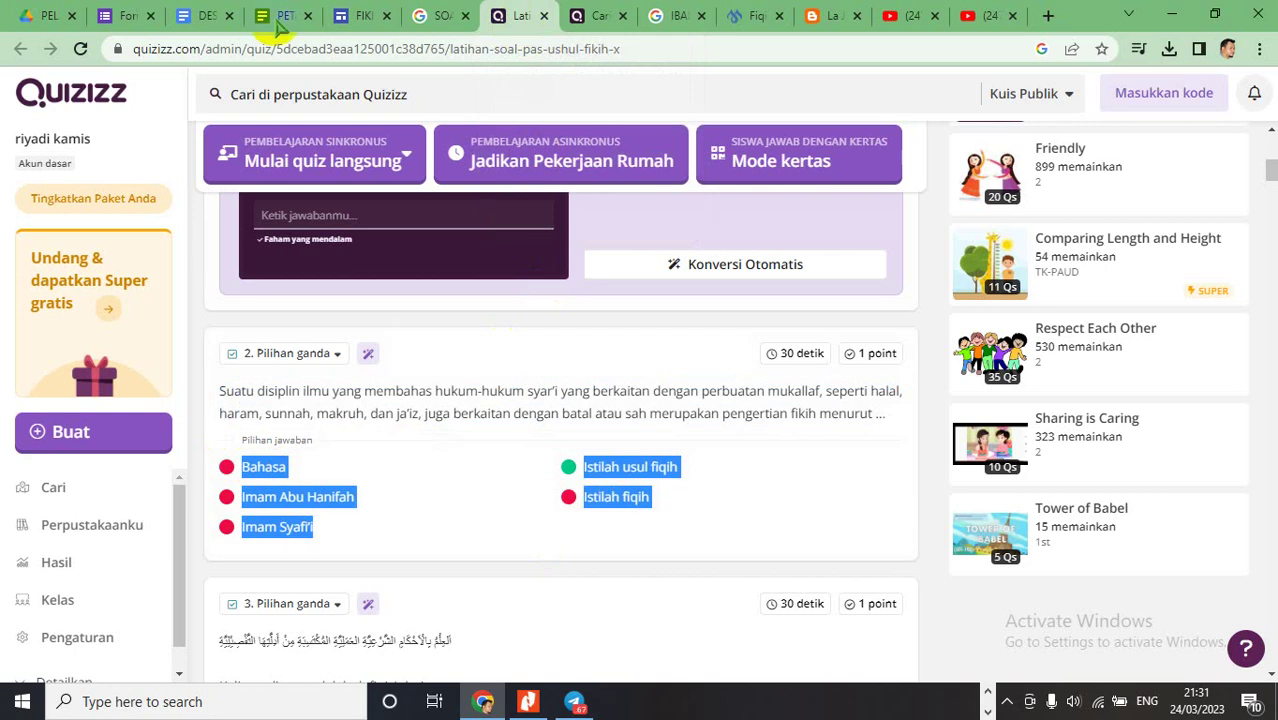
pyautogui.click(137, 17)
pyautogui.click(355, 460)
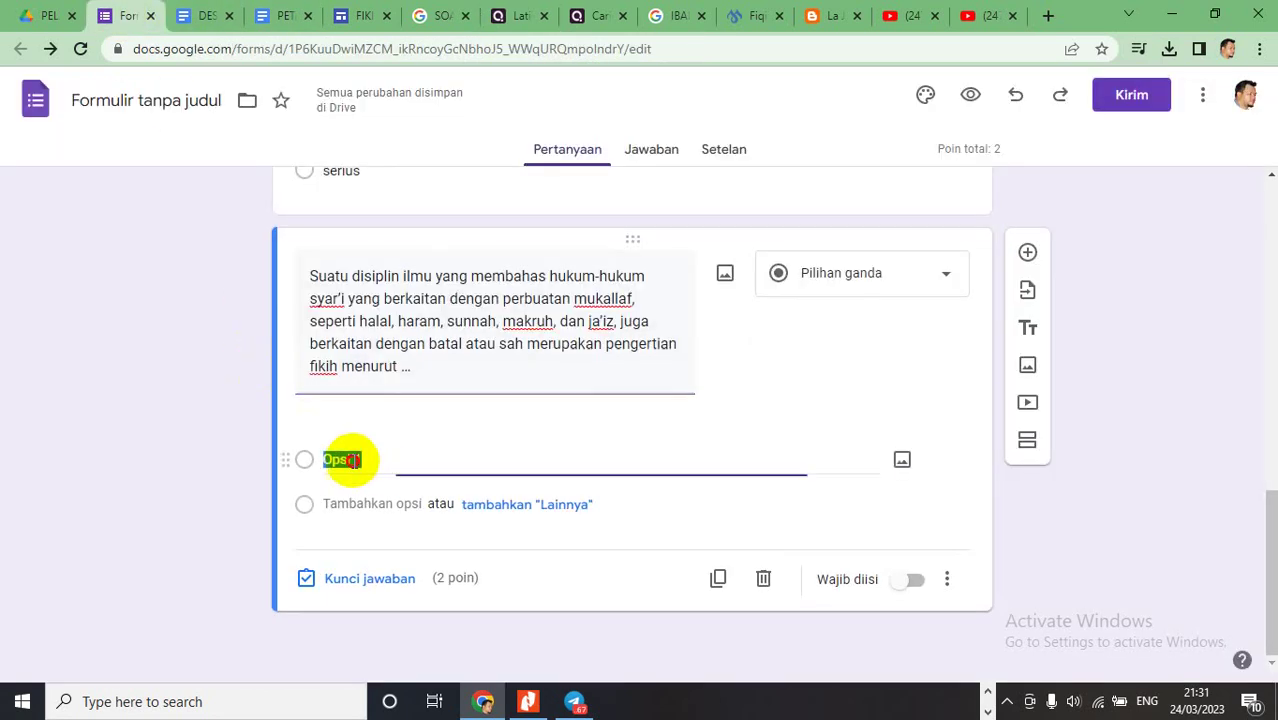
pyautogui.hotkey('ctrl', 'v')
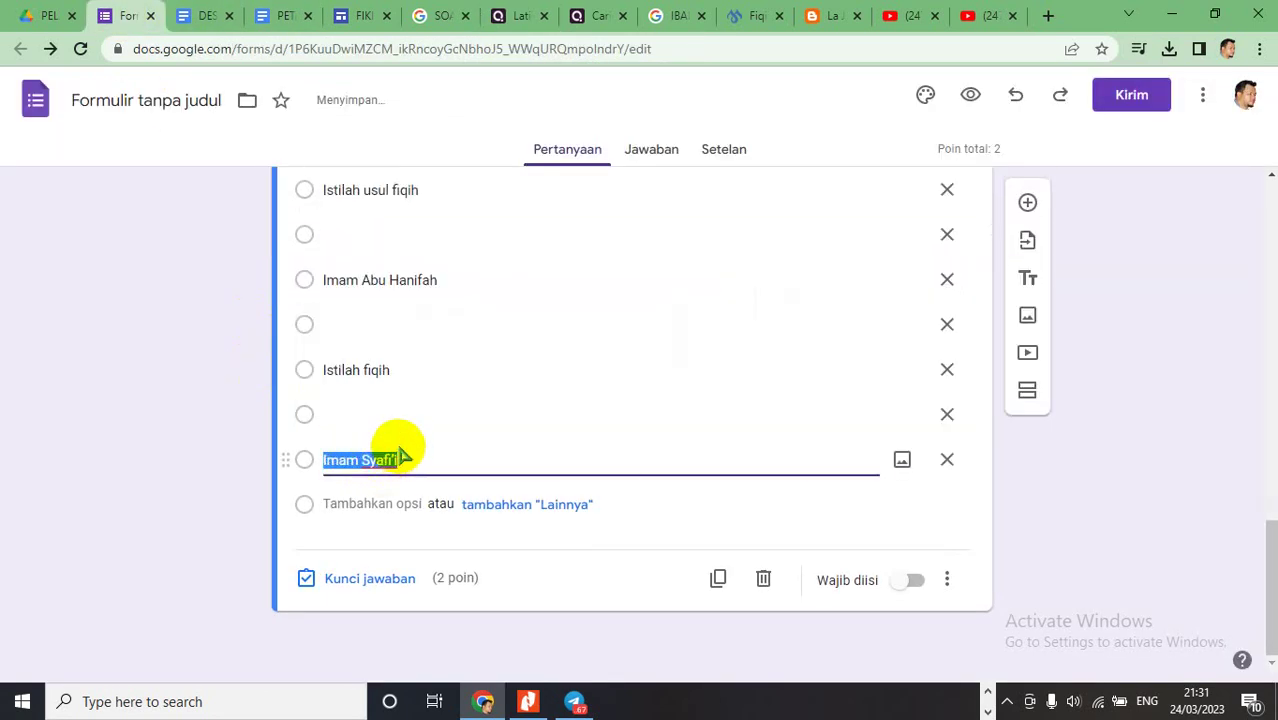
# - Delete the four blank options between the pasted answers of the second question
pyautogui.scroll(3, 750, 357)
pyautogui.click(945, 428)
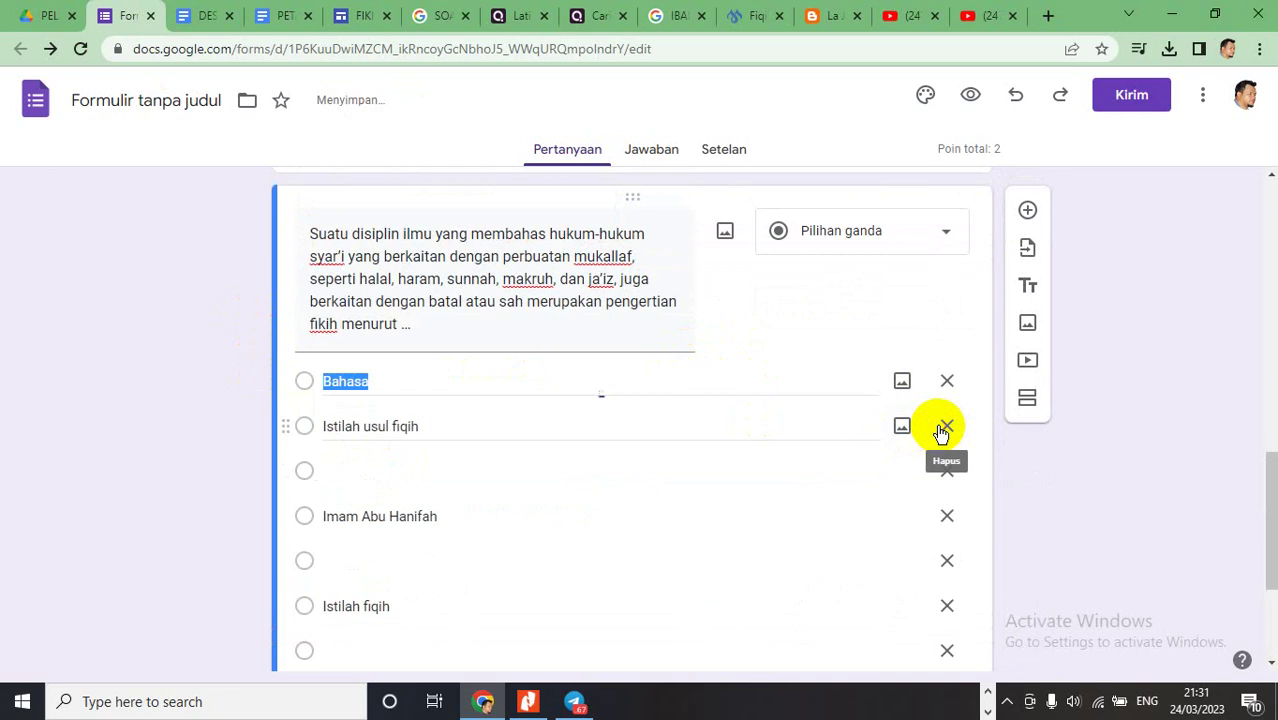
pyautogui.click(947, 472)
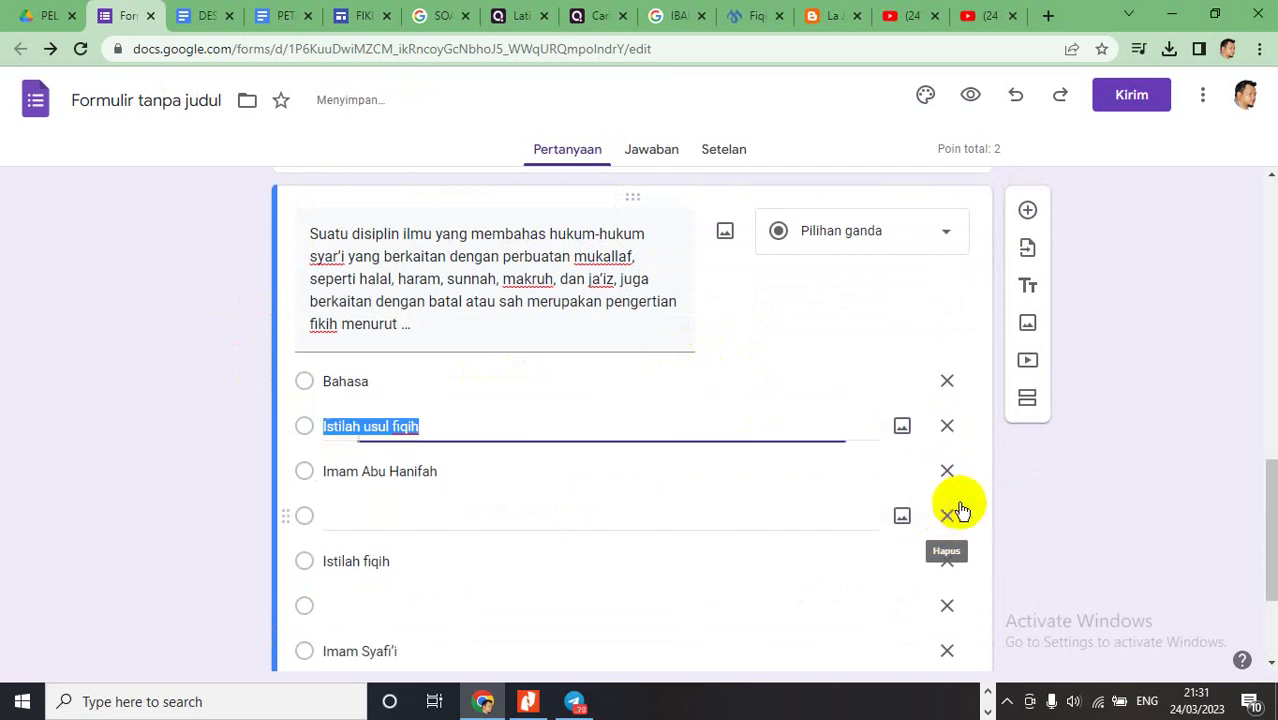
pyautogui.click(945, 514)
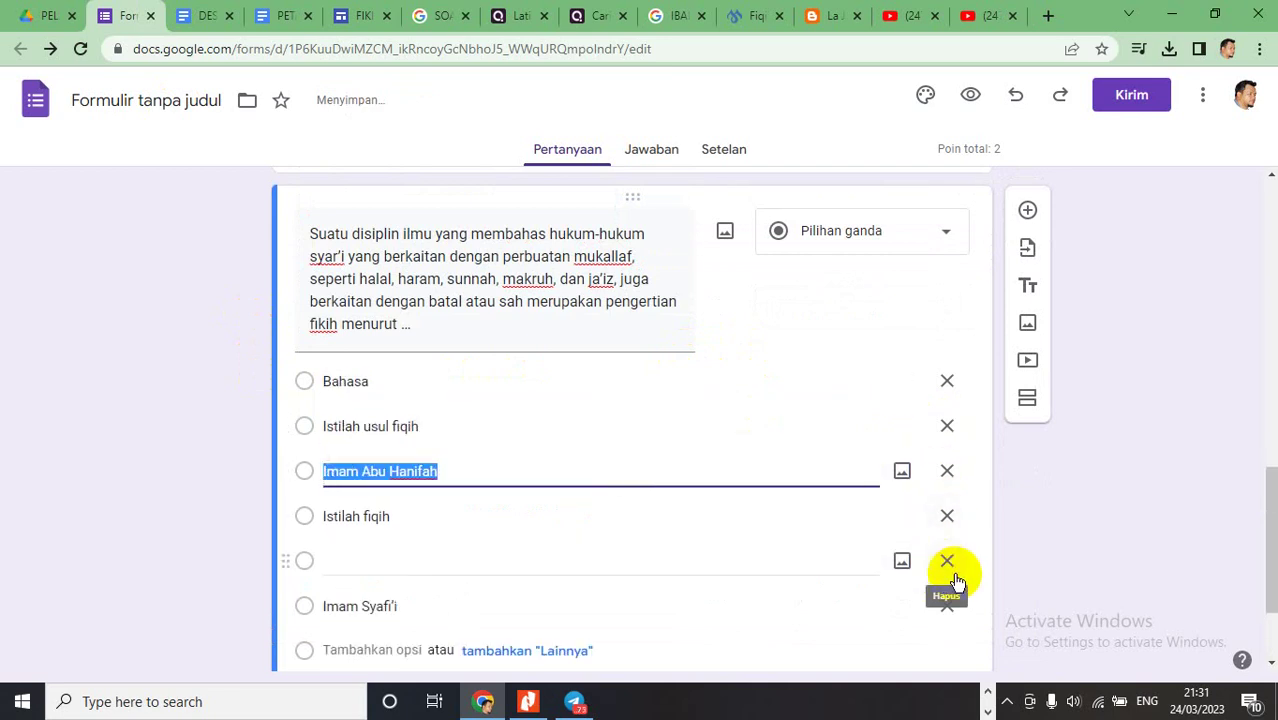
pyautogui.click(947, 561)
pyautogui.scroll(-1, 562, 558)
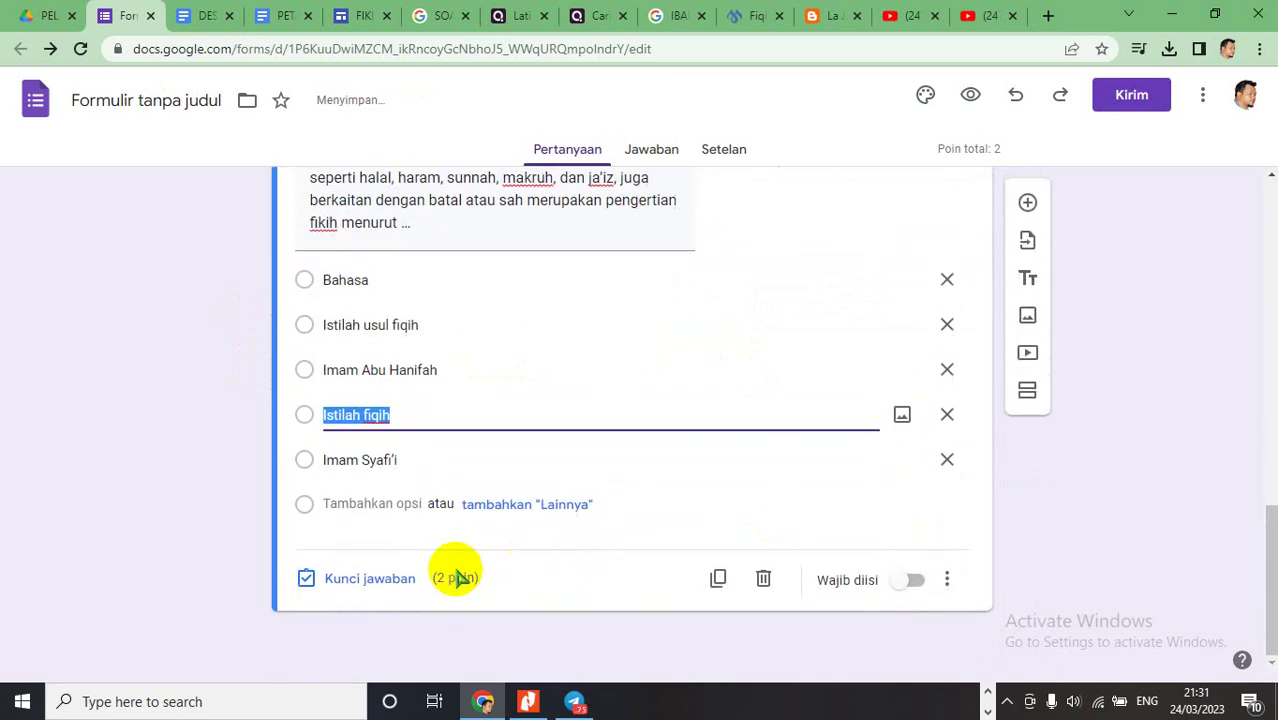
# - Check the correct answer in Quizizz and set "Istilah usul fiqih" as the second question's answer key
pyautogui.click(502, 16)
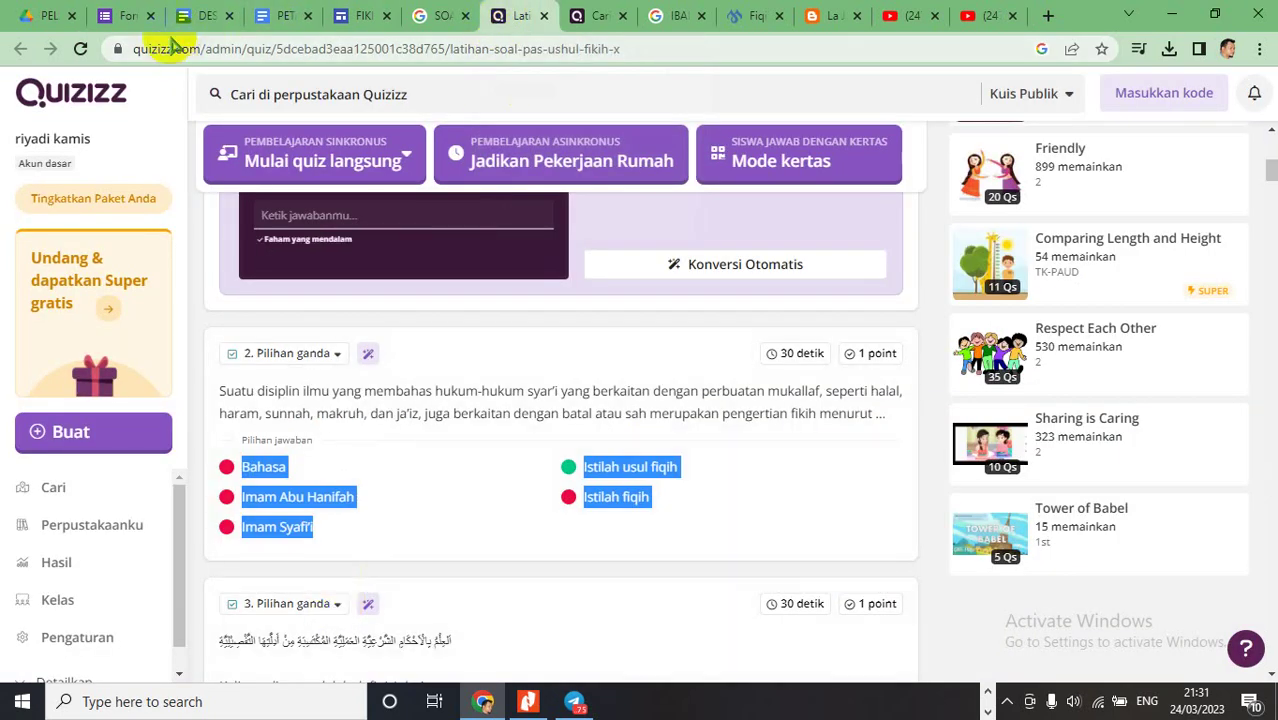
pyautogui.click(133, 16)
pyautogui.click(349, 580)
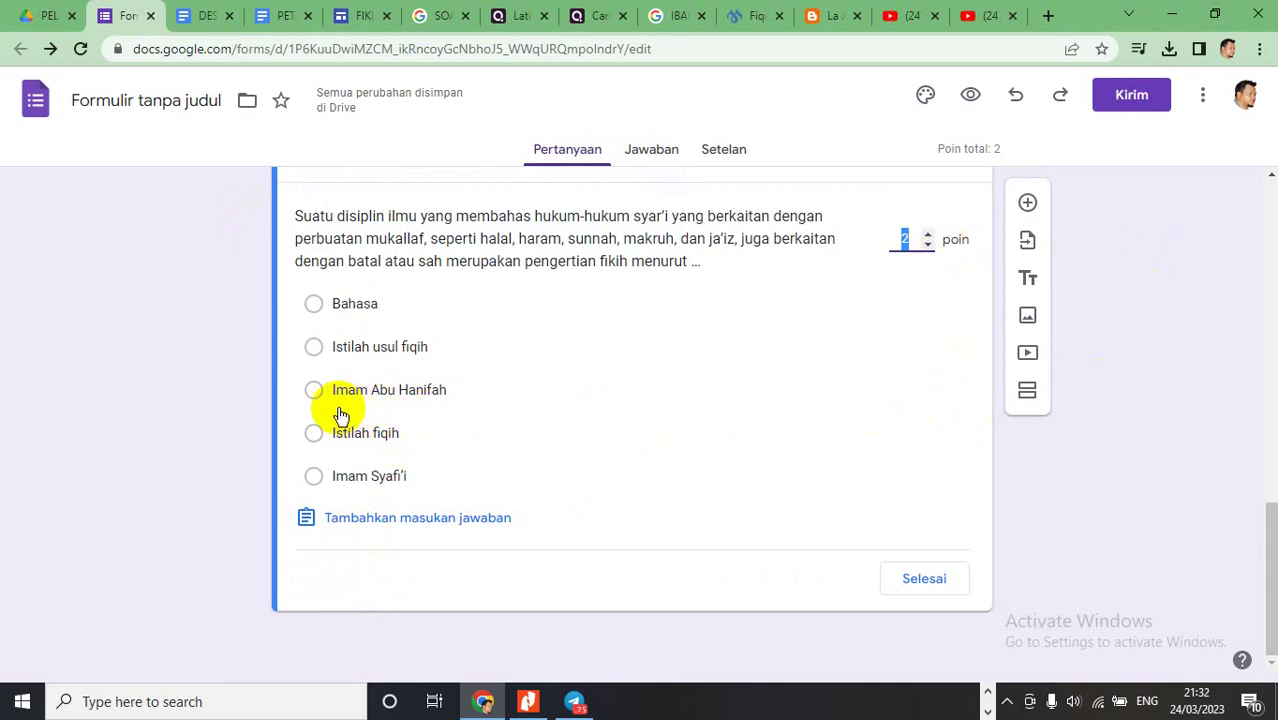
pyautogui.click(315, 349)
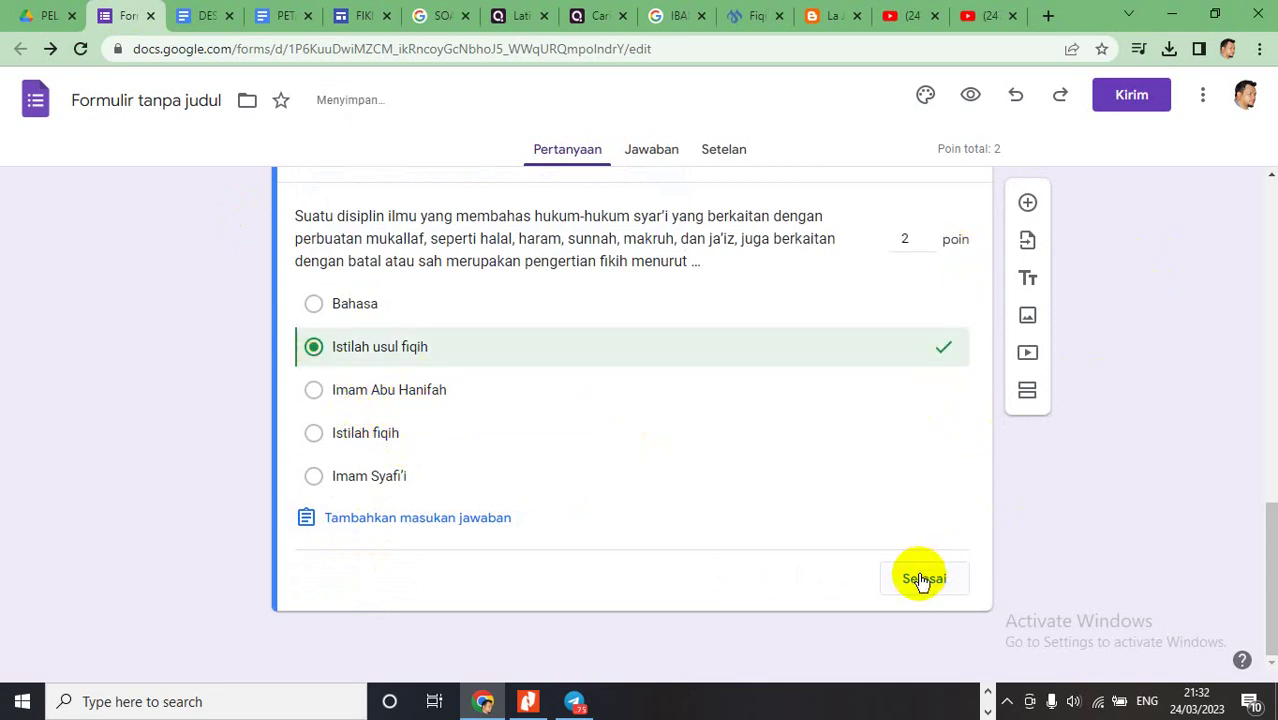
pyautogui.click(918, 578)
# - Insert a new multiple-choice question directly after the Fiqih question, ahead of the "Suatu disiplin ilmu..." question
pyautogui.scroll(2, 720, 400)
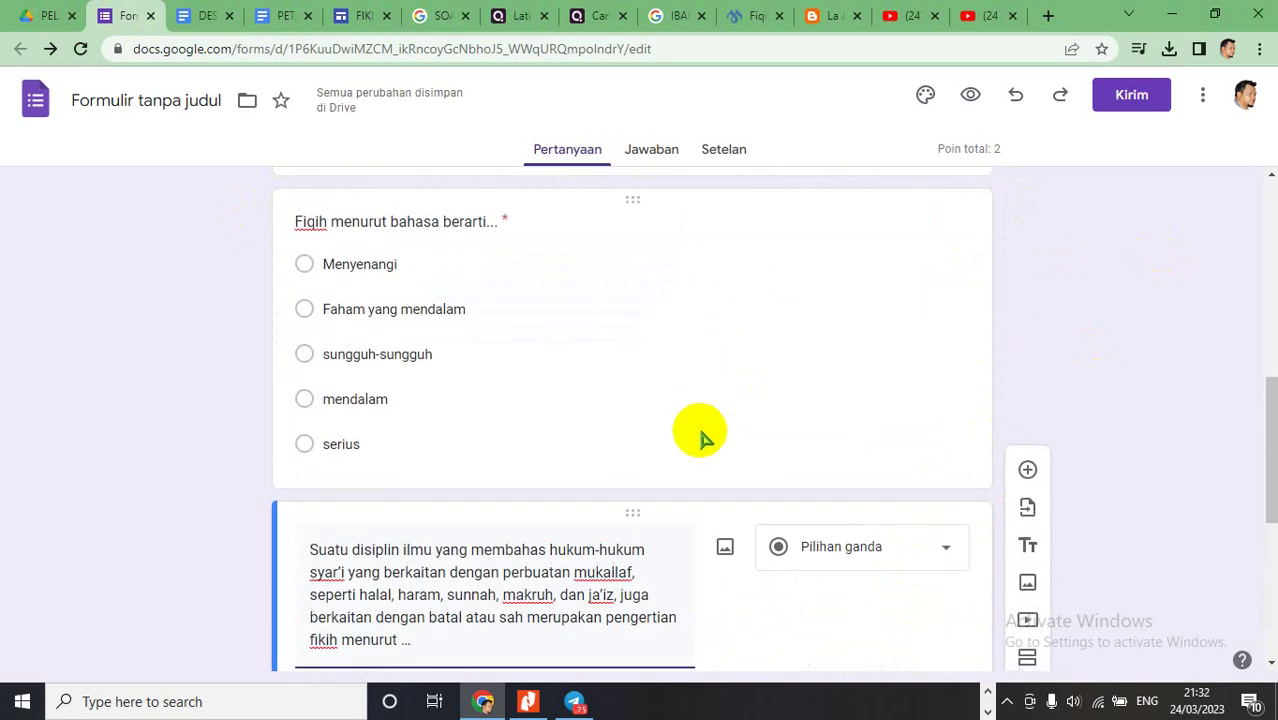
pyautogui.click(710, 405)
pyautogui.scroll(-1, 600, 470)
pyautogui.scroll(1, 741, 472)
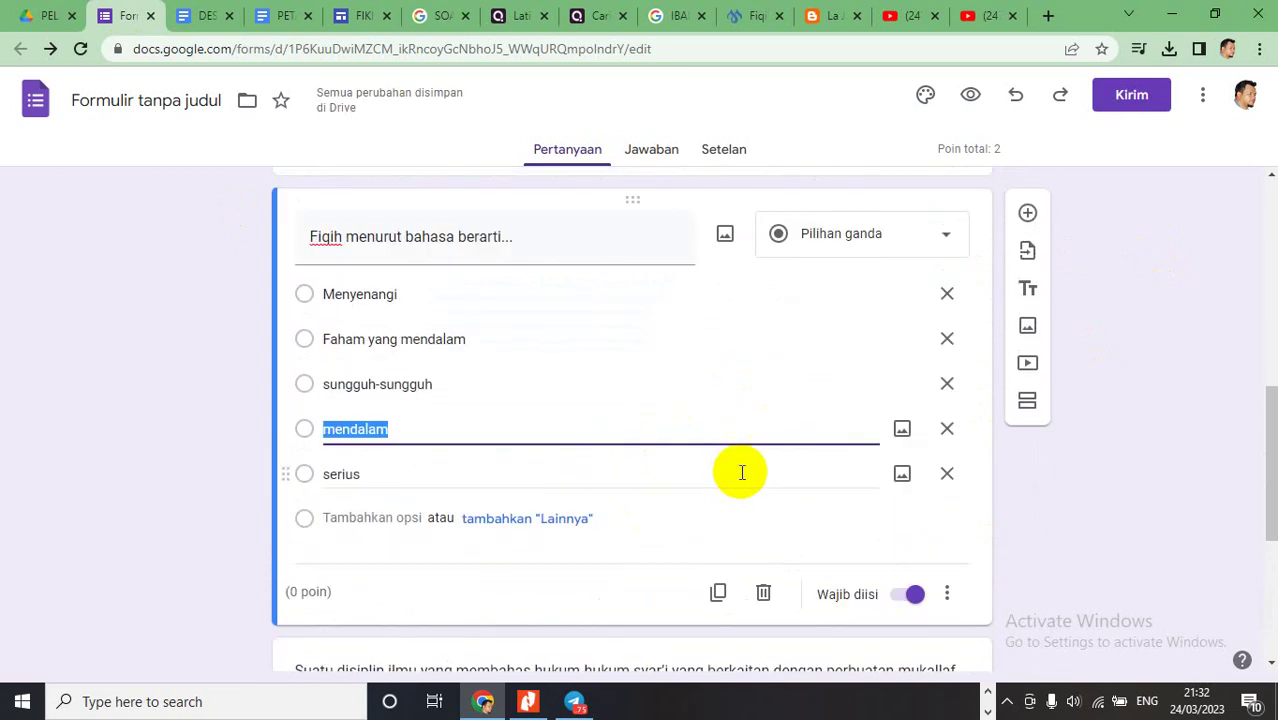
pyautogui.scroll(2, 736, 385)
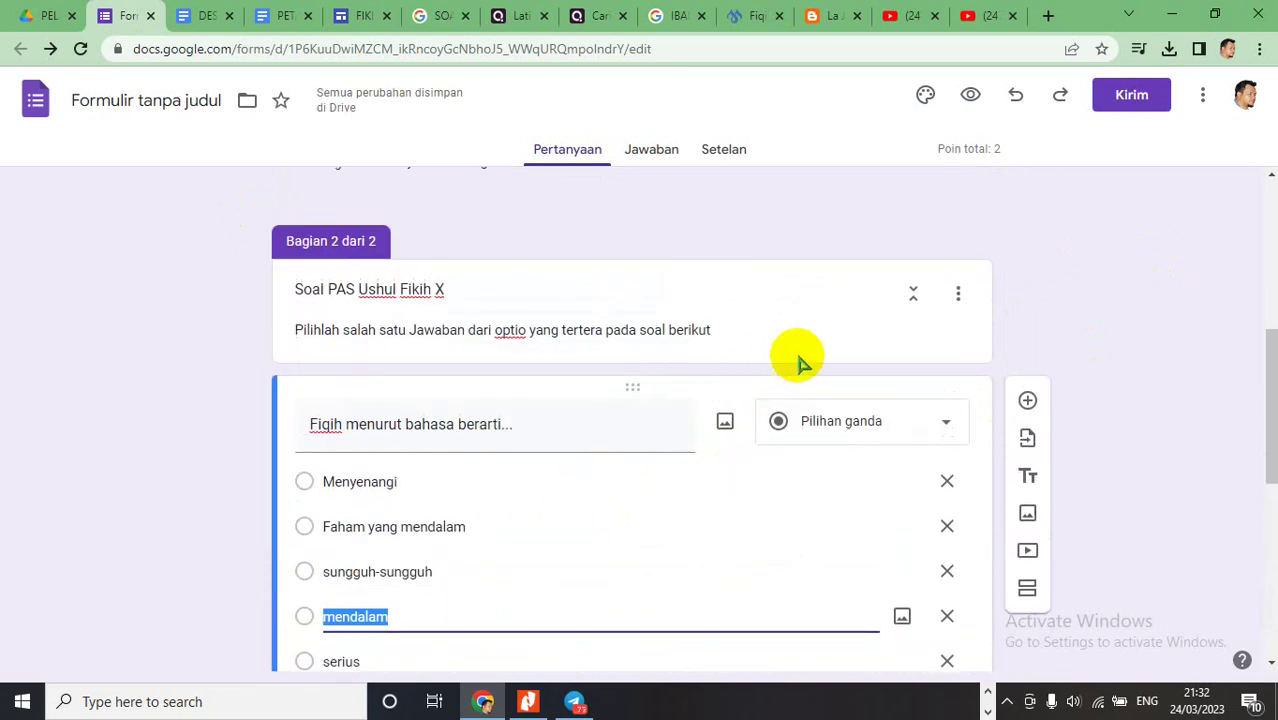
pyautogui.click(1028, 403)
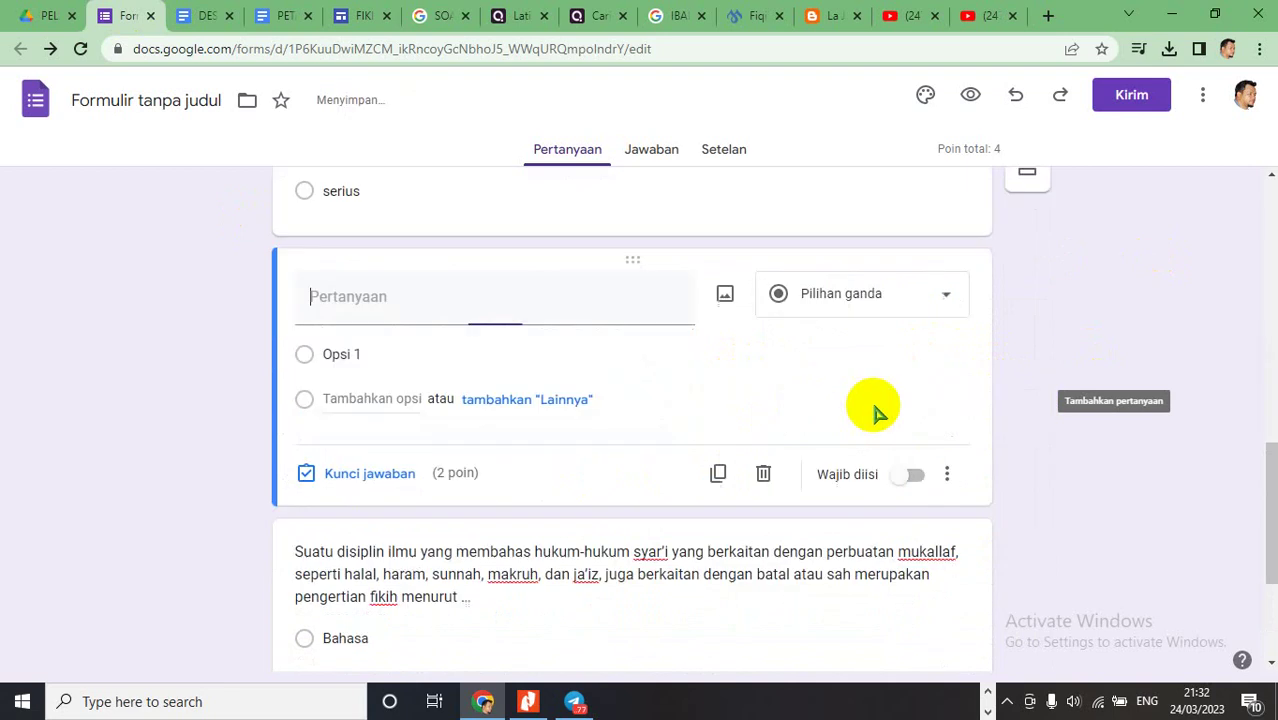
pyautogui.scroll(3, 600, 380)
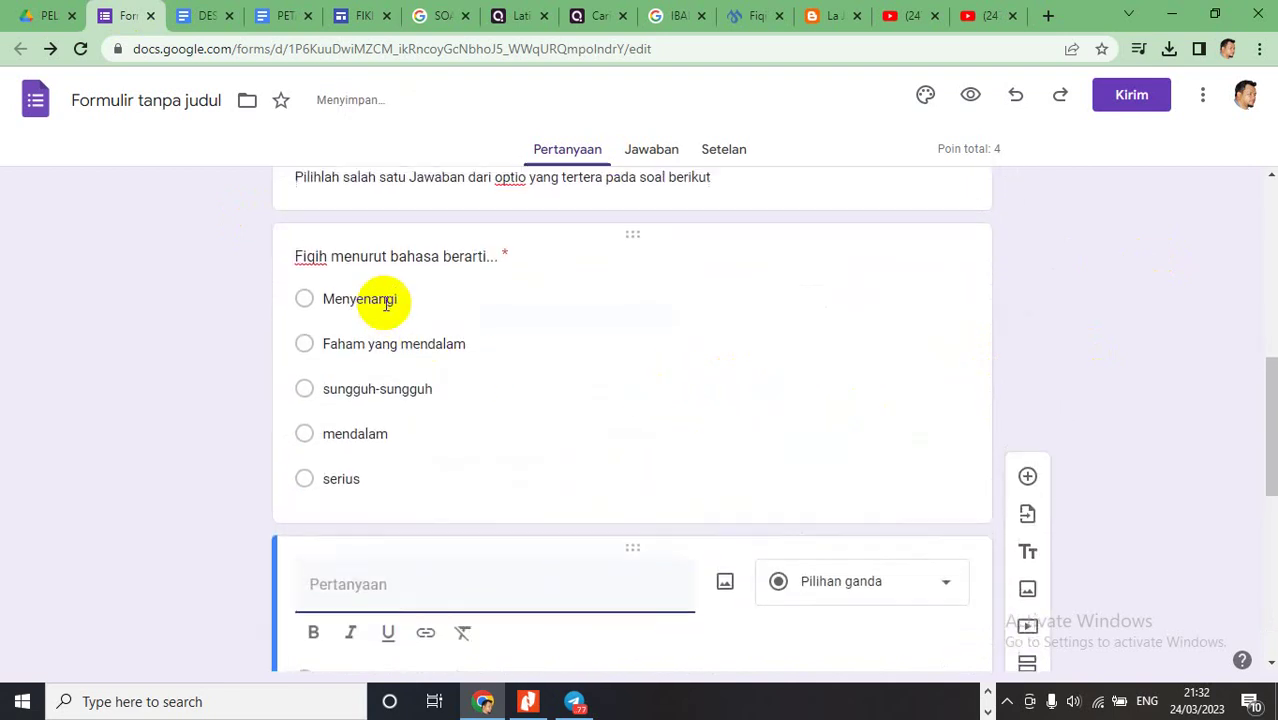
# - Copy the question text "Fiqih menurut bahasa berarti..." from the original required question into the blank question below it
pyautogui.scroll(1, 536, 348)
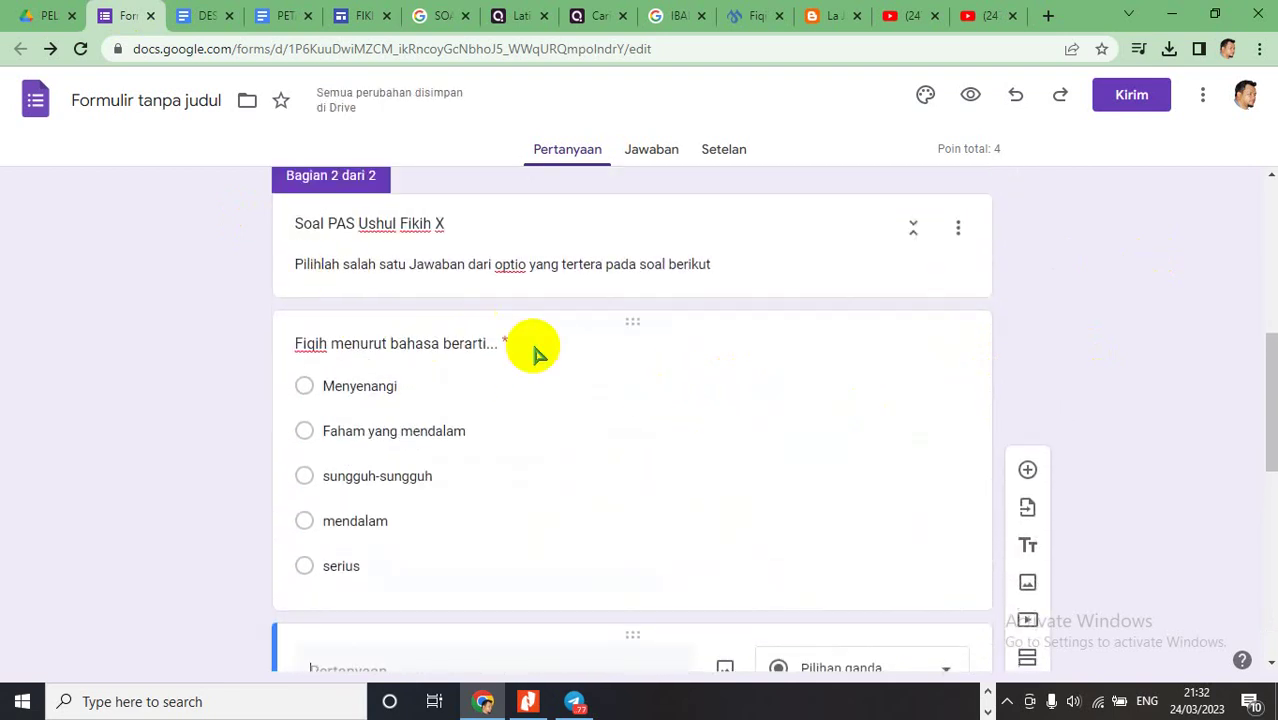
pyautogui.click(301, 347)
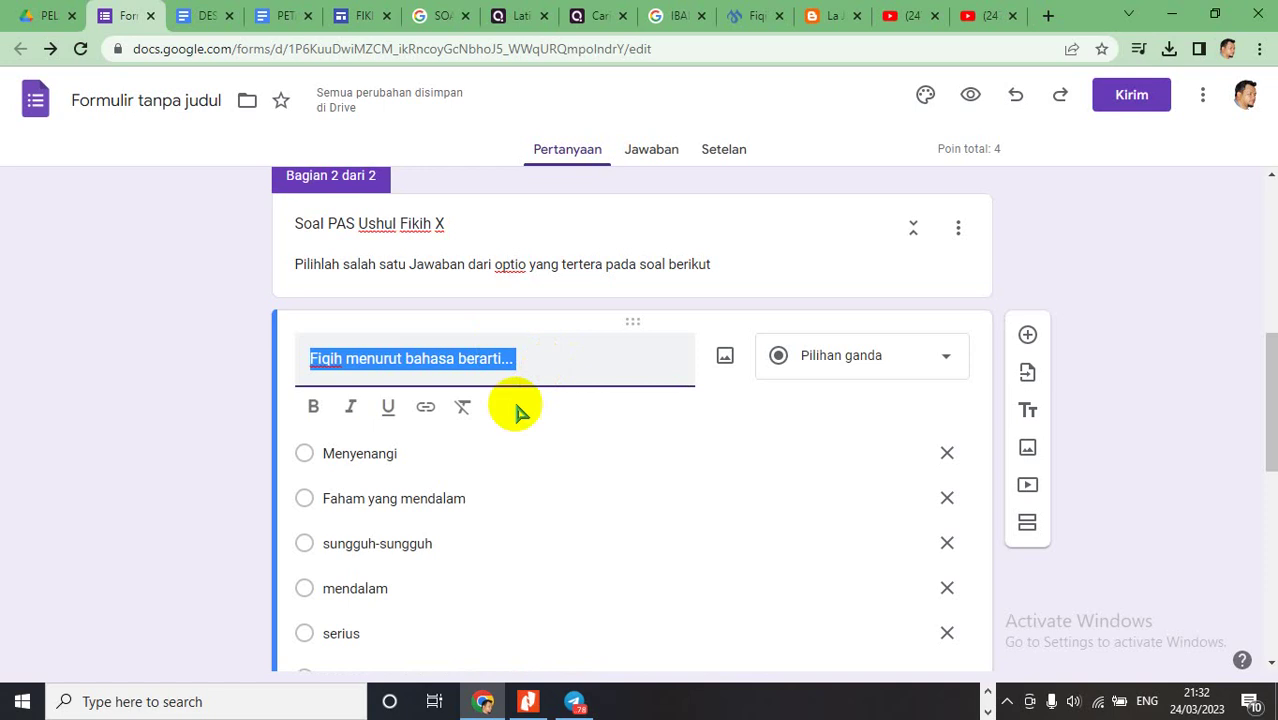
pyautogui.scroll(-3, 513, 408)
pyautogui.click(368, 468)
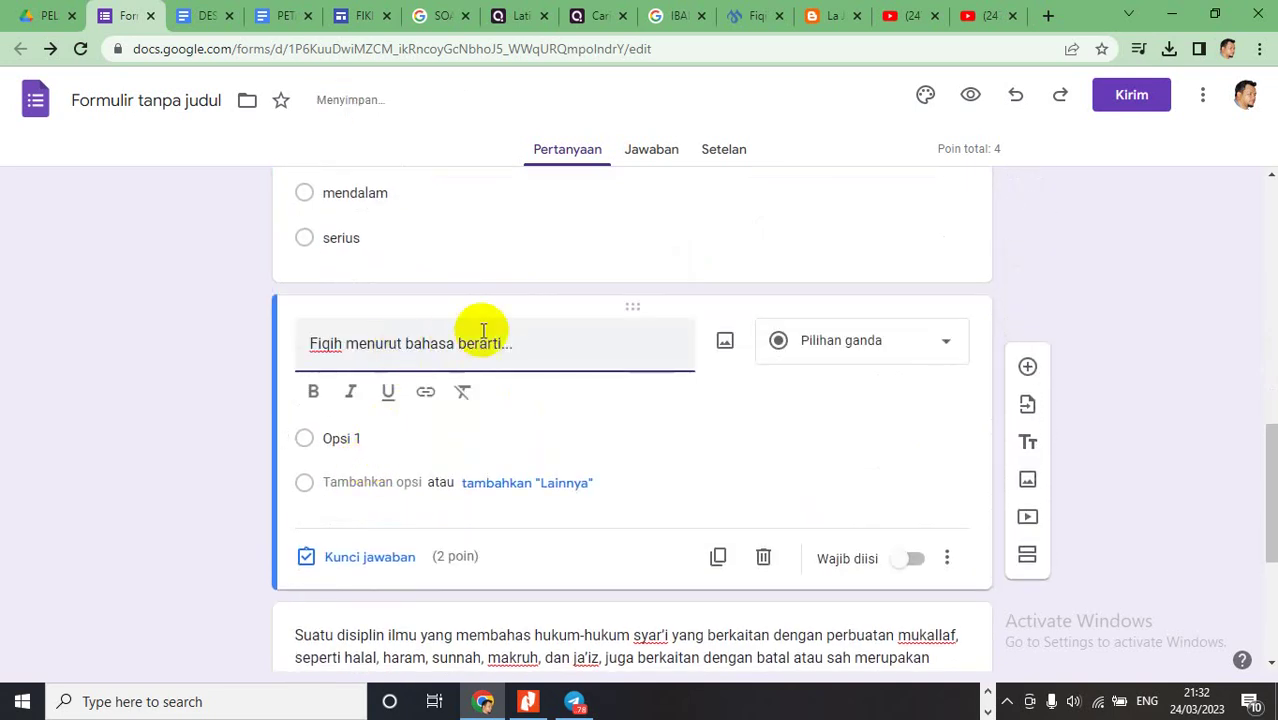
# - Copy the answer options from "Menyenangi" to "serius" of the original Fiqih question into its new duplicate and remove the placeholder "Opsi 1"
pyautogui.scroll(5, 490, 335)
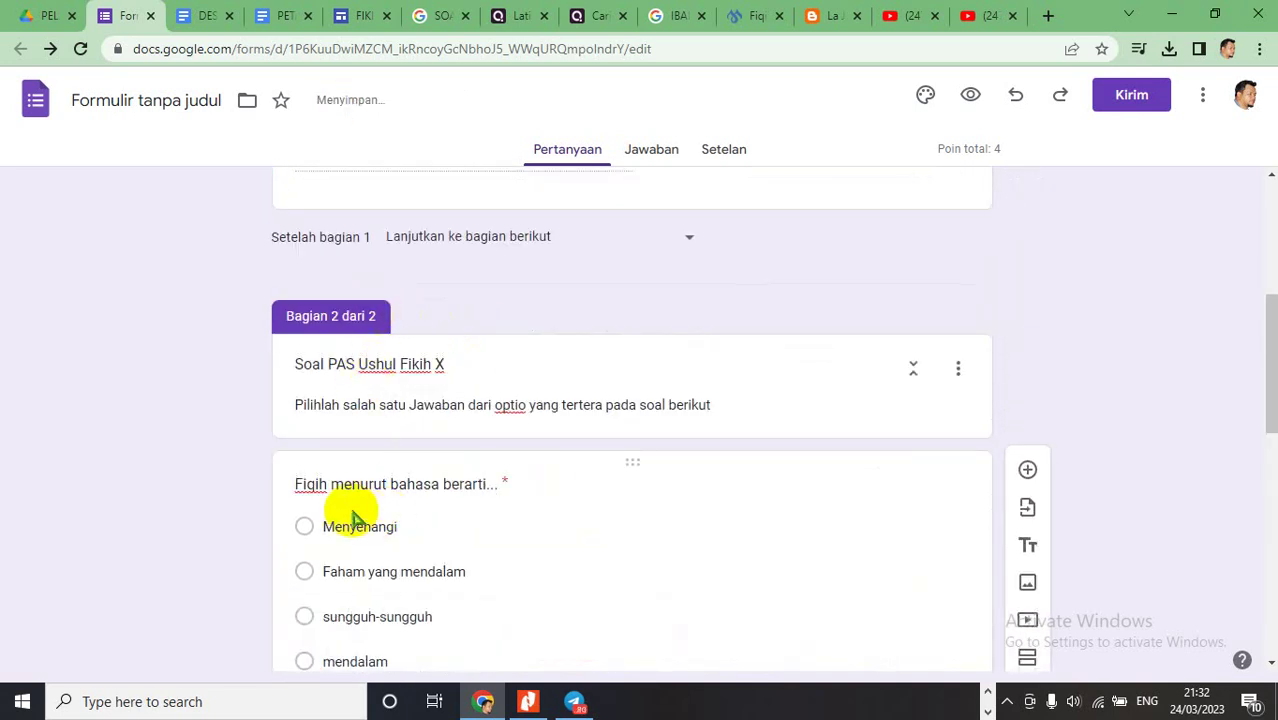
pyautogui.scroll(-1, 352, 518)
pyautogui.click(323, 430)
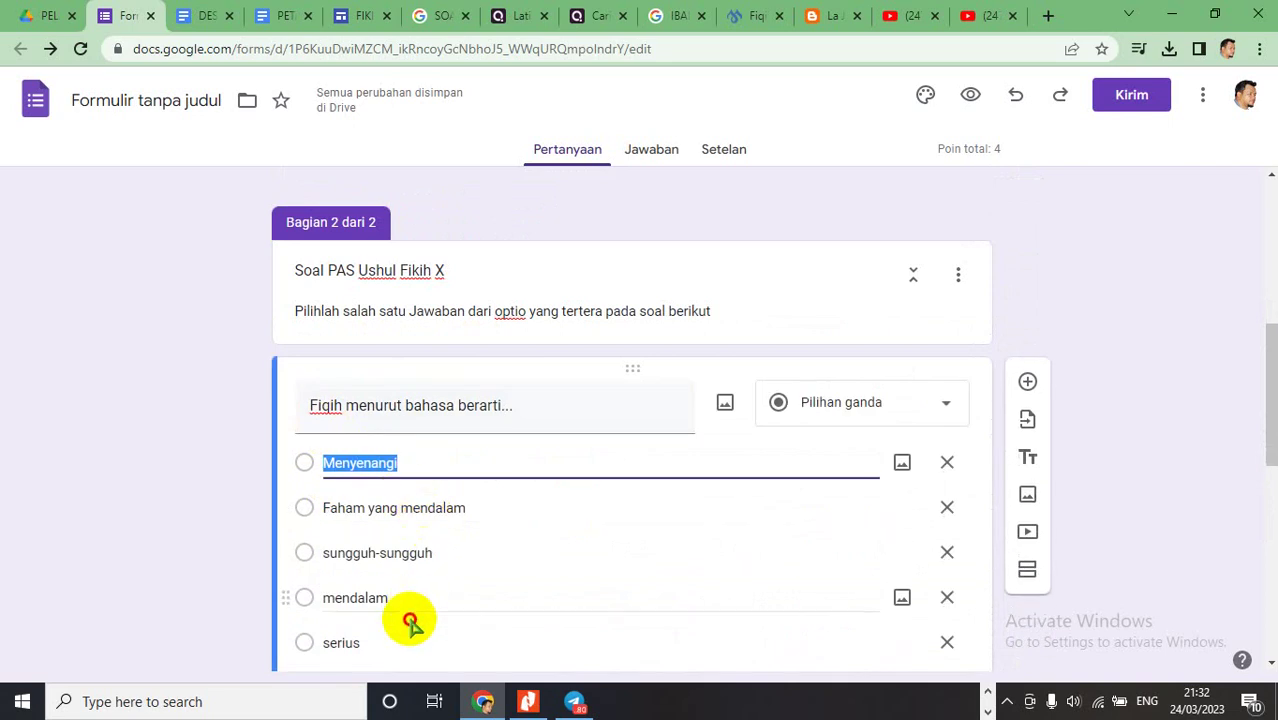
pyautogui.scroll(-2, 478, 502)
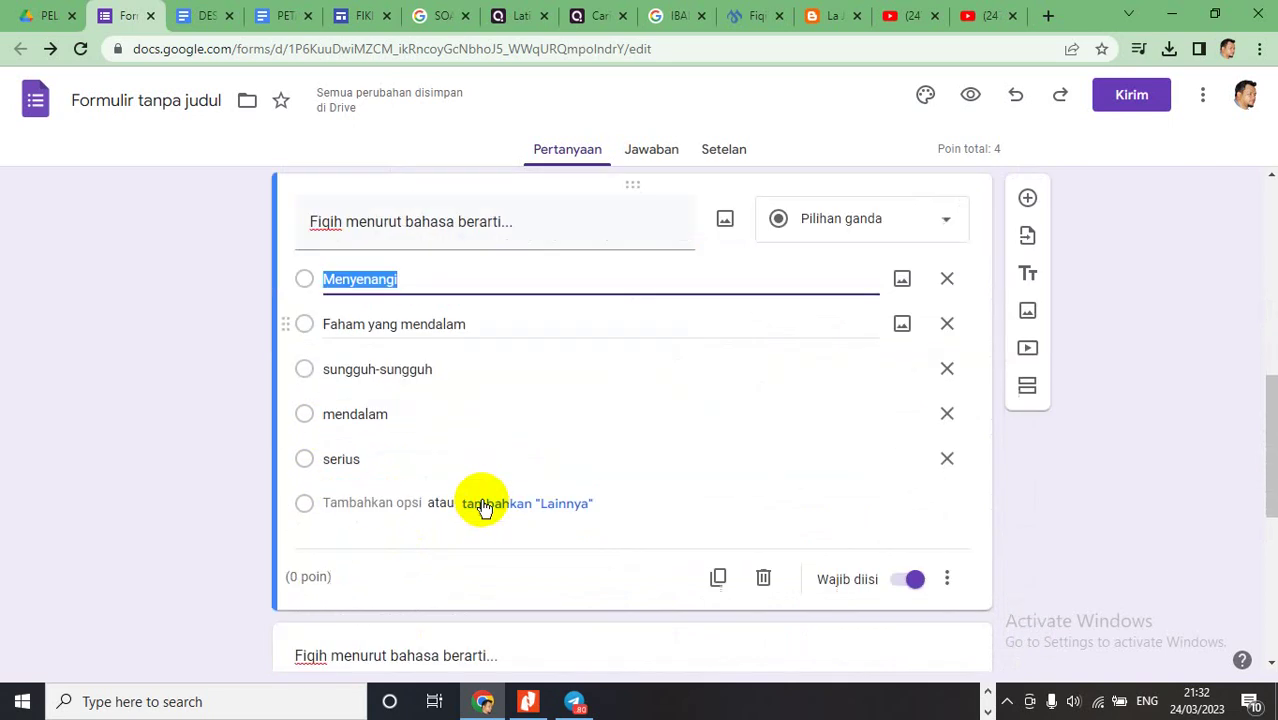
pyautogui.click(391, 460)
pyautogui.moveTo(391, 460); pyautogui.dragTo(365, 362)
pyautogui.scroll(-4, 408, 479)
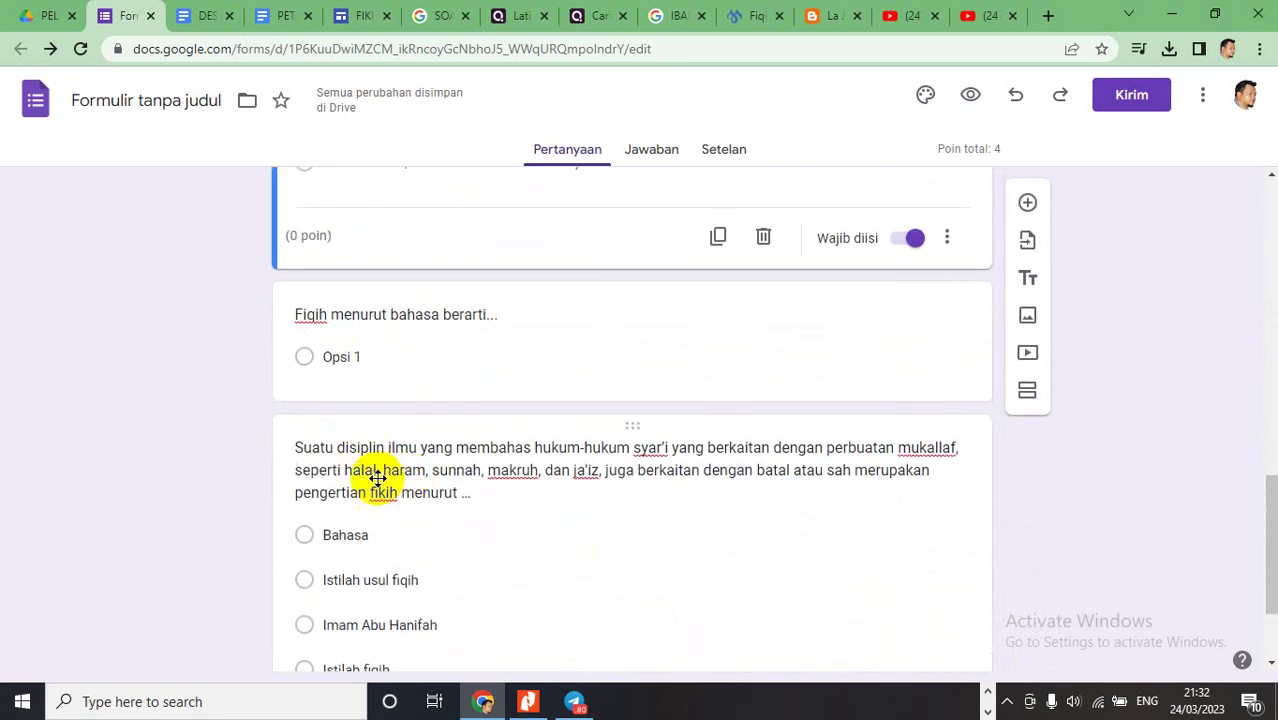
pyautogui.click(352, 356)
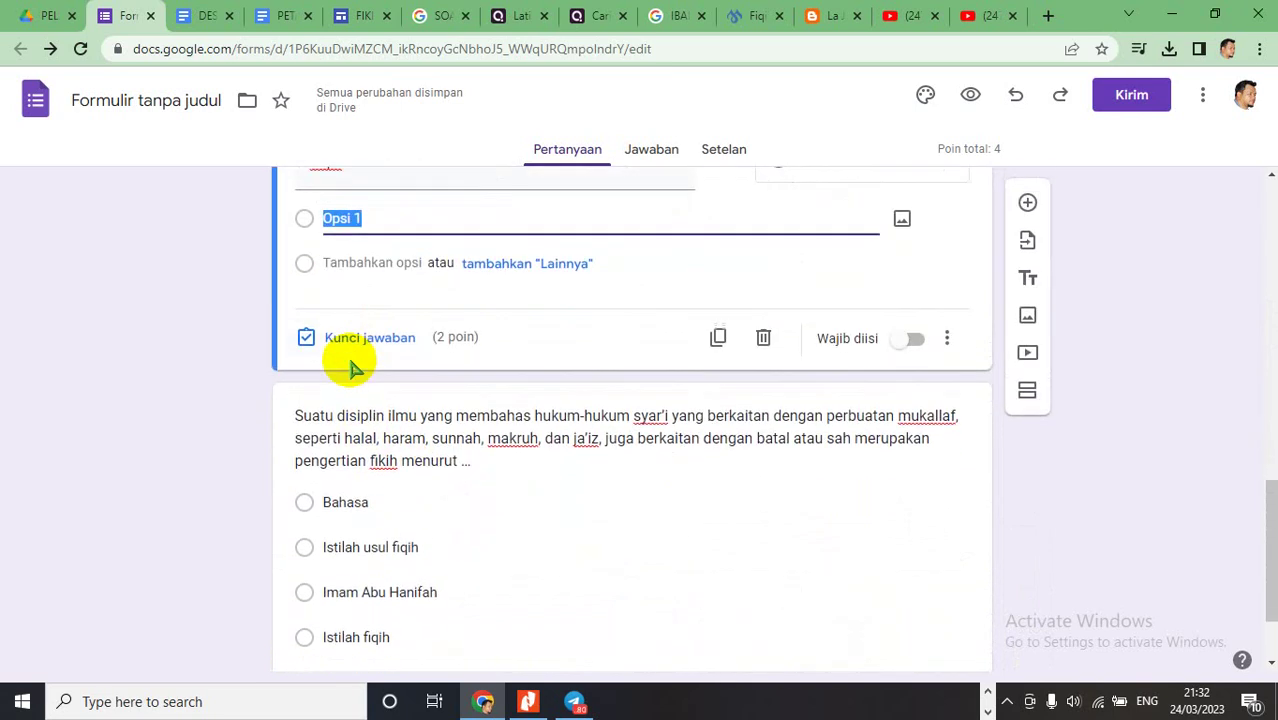
pyautogui.click(375, 258)
pyautogui.write('Jenis Pertanyaan Menyenangi Faham yang mendalam sungguh-sungguh mendalam serius')
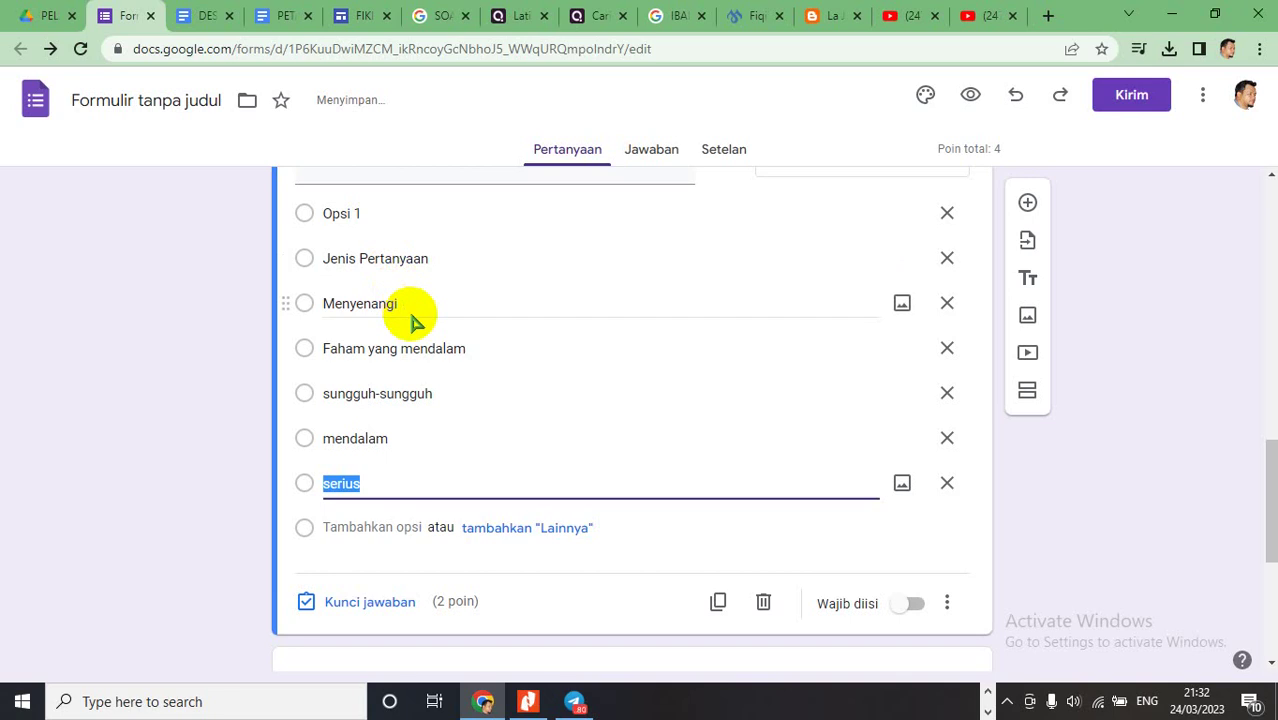
pyautogui.scroll(1, 796, 349)
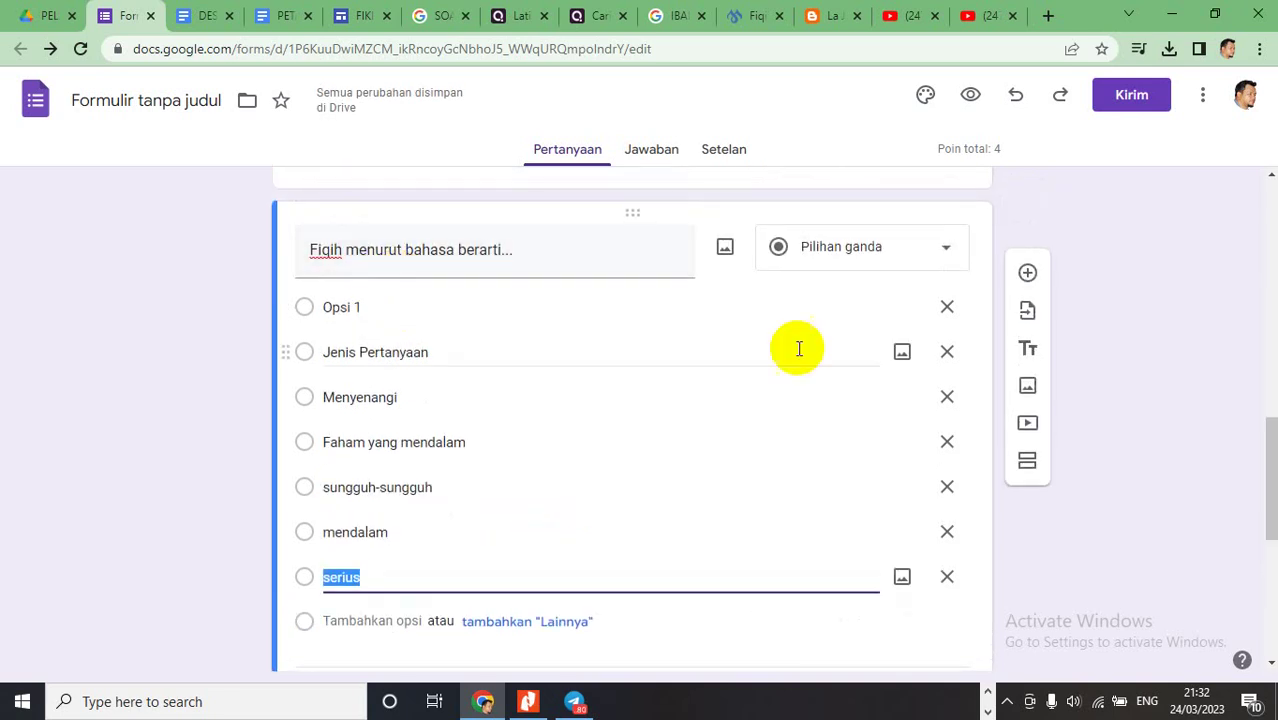
pyautogui.click(944, 309)
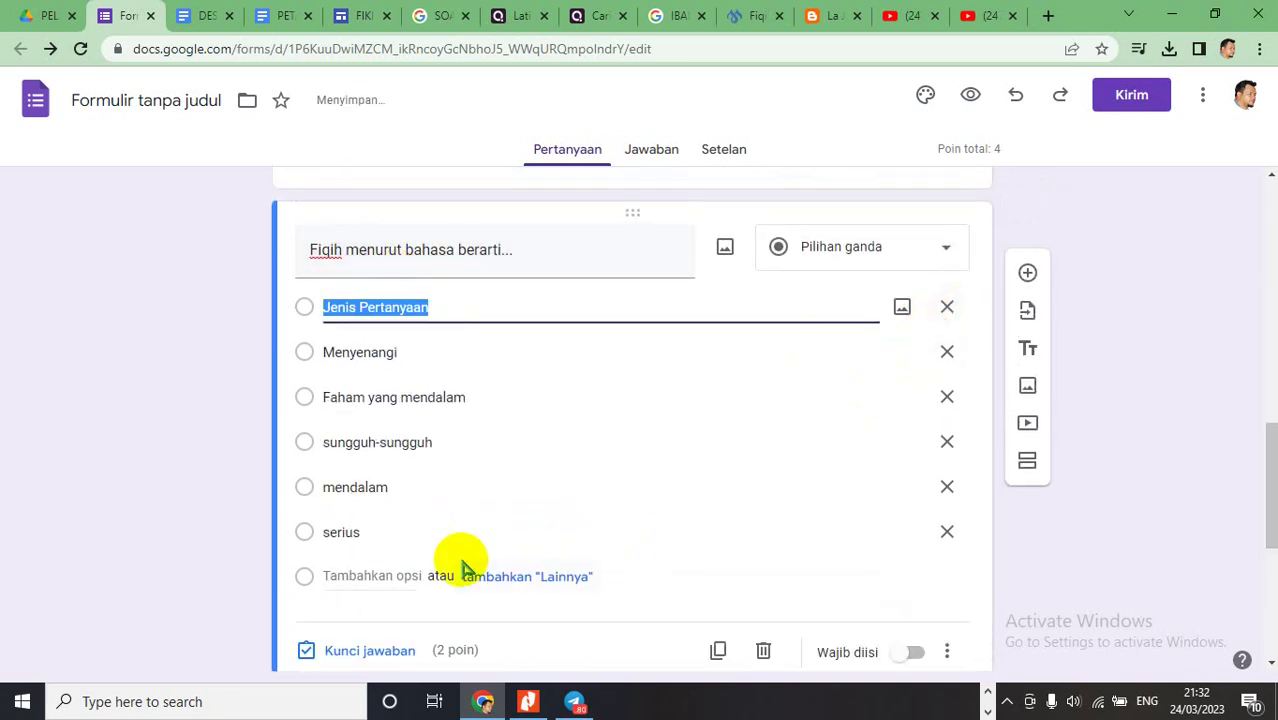
# - Check question 1's correct answer in Quizizz and set "Faham yang mendalam" as the new Fiqih question's answer key
pyautogui.scroll(2, 426, 420)
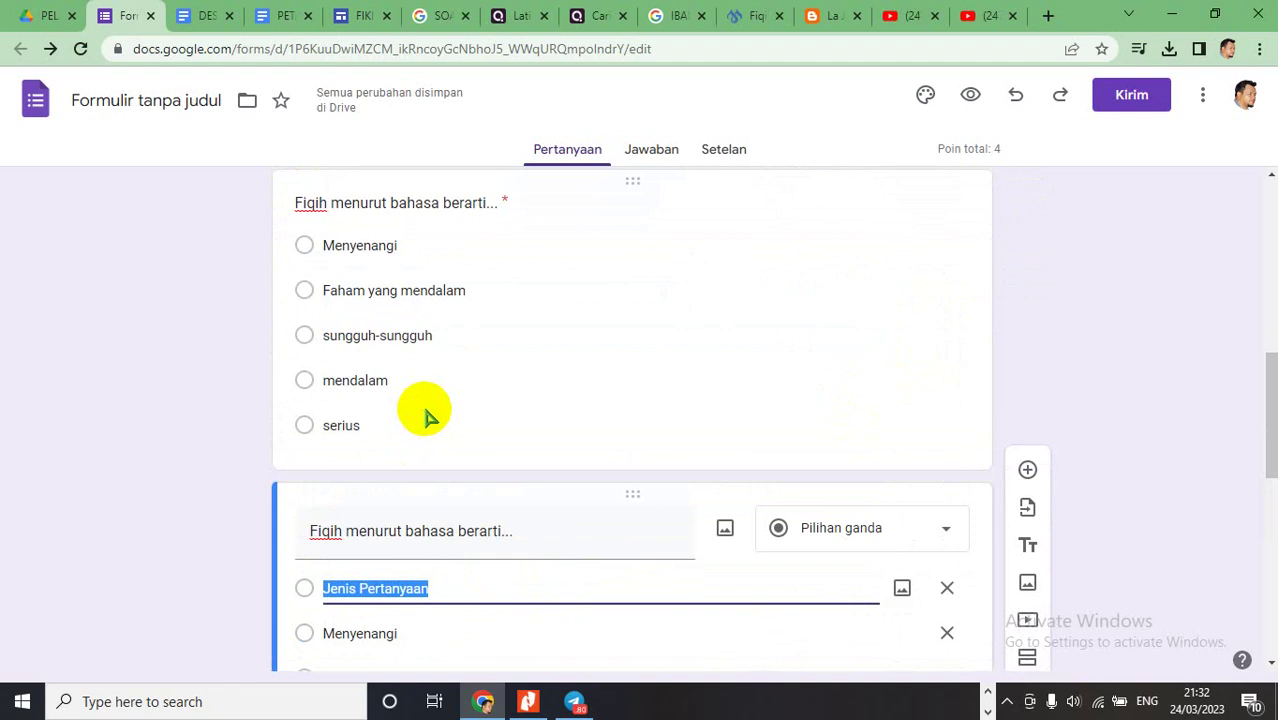
pyautogui.click(505, 15)
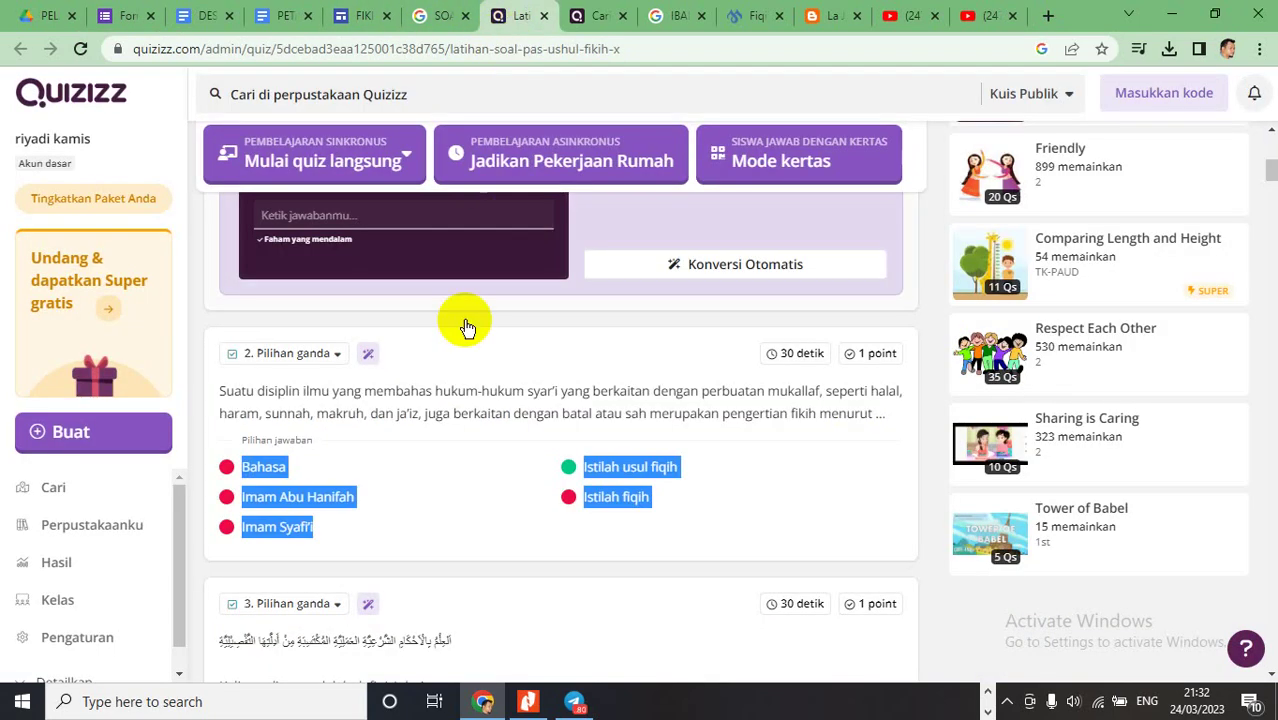
pyautogui.scroll(4, 458, 360)
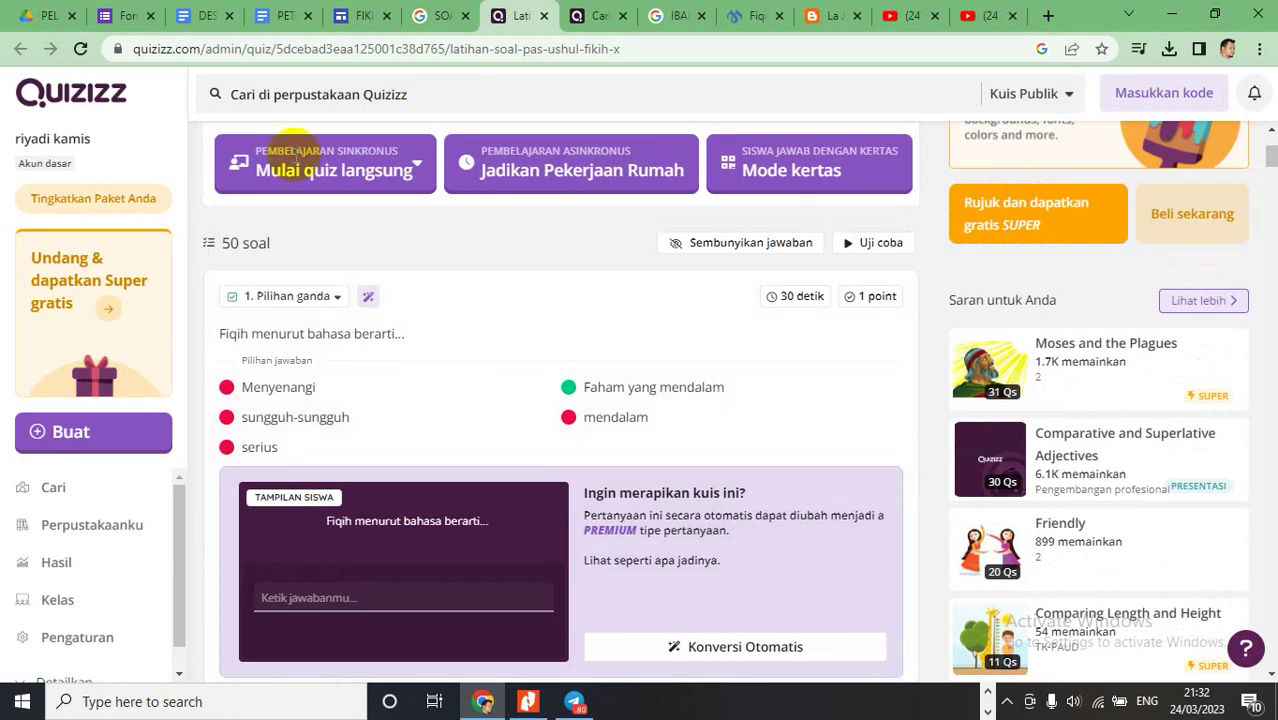
pyautogui.click(120, 17)
pyautogui.scroll(-3, 497, 447)
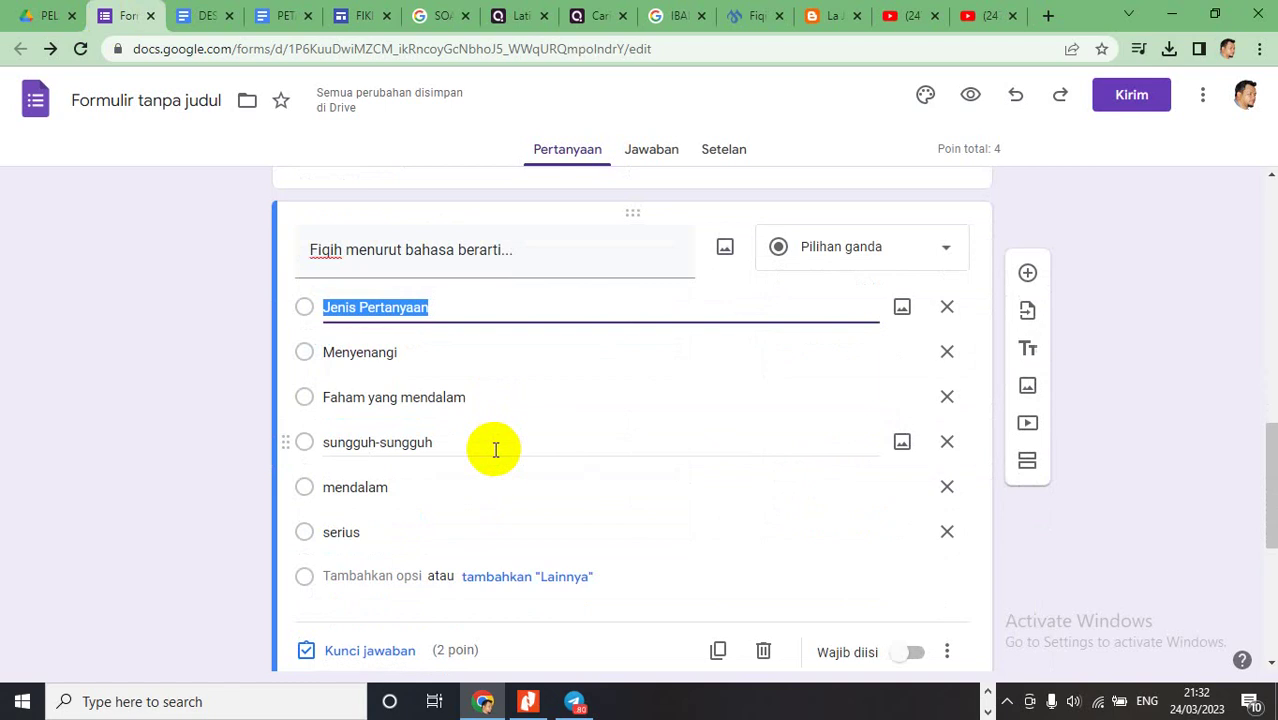
pyautogui.click(361, 665)
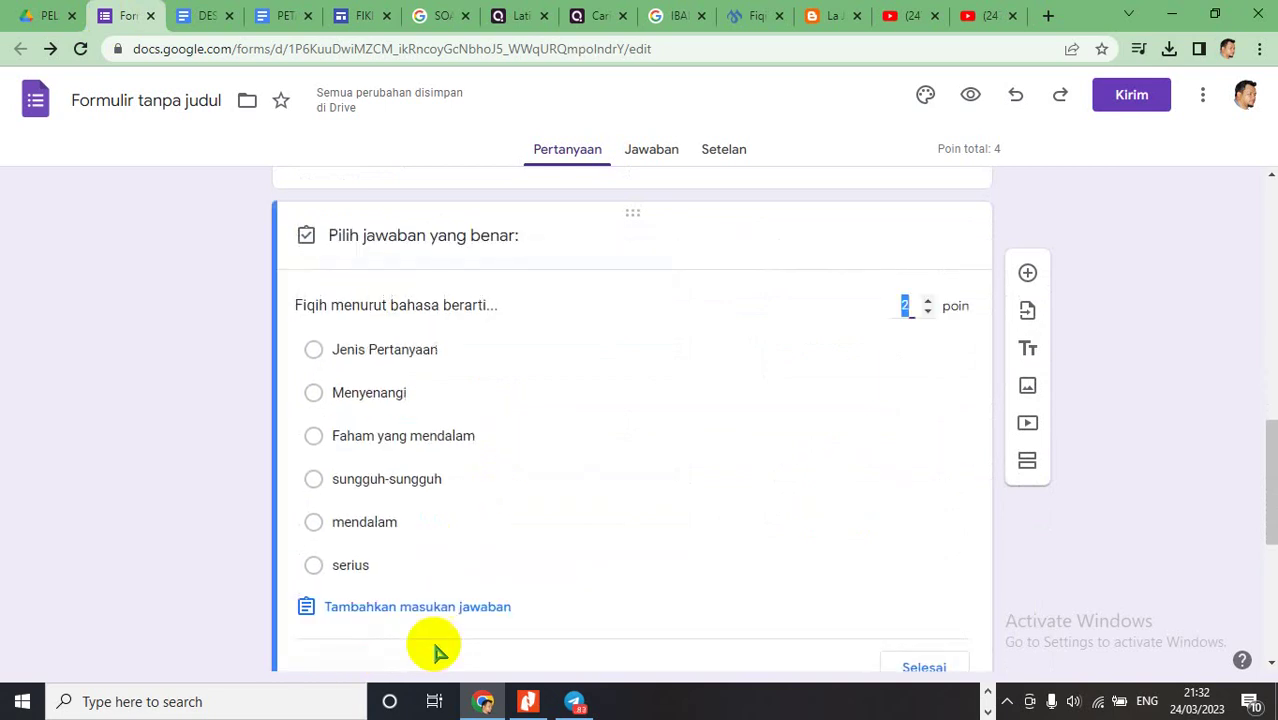
pyautogui.scroll(-2, 893, 523)
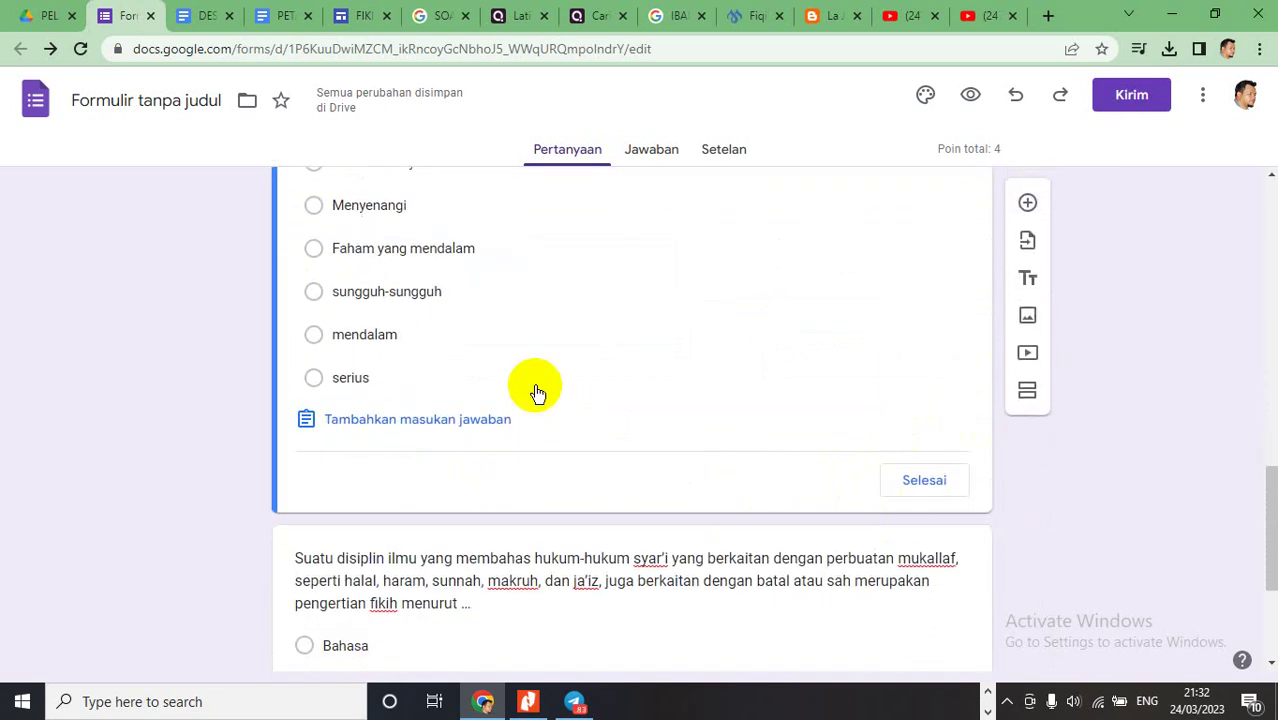
pyautogui.click(399, 252)
pyautogui.click(924, 482)
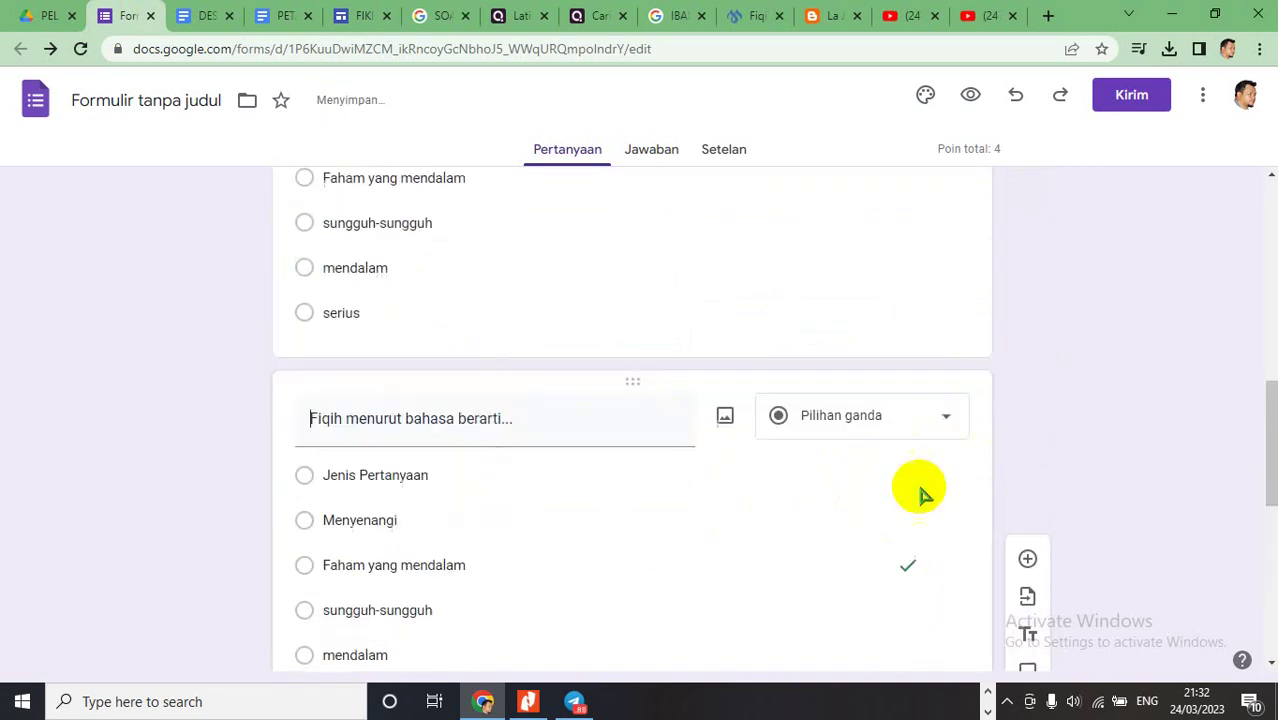
# - Delete the original required Fiqih question that has no answer key, keeping the new copy
pyautogui.scroll(6, 827, 442)
pyautogui.scroll(-3, 824, 440)
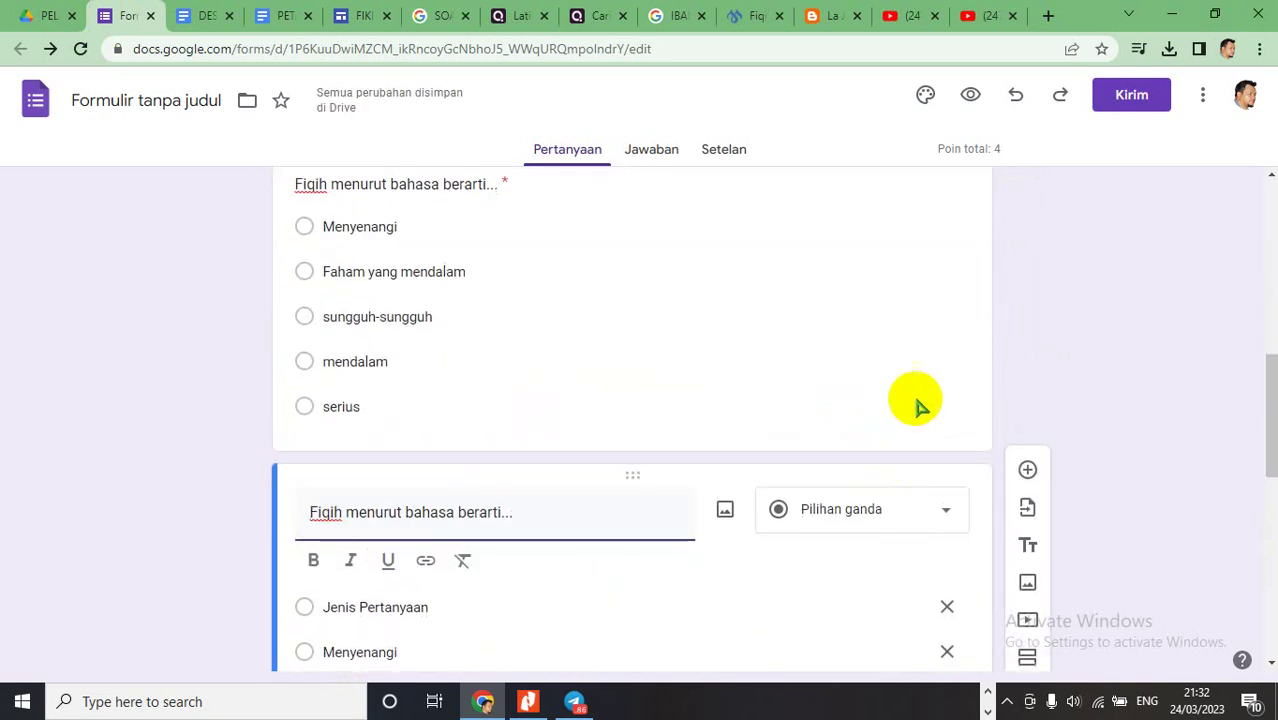
pyautogui.click(735, 330)
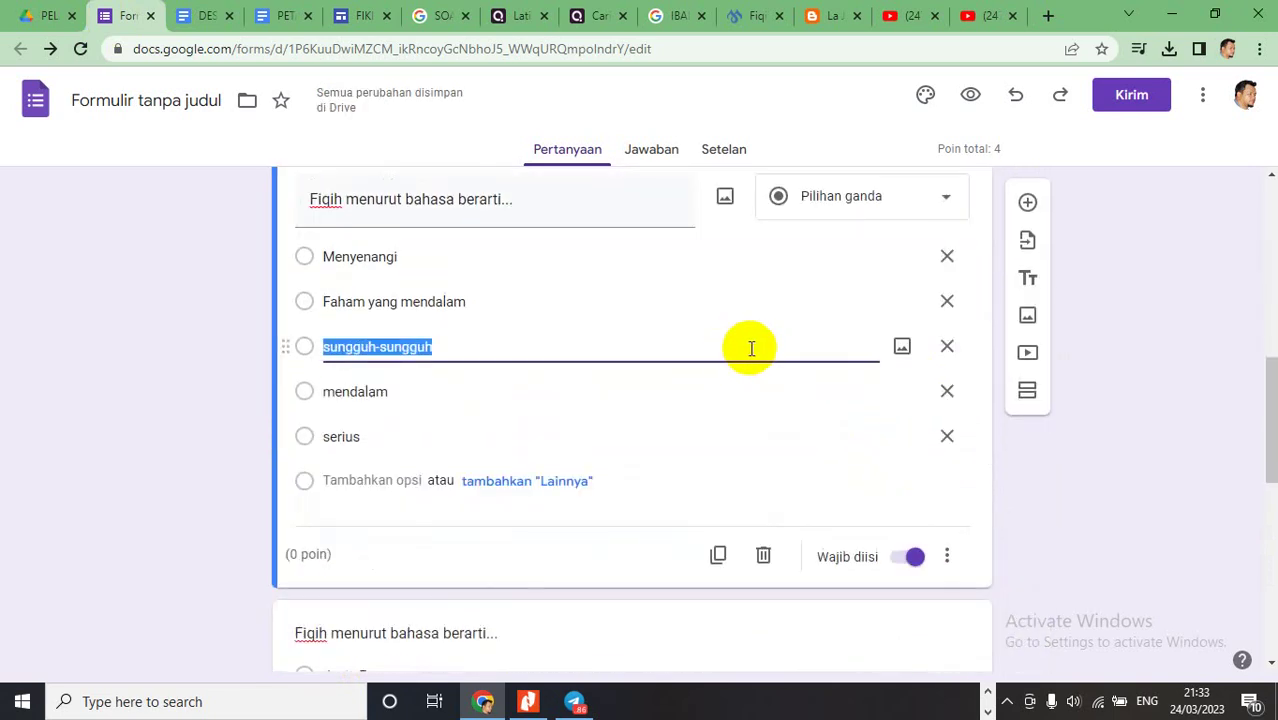
pyautogui.scroll(1, 830, 320)
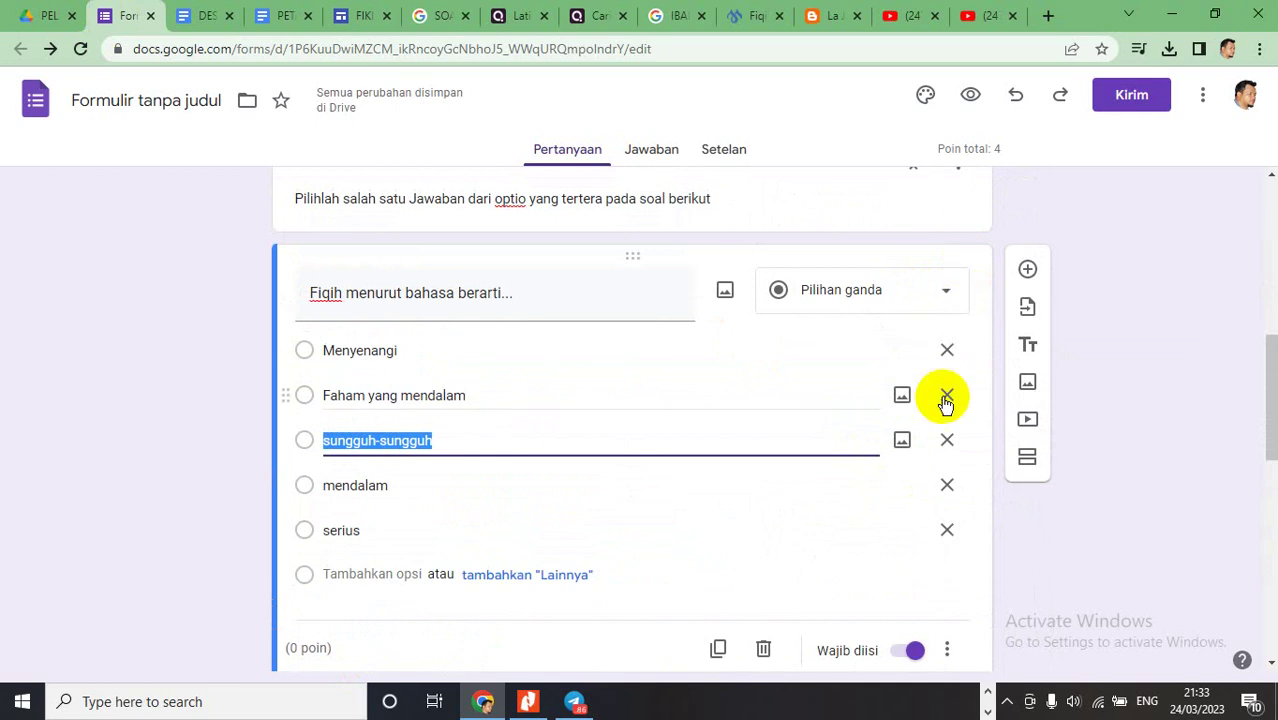
pyautogui.scroll(-2, 944, 400)
pyautogui.click(762, 462)
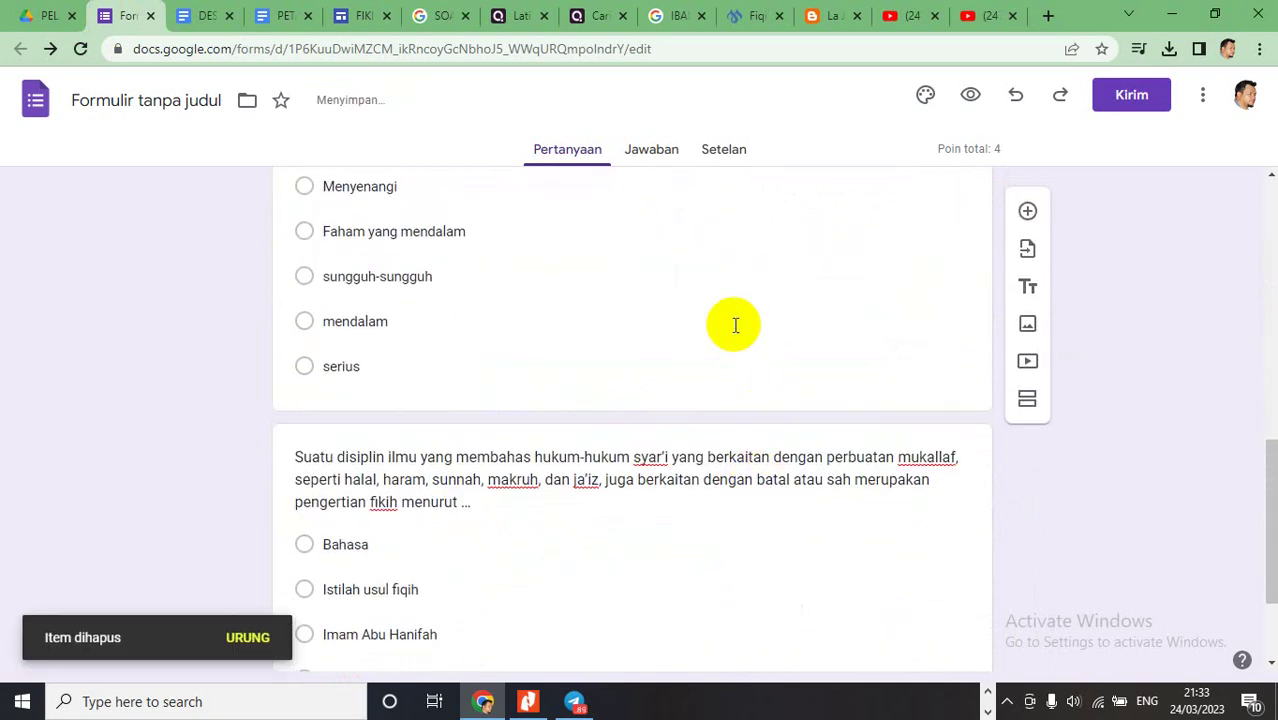
# - Add a new multiple-choice question after the "Suatu disiplin ilmu..." question at the end of the form
pyautogui.scroll(-3, 676, 408)
pyautogui.scroll(-1, 722, 428)
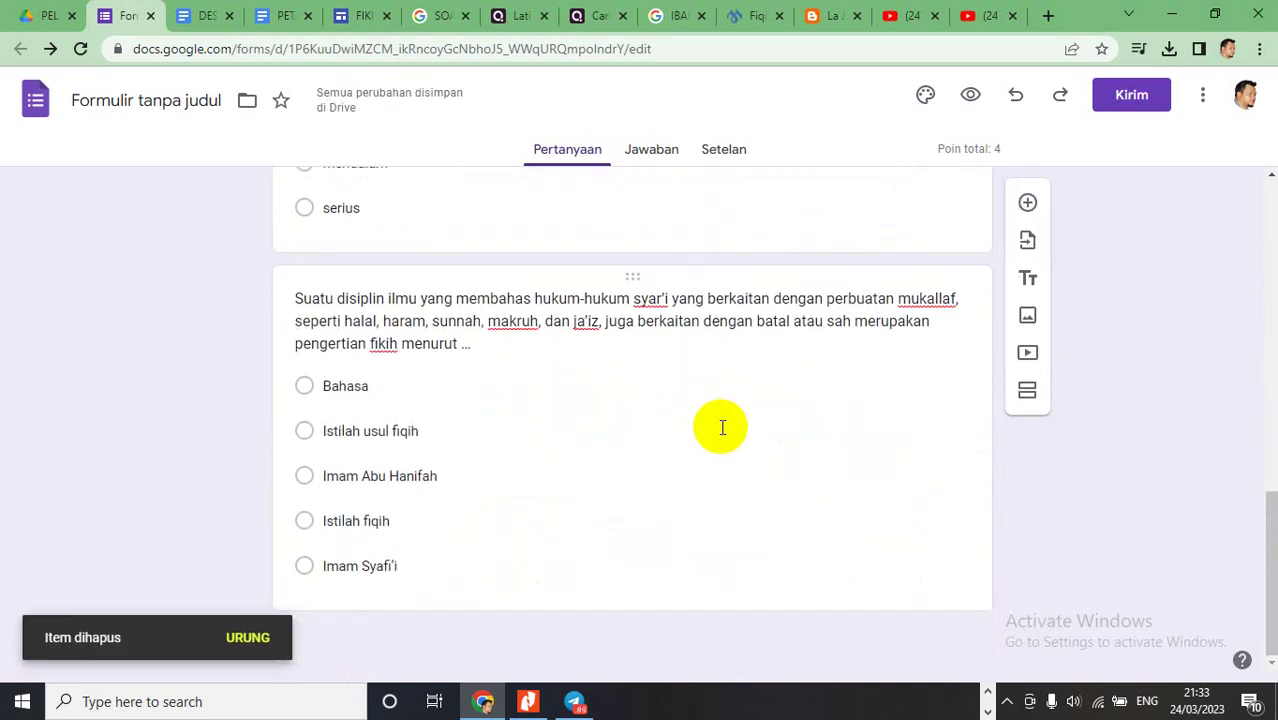
pyautogui.click(858, 556)
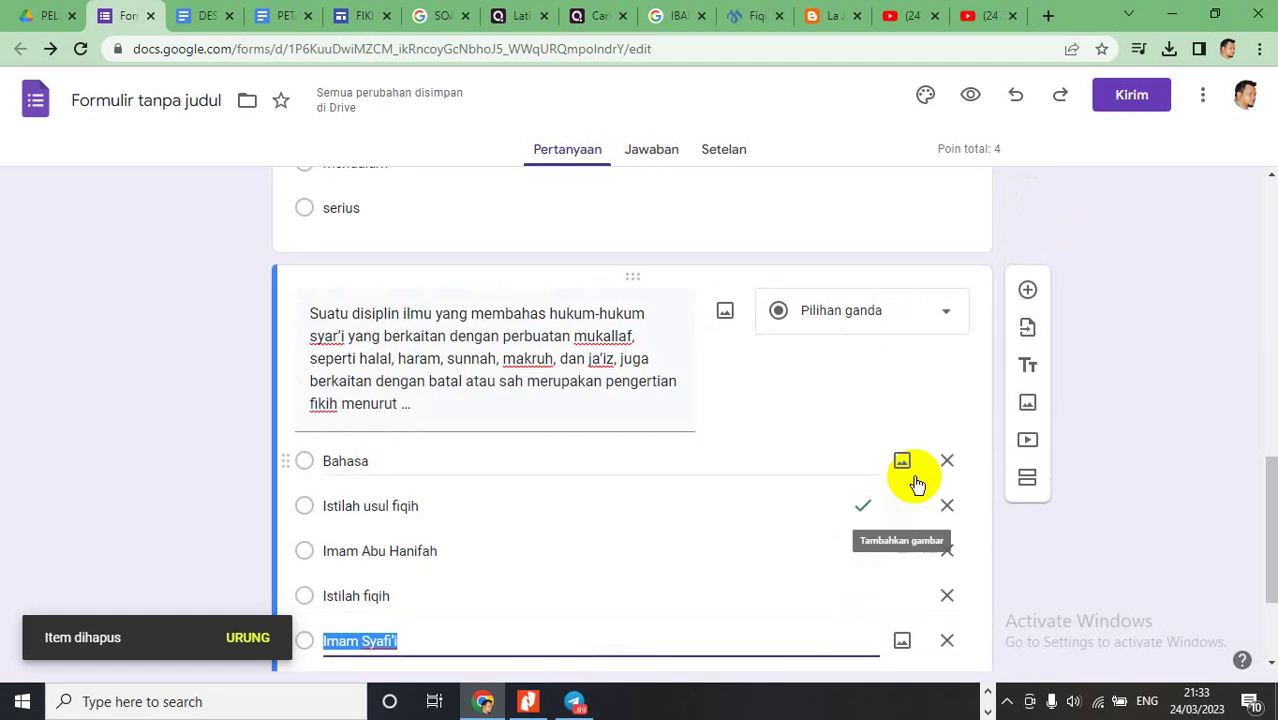
pyautogui.scroll(-2, 920, 495)
pyautogui.click(1024, 200)
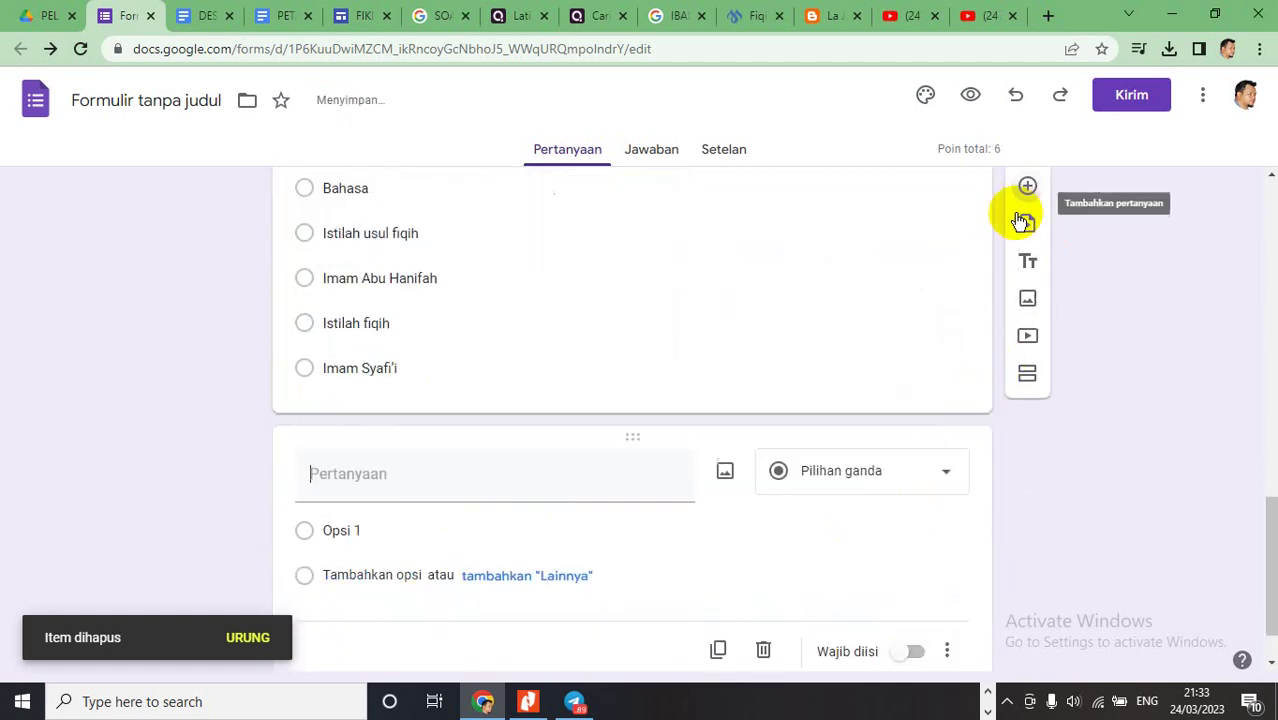
# - Copy the text of Quizizz question 3, the Arabic sentence with "Kalimat di atas adalah definisi dari .....", into the new question's title
pyautogui.click(522, 20)
pyautogui.scroll(-10, 499, 363)
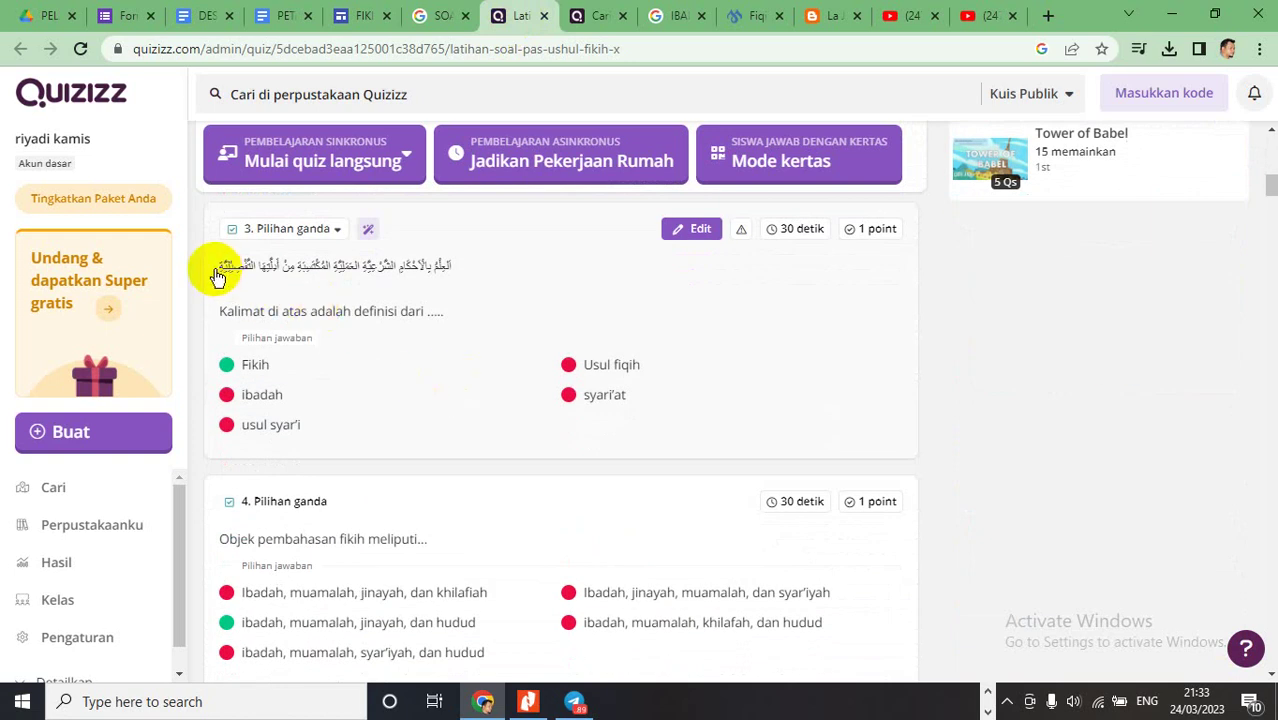
pyautogui.moveTo(245, 278); pyautogui.dragTo(468, 328)
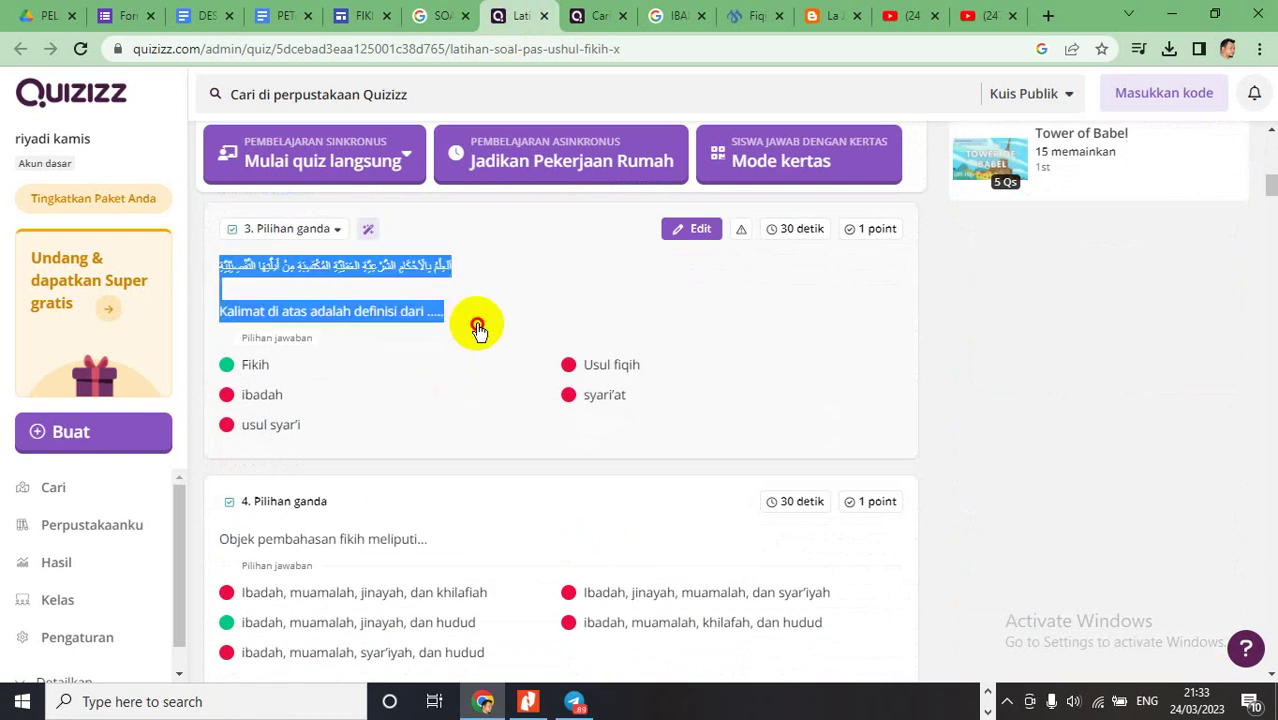
pyautogui.click(128, 16)
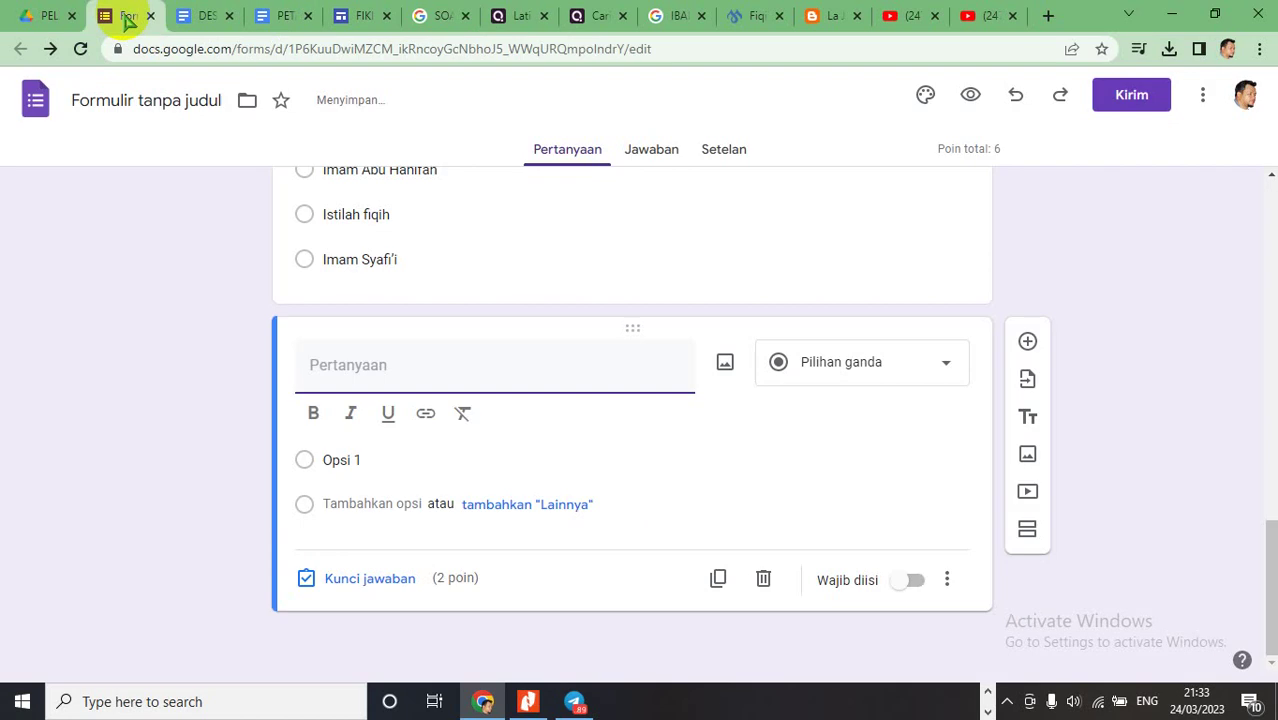
pyautogui.hotkey('ctrl', 'v')
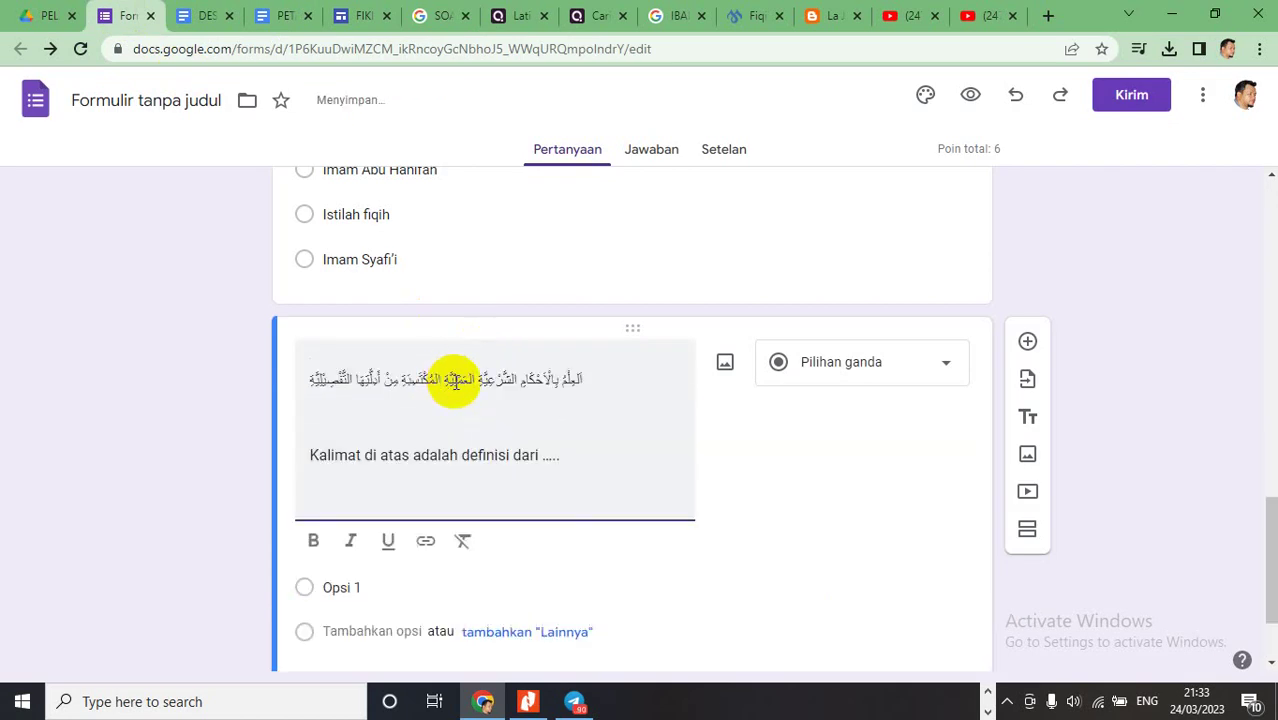
# - Remove the blank line between the Arabic sentence and "Kalimat di atas..." and the empty line at the end of the question text
pyautogui.click(453, 380)
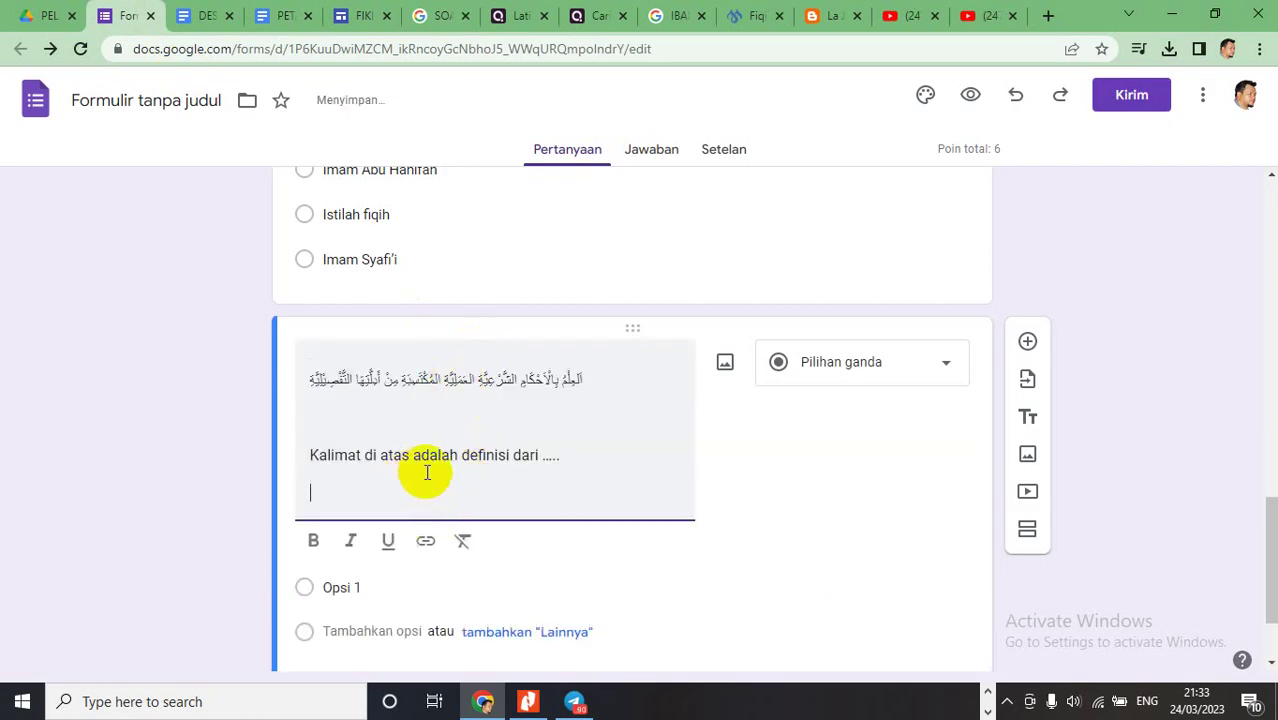
pyautogui.click(380, 435)
pyautogui.press('Delete')
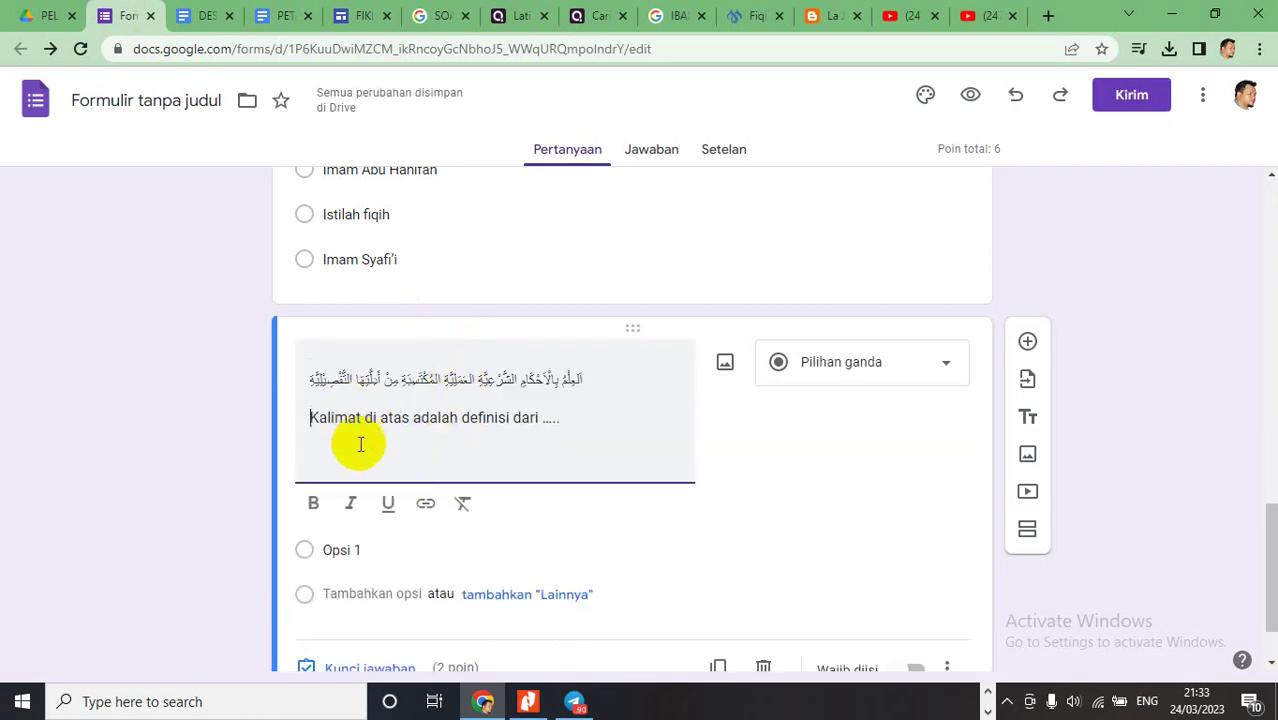
pyautogui.click(362, 453)
pyautogui.press('BackSpace')
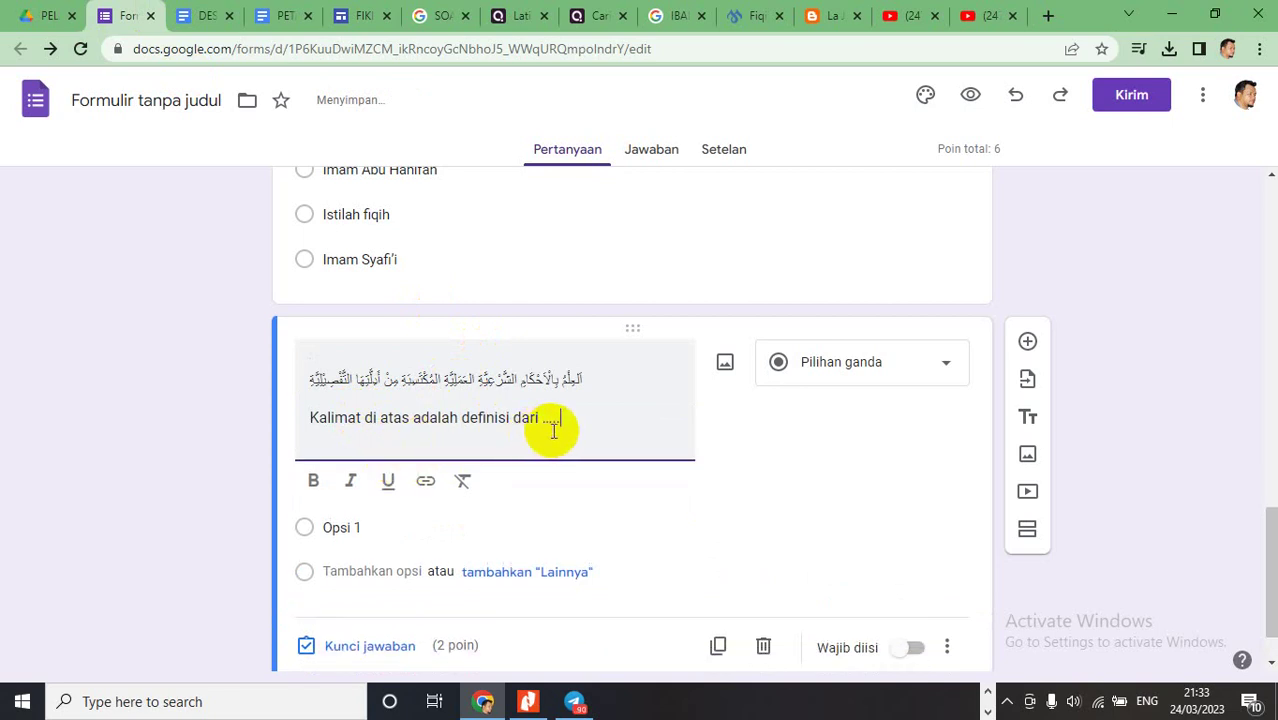
# - Copy the five answer choices of Quizizz question 3, from "Fikih" to "usul syar'i", into the new form question's options
pyautogui.click(525, 16)
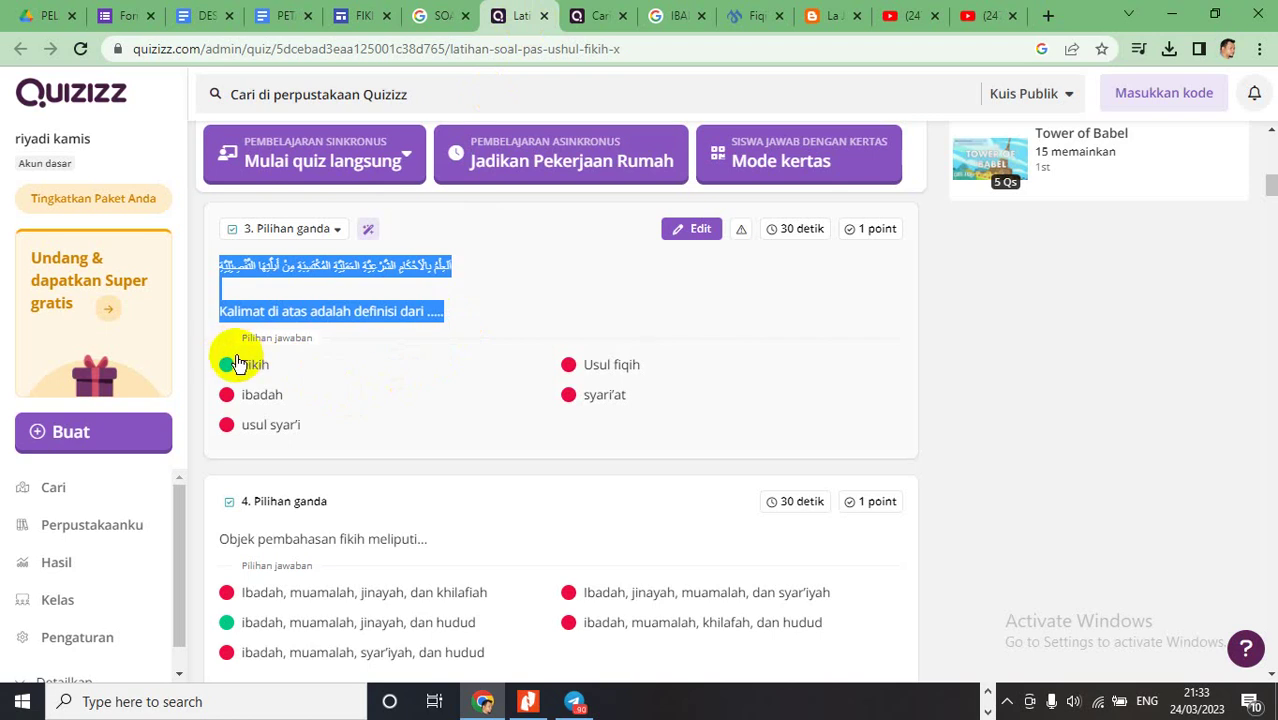
pyautogui.moveTo(238, 364); pyautogui.dragTo(542, 437)
pyautogui.hotkey('ctrl', 'c')
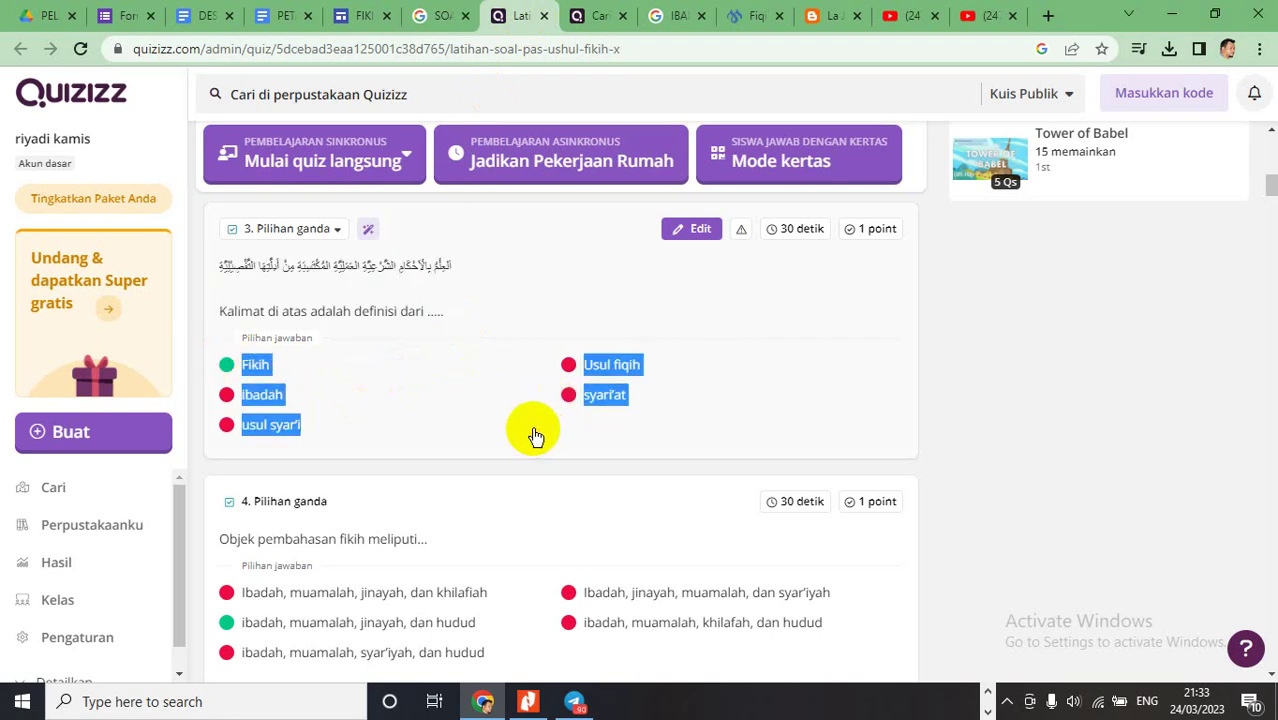
pyautogui.click(122, 16)
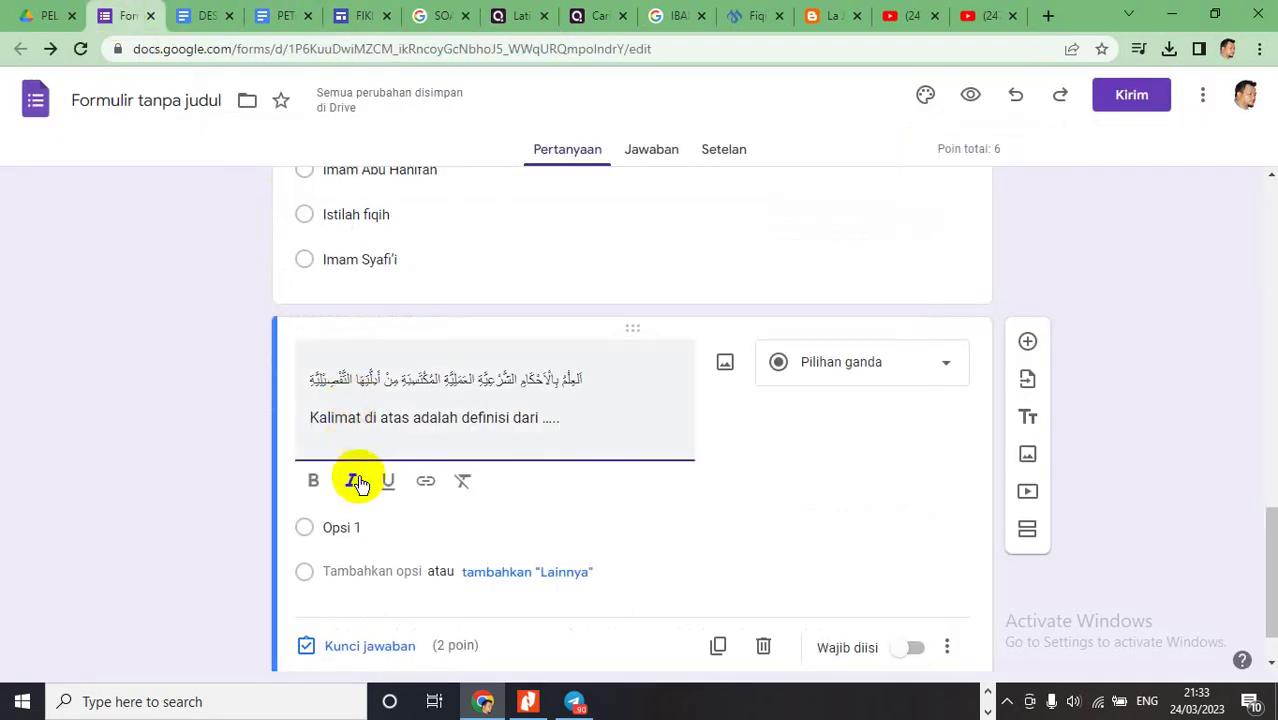
pyautogui.click(342, 527)
pyautogui.hotkey('ctrl', 'v')
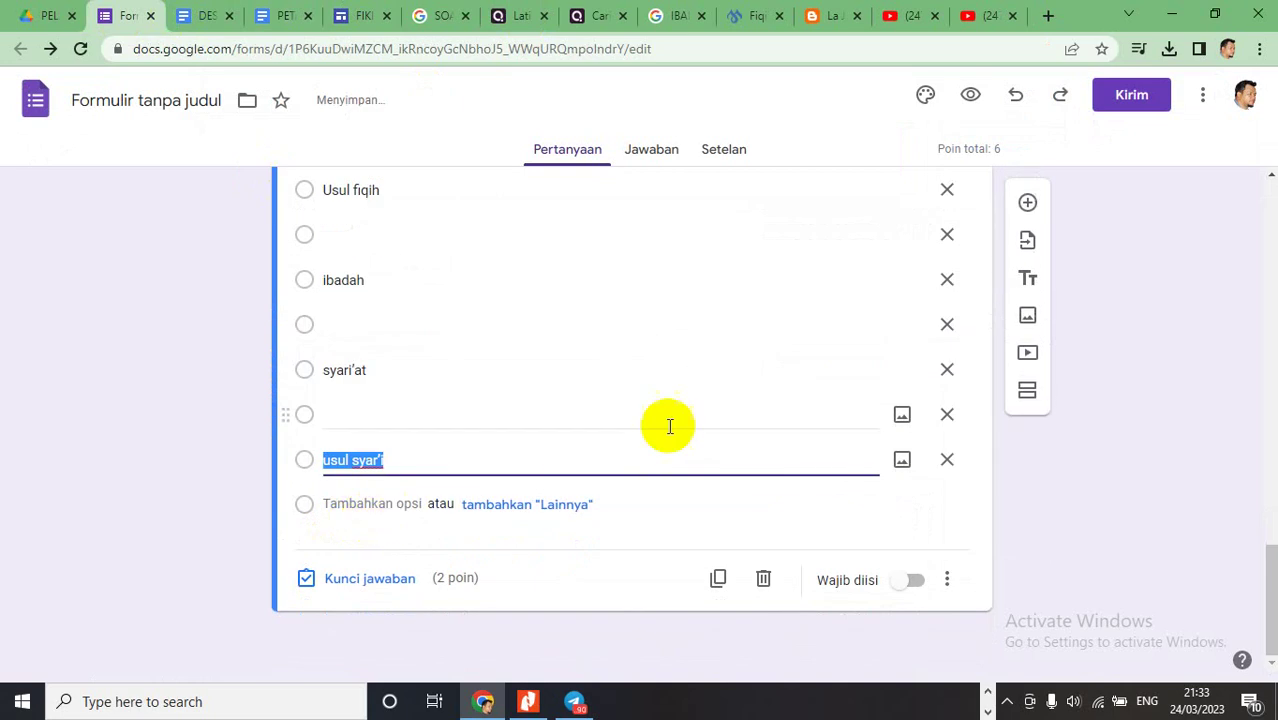
# - Delete the four blank options between the answers of the "Kalimat di atas adalah definisi dari ....." question
pyautogui.scroll(2, 670, 427)
pyautogui.click(946, 334)
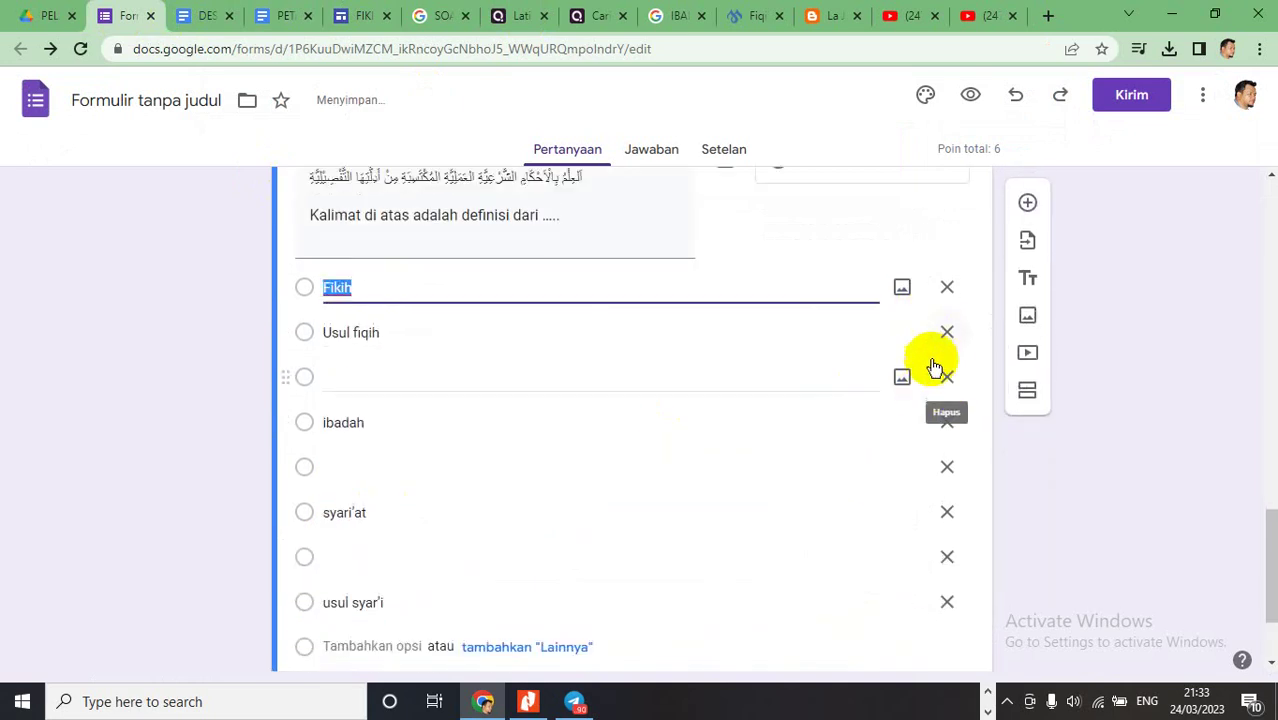
pyautogui.click(938, 378)
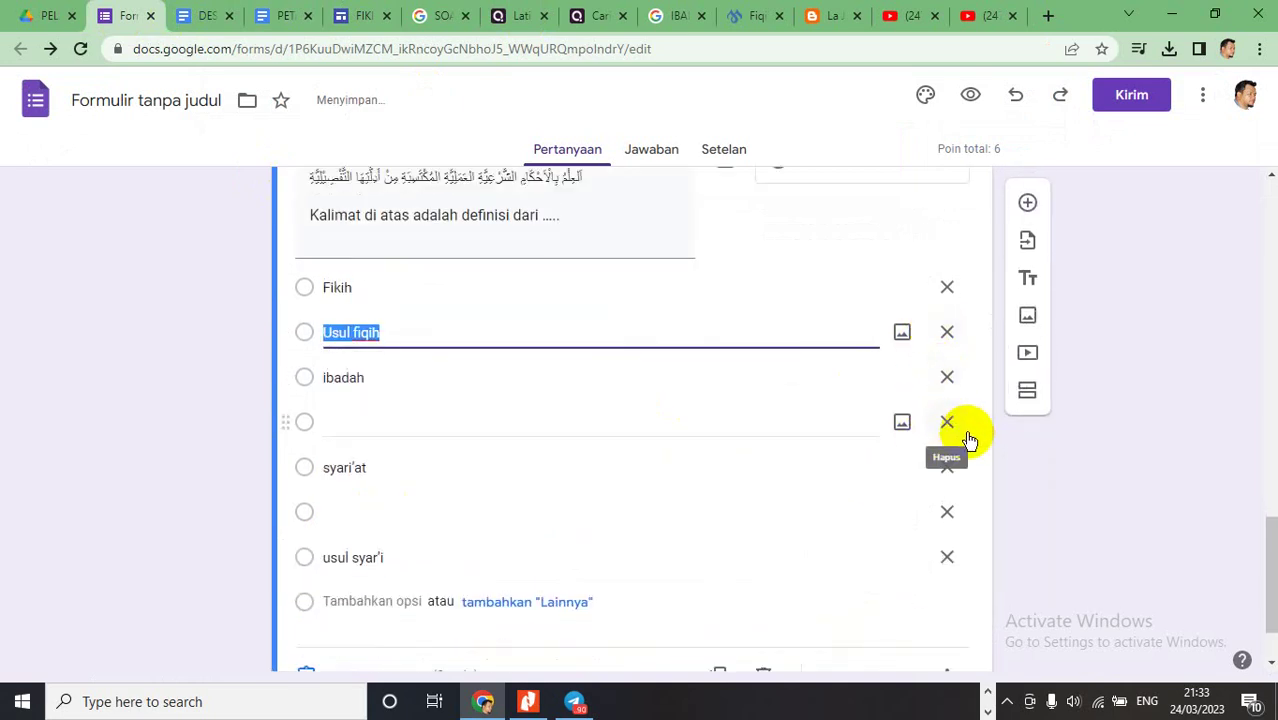
pyautogui.click(947, 421)
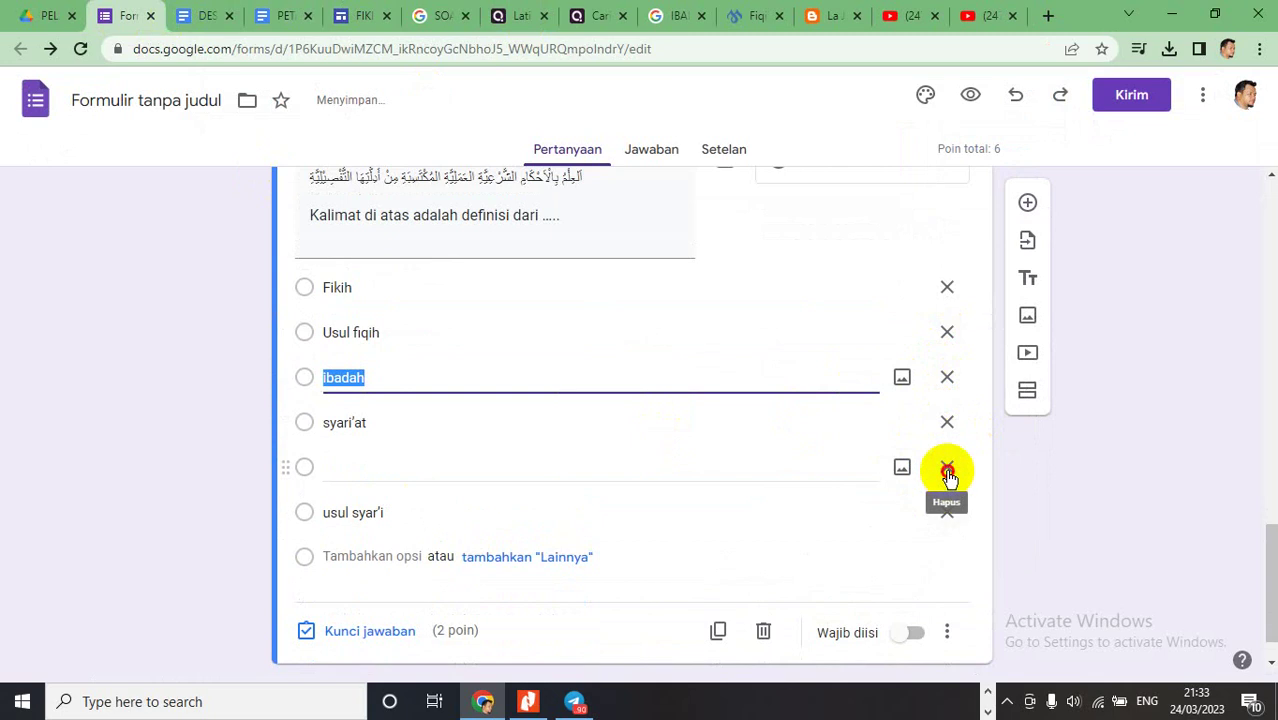
pyautogui.click(947, 466)
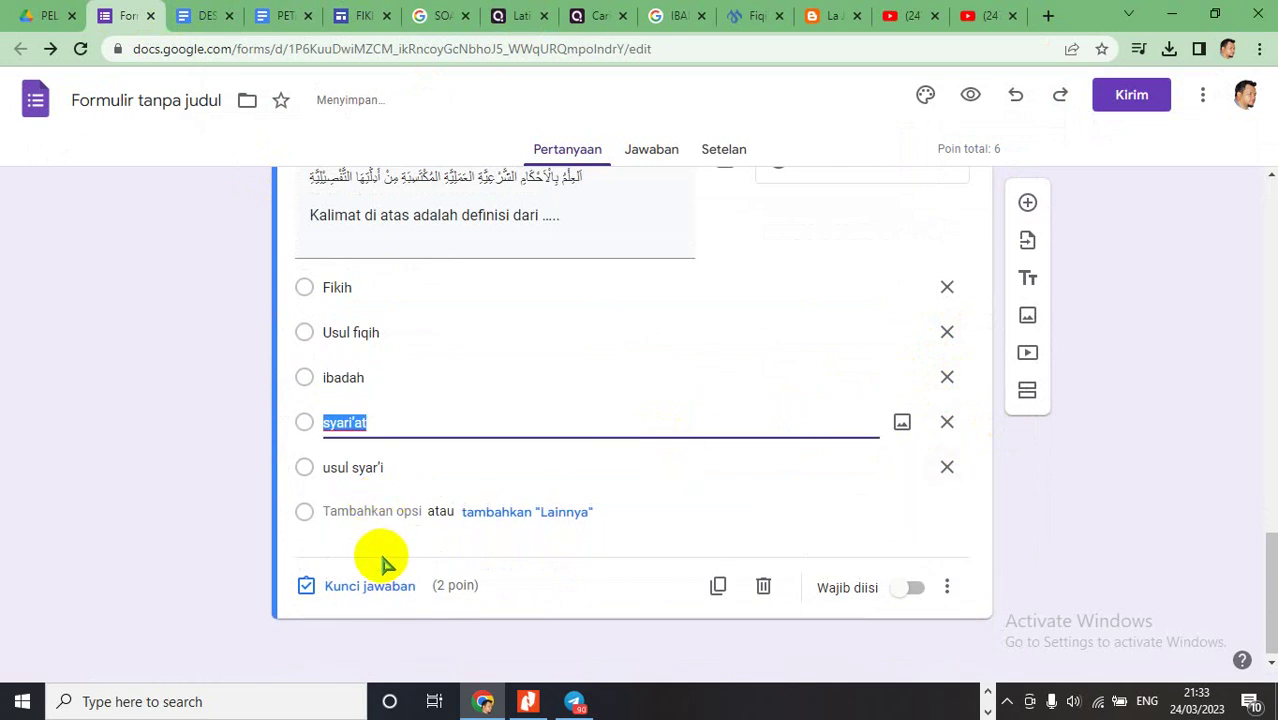
# - Mark "Fikih" as the correct answer in the answer key of the "Kalimat di atas adalah definisi dari ....." question
pyautogui.click(404, 590)
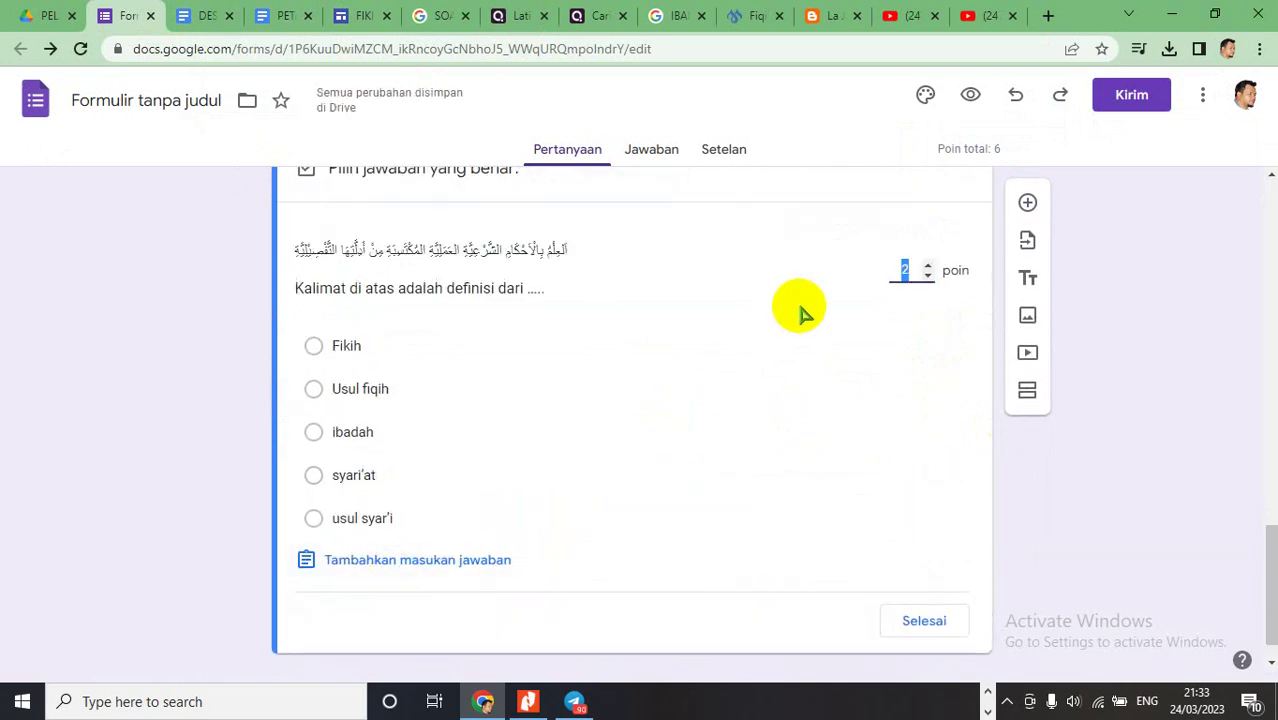
pyautogui.click(315, 347)
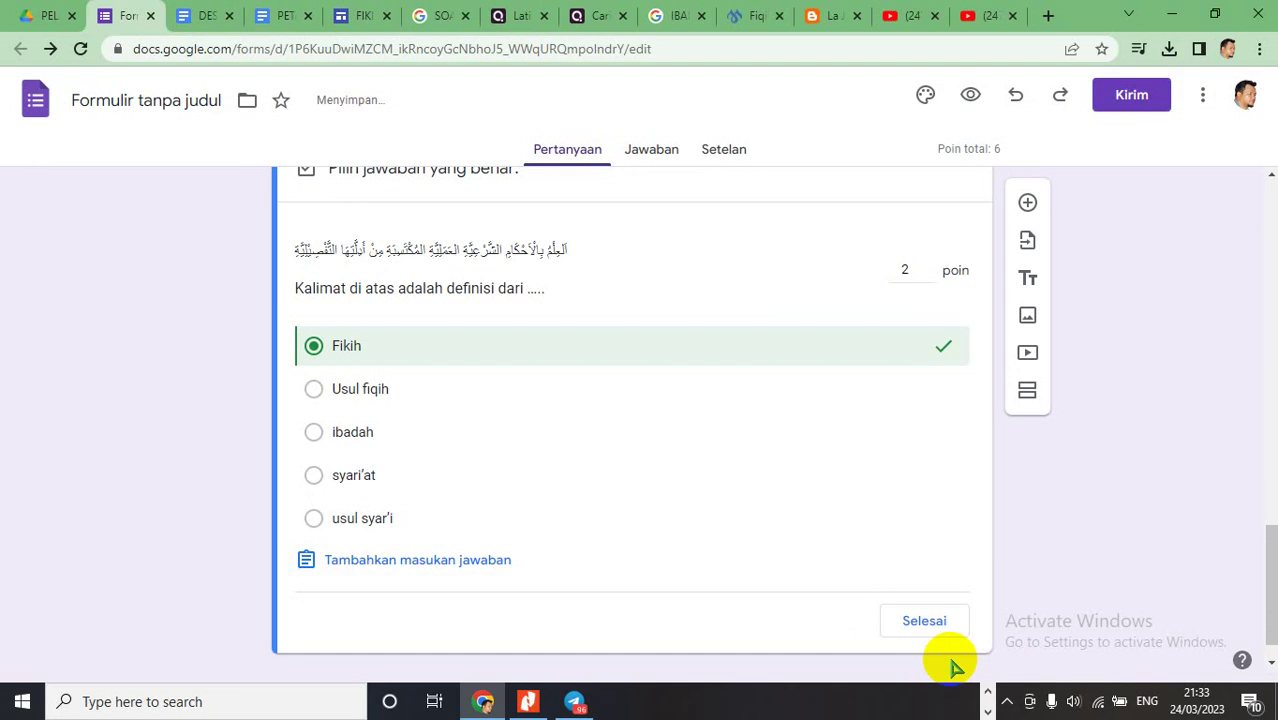
pyautogui.click(924, 625)
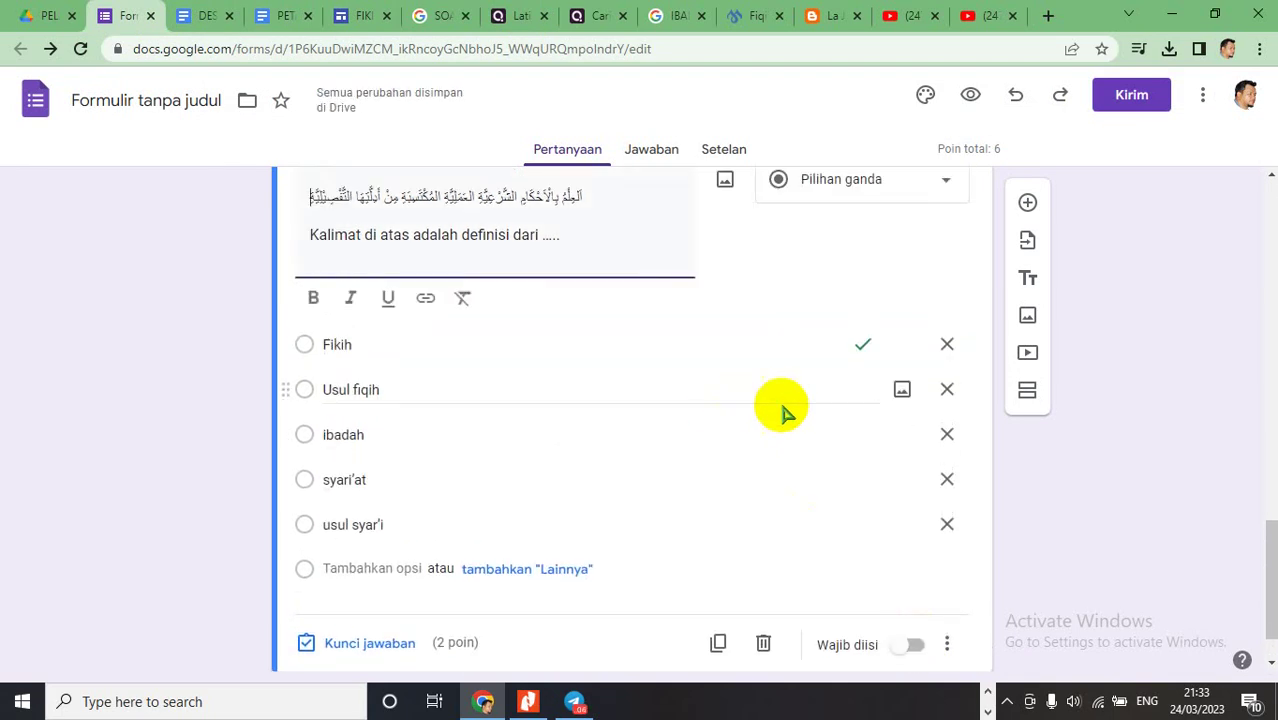
# - Add another multiple-choice question and copy Quizizz question 4, "Objek pembahasan fikih meliputi...", into its title
pyautogui.click(1025, 190)
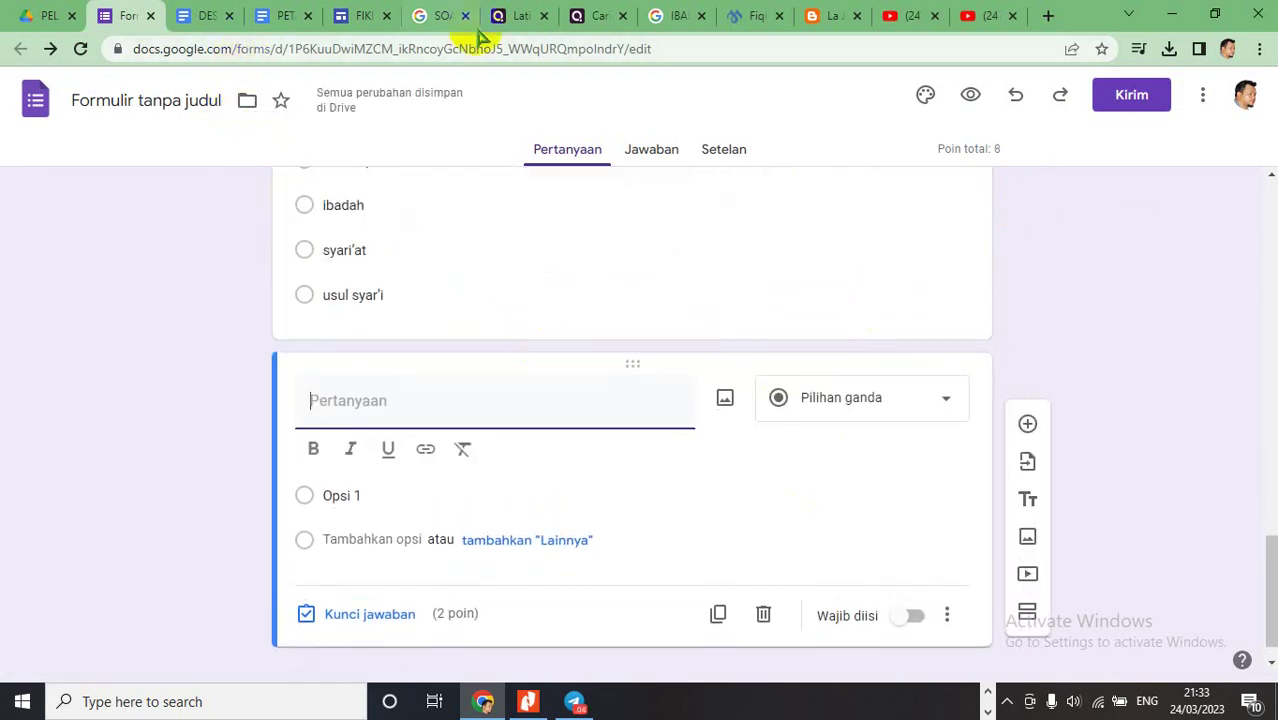
pyautogui.click(514, 16)
pyautogui.scroll(-3, 337, 371)
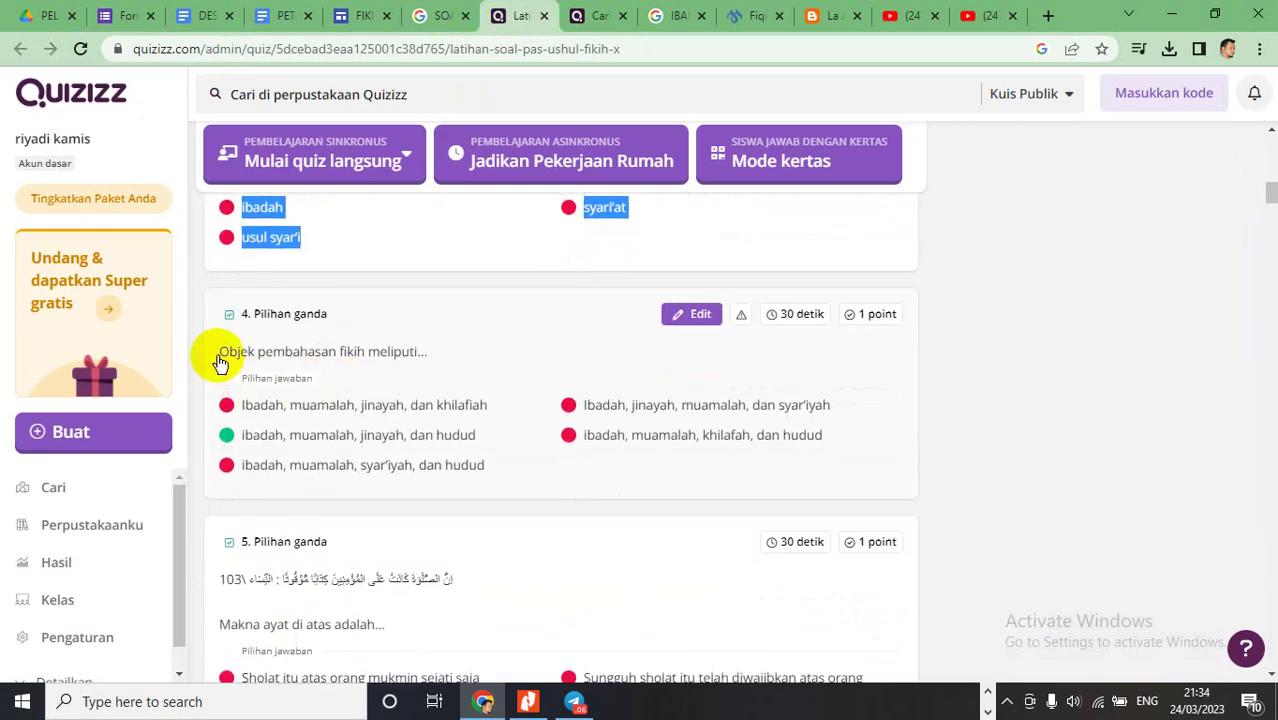
pyautogui.moveTo(221, 362); pyautogui.dragTo(389, 351)
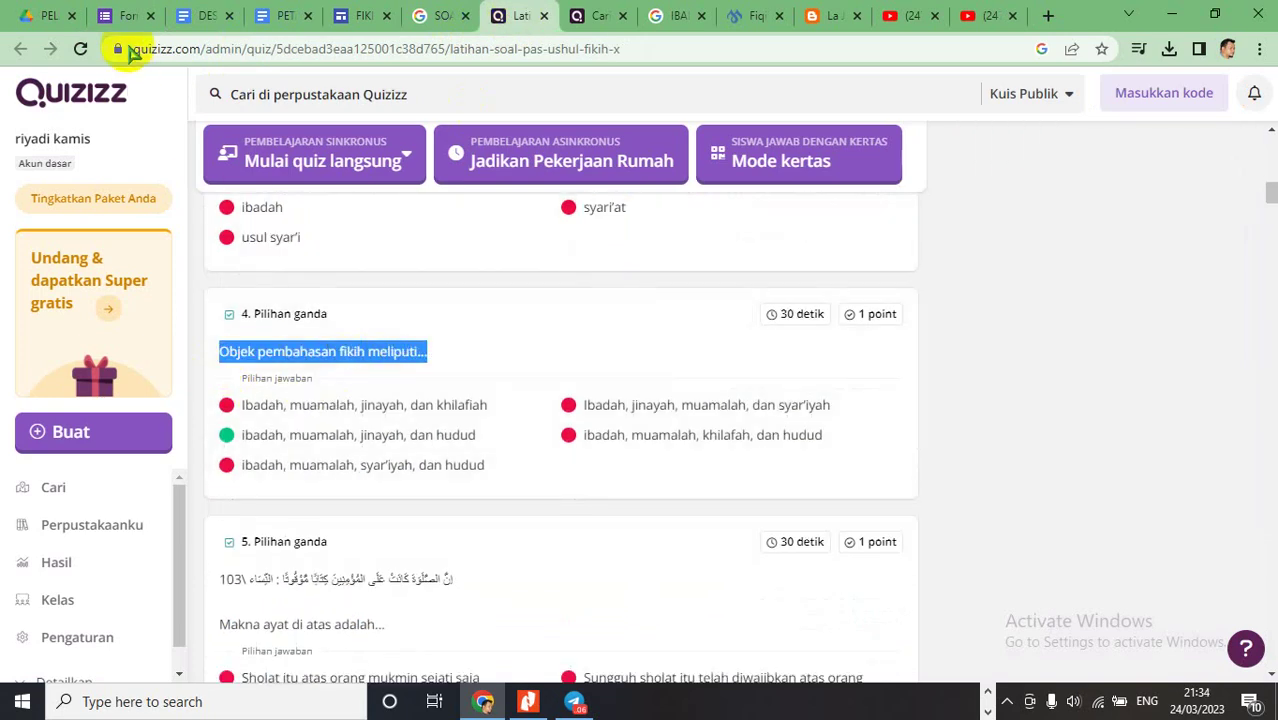
pyautogui.click(103, 12)
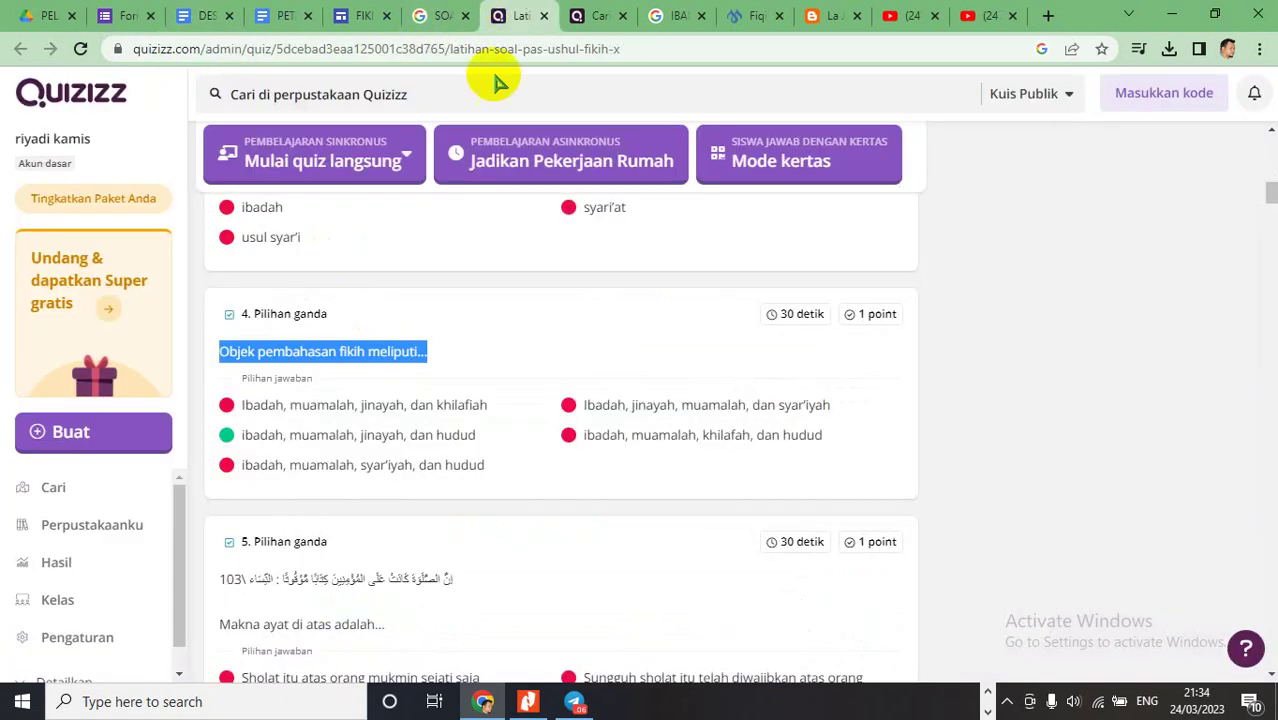
# - Copy the five answer choices of Quizizz question 4 into the options of the "Objek pembahasan fikih meliputi..." question
pyautogui.click(505, 15)
pyautogui.moveTo(233, 402); pyautogui.dragTo(519, 478)
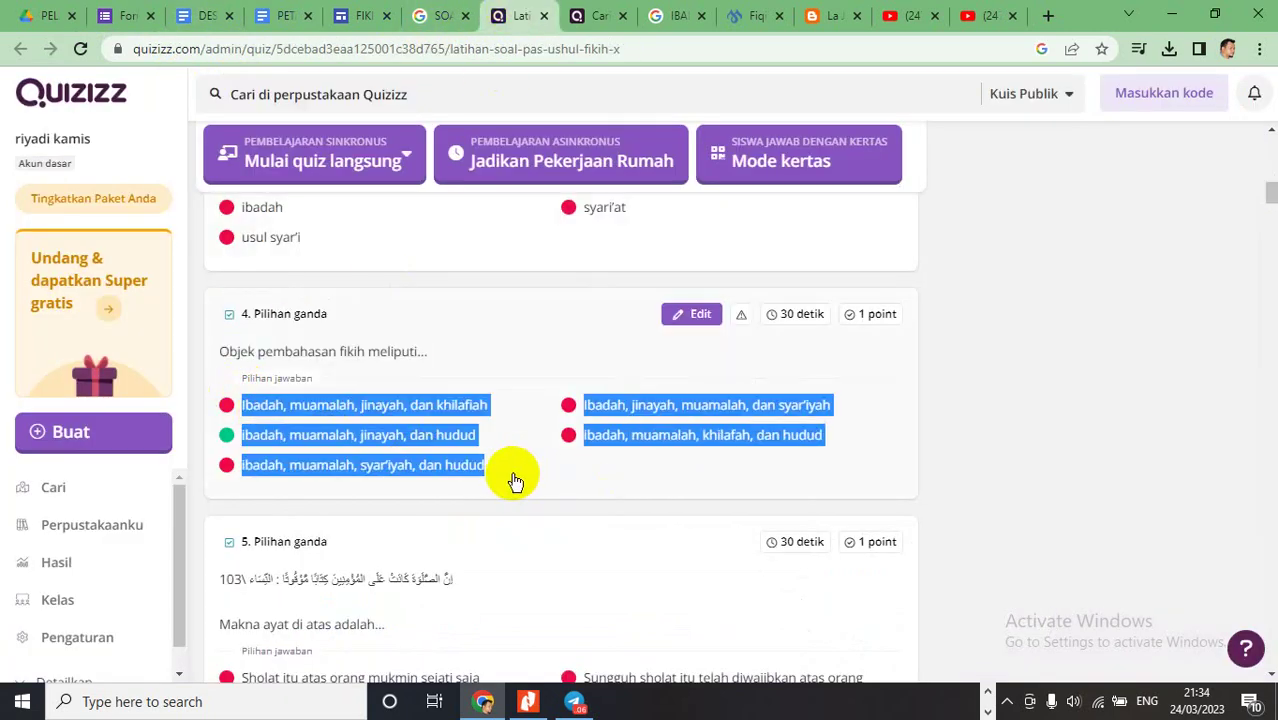
pyautogui.click(107, 17)
pyautogui.click(371, 495)
pyautogui.write('ibadah, muamalah, jinayah, dan khilafiah  Ibadah, jinayah, muamalah, dan syar’iyah  ibadah, muamalah, jinayah, dan hudud  ibadah, muamalah, khilafah, dan hudud  ibadah, muamalah, syar’iyah, dan hudud')
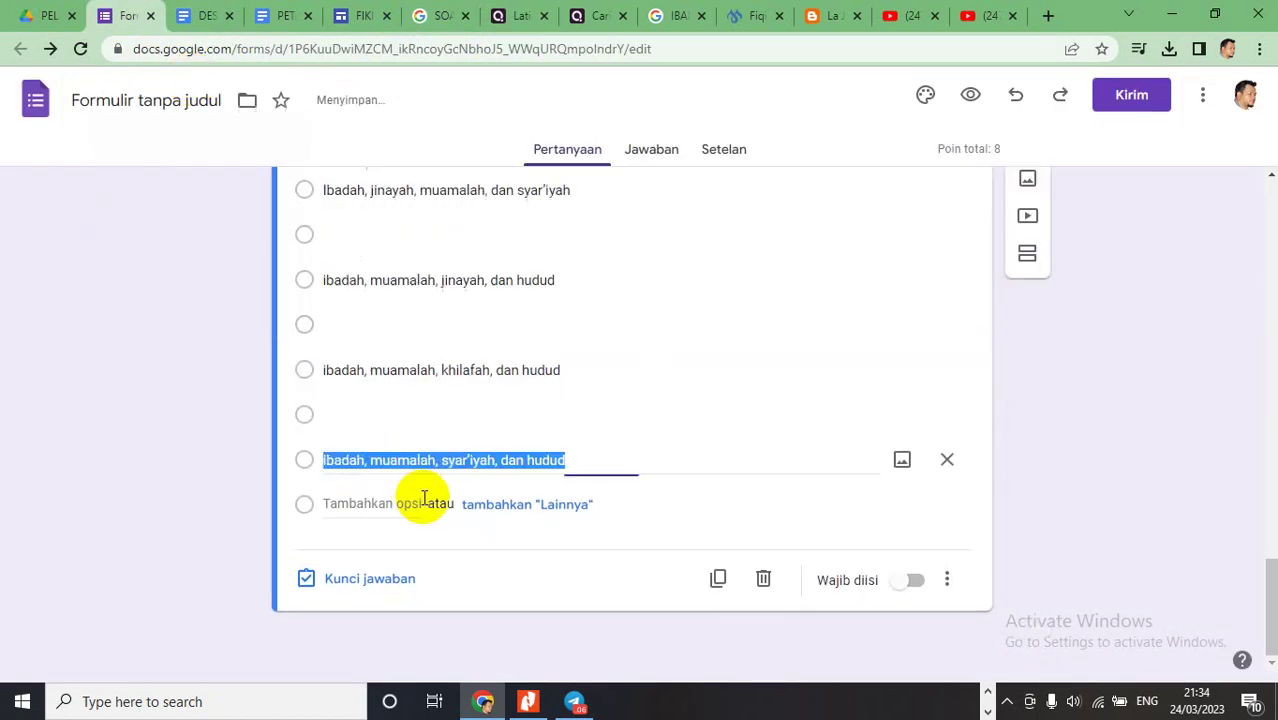
# - Delete the four blank options between the answers of the "Objek pembahasan fikih meliputi..." question
pyautogui.scroll(3, 941, 329)
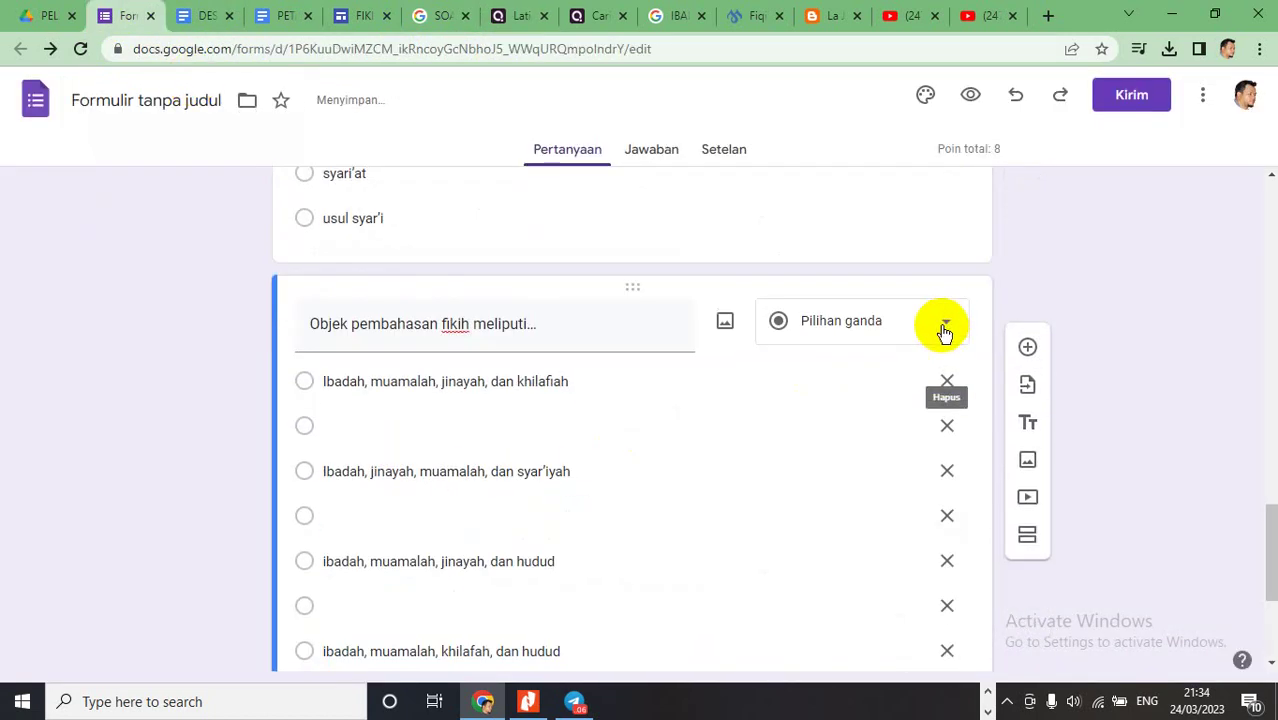
pyautogui.click(947, 430)
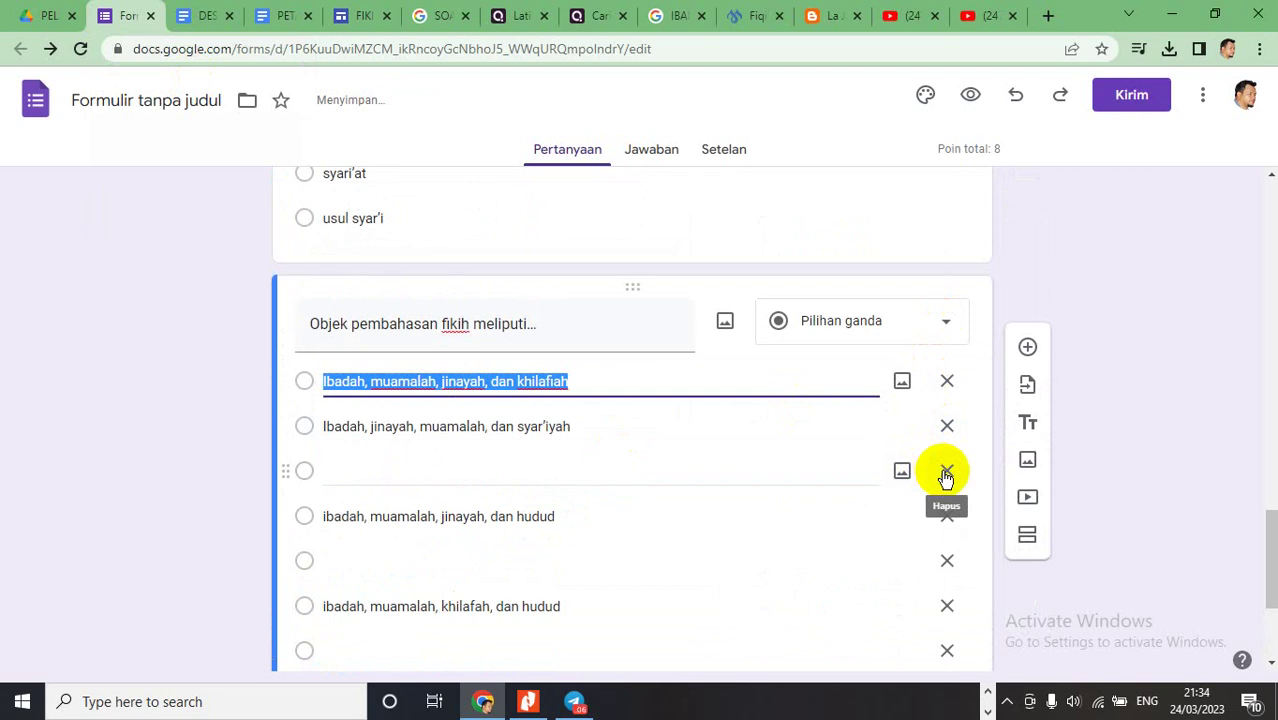
pyautogui.click(947, 472)
pyautogui.click(947, 518)
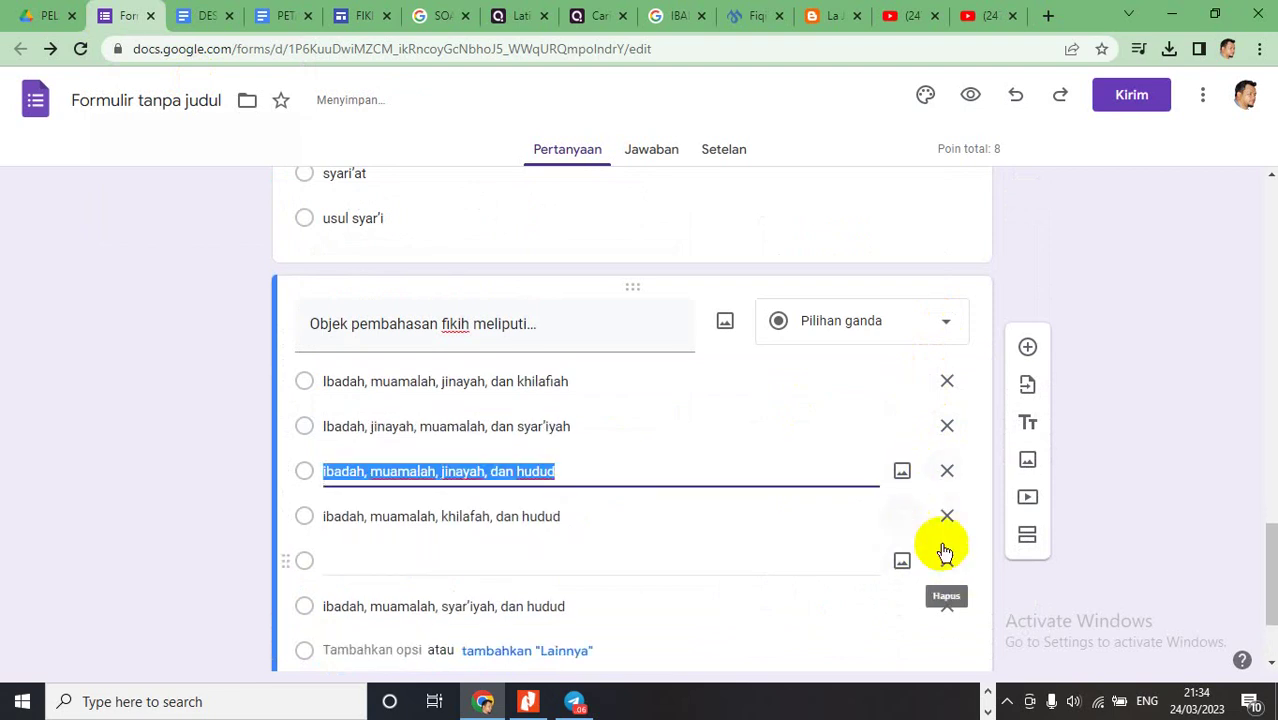
pyautogui.click(945, 553)
# - Mark "Ibadah, jinayah, muamalah, dan syar'iyah" as the correct answer of the "Objek pembahasan fikih meliputi..." question
pyautogui.scroll(-1, 579, 562)
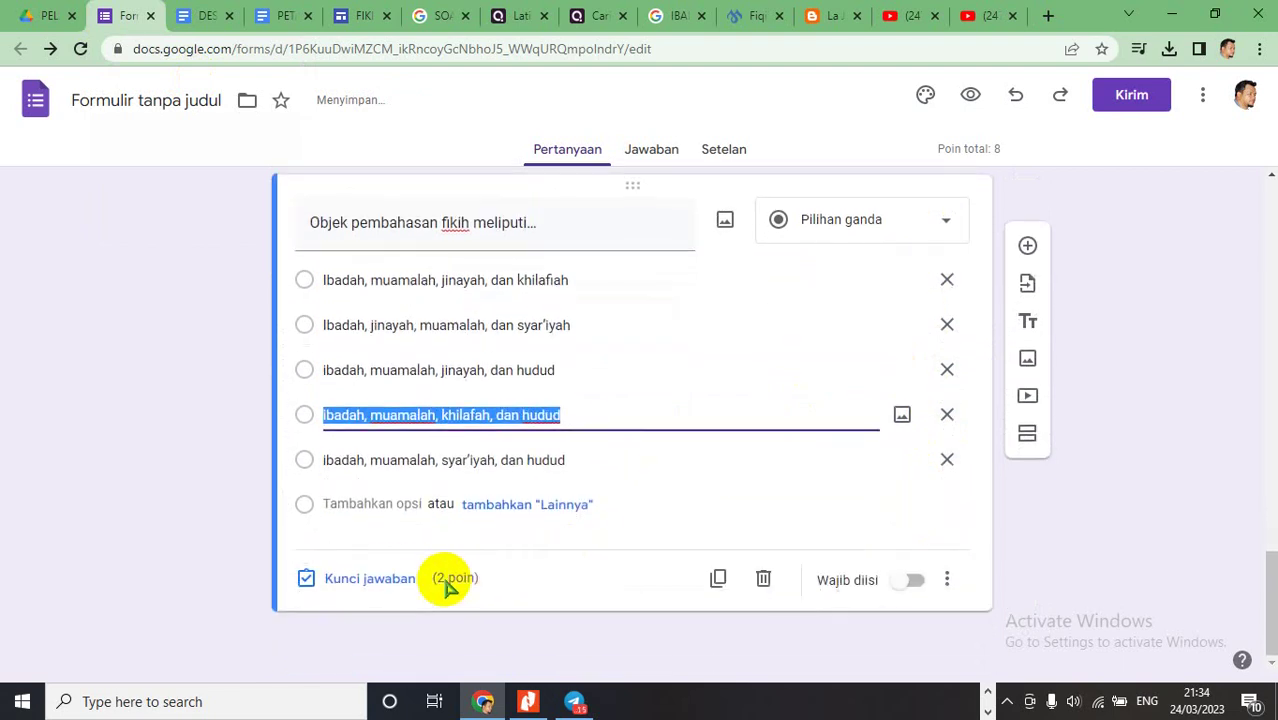
pyautogui.click(370, 580)
pyautogui.click(345, 366)
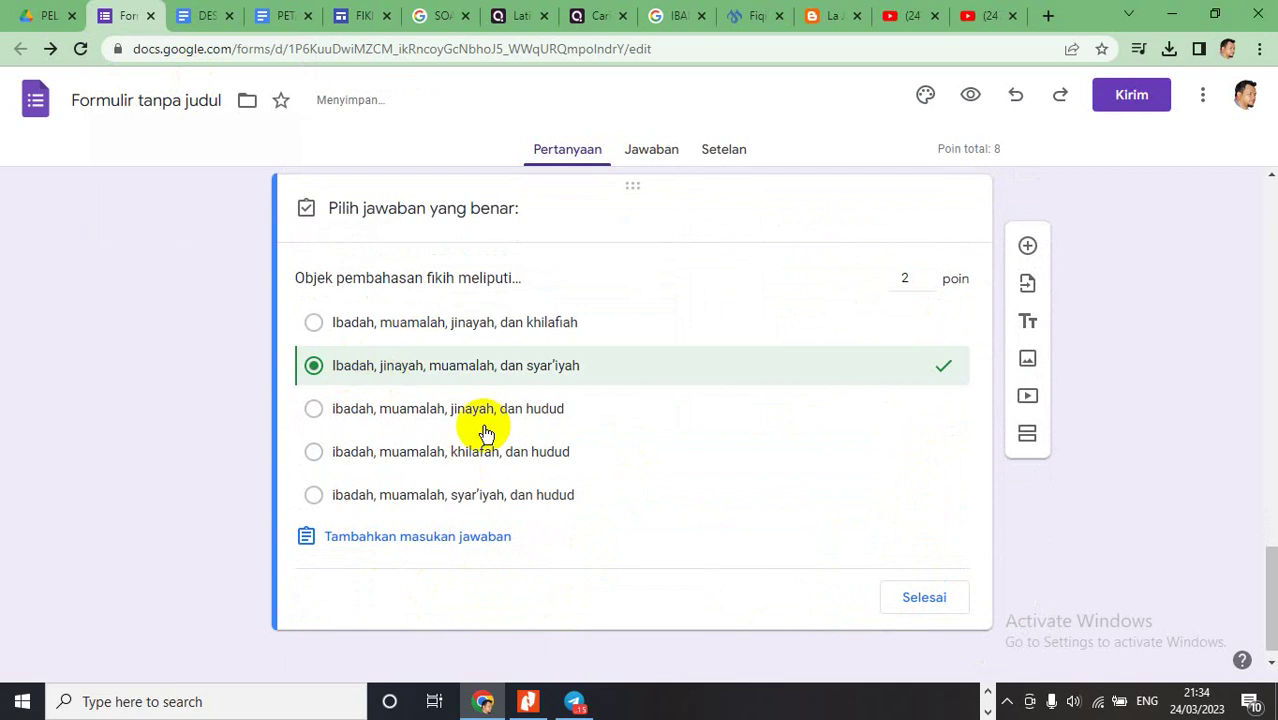
pyautogui.click(908, 599)
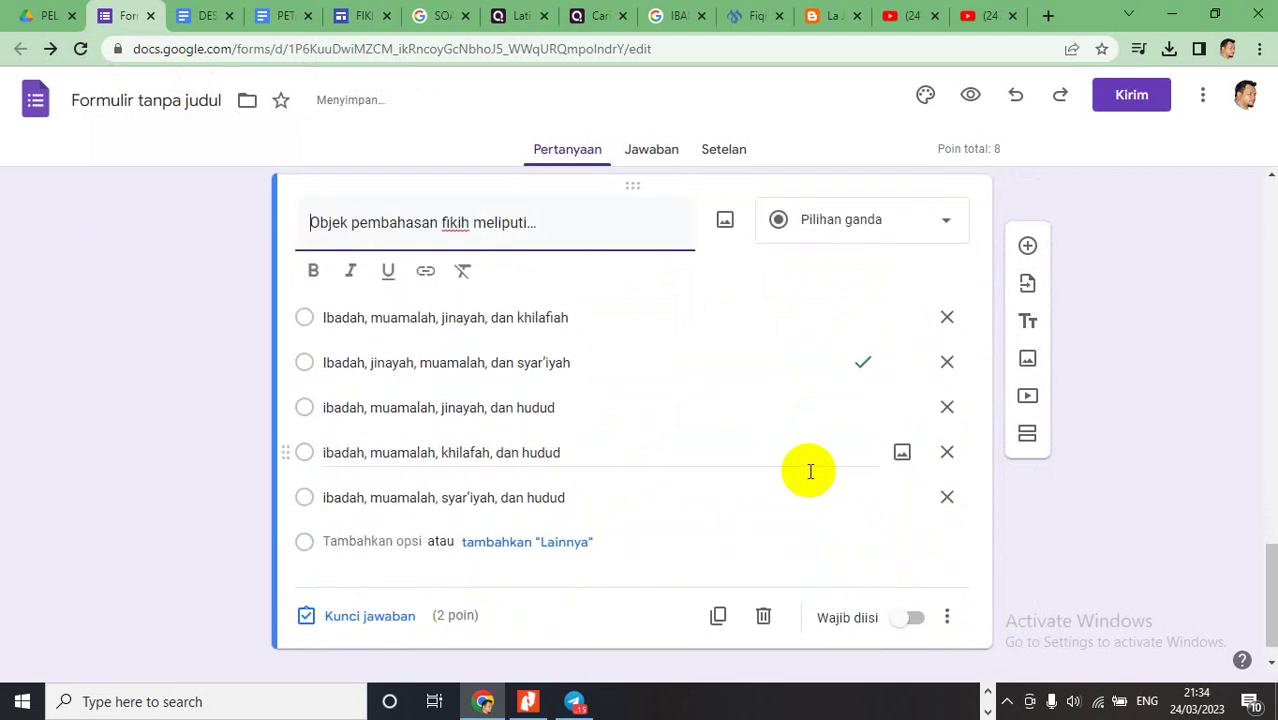
# - Add another multiple-choice question and copy "103" and "Makna ayat di atas adalah..." from Quizizz question 5 into its title
pyautogui.click(1028, 247)
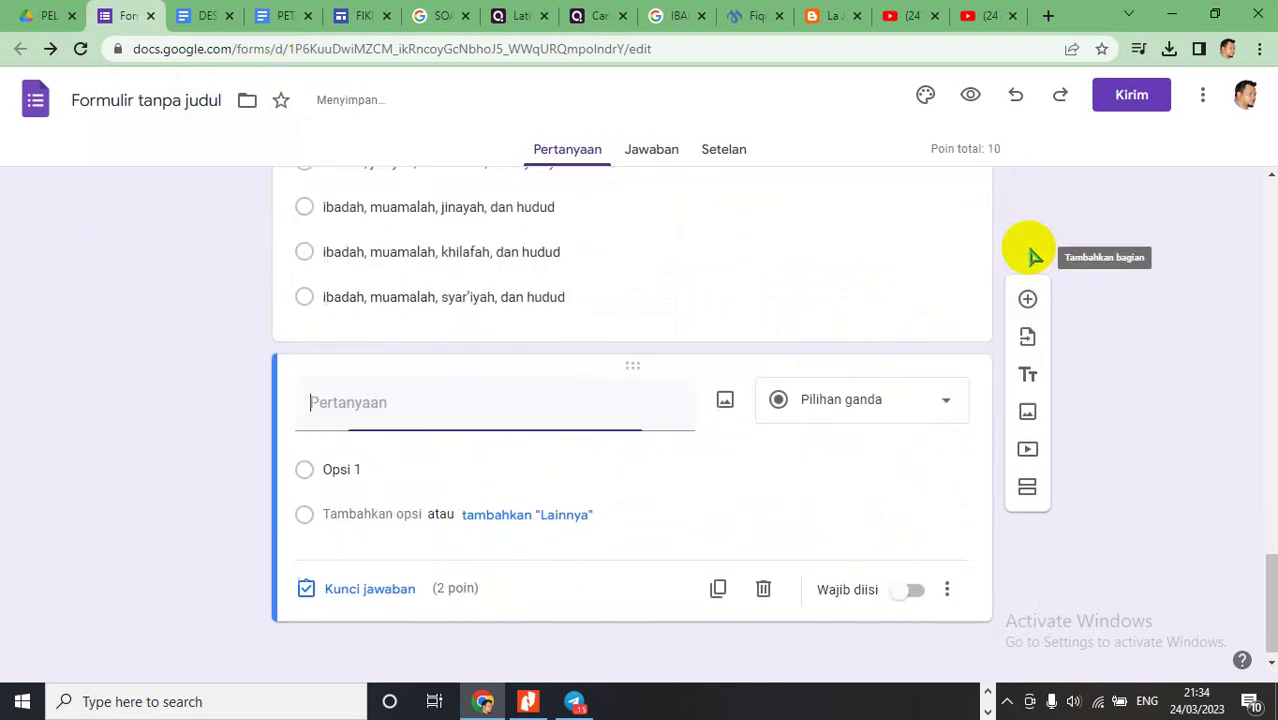
pyautogui.click(523, 14)
pyautogui.scroll(-3, 502, 288)
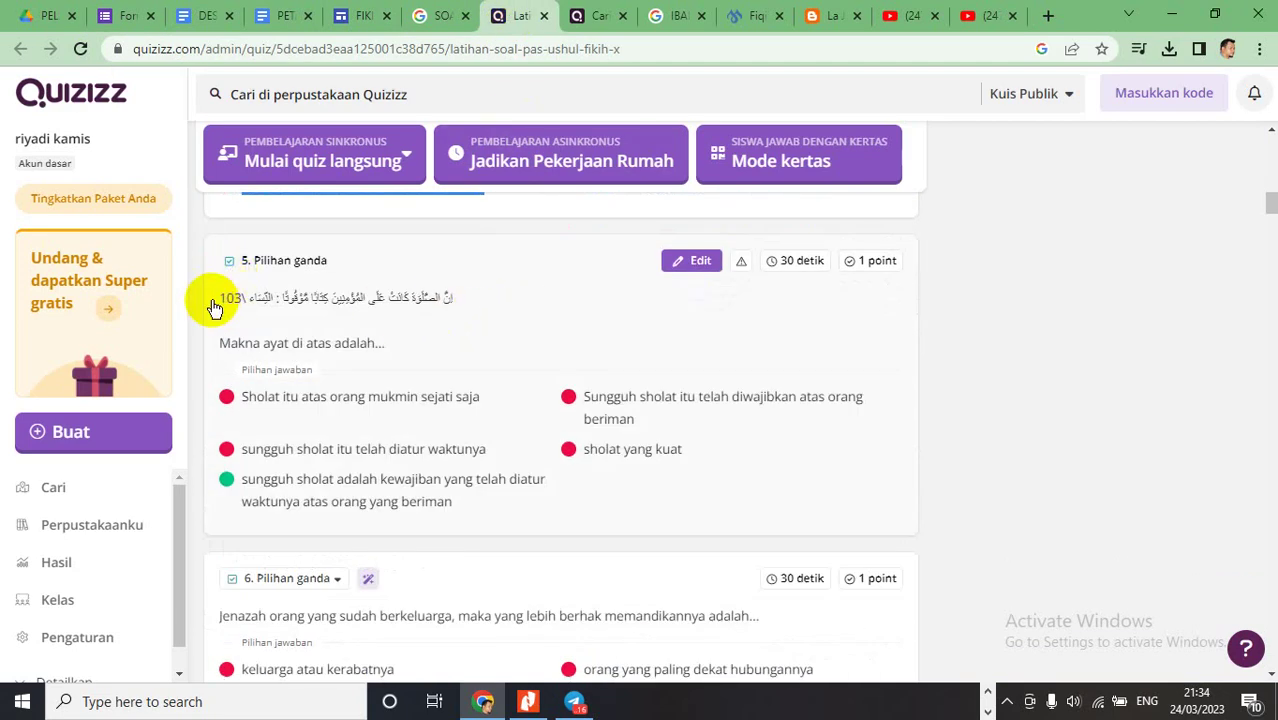
pyautogui.moveTo(213, 307); pyautogui.dragTo(426, 361)
pyautogui.hotkey('ctrl', 'c')
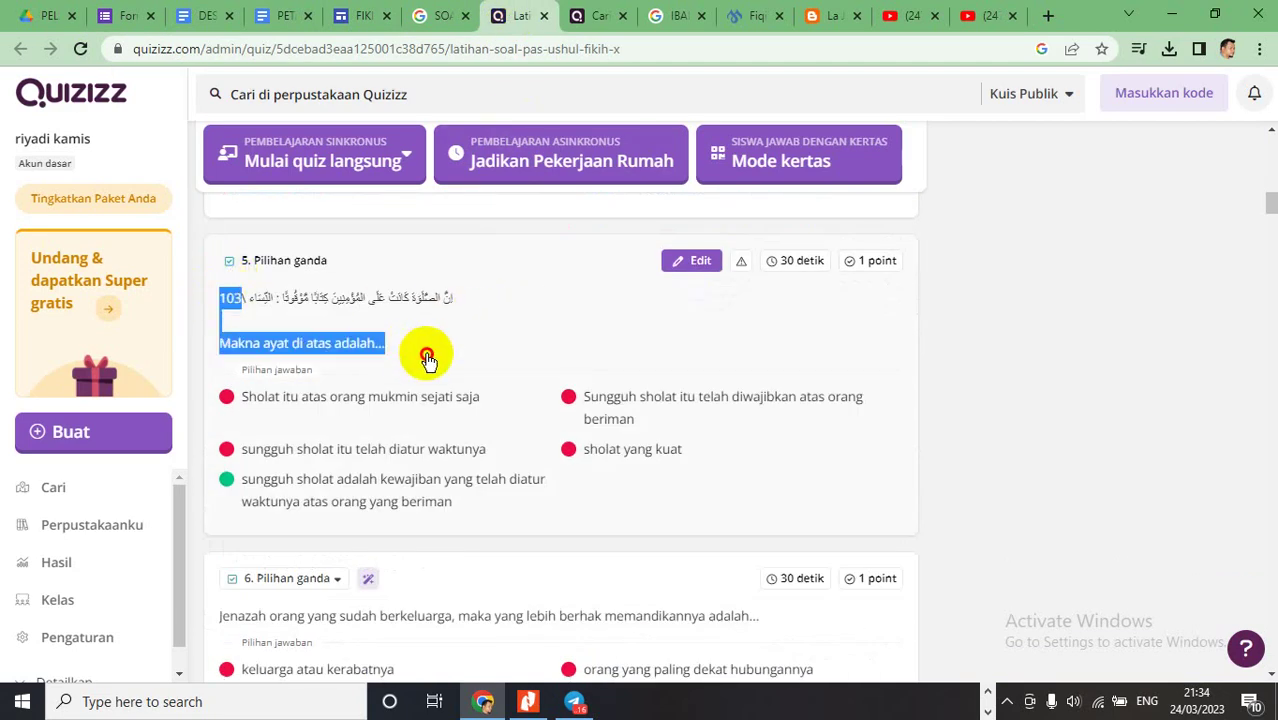
pyautogui.click(100, 12)
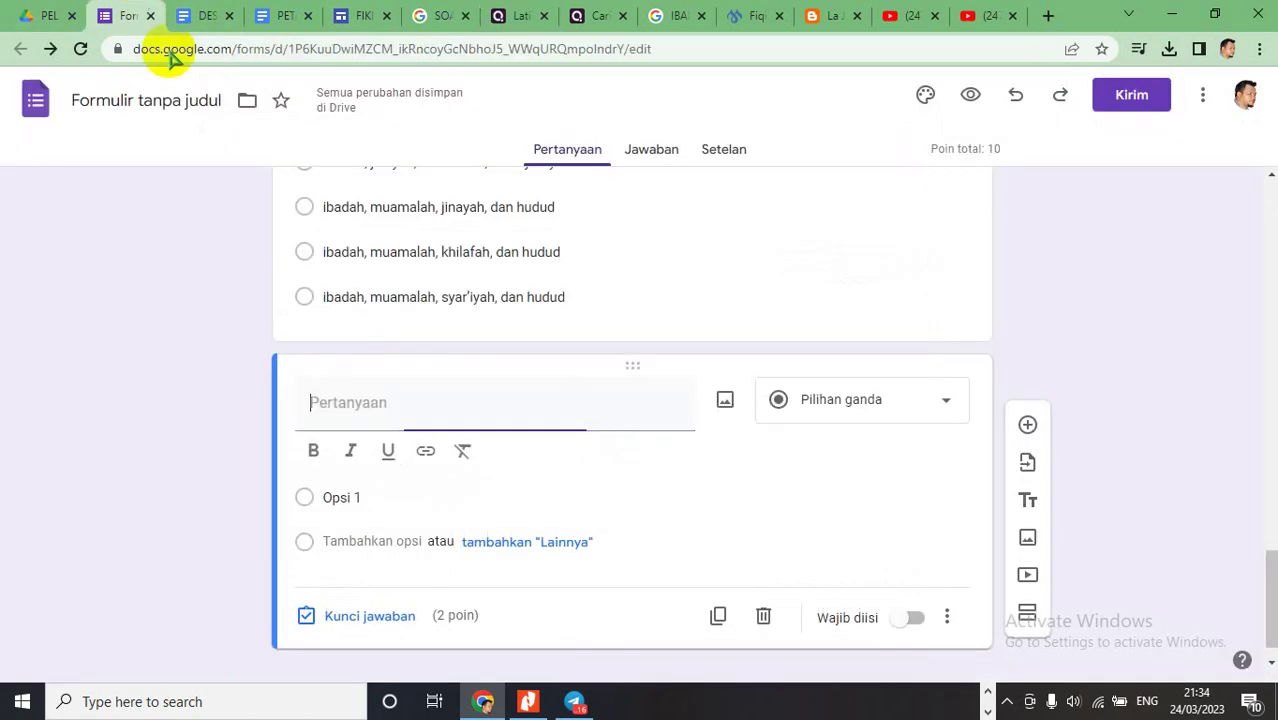
pyautogui.click(371, 405)
pyautogui.hotkey('ctrl', 'v')
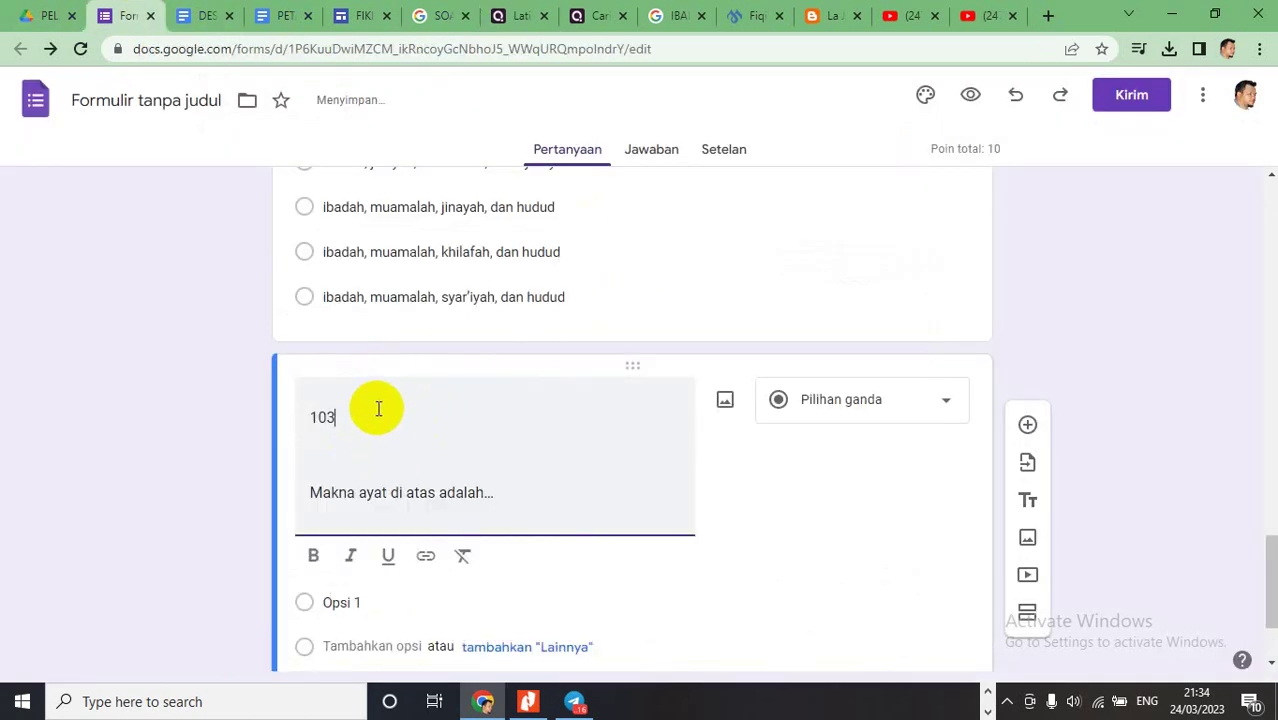
# - Copy the Arabic verse of Quizizz question 5 beside "103" in the title and remove the blank line above "Makna ayat di atas adalah..."
pyautogui.click(505, 16)
pyautogui.moveTo(463, 300); pyautogui.dragTo(276, 303)
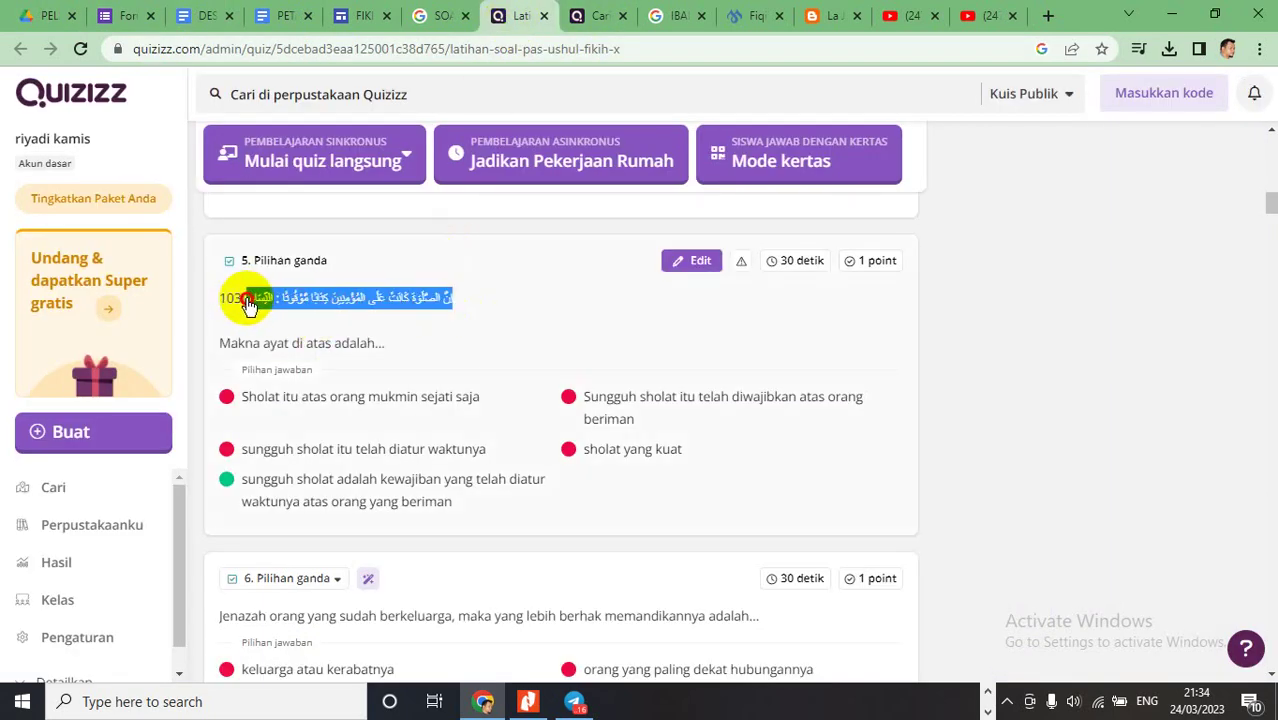
pyautogui.click(135, 14)
pyautogui.click(426, 421)
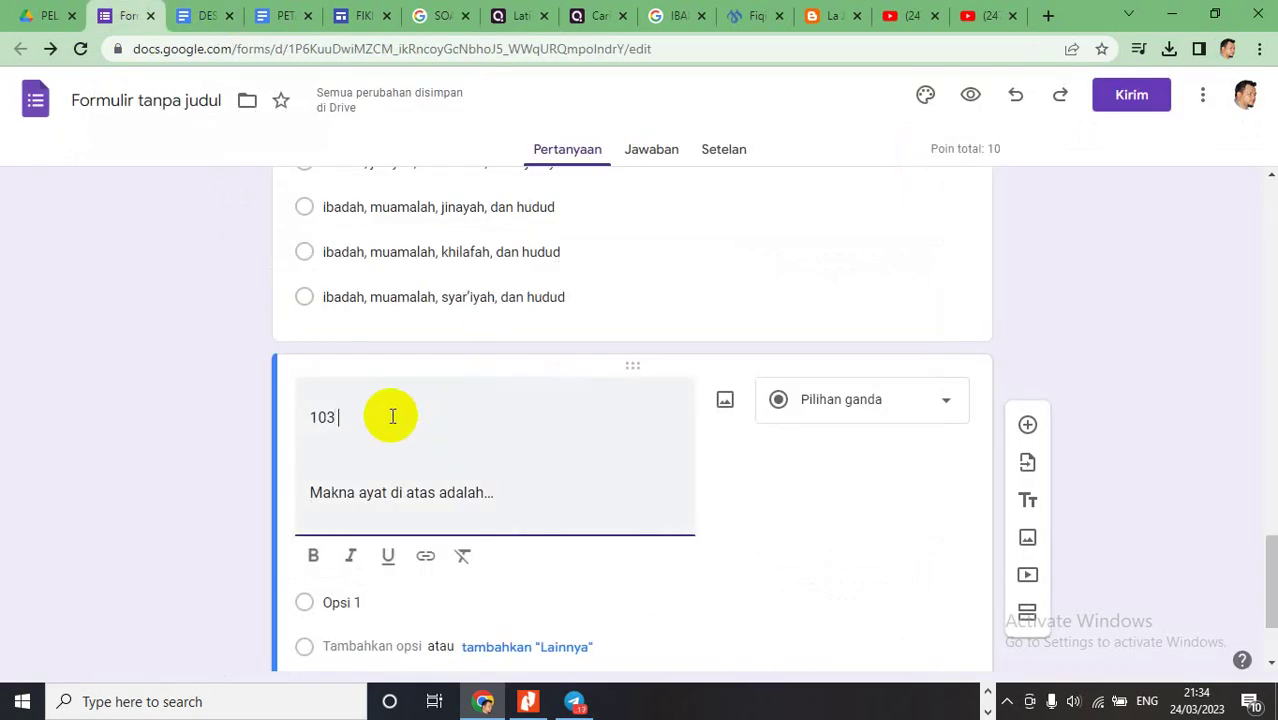
pyautogui.hotkey('ctrl', 'v')
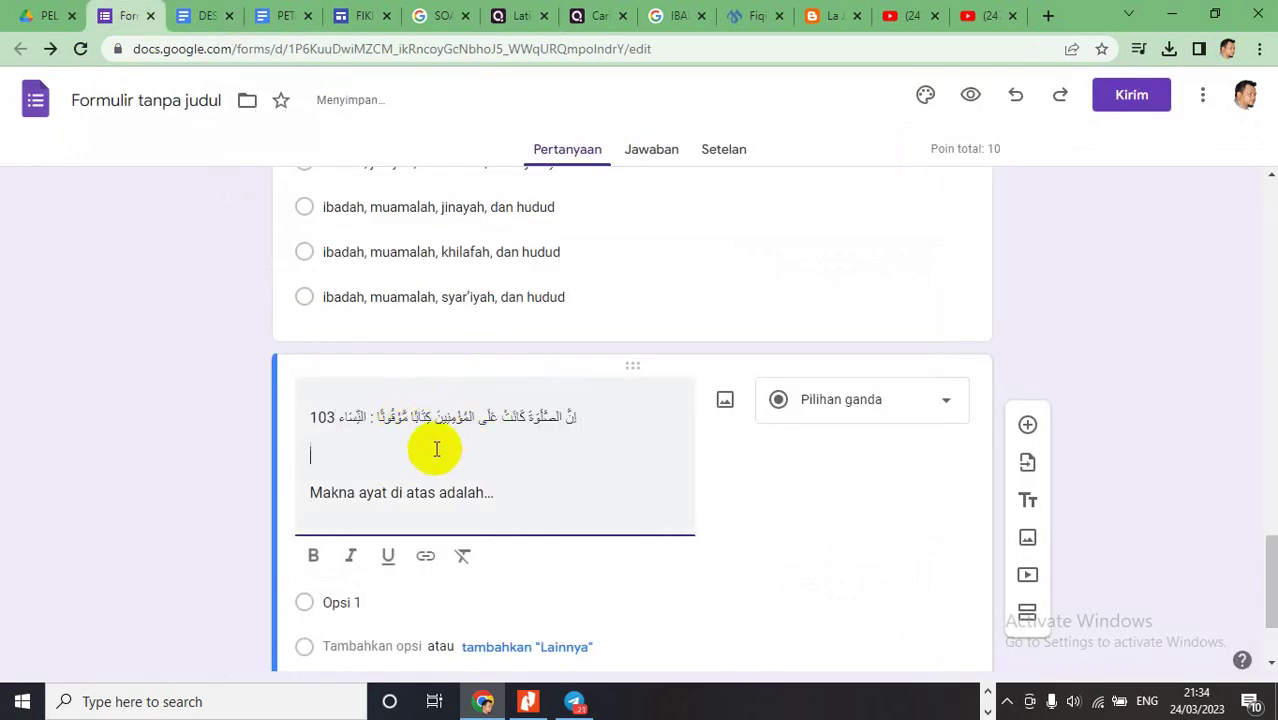
pyautogui.press('Delete')
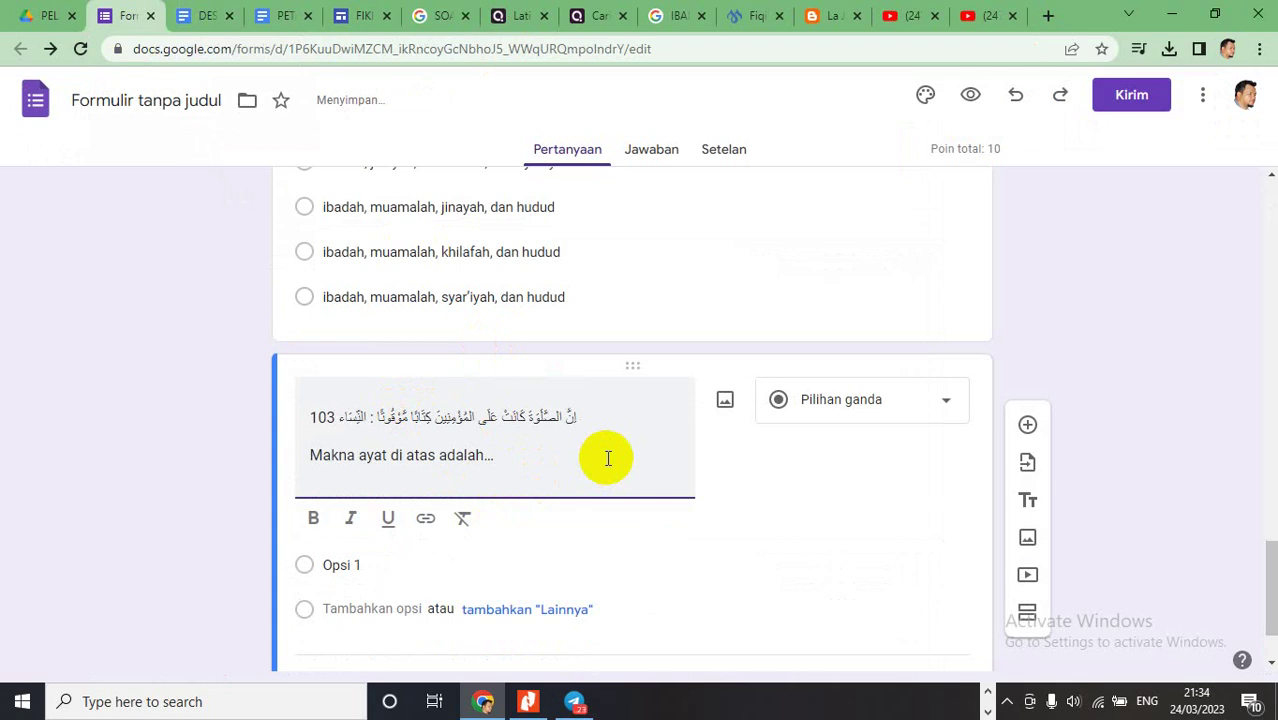
# - Copy the five answer choices of Quizizz question 5 into the options of the "Makna ayat di atas adalah..." question
pyautogui.click(517, 15)
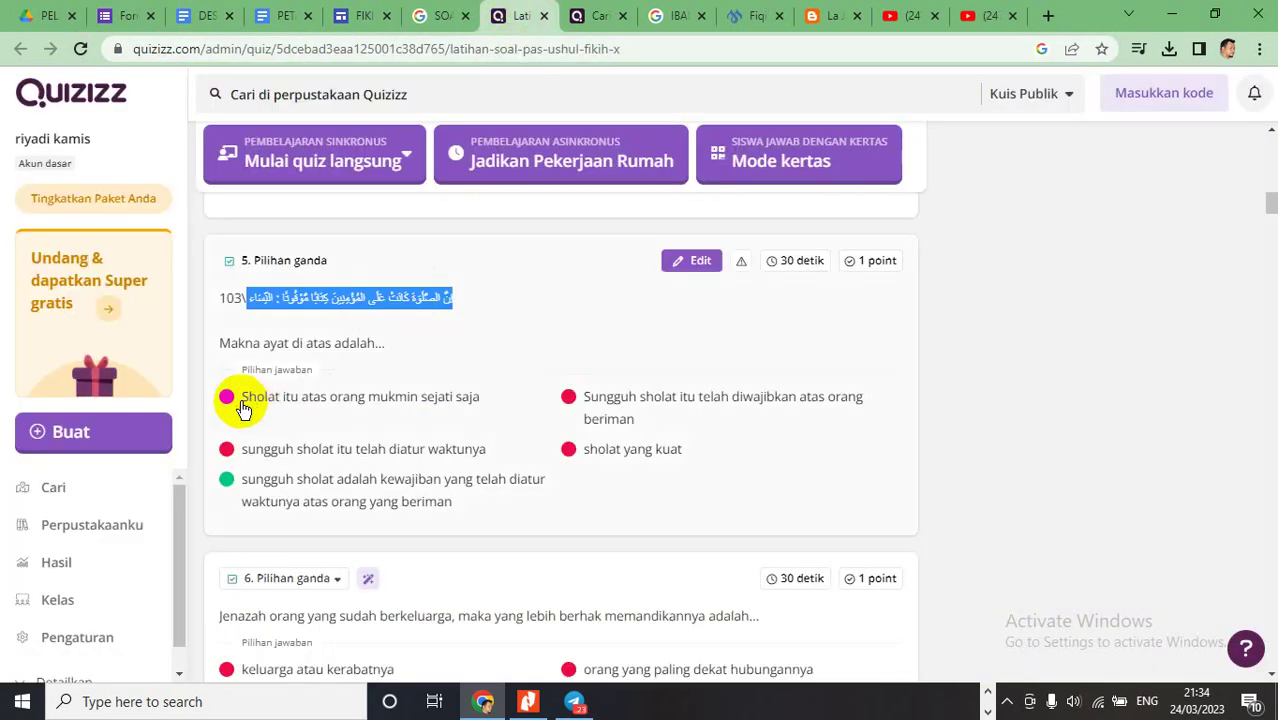
pyautogui.moveTo(242, 400); pyautogui.dragTo(490, 500)
pyautogui.hotkey('ctrl', 'c')
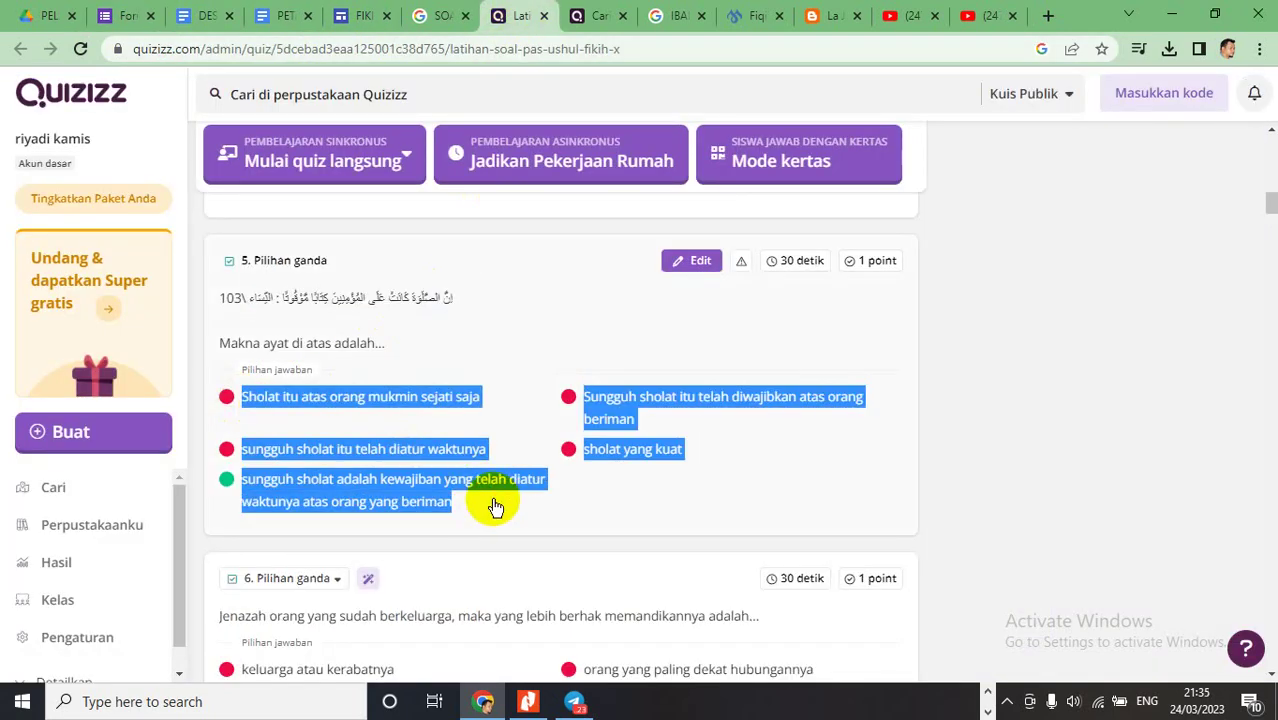
pyautogui.click(115, 15)
pyautogui.click(358, 562)
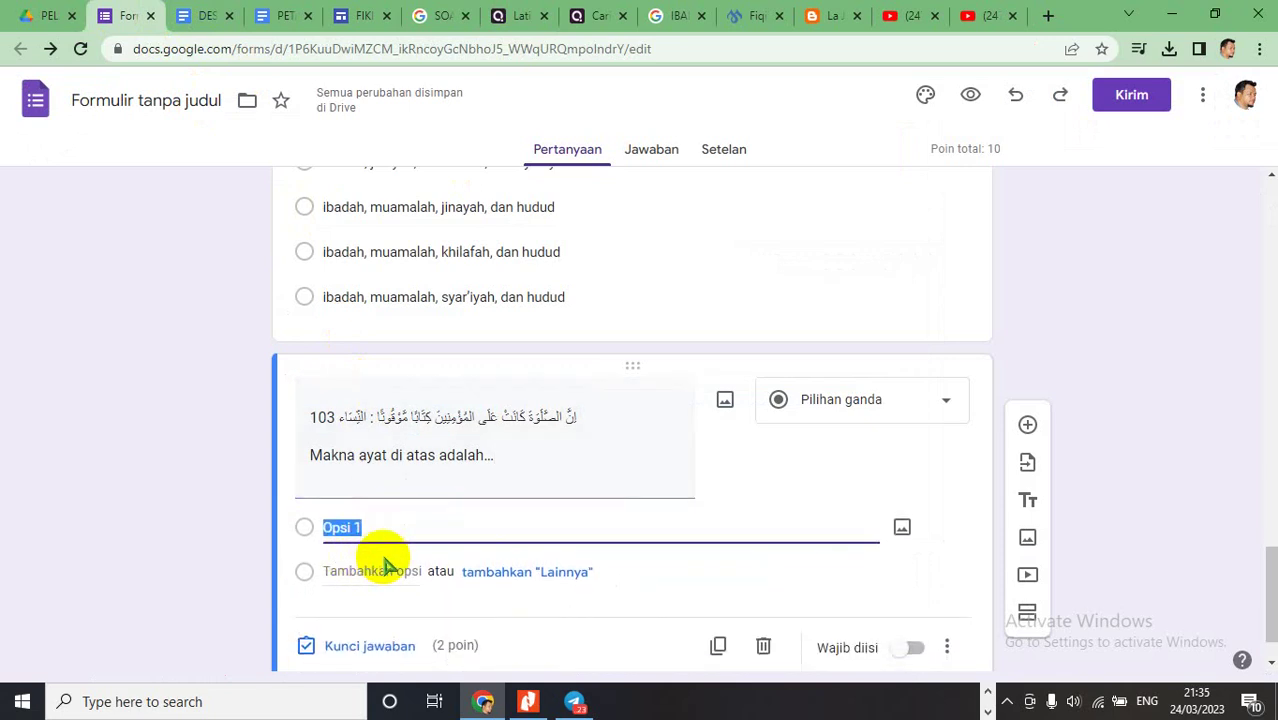
pyautogui.hotkey('ctrl', 'v')
# - Delete the four blank options between the answers of the "Makna ayat di atas adalah..." question
pyautogui.scroll(3, 901, 342)
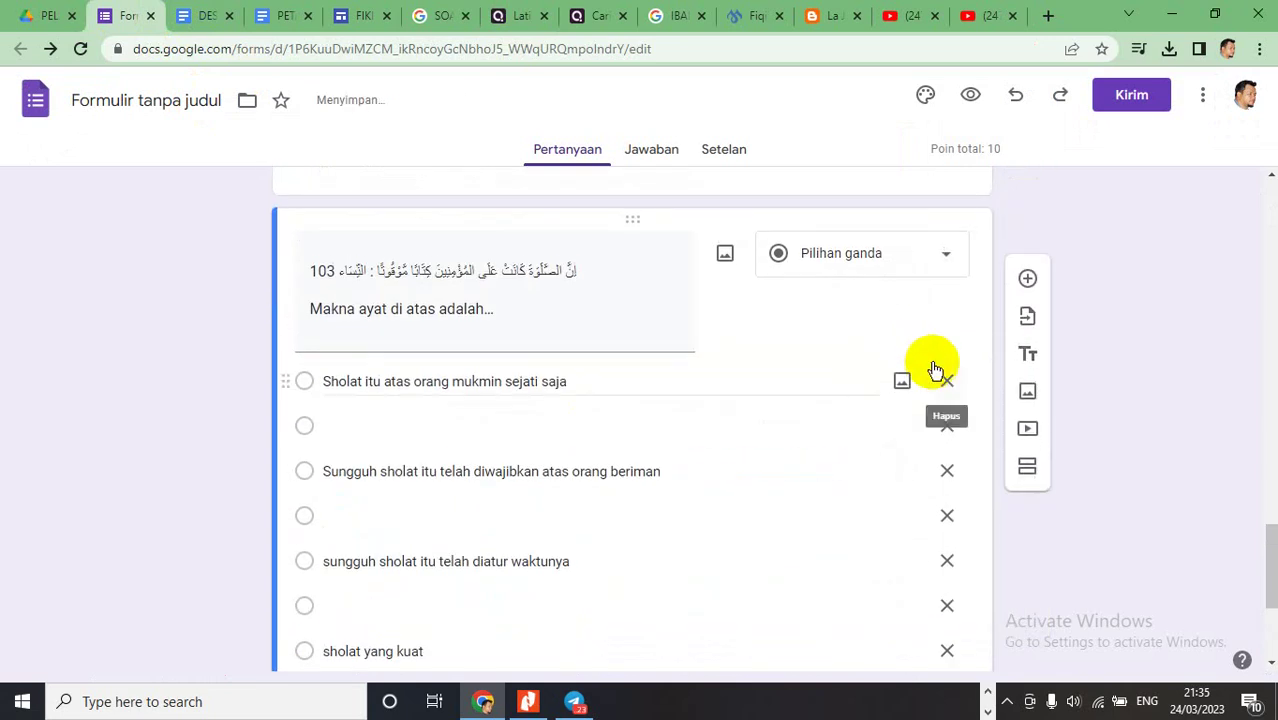
pyautogui.click(944, 430)
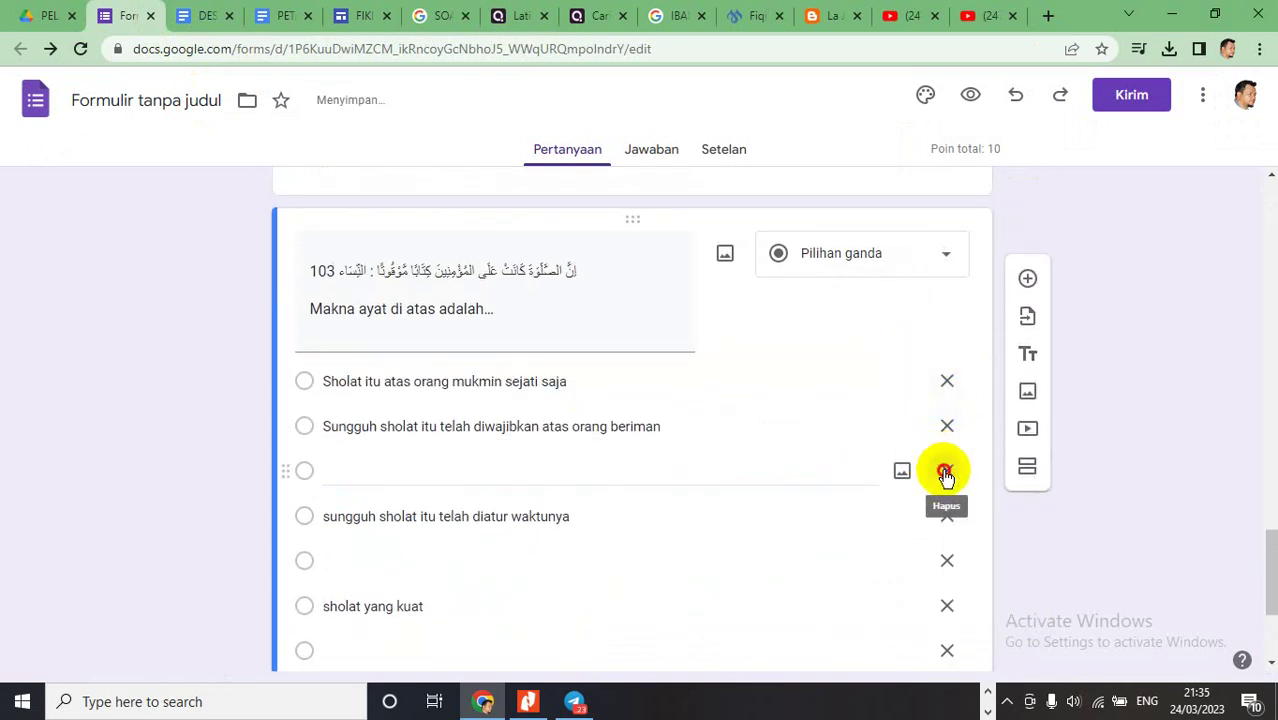
pyautogui.click(944, 467)
pyautogui.click(946, 515)
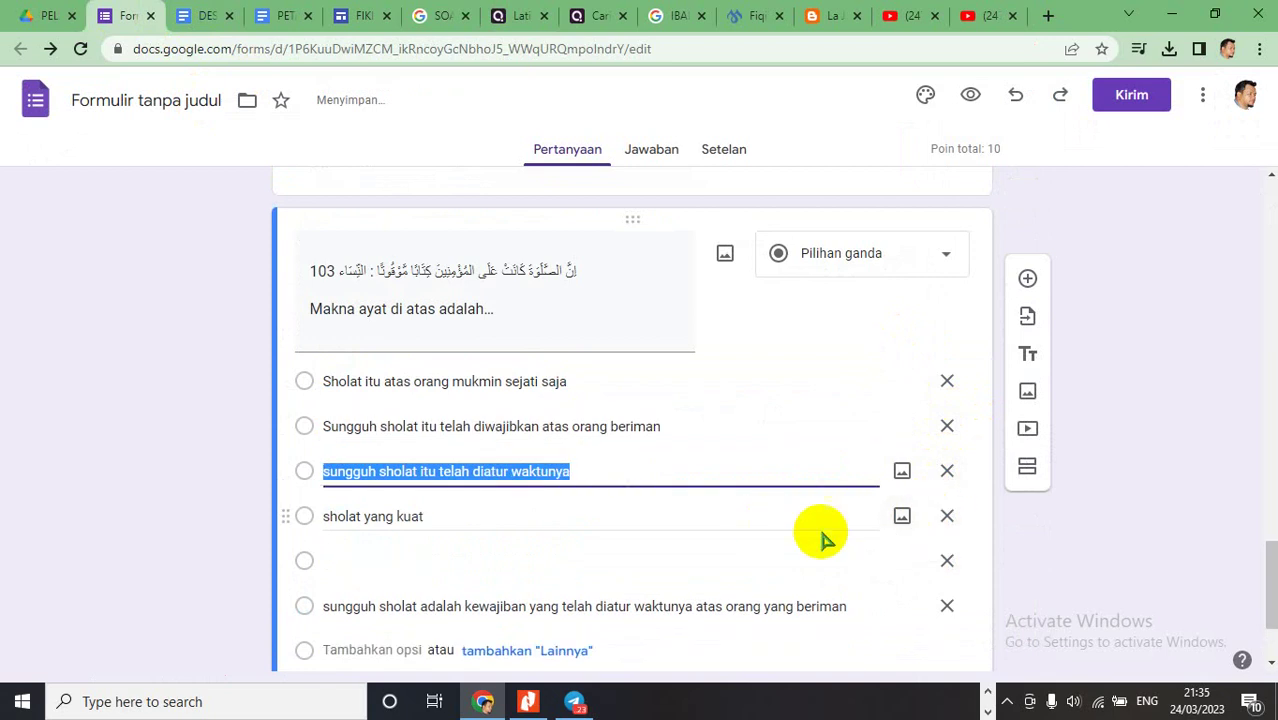
pyautogui.click(946, 560)
# - Mark "sungguh sholat adalah kewajiban yang telah diatur waktunya atas orang yang beriman" as the correct answer, checking it against Quizizz question 5
pyautogui.scroll(-2, 651, 534)
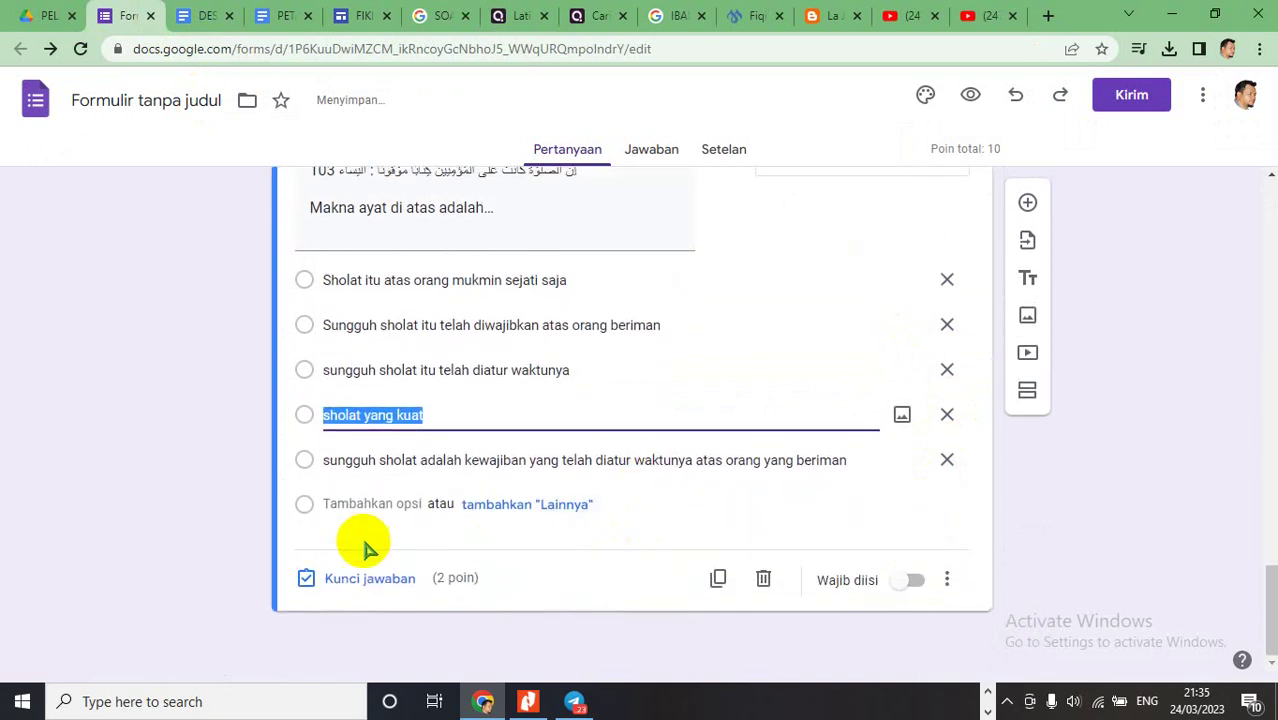
pyautogui.click(392, 580)
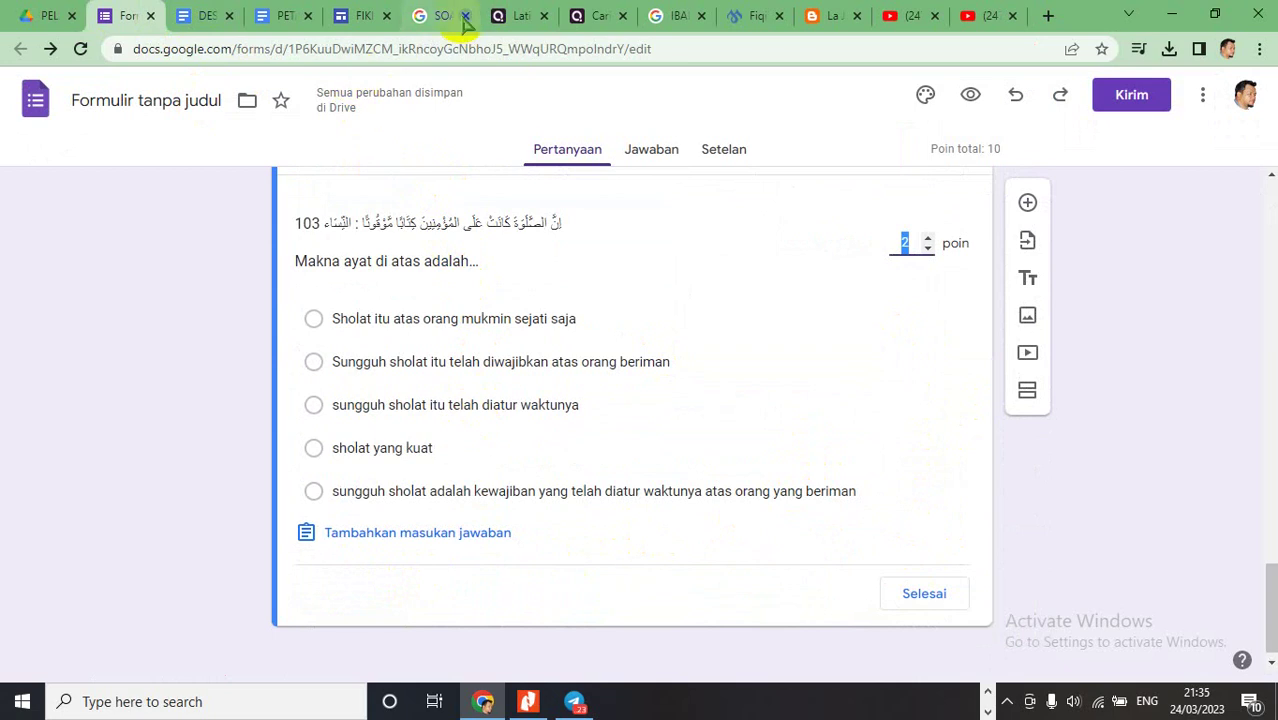
pyautogui.click(512, 16)
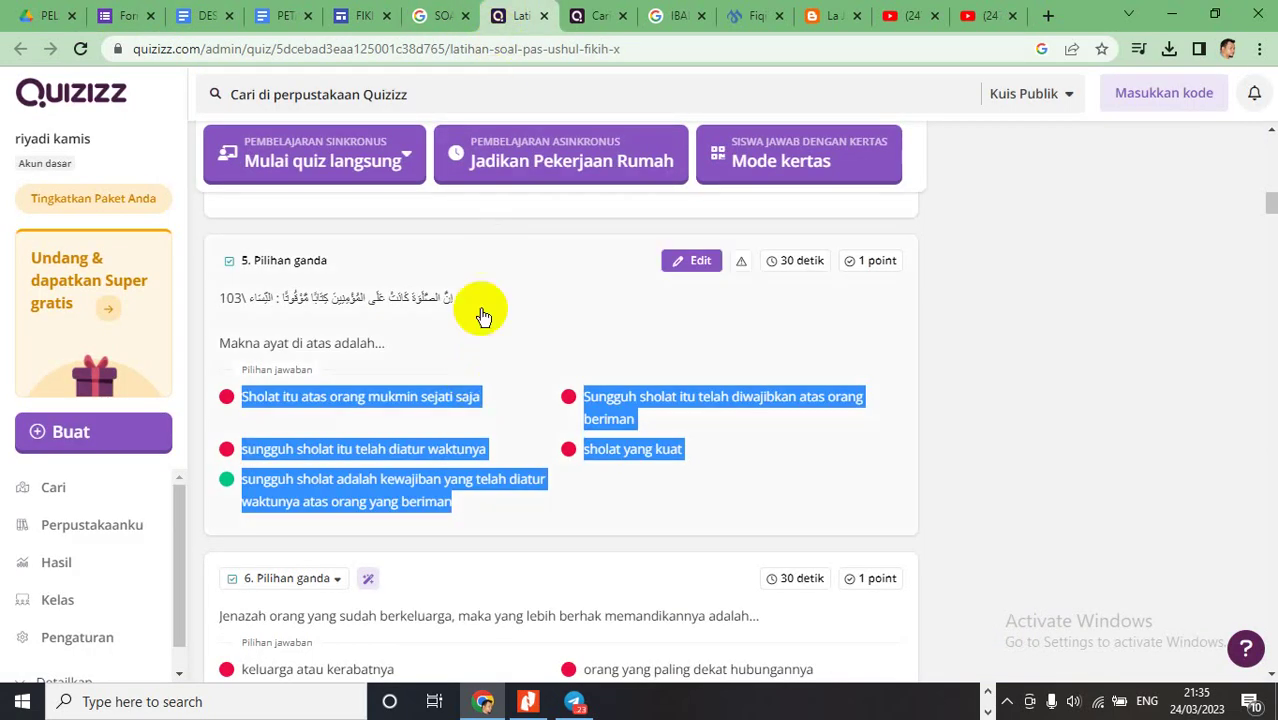
pyautogui.click(130, 17)
pyautogui.click(338, 492)
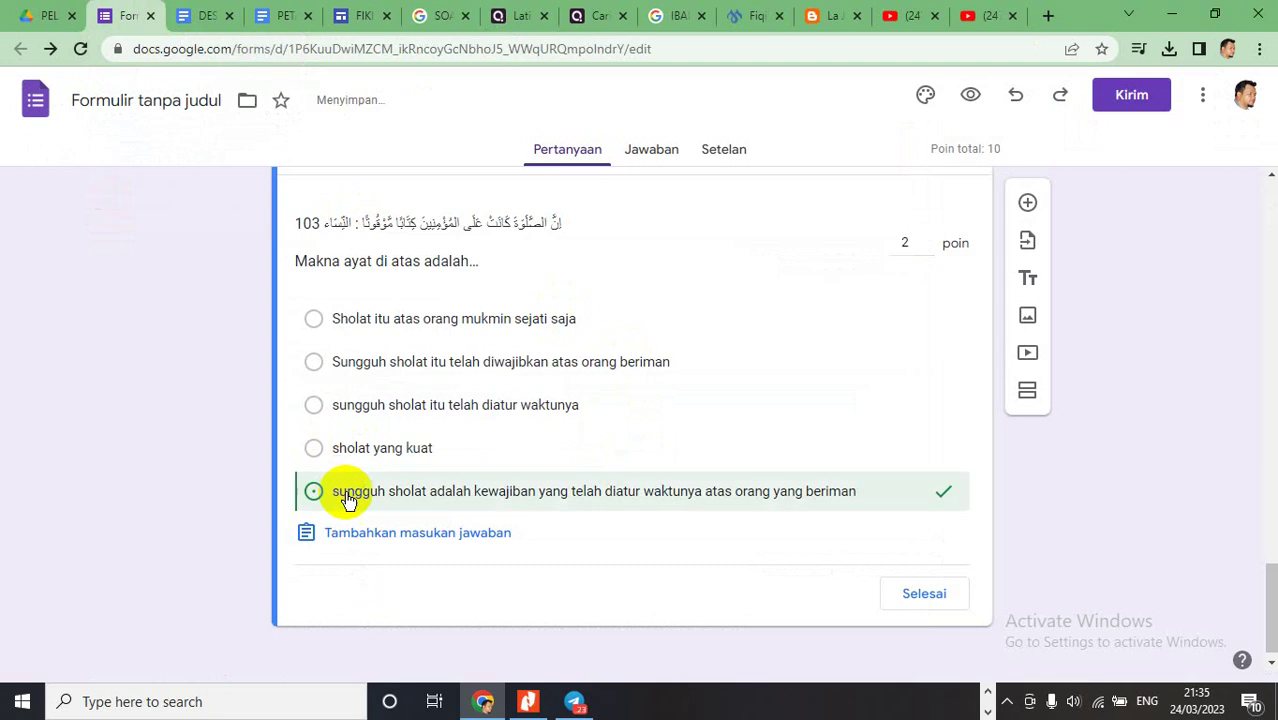
pyautogui.click(912, 594)
# - Generate a shortened share link for the form in its send options
pyautogui.scroll(10, 877, 380)
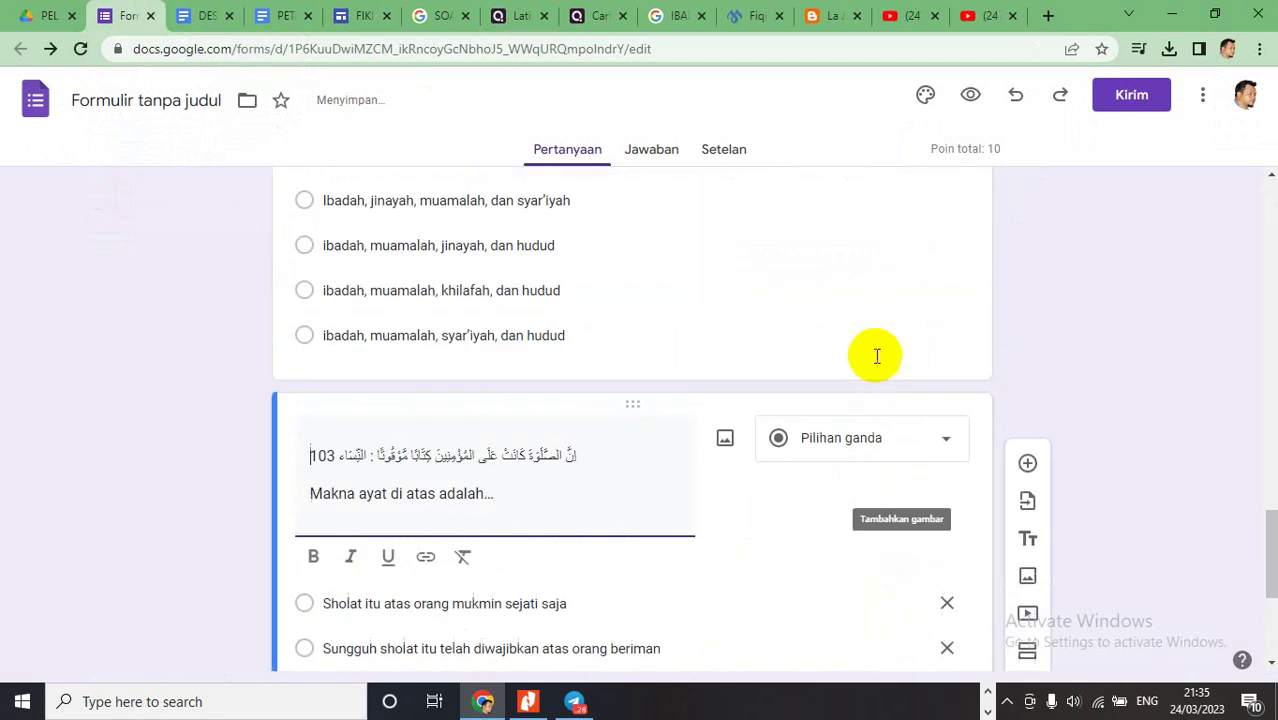
pyautogui.scroll(8, 797, 287)
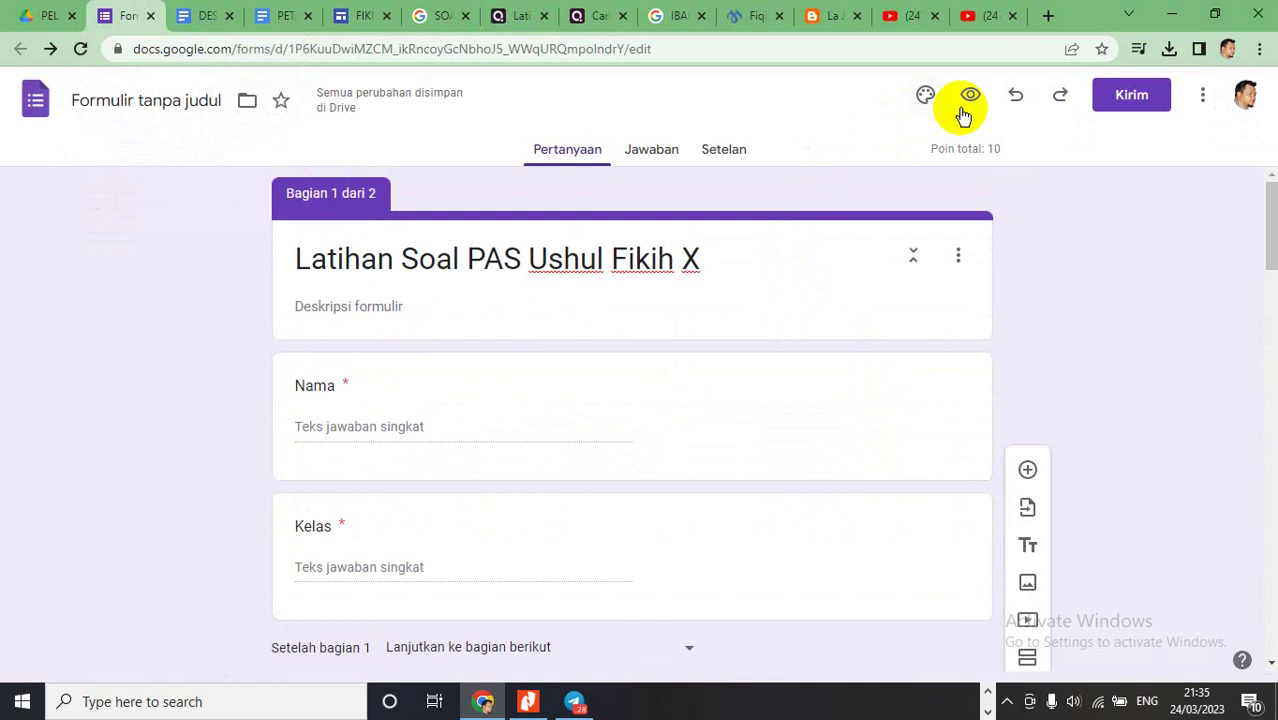
pyautogui.click(1131, 97)
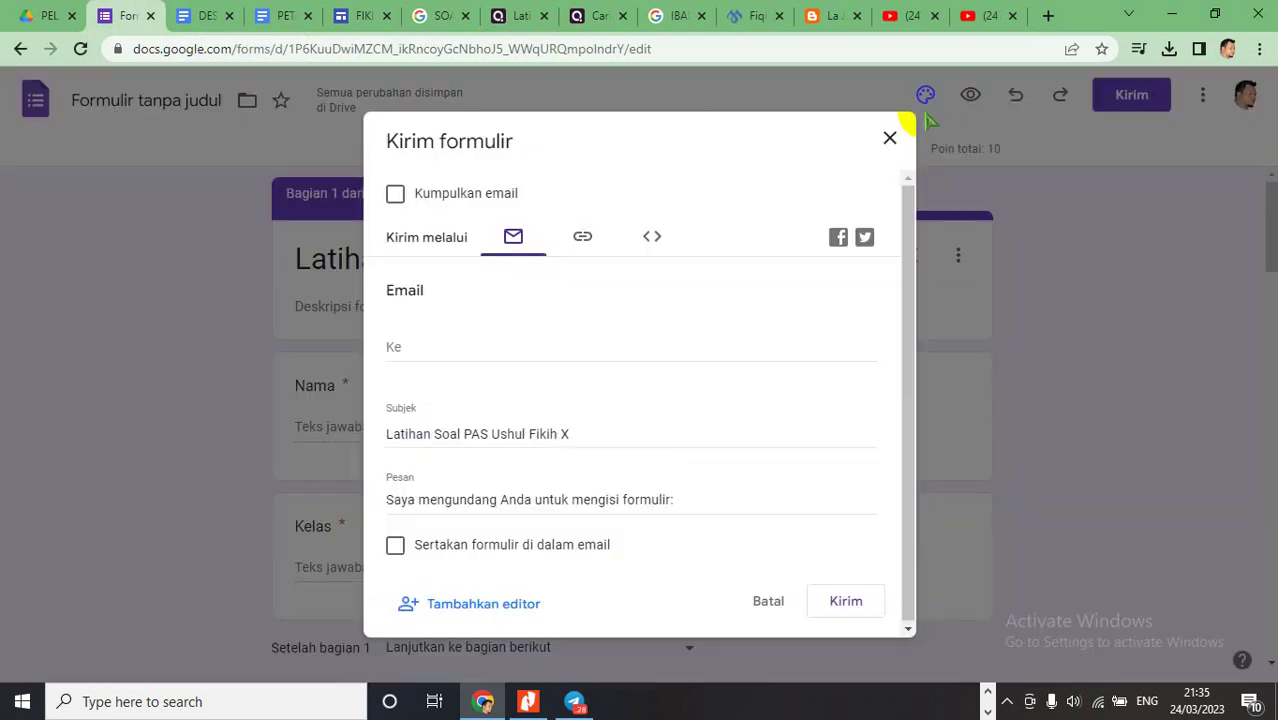
pyautogui.click(576, 238)
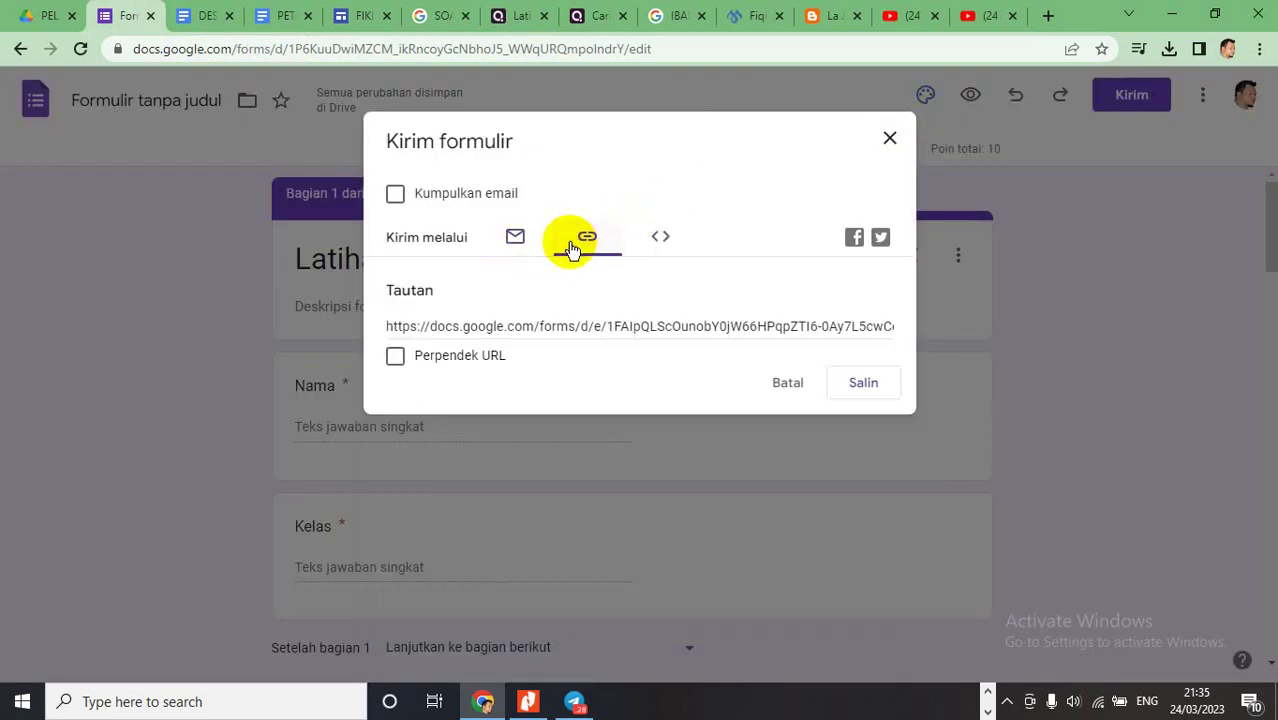
pyautogui.click(396, 358)
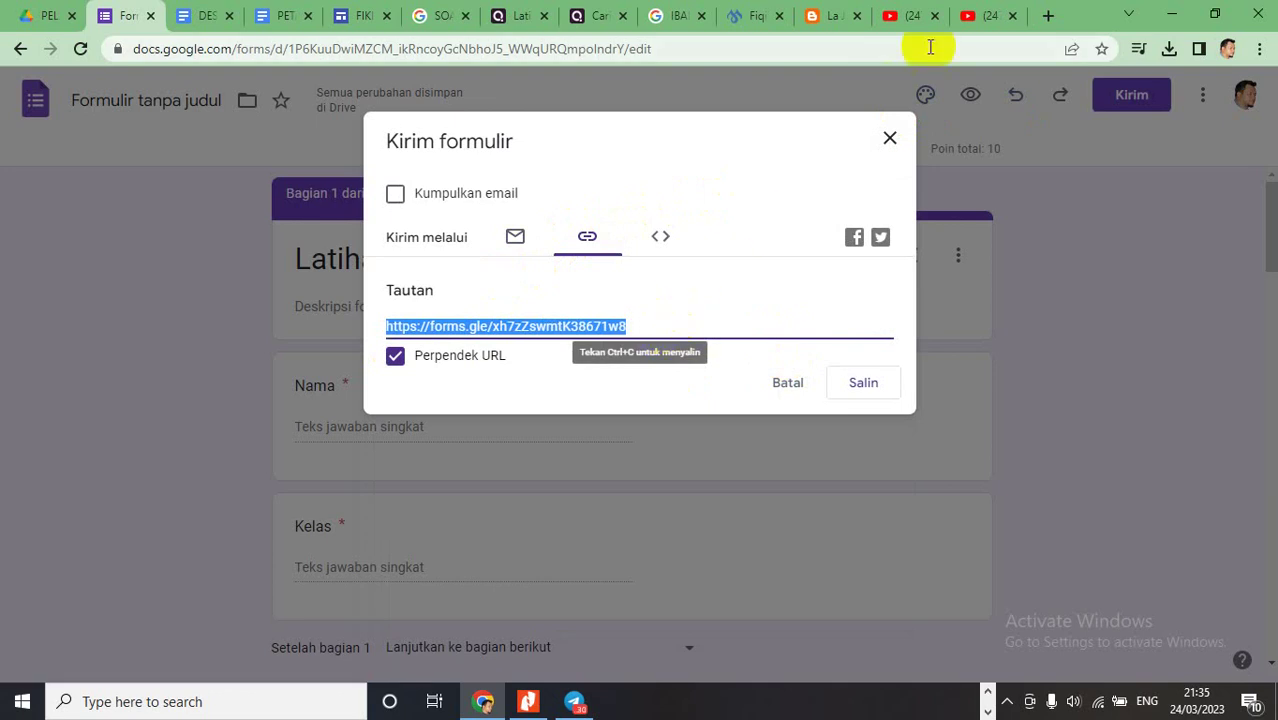
# - Open the shortened form link in a new browser tab and complete its identity page with a student name and class "X-1"
pyautogui.click(1048, 15)
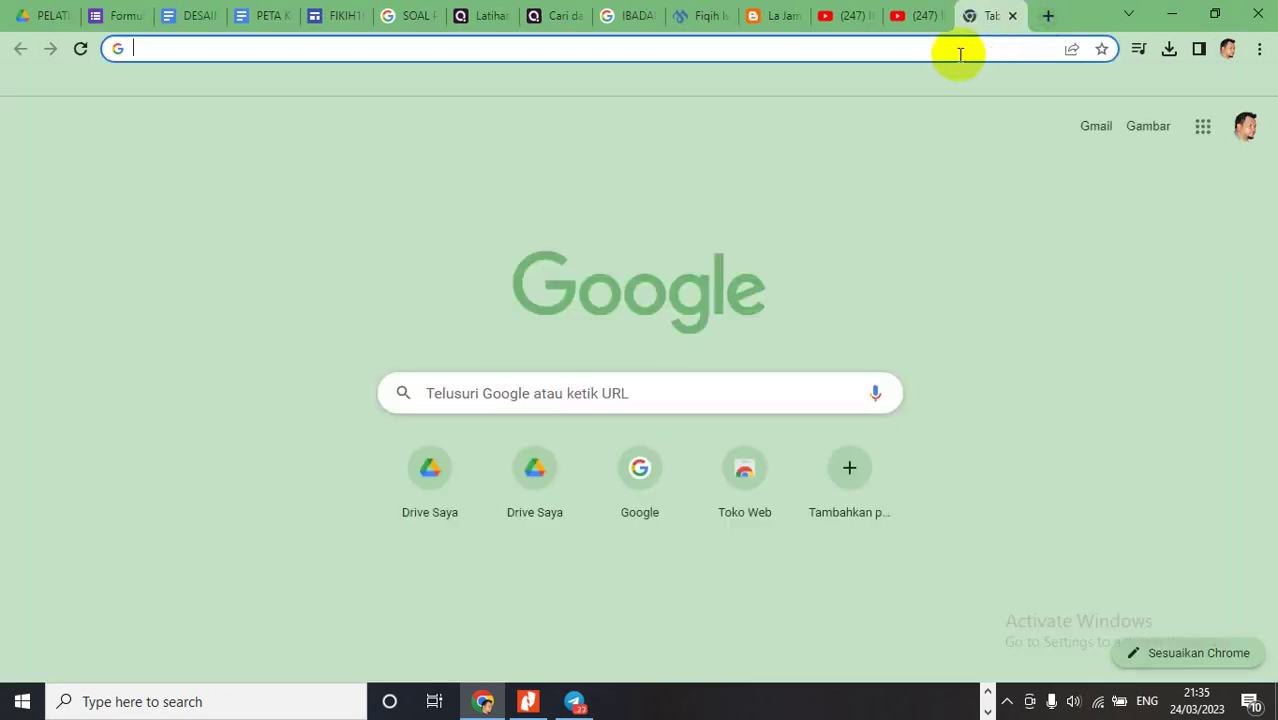
pyautogui.write('https://forms.gle/xh7zZswmtK38671w8')
pyautogui.click(237, 84)
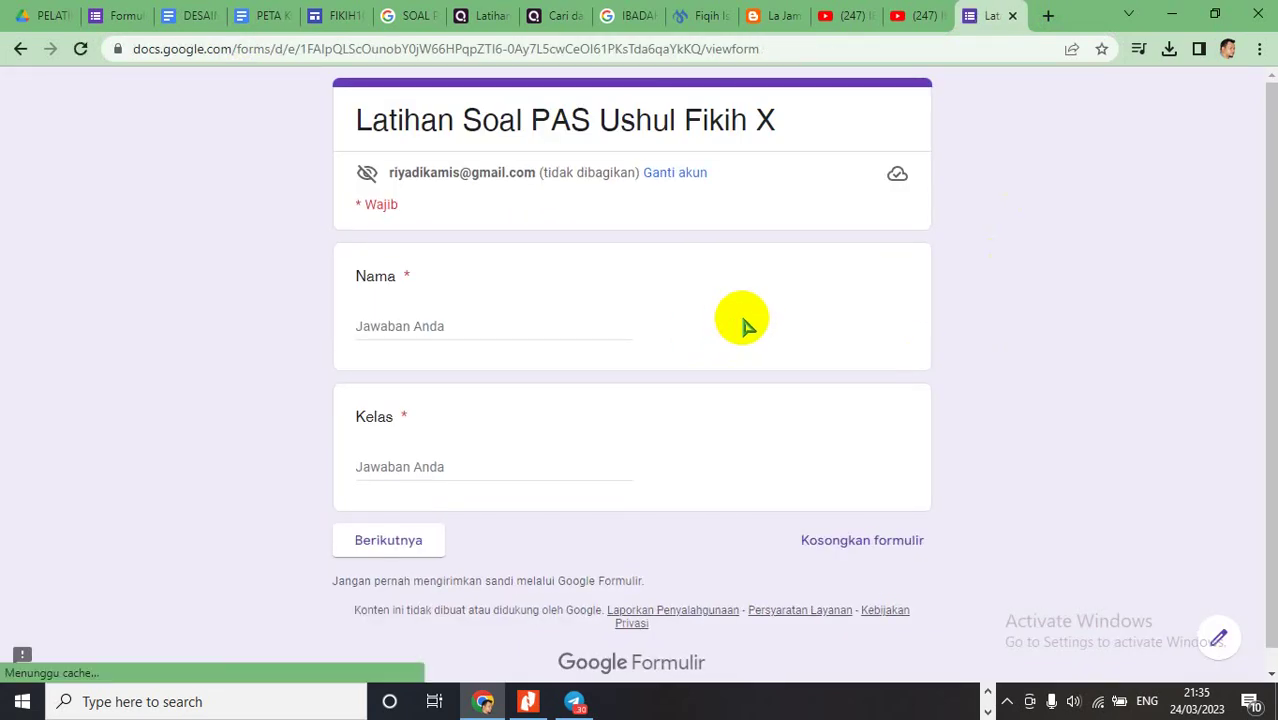
pyautogui.click(405, 305)
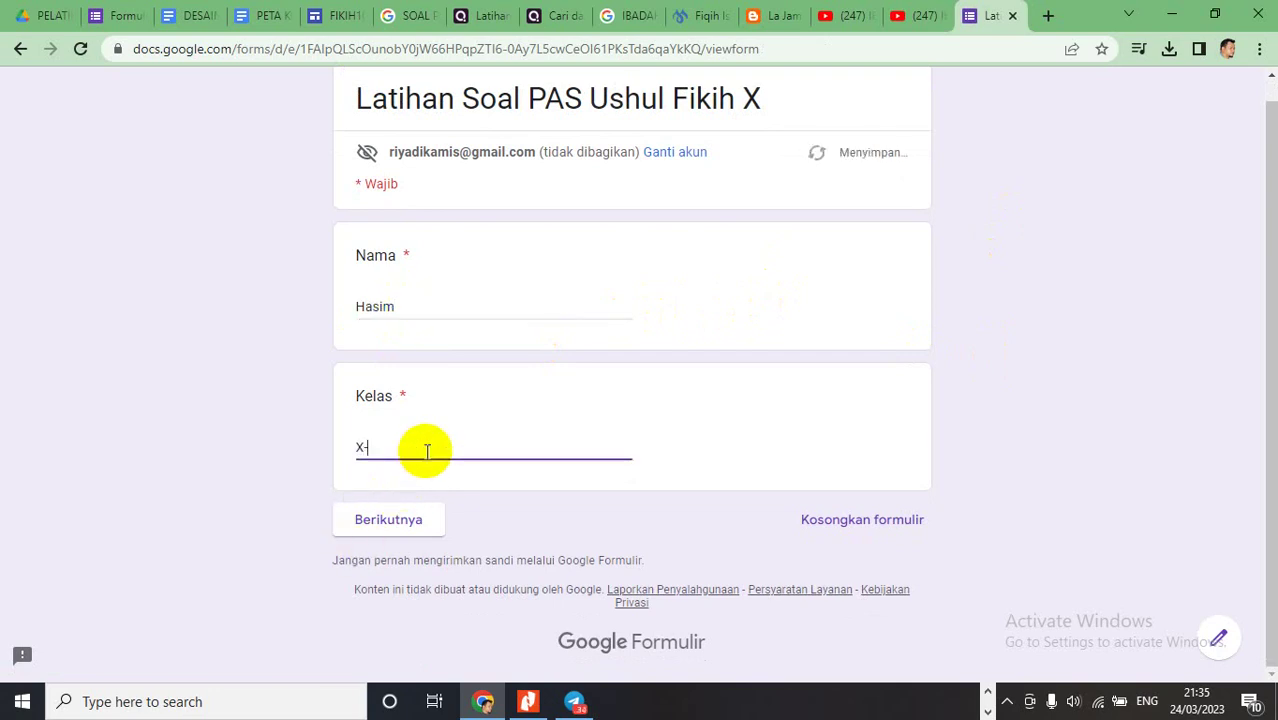
pyautogui.click(381, 535)
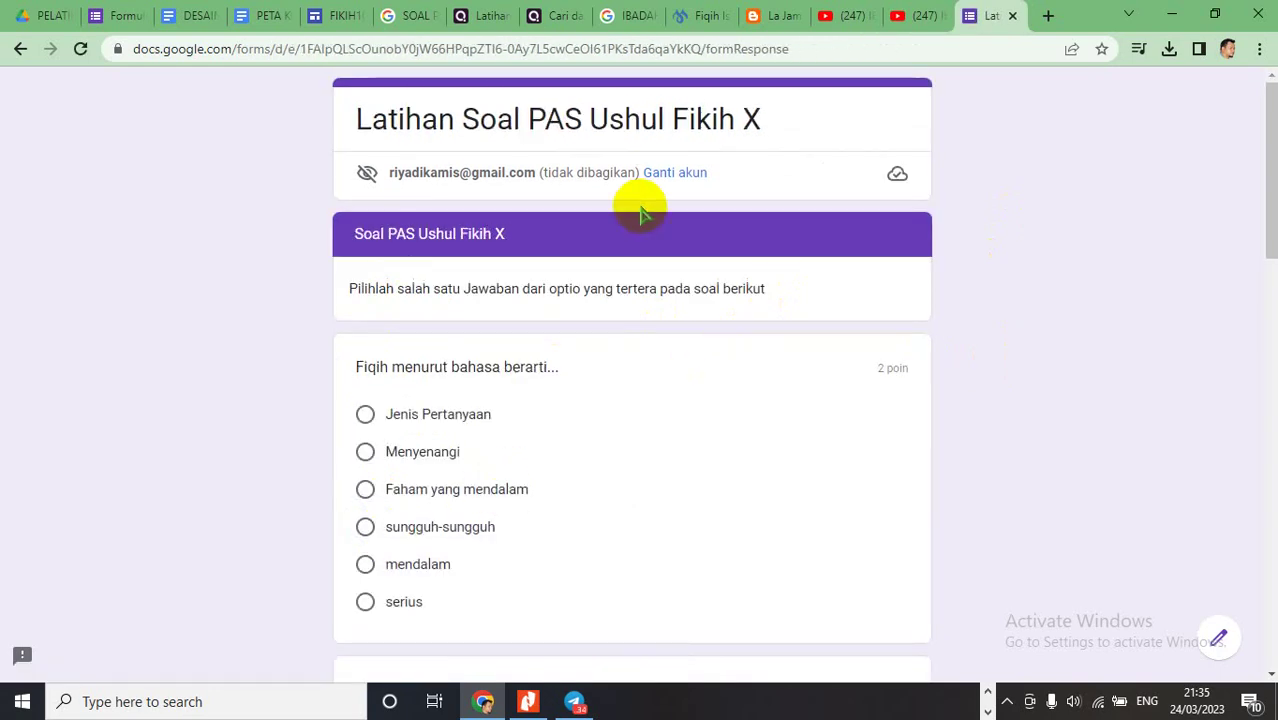
# - Look through the quiz and answer the first three questions with "Faham yang mendalam", "Istilah usul fiqih" and "Fikih"
pyautogui.scroll(-2, 630, 240)
pyautogui.scroll(-13, 670, 294)
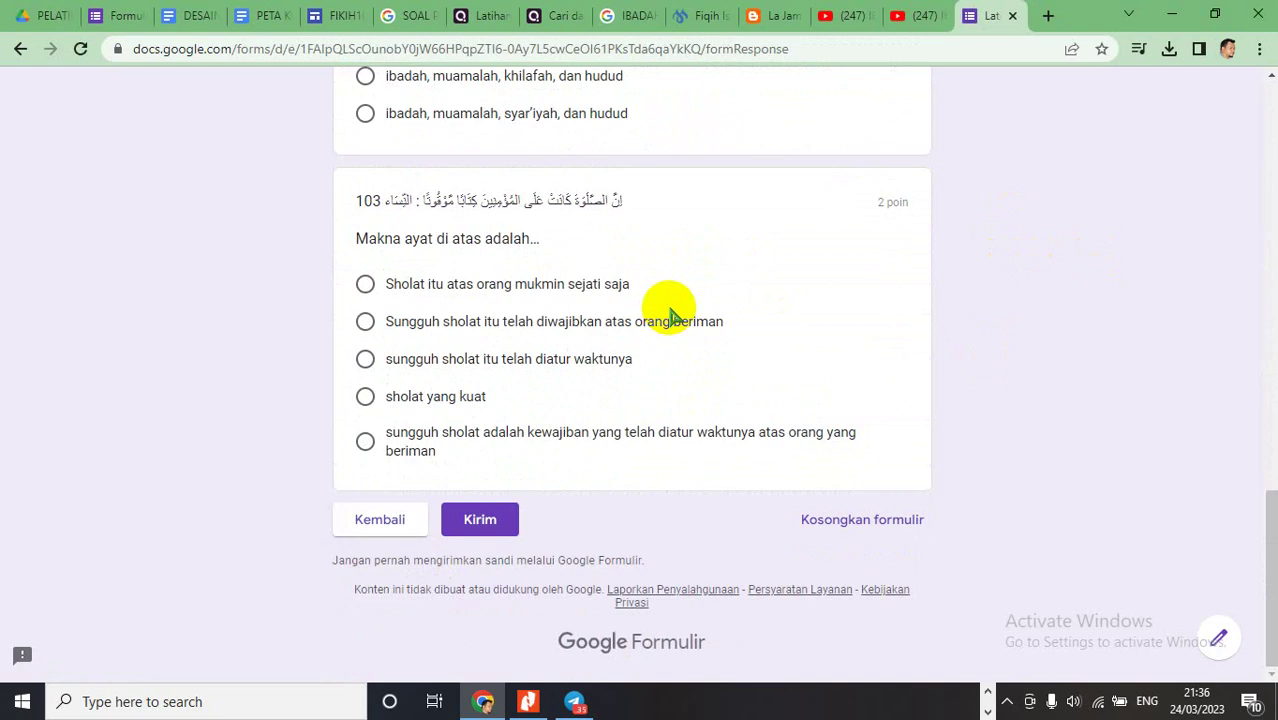
pyautogui.scroll(11, 672, 316)
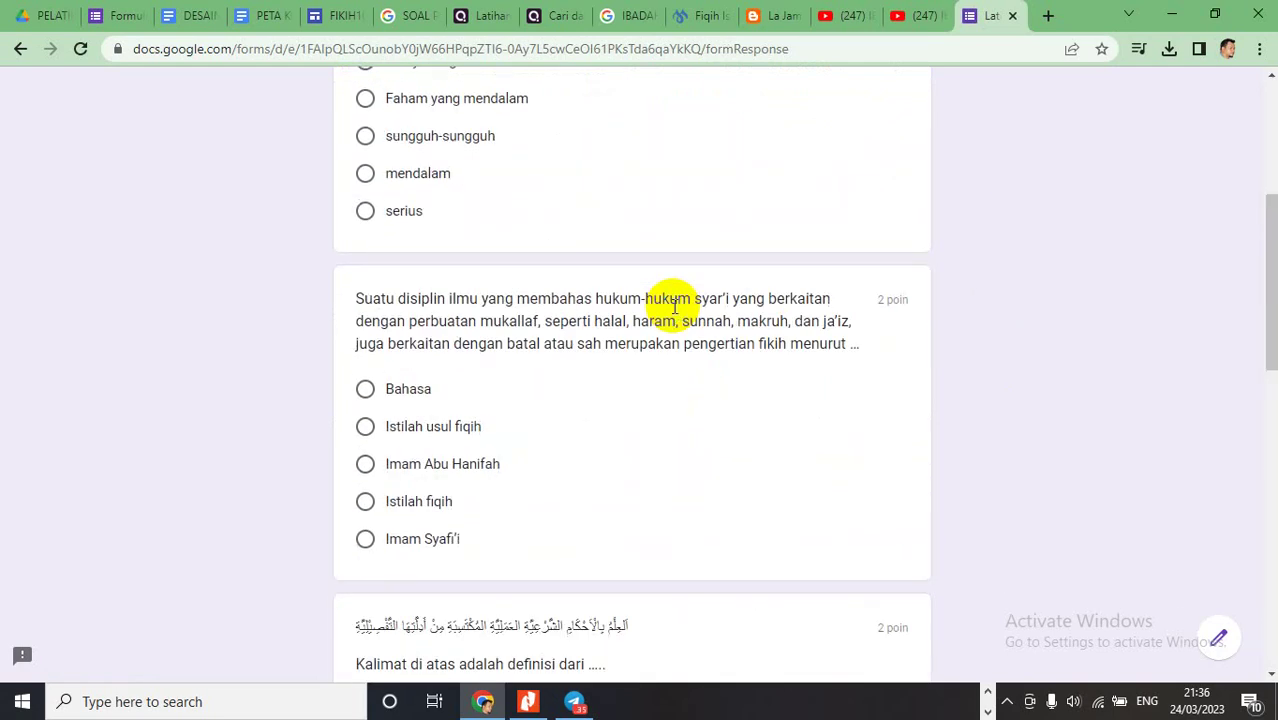
pyautogui.scroll(3, 674, 306)
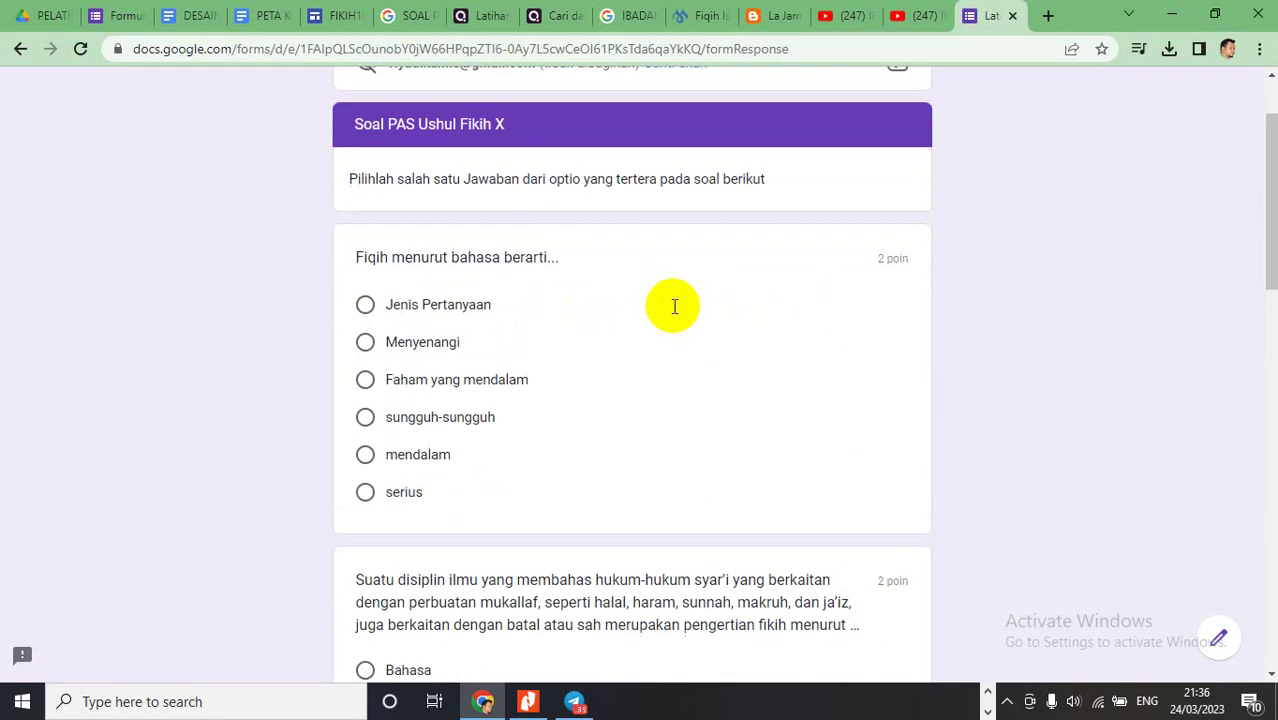
pyautogui.click(410, 383)
pyautogui.scroll(2, 440, 290)
pyautogui.scroll(-5, 436, 257)
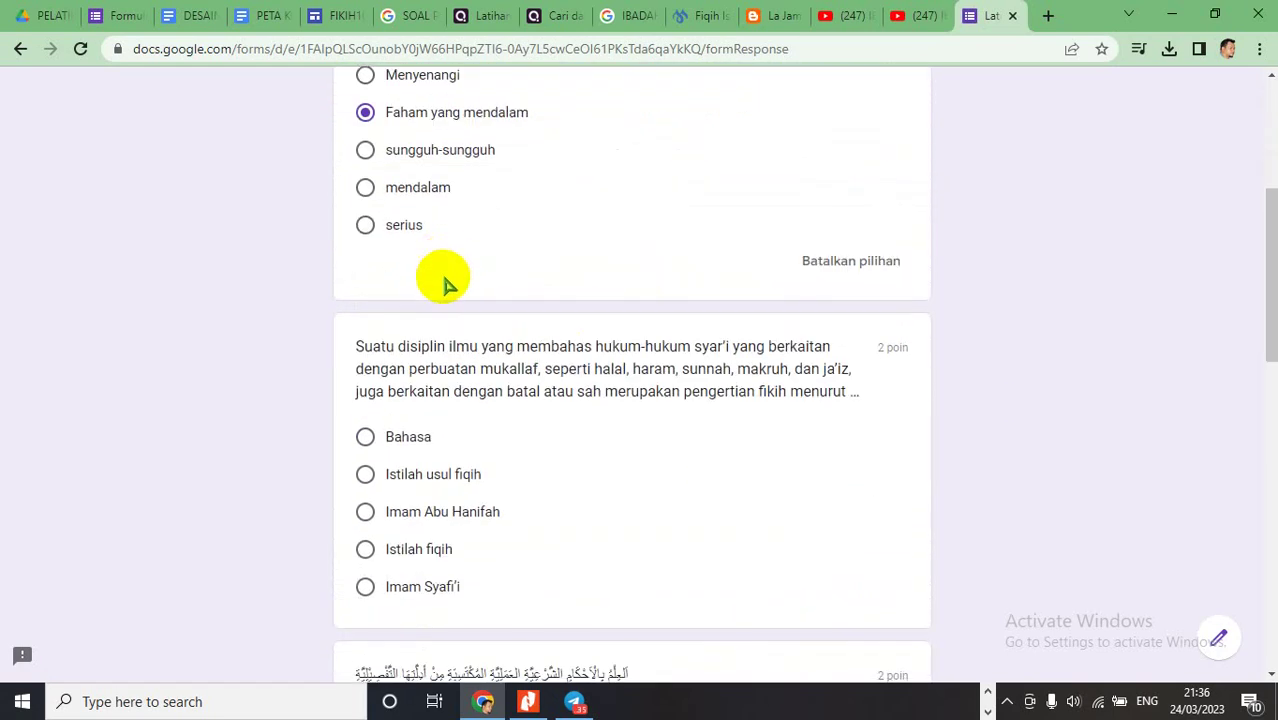
pyautogui.scroll(-2, 447, 288)
pyautogui.click(450, 296)
pyautogui.scroll(-2, 465, 400)
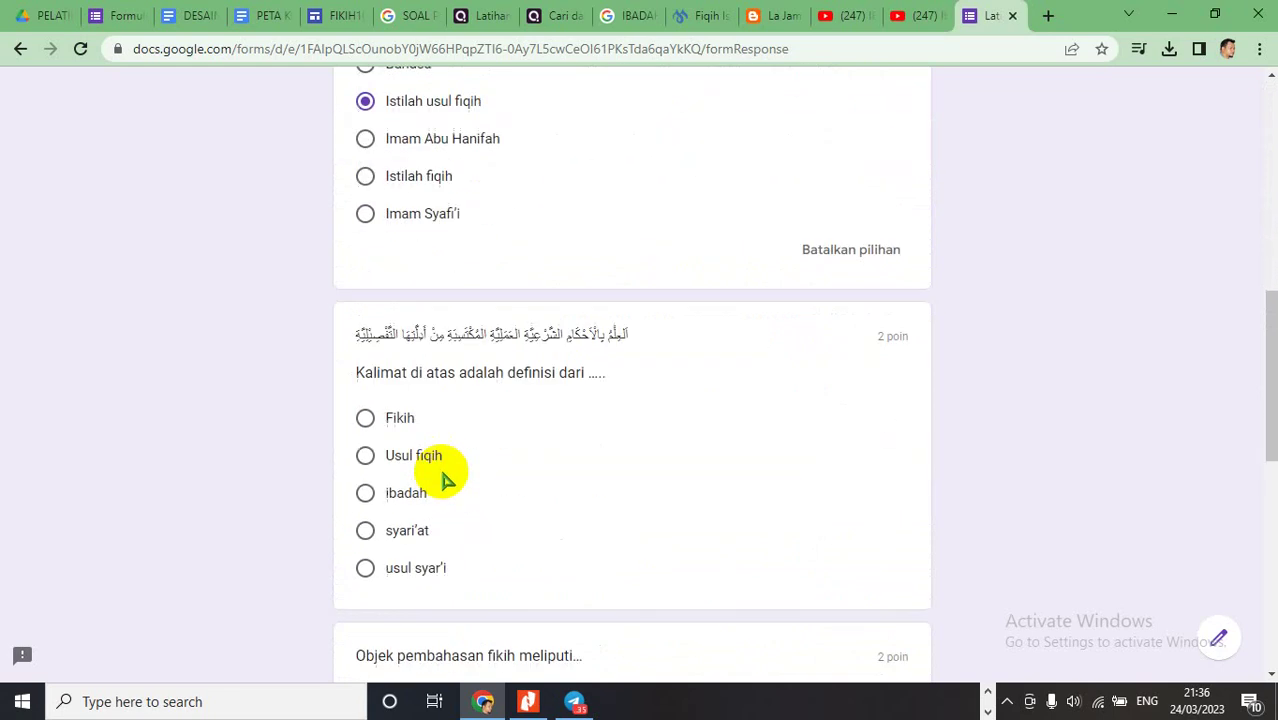
pyautogui.click(400, 425)
pyautogui.scroll(-3, 475, 447)
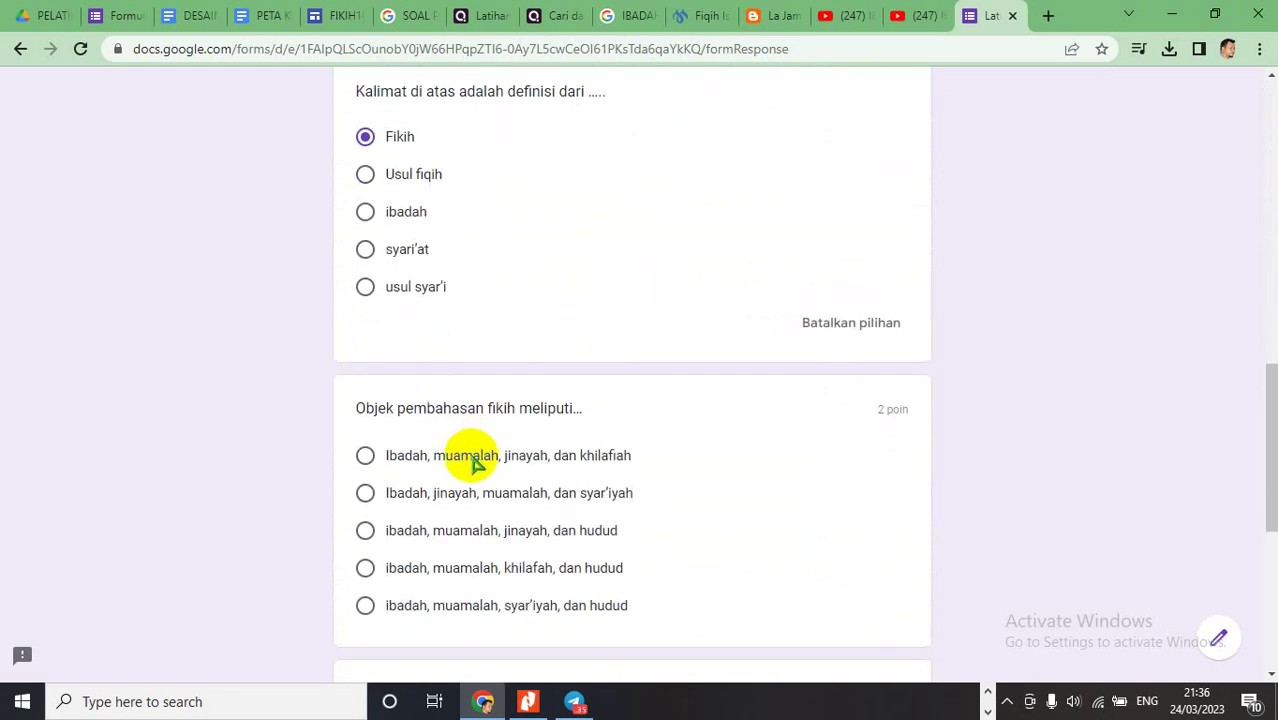
# - Answer "Ibadah, jinayah, muamalah, dan syar'iyah" and "sungguh sholat adalah kewajiban yang telah diatur waktunya atas orang yang beriman" in the last two questions and submit the quiz
pyautogui.click(475, 458)
pyautogui.scroll(-3, 477, 460)
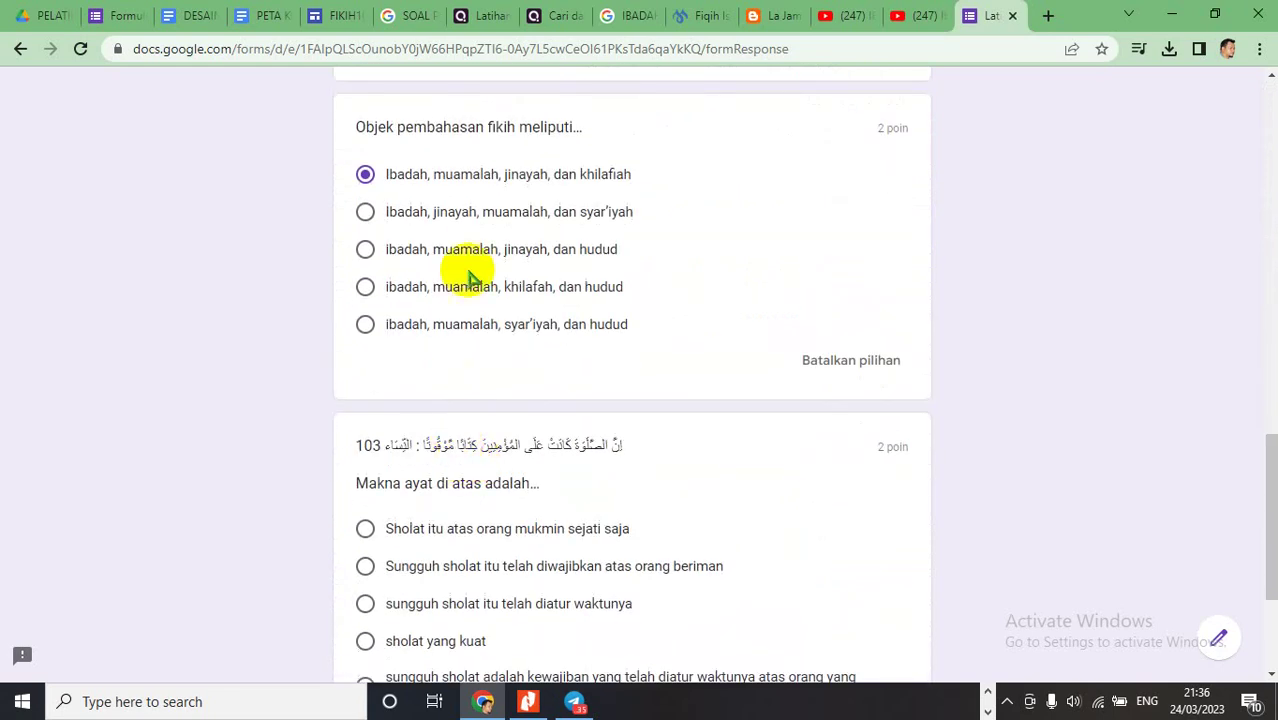
pyautogui.click(507, 222)
pyautogui.scroll(-3, 478, 385)
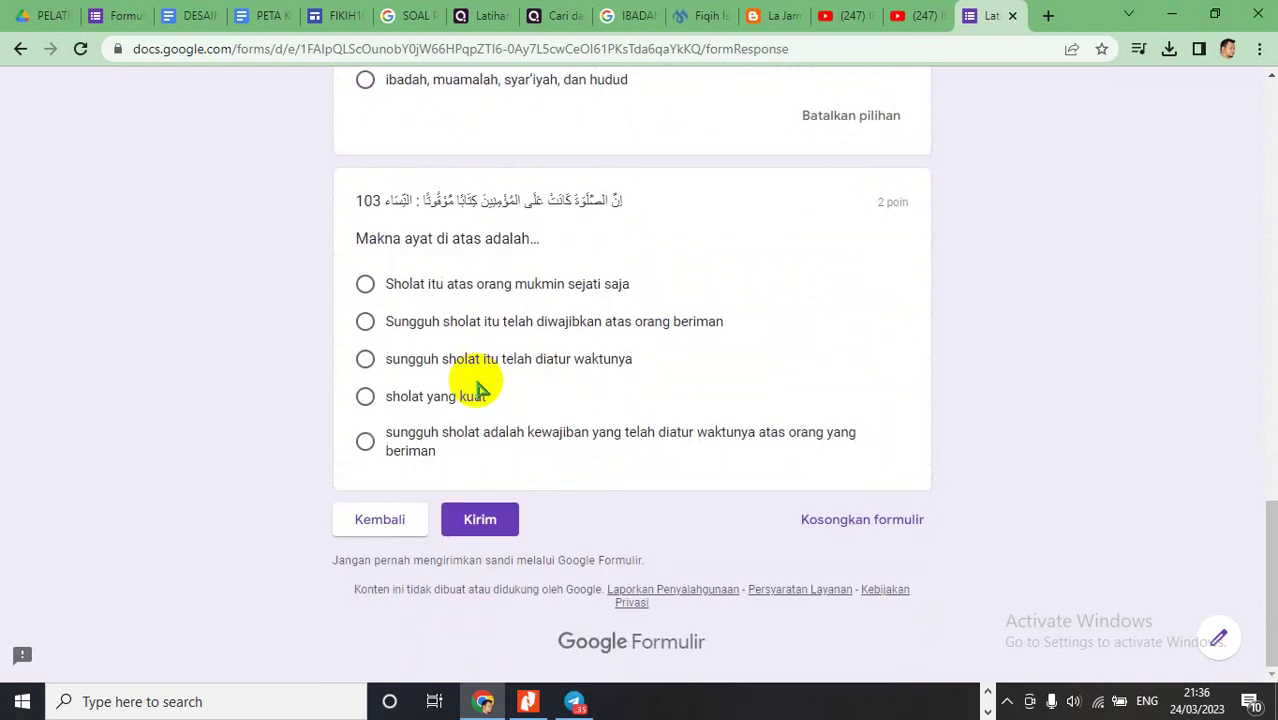
pyautogui.click(455, 445)
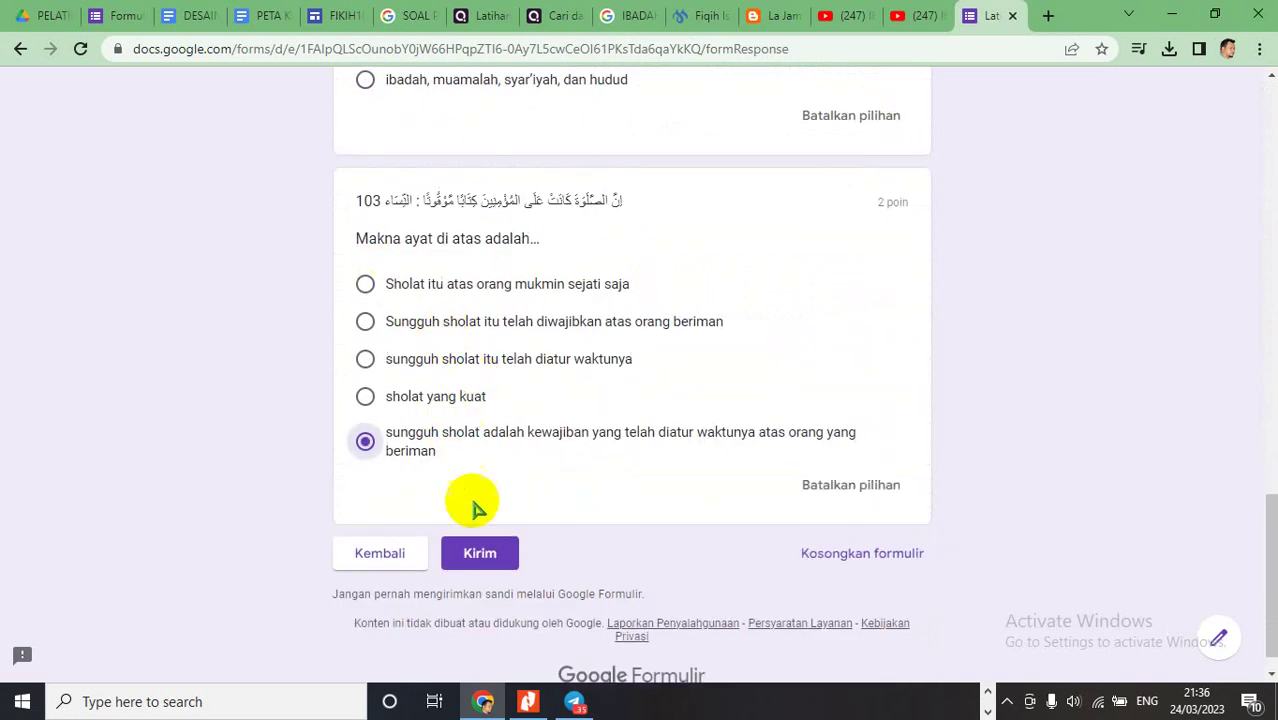
pyautogui.click(482, 552)
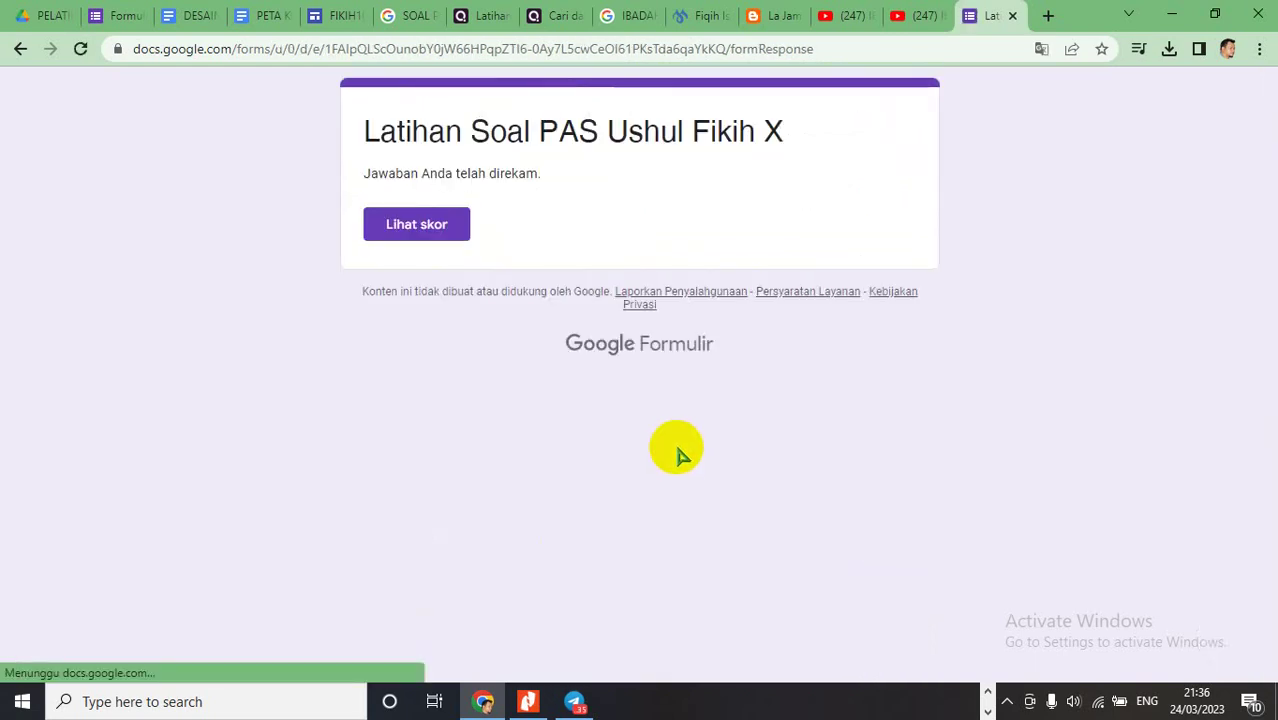
# - View the submitted response's score, examine the marking of each question, and return to the form editor
pyautogui.click(418, 230)
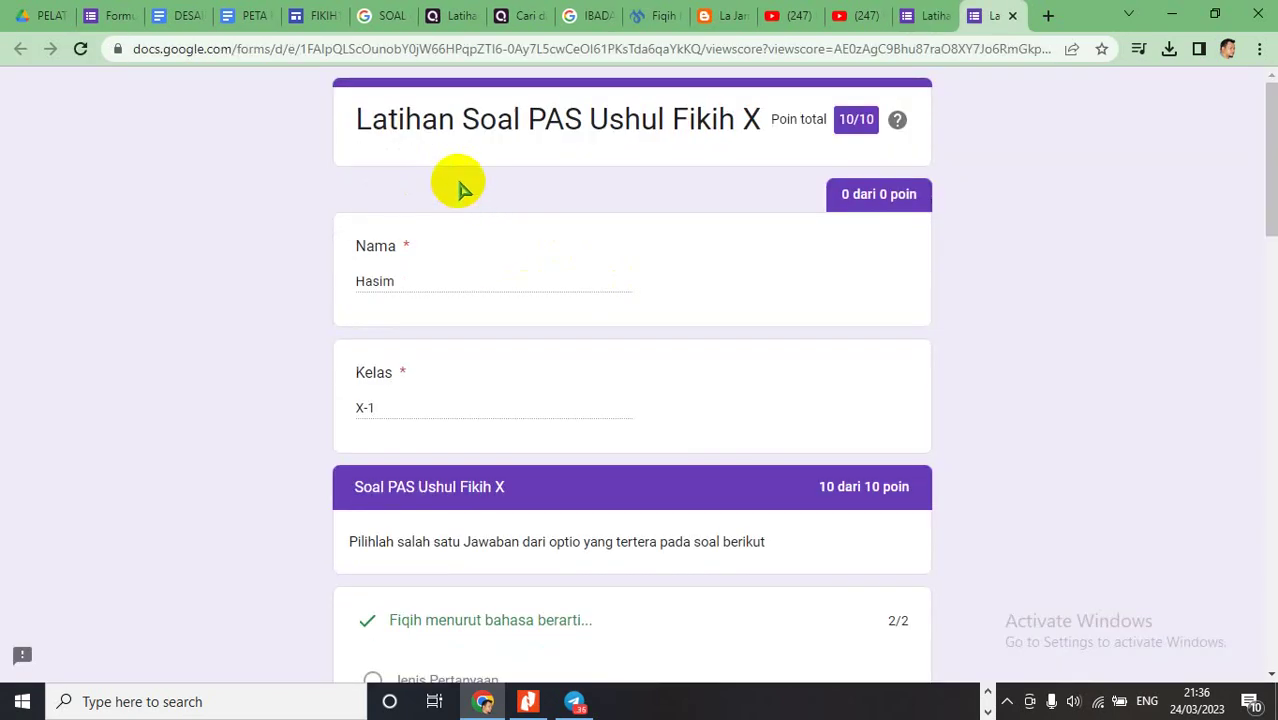
pyautogui.scroll(-4, 705, 300)
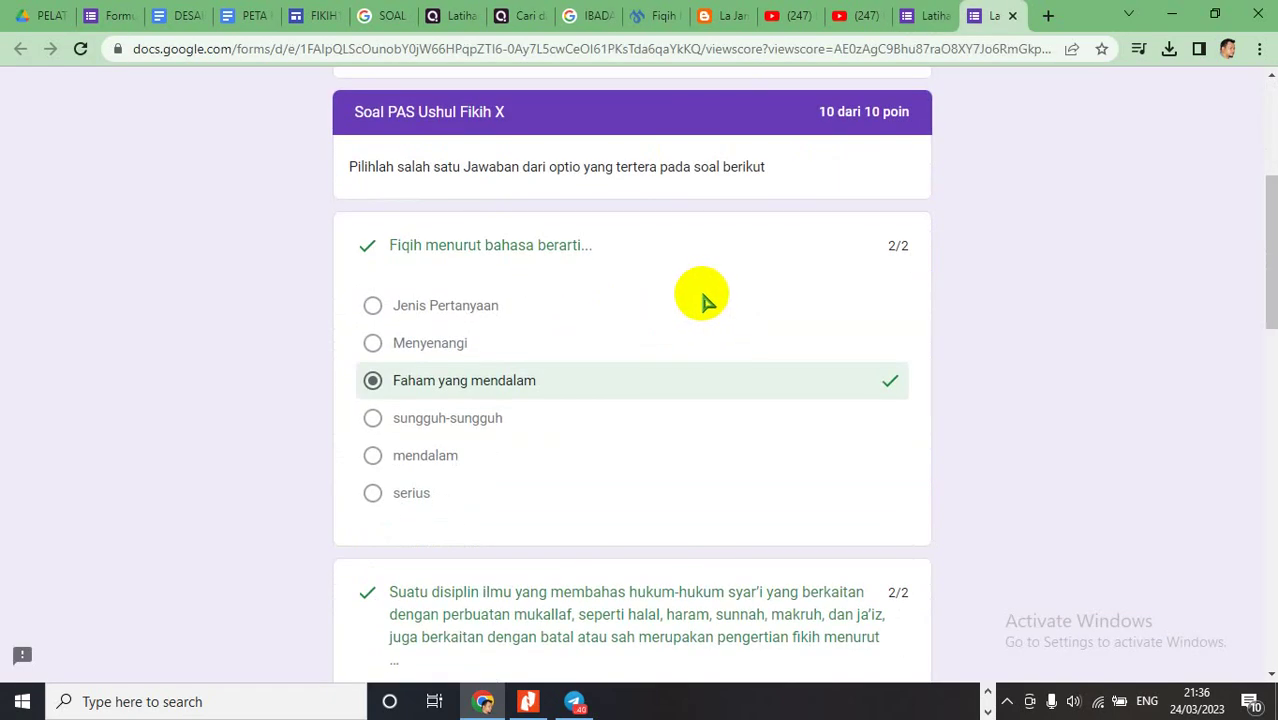
pyautogui.scroll(-10, 703, 292)
pyautogui.scroll(-4, 687, 275)
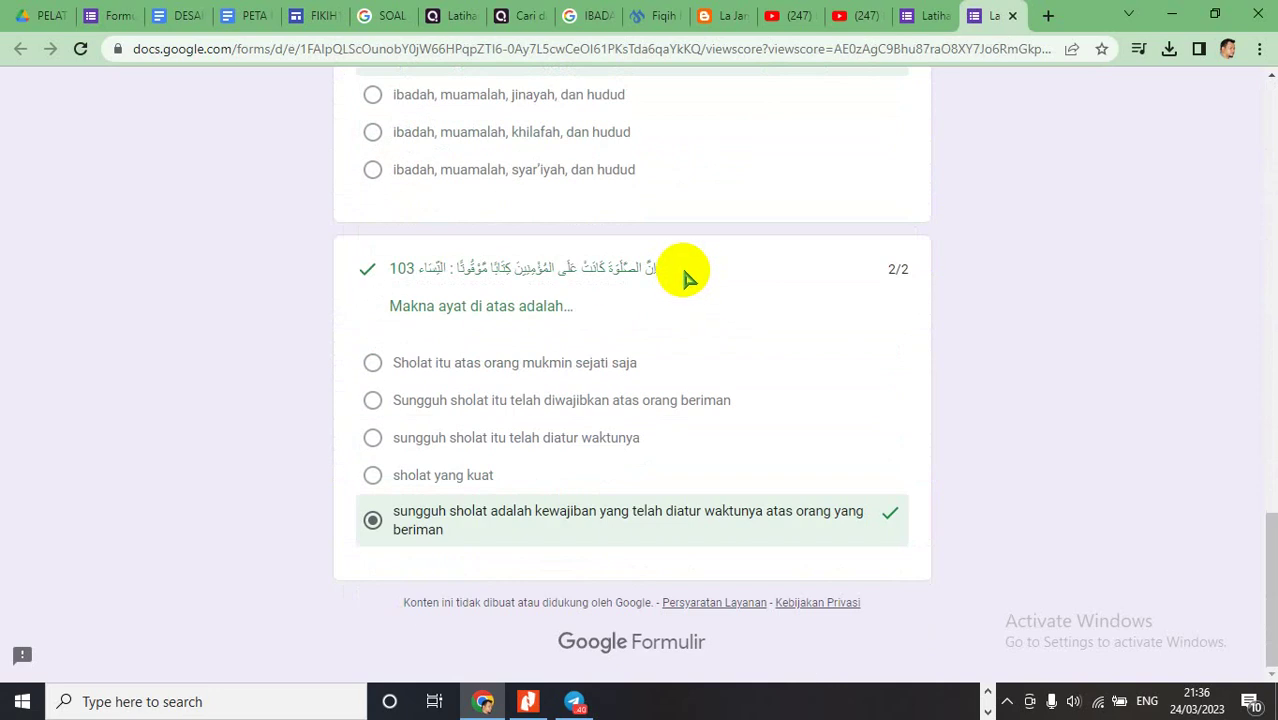
pyautogui.scroll(17, 687, 275)
pyautogui.scroll(1, 687, 275)
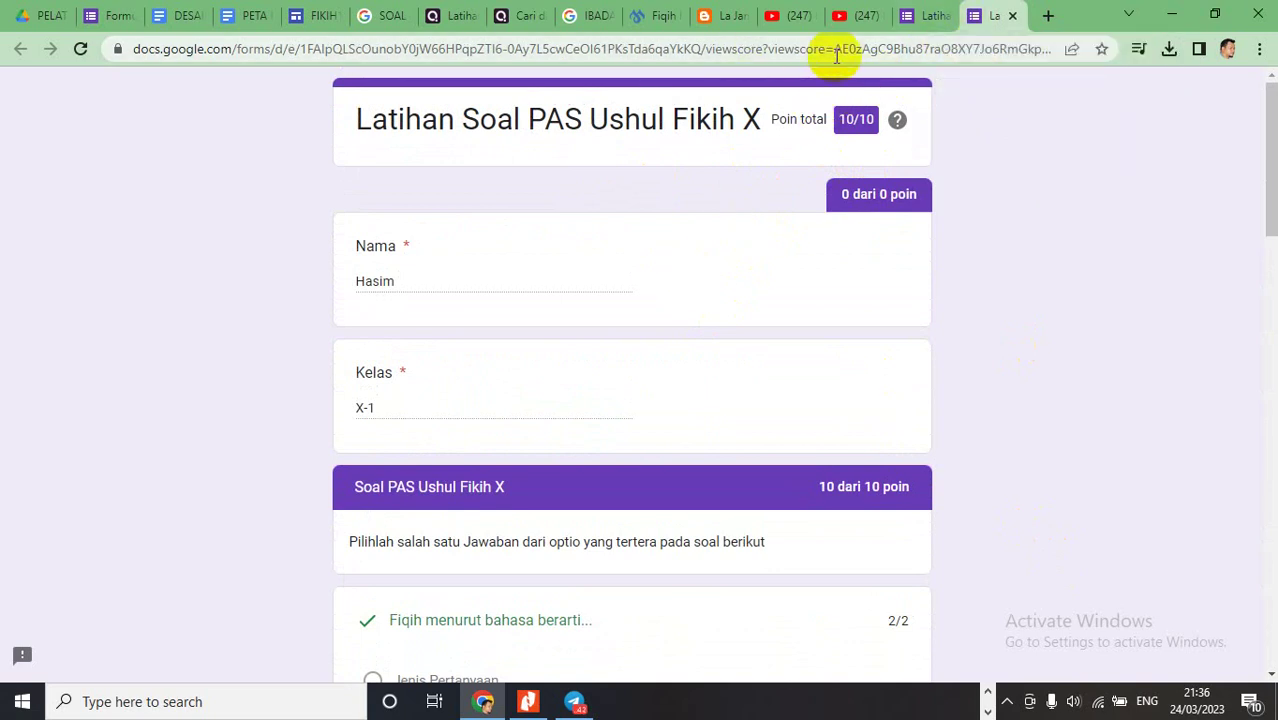
pyautogui.click(929, 16)
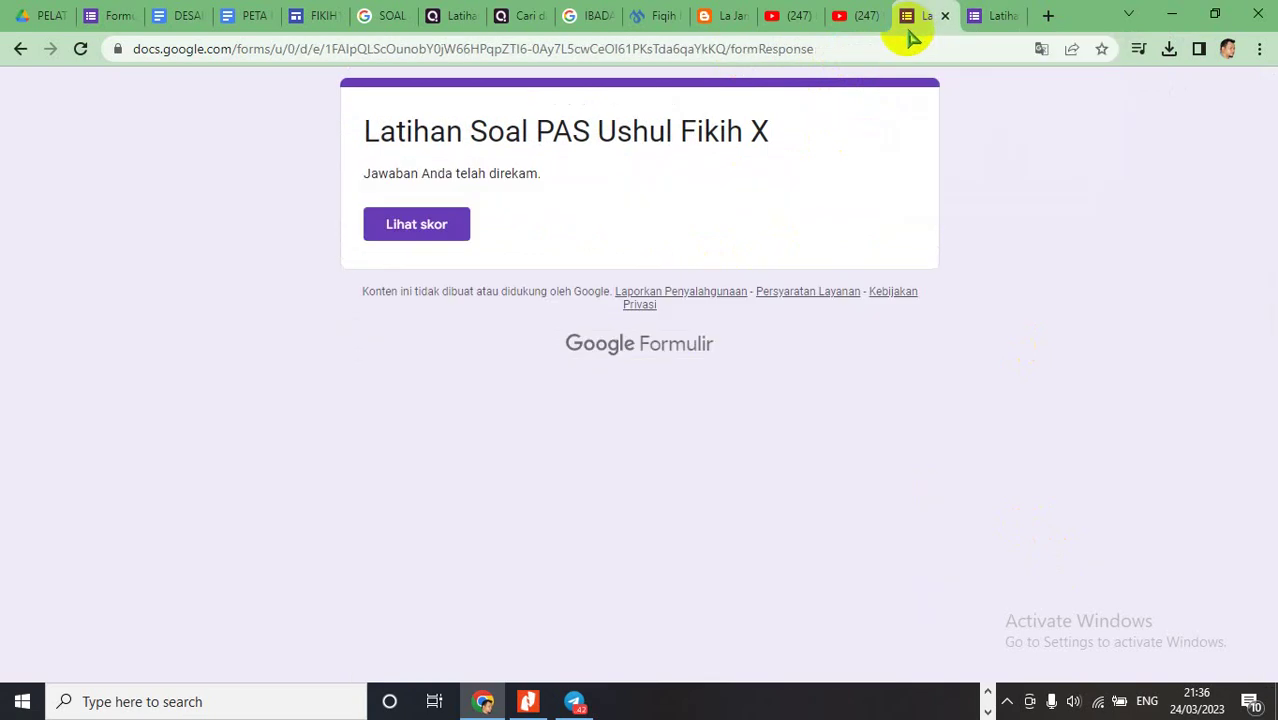
pyautogui.click(107, 16)
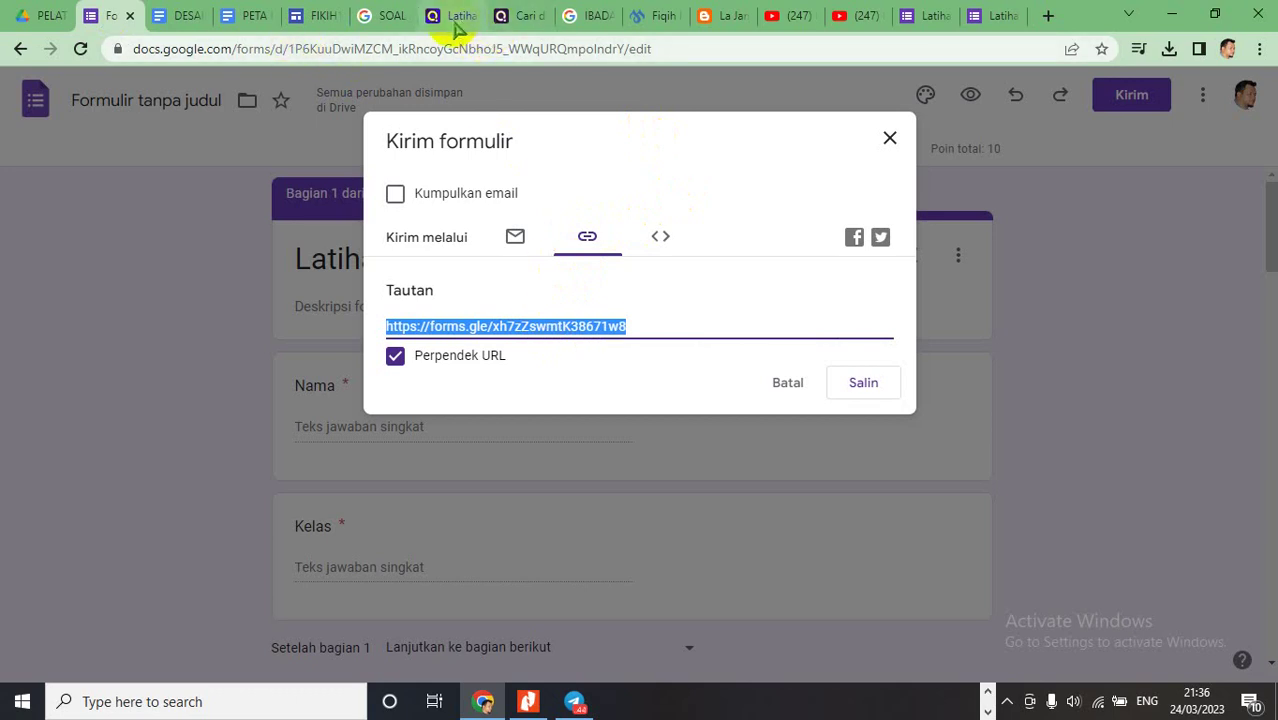
# - Switch to the FIKIH10 site editor and open its EVALUASI page
pyautogui.click(318, 16)
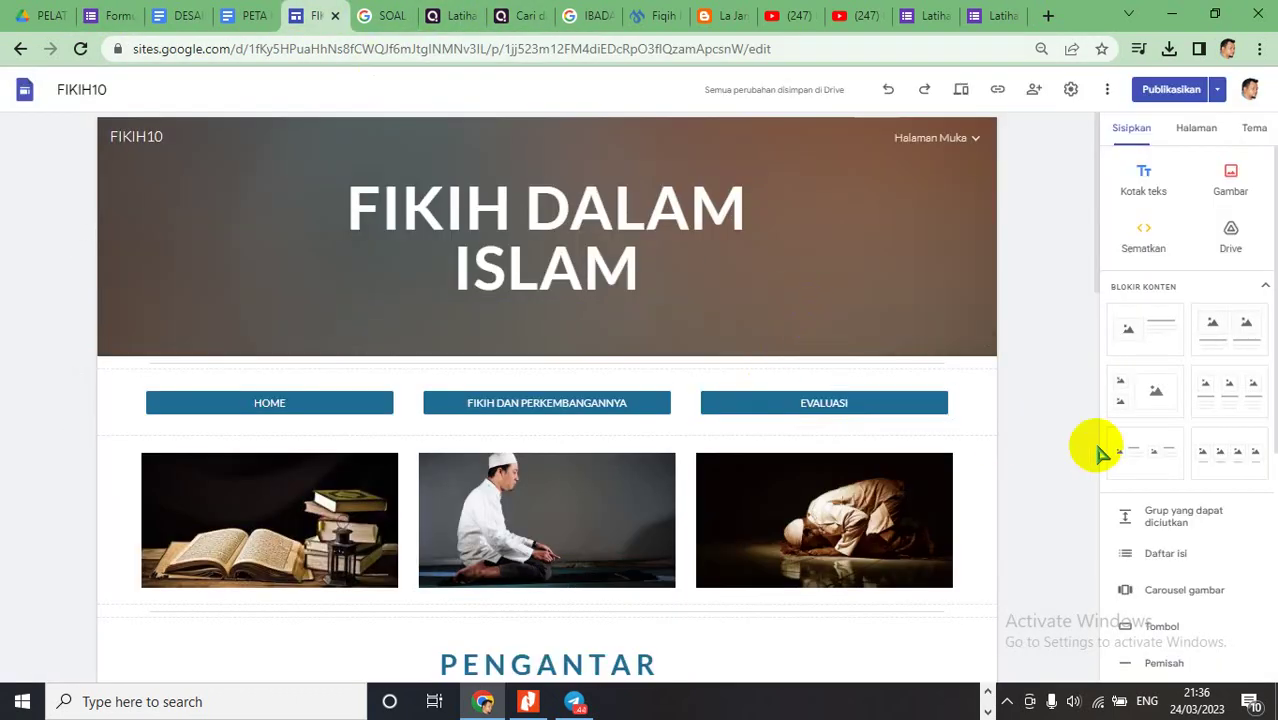
pyautogui.scroll(-3, 1000, 251)
pyautogui.scroll(3, 1040, 230)
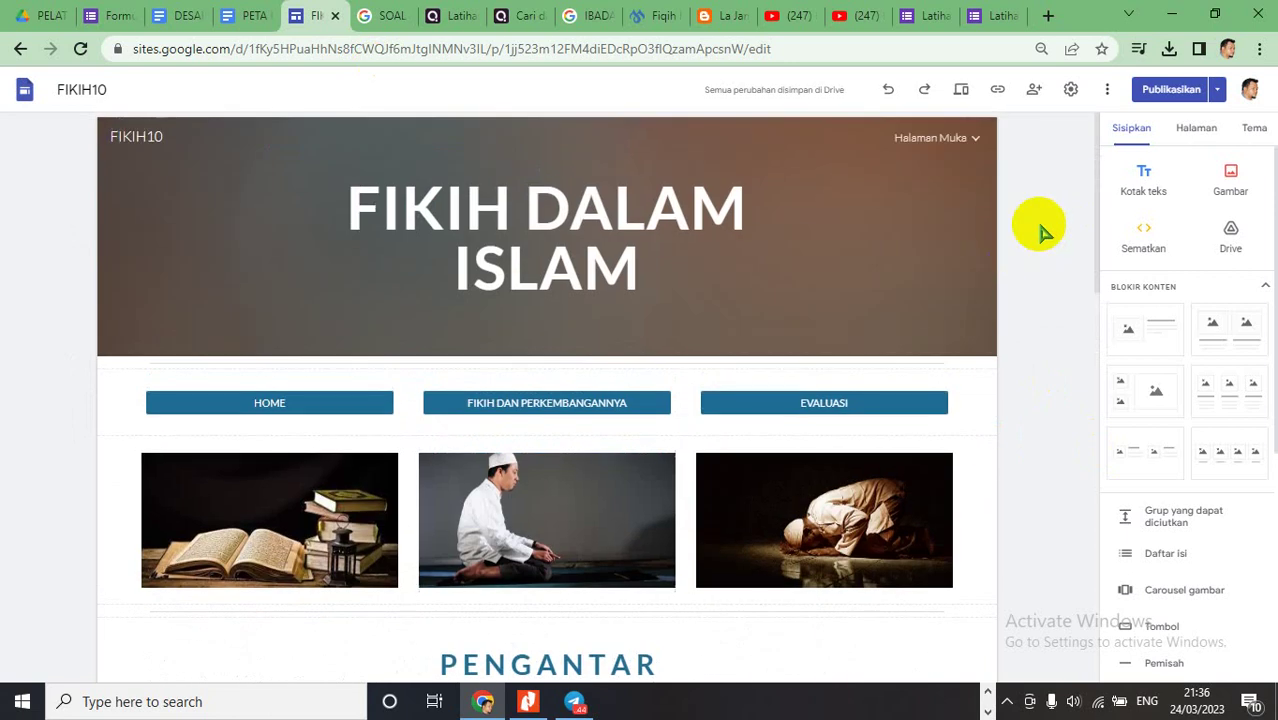
pyautogui.moveTo(965, 158)
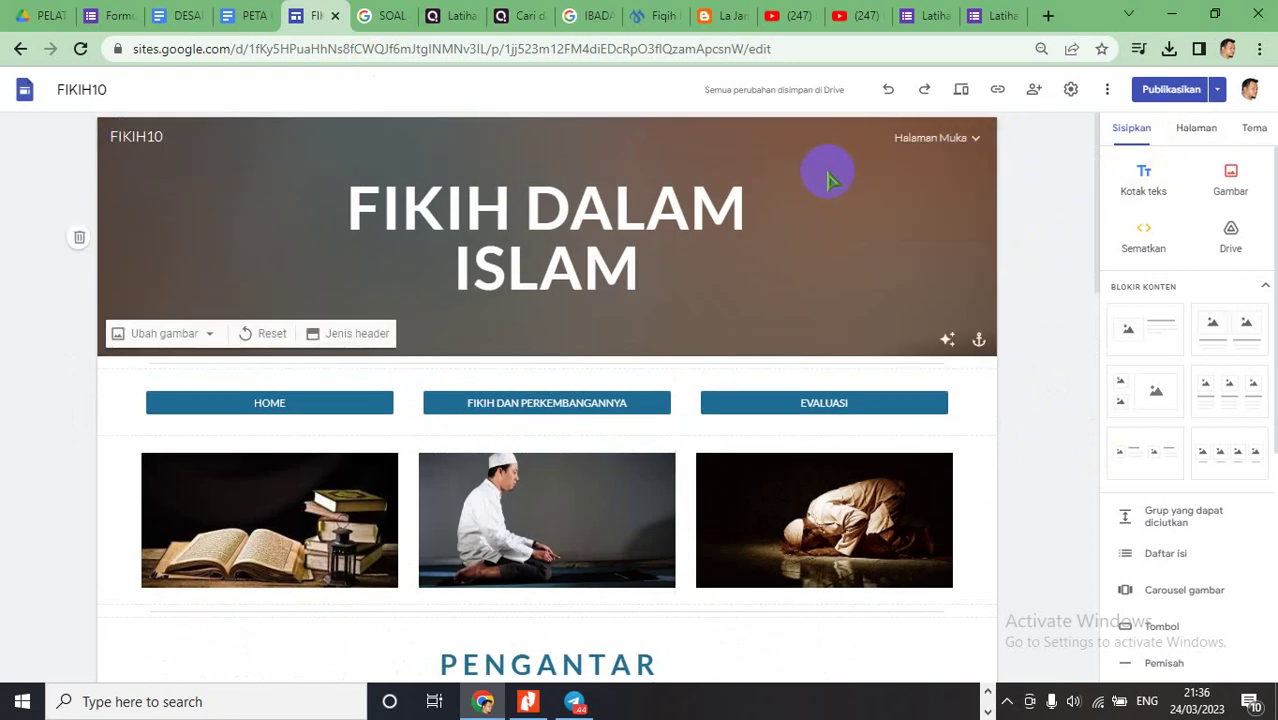
pyautogui.click(831, 176)
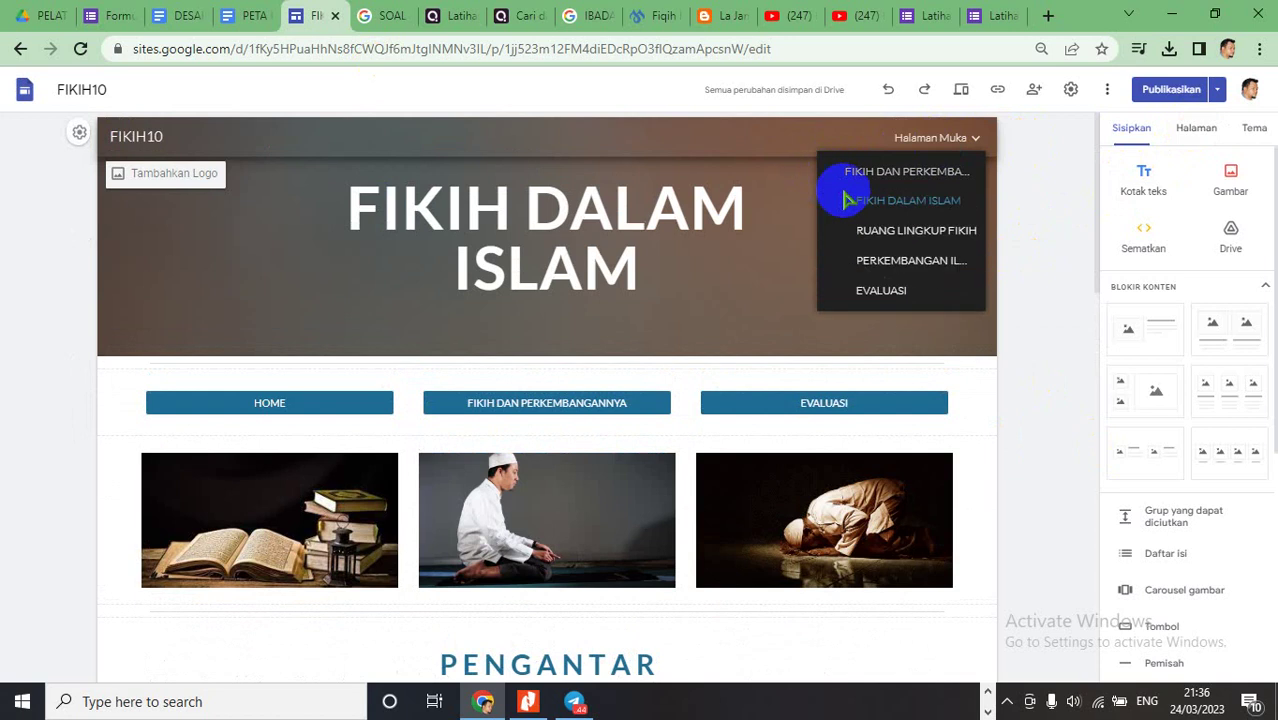
pyautogui.click(885, 291)
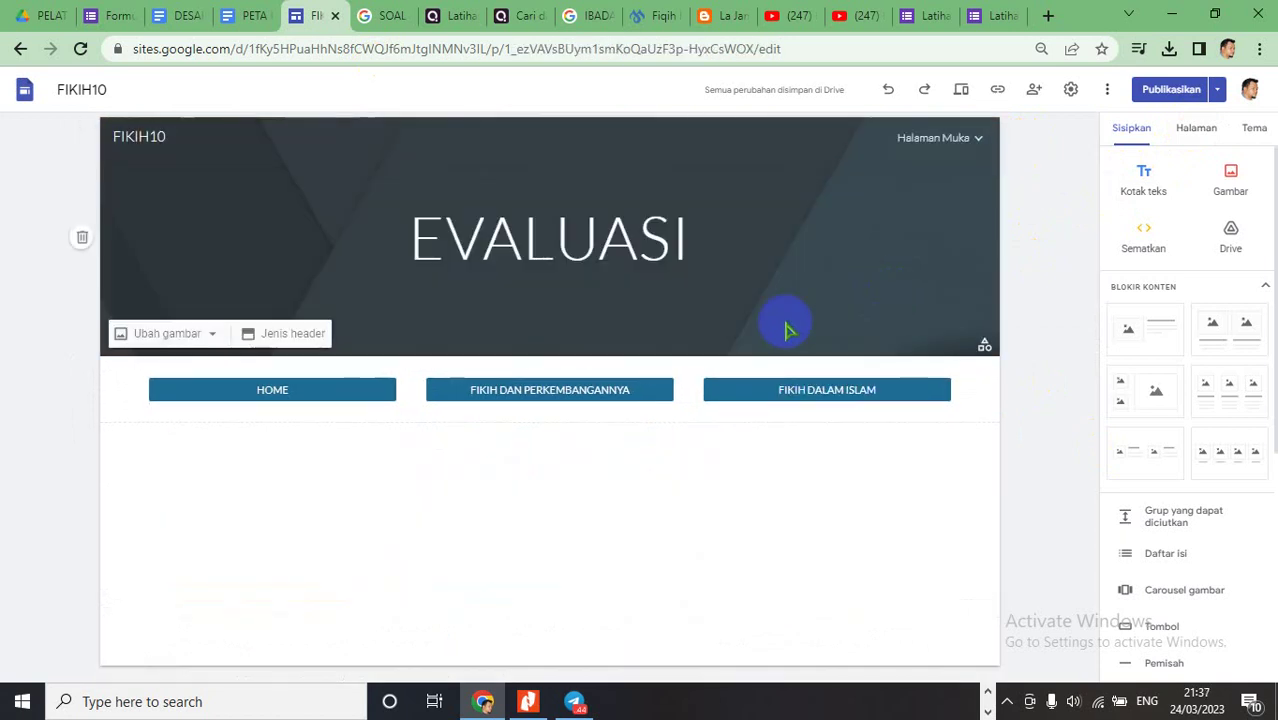
pyautogui.click(1144, 237)
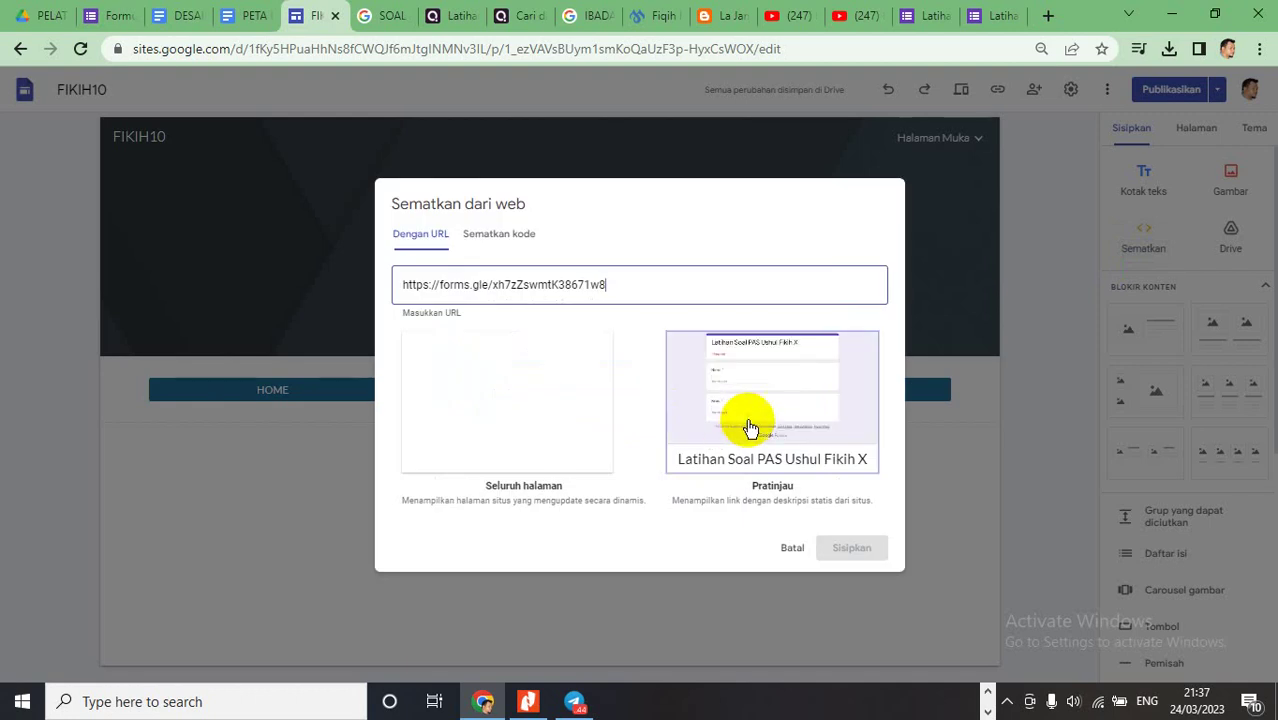
pyautogui.click(752, 428)
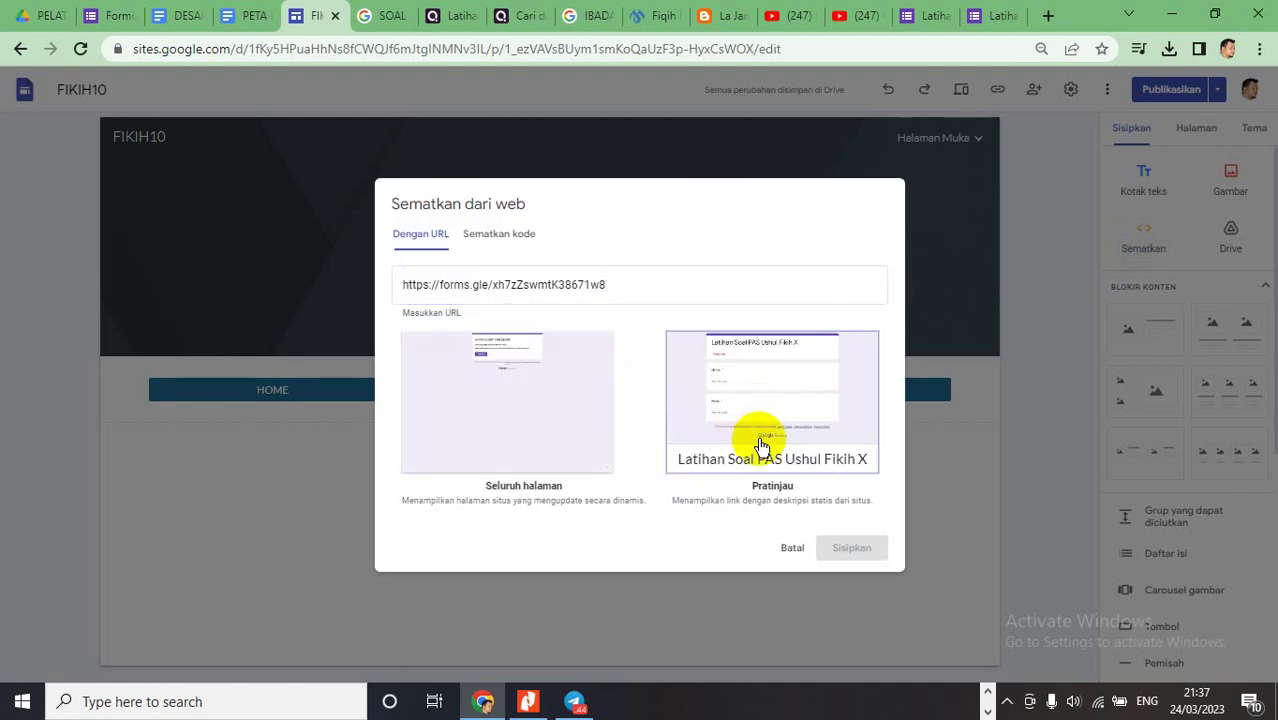
pyautogui.click(560, 410)
pyautogui.click(858, 548)
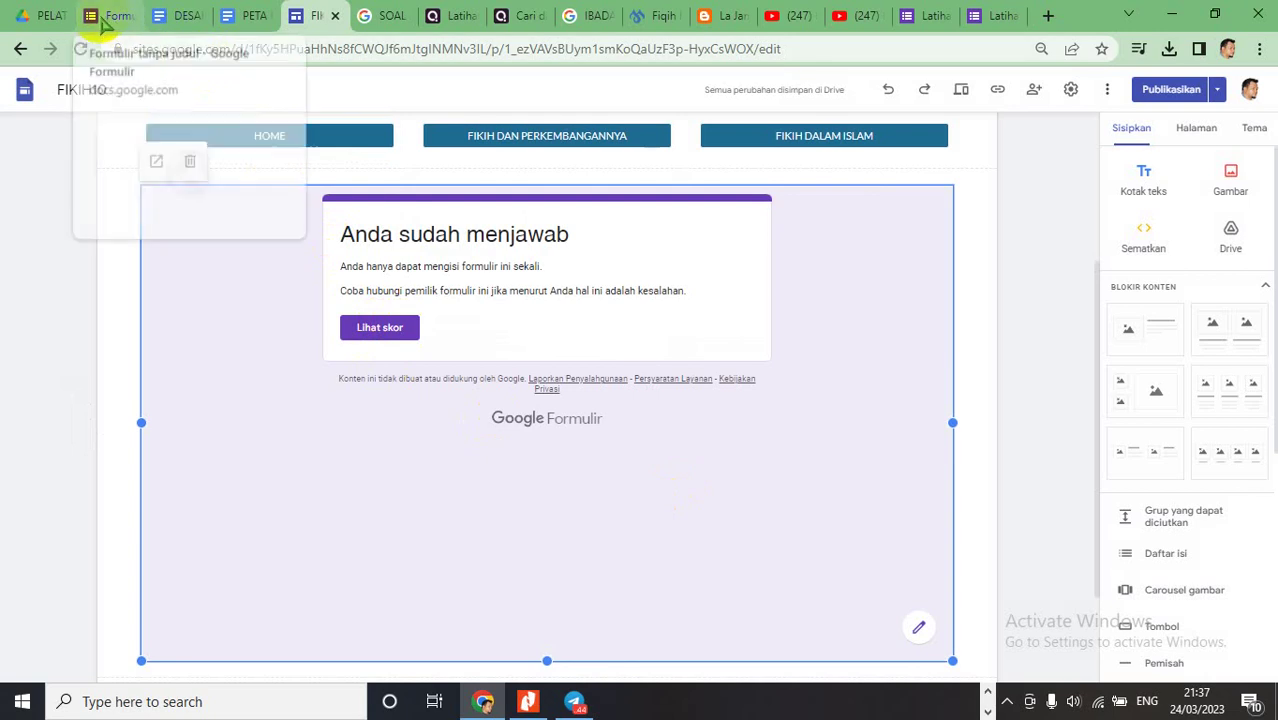
# - In the Drive folder, set the general access of the file "Formulir tanpa judul" to "Siapa saja yang memiliki link"
pyautogui.click(42, 15)
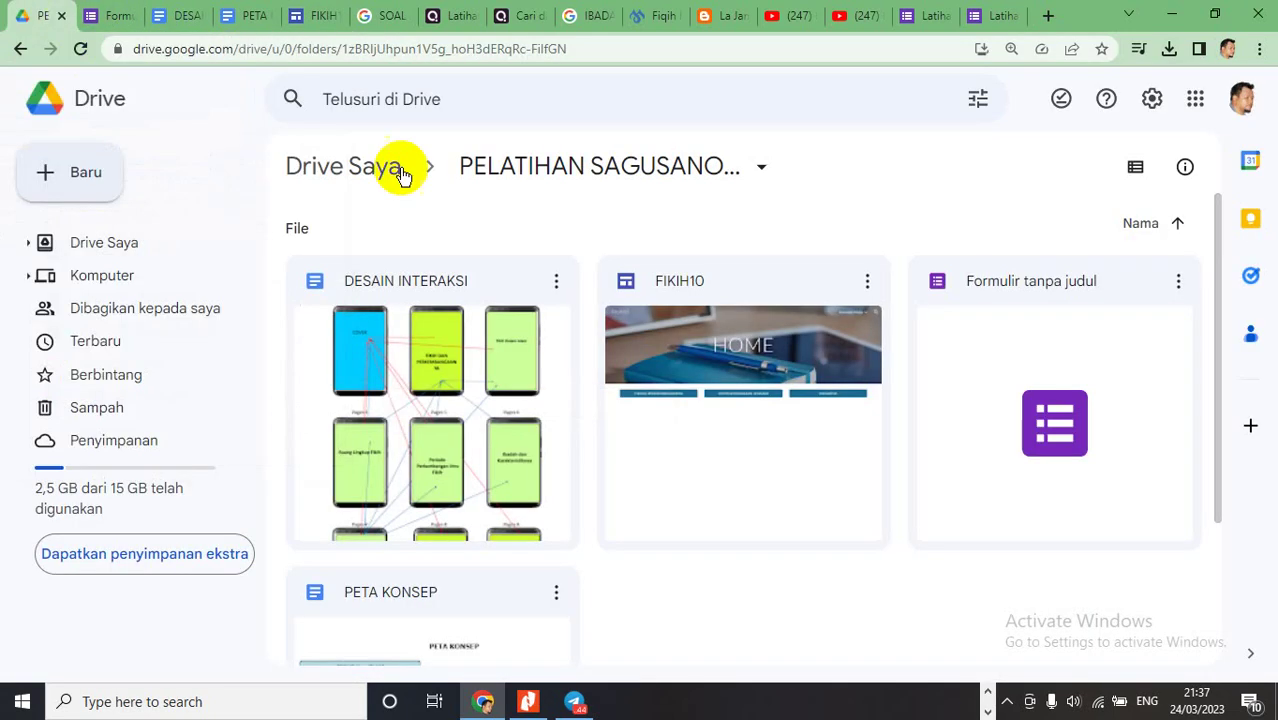
pyautogui.rightClick(978, 405)
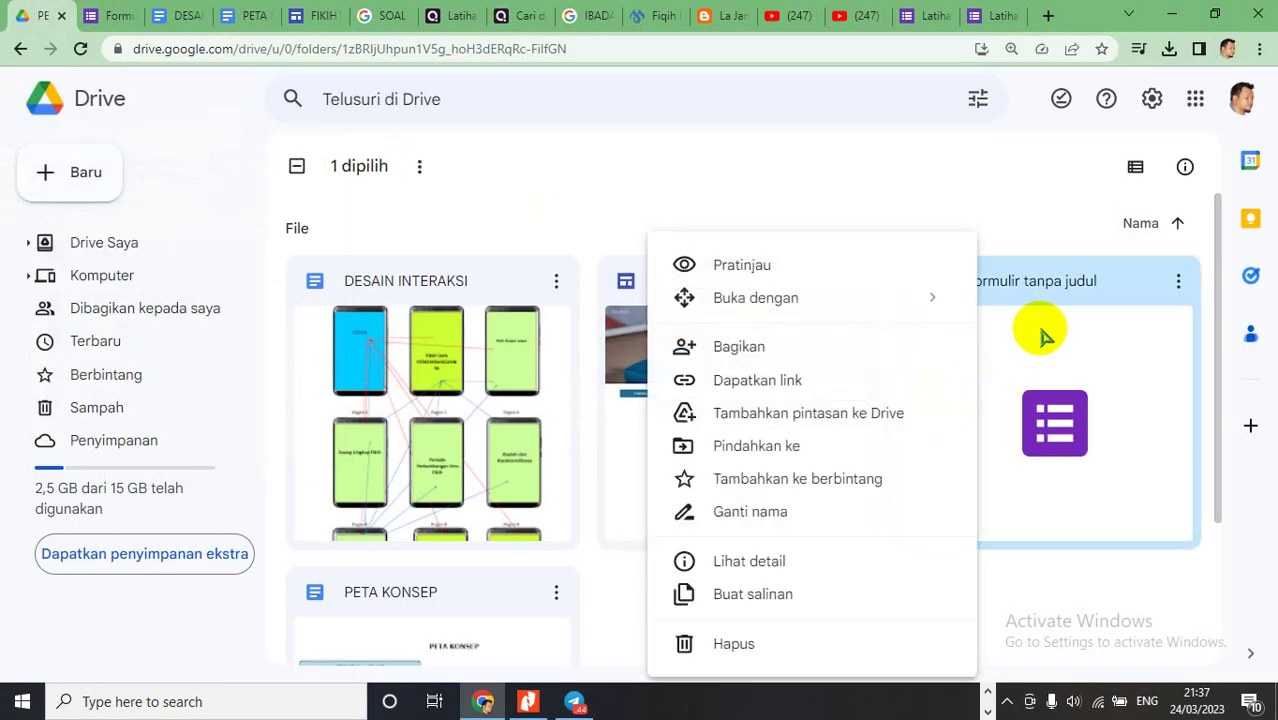
pyautogui.click(792, 381)
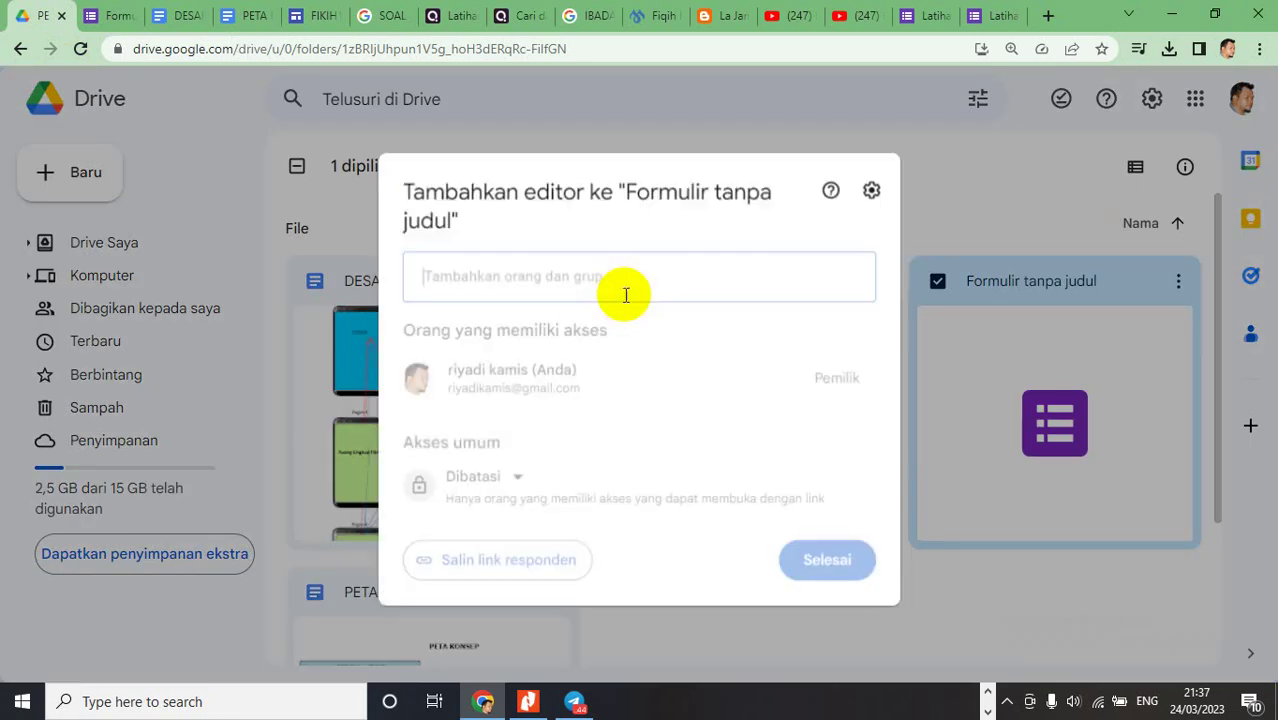
pyautogui.click(512, 482)
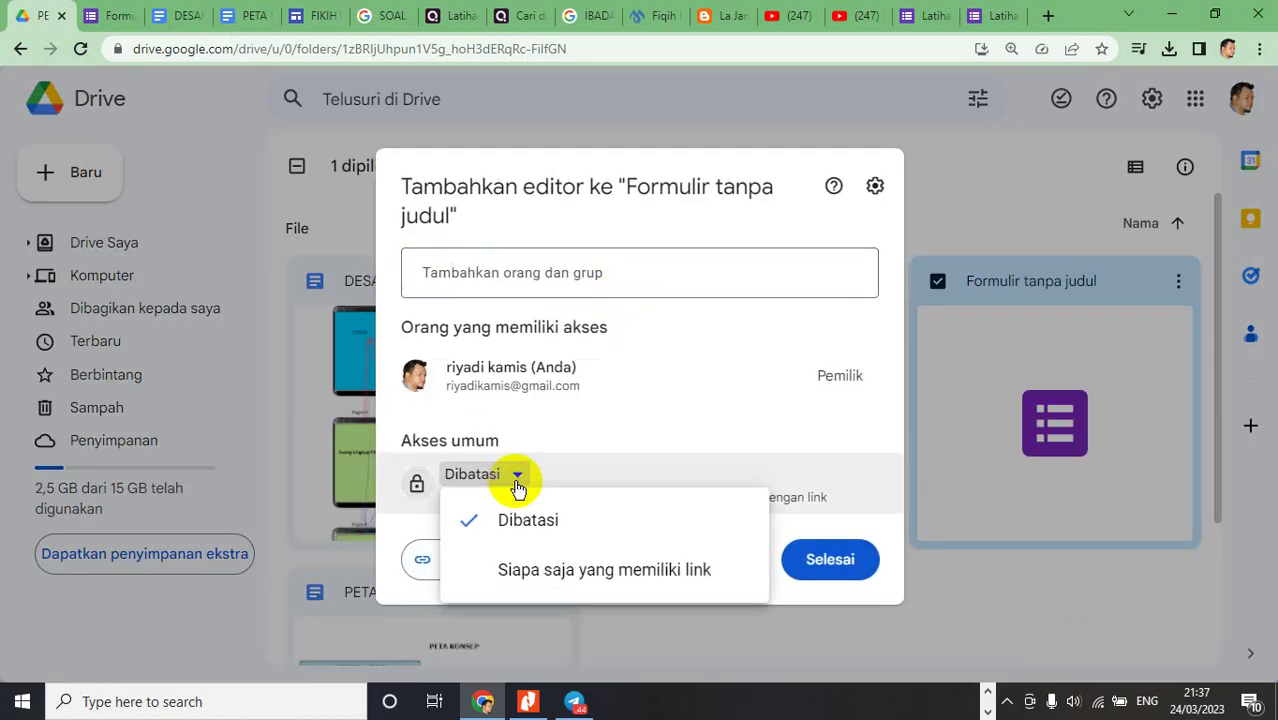
pyautogui.click(528, 574)
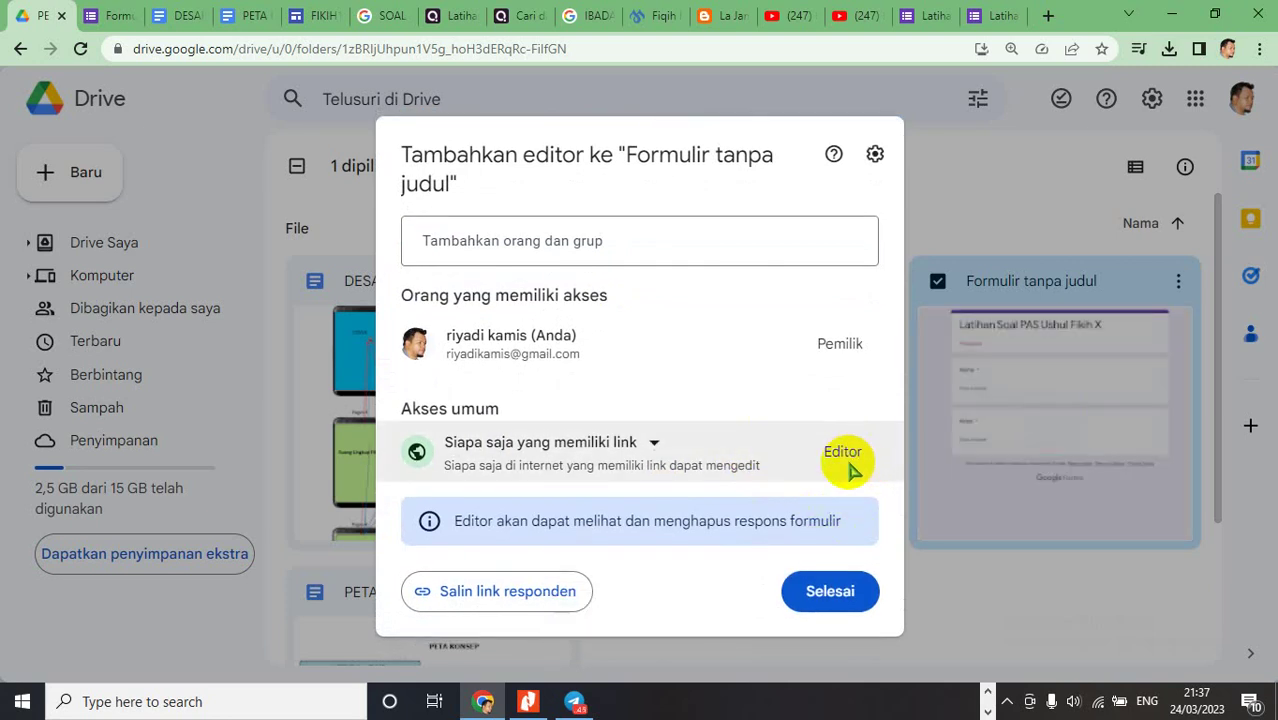
pyautogui.click(829, 592)
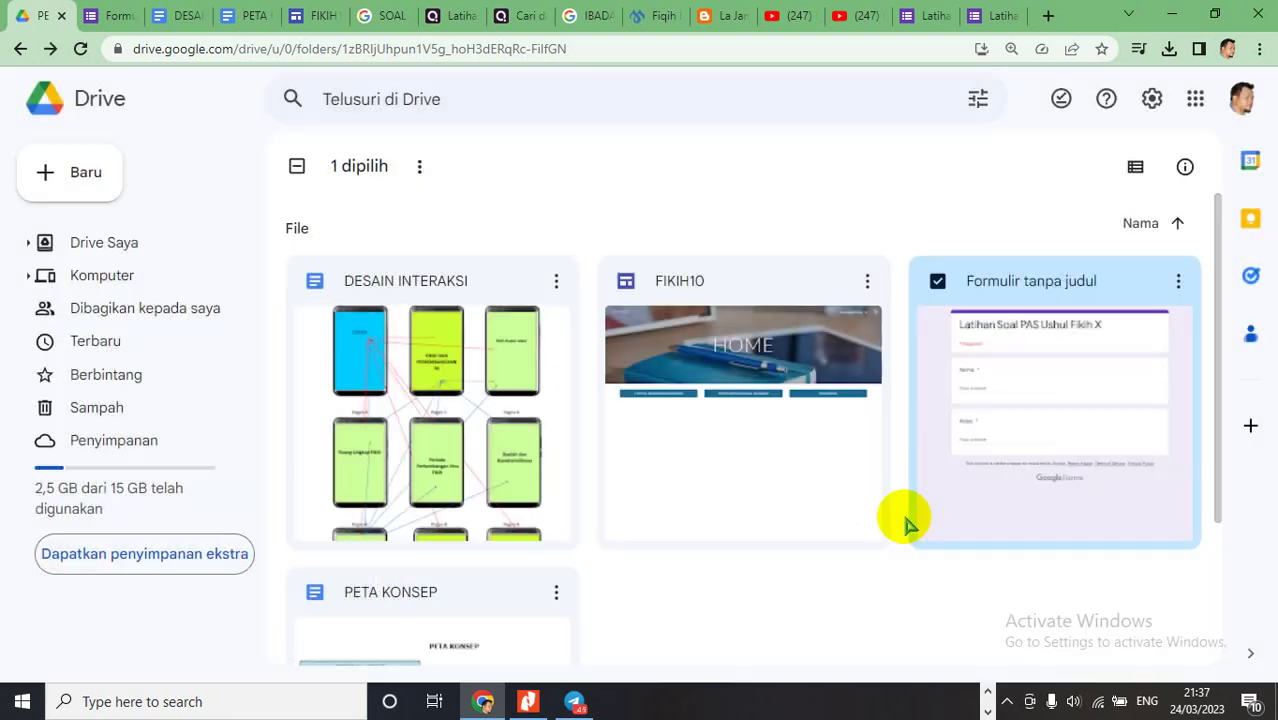
pyautogui.click(866, 590)
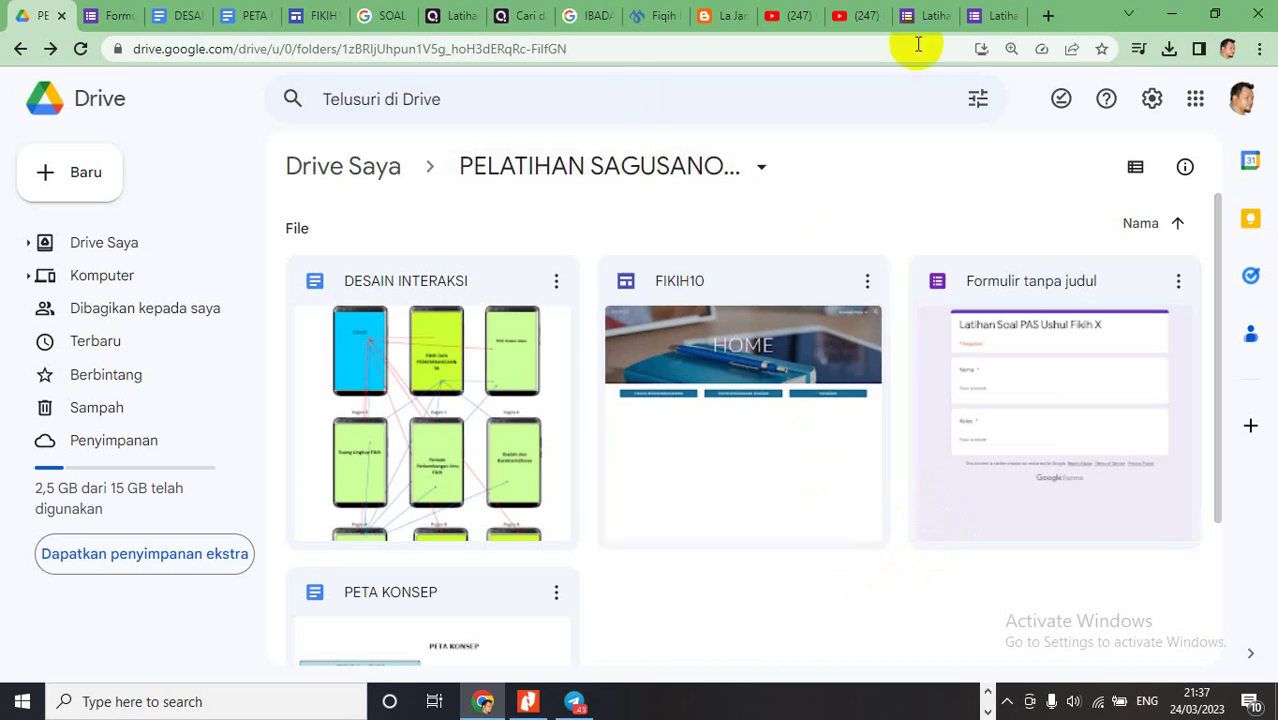
# - Return to the FIKIH10 site editor, open the HOME page and start the site preview
pyautogui.click(995, 16)
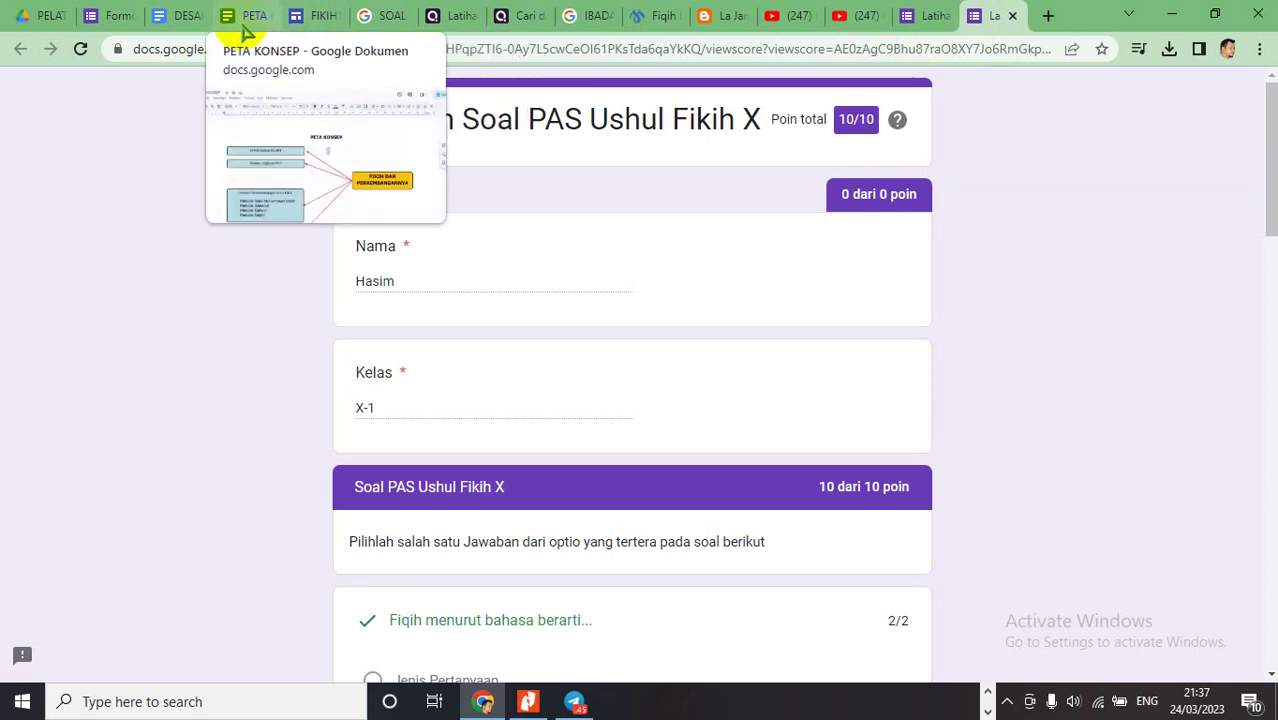
pyautogui.click(320, 18)
pyautogui.scroll(3, 1030, 200)
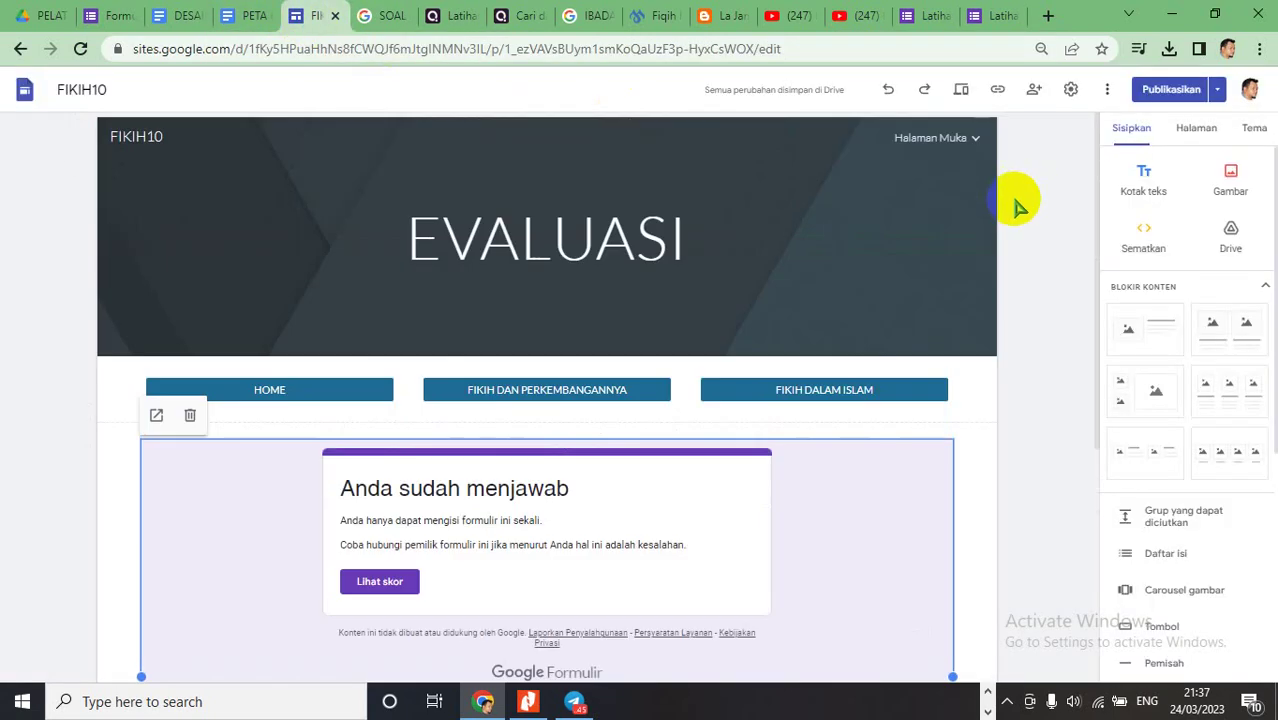
pyautogui.click(916, 138)
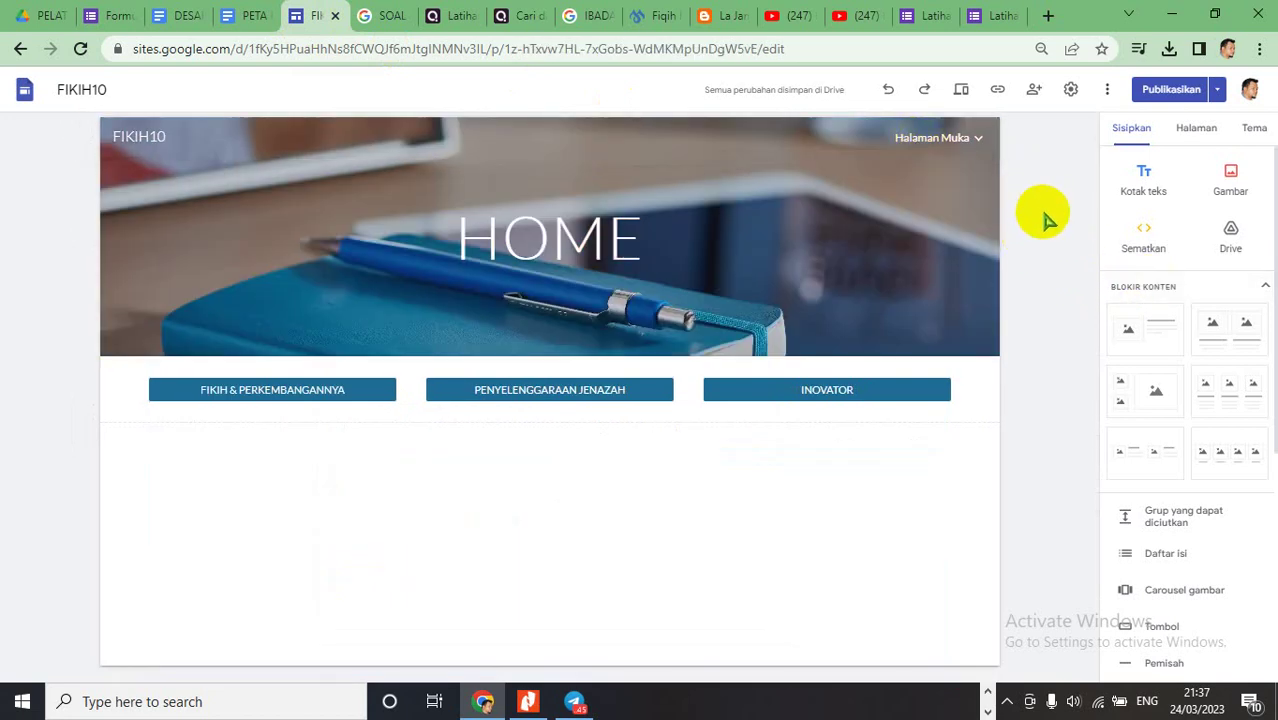
pyautogui.click(960, 90)
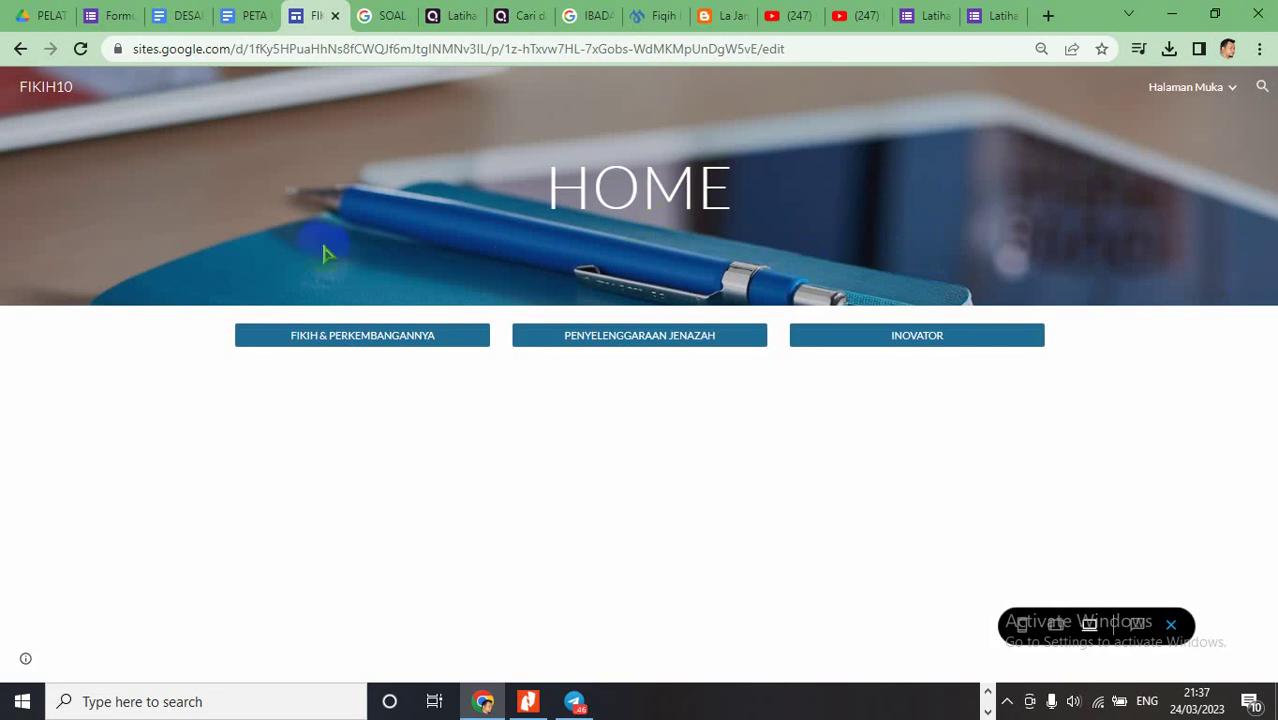
# - Go through FIKIH & PERKEMBANGANNYA to the FIKIH DALAM ISLAM page and examine its images, text, embedded video and blog article
pyautogui.click(428, 342)
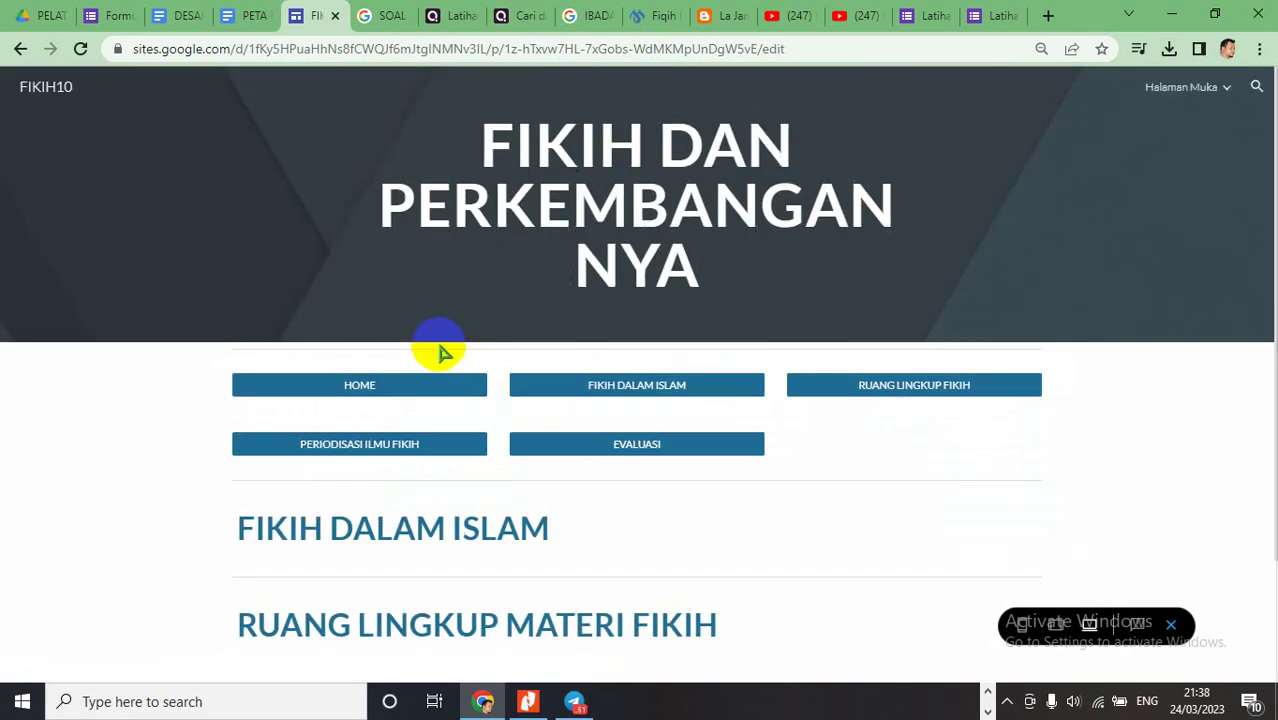
pyautogui.scroll(-2, 590, 365)
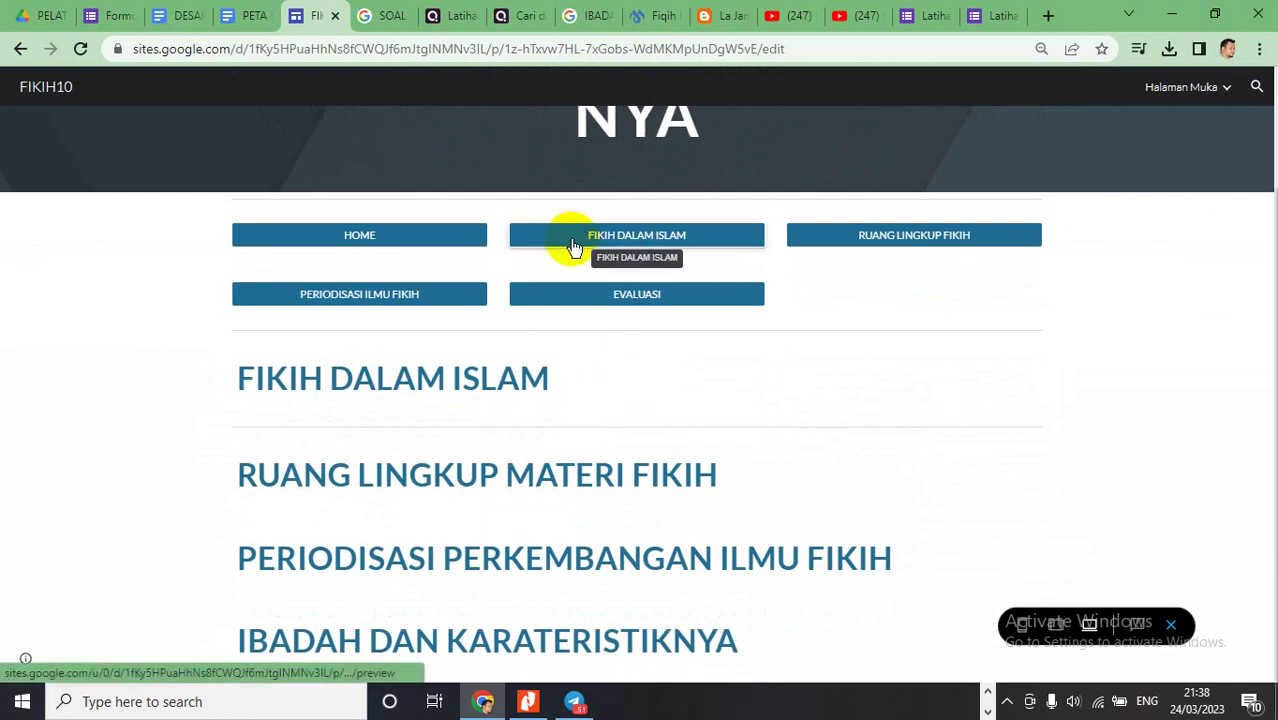
pyautogui.click(574, 244)
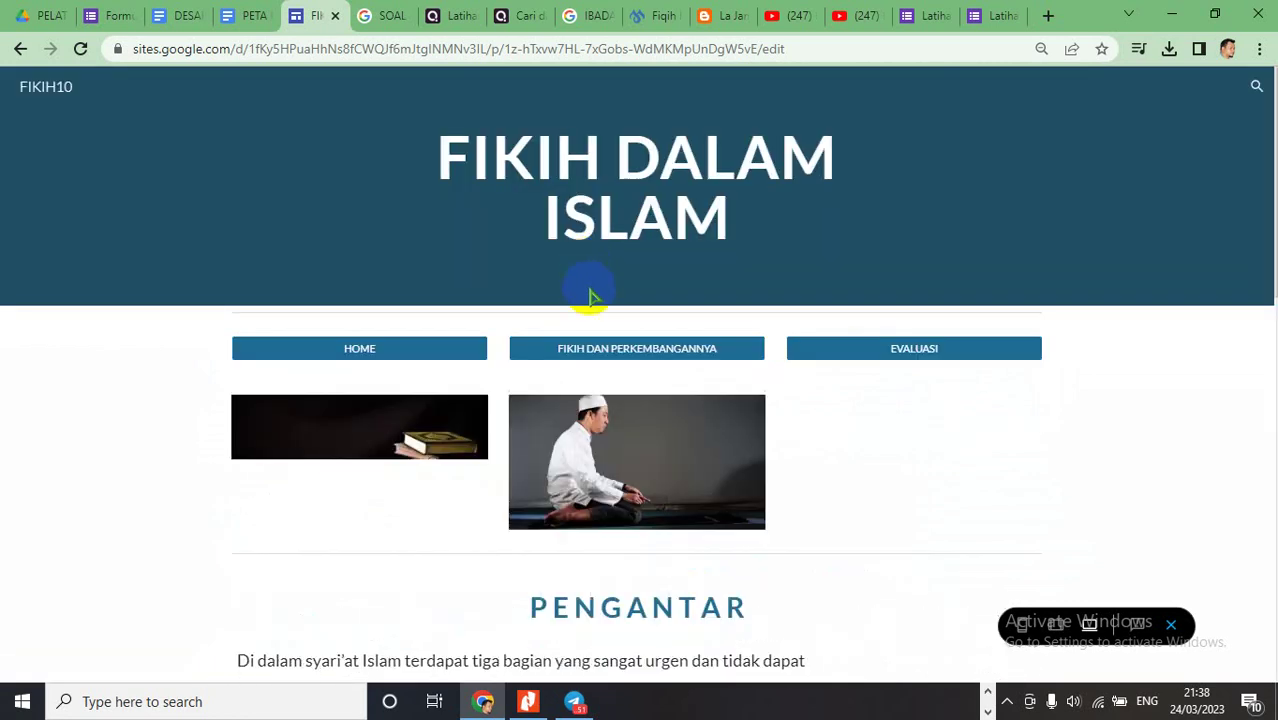
pyautogui.scroll(-2, 590, 295)
pyautogui.scroll(1, 490, 271)
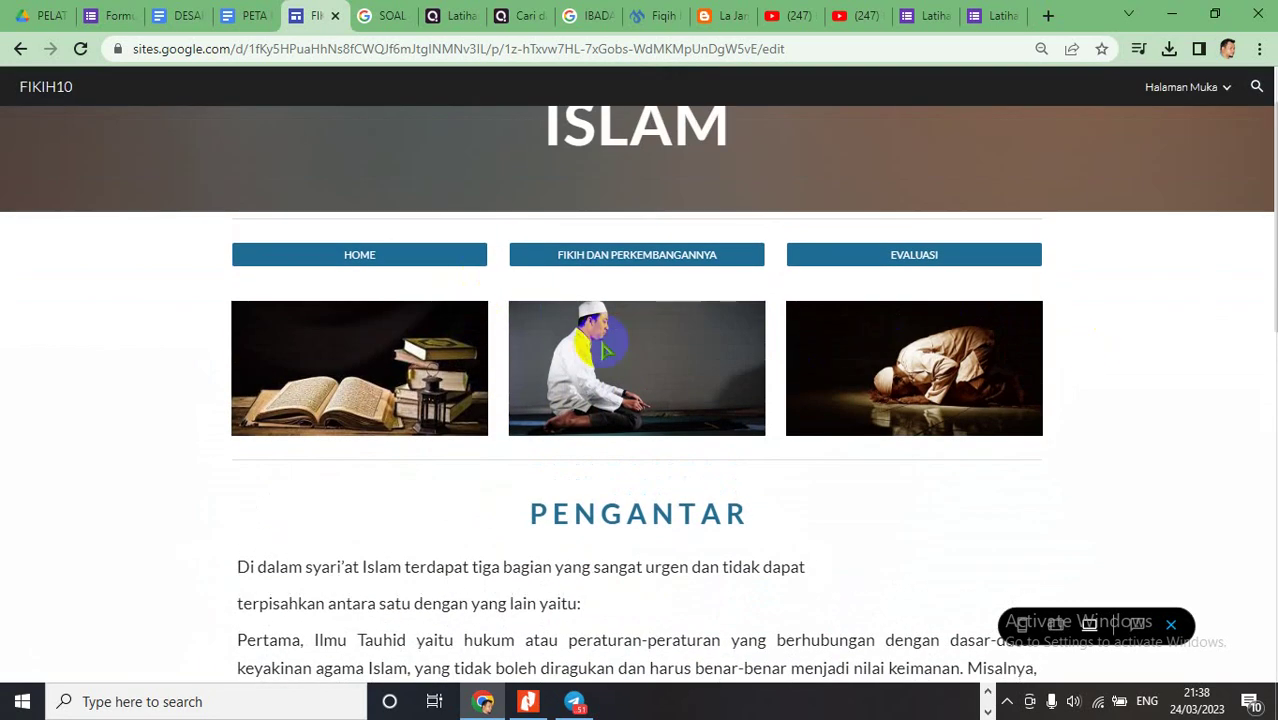
pyautogui.scroll(-10, 630, 345)
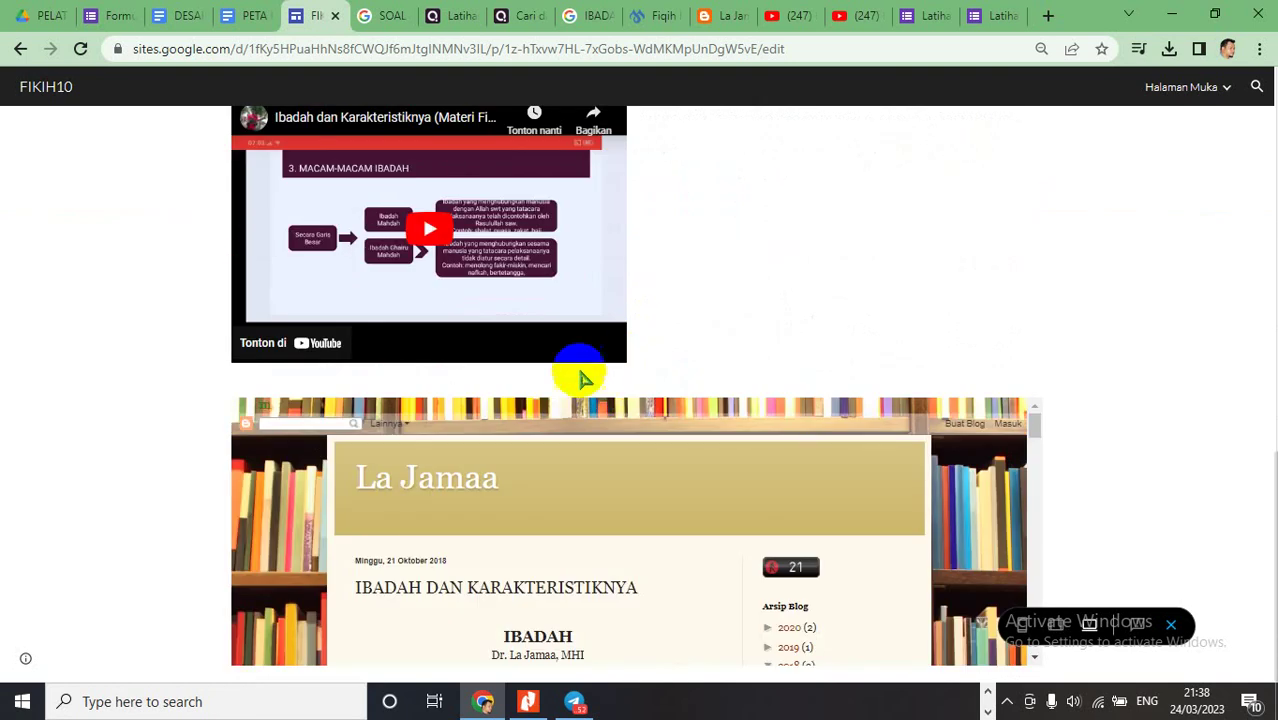
pyautogui.scroll(2, 583, 378)
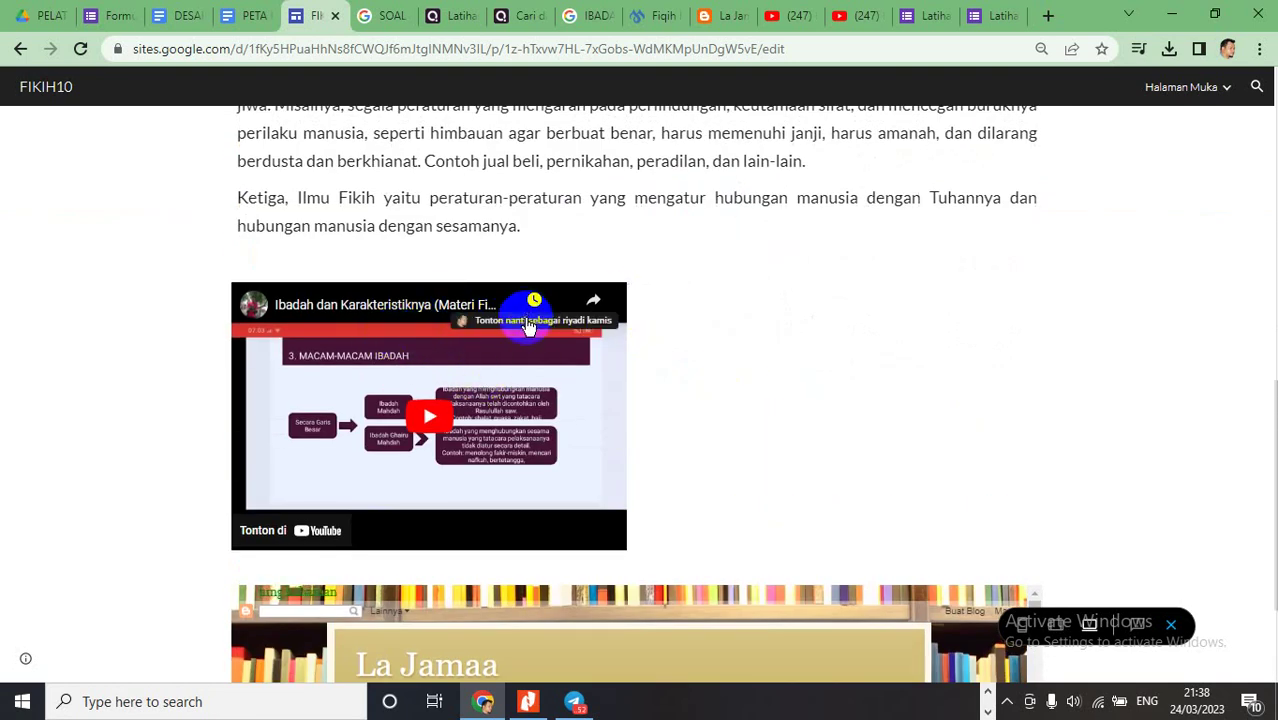
pyautogui.scroll(-2, 528, 328)
pyautogui.scroll(-3, 688, 445)
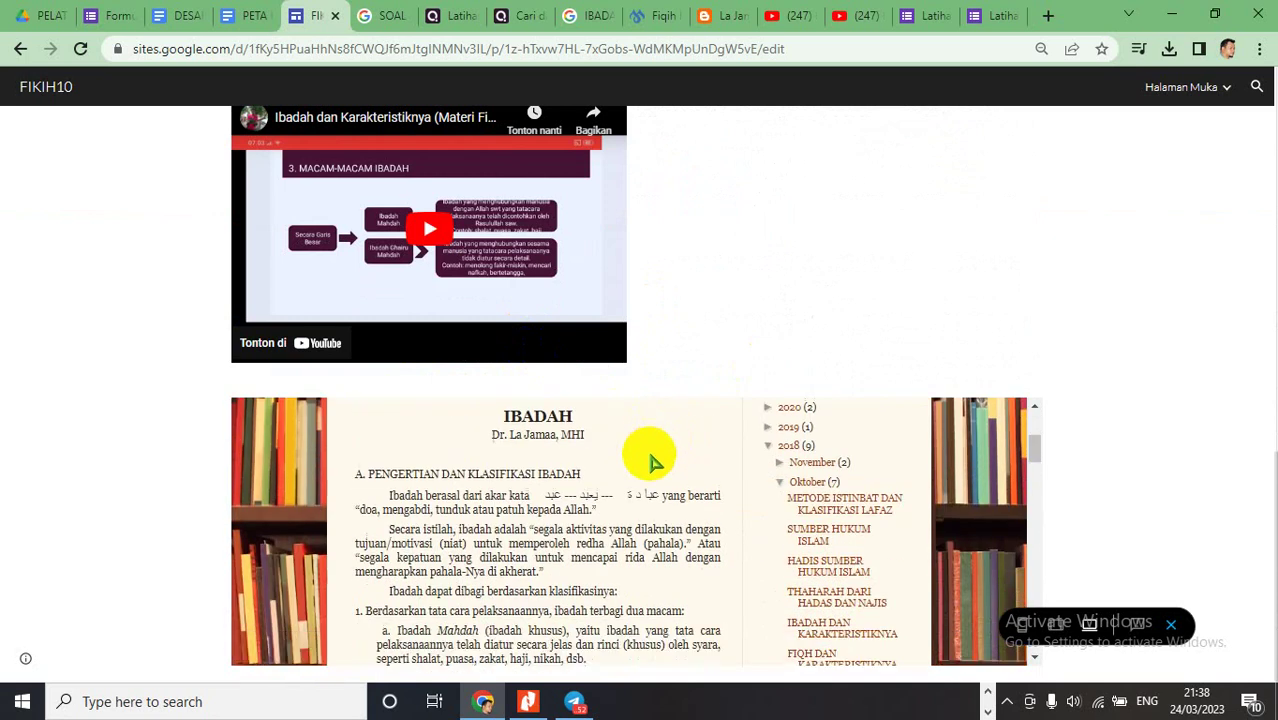
pyautogui.scroll(-8, 645, 460)
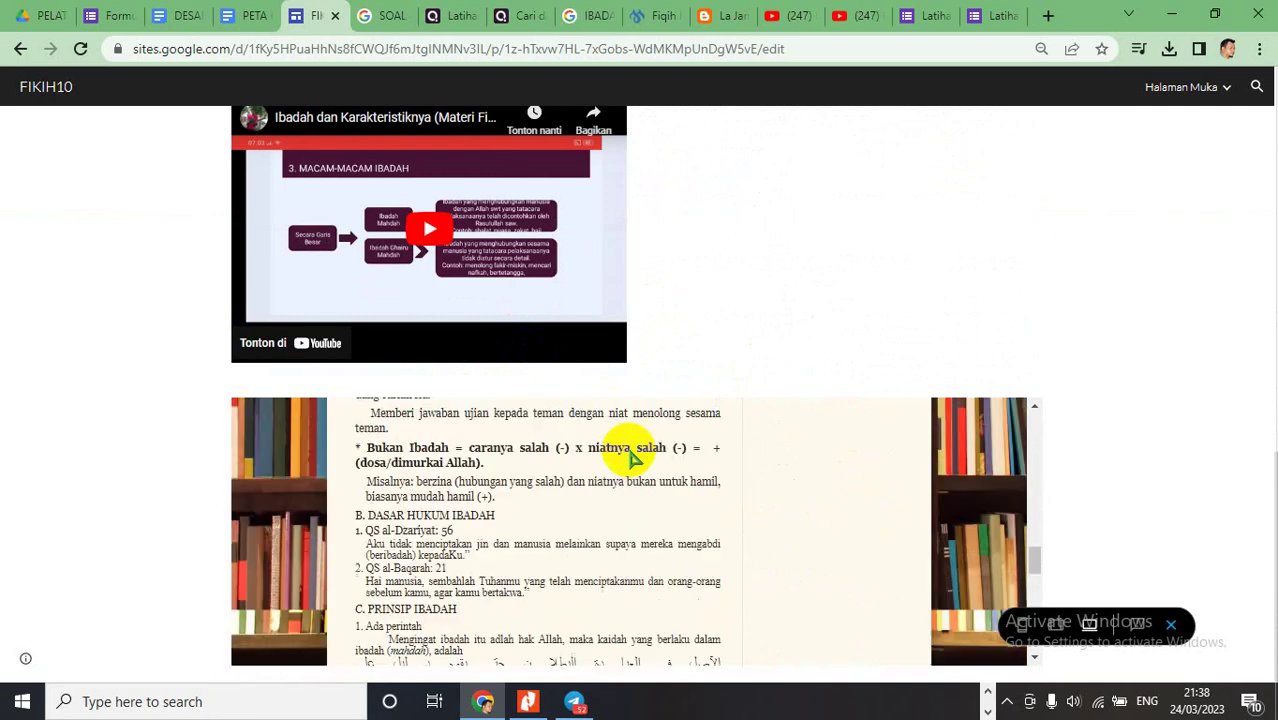
pyautogui.scroll(11, 630, 455)
pyautogui.scroll(5, 650, 456)
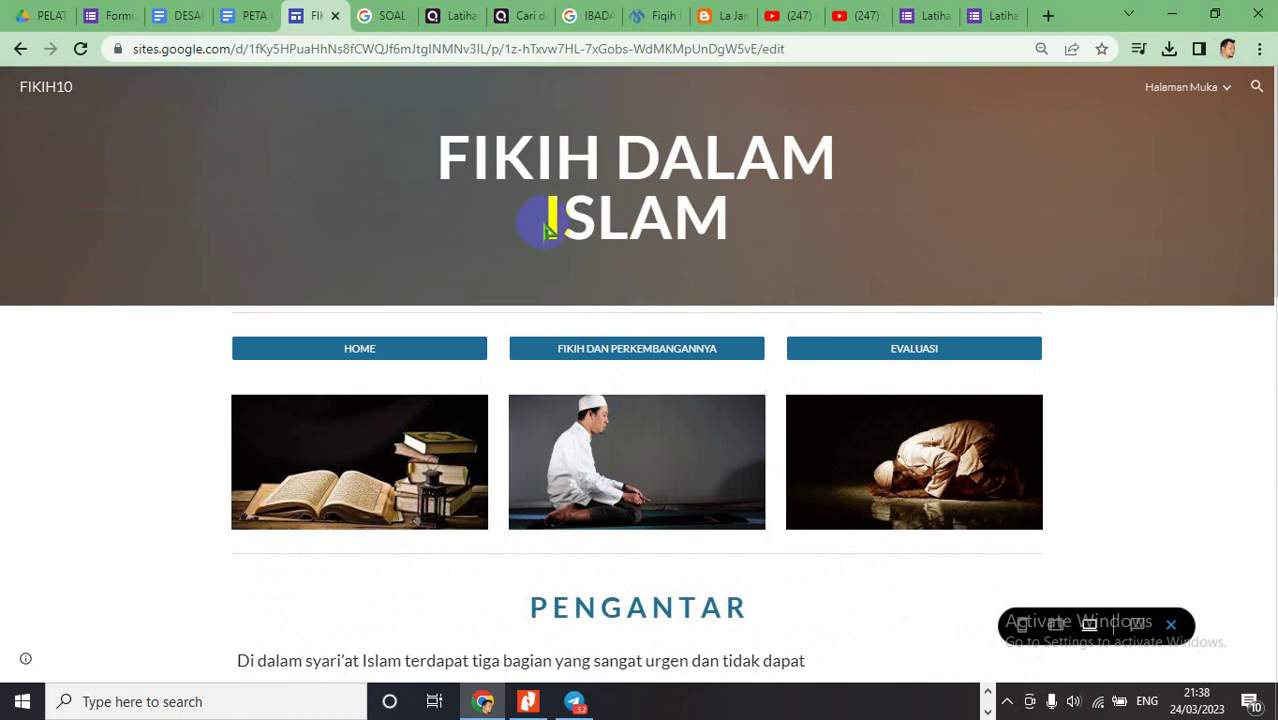
# - Check the embedded quiz on the EVALUASI page, view its score in a separate tab, close that tab and return to HOME
pyautogui.click(880, 350)
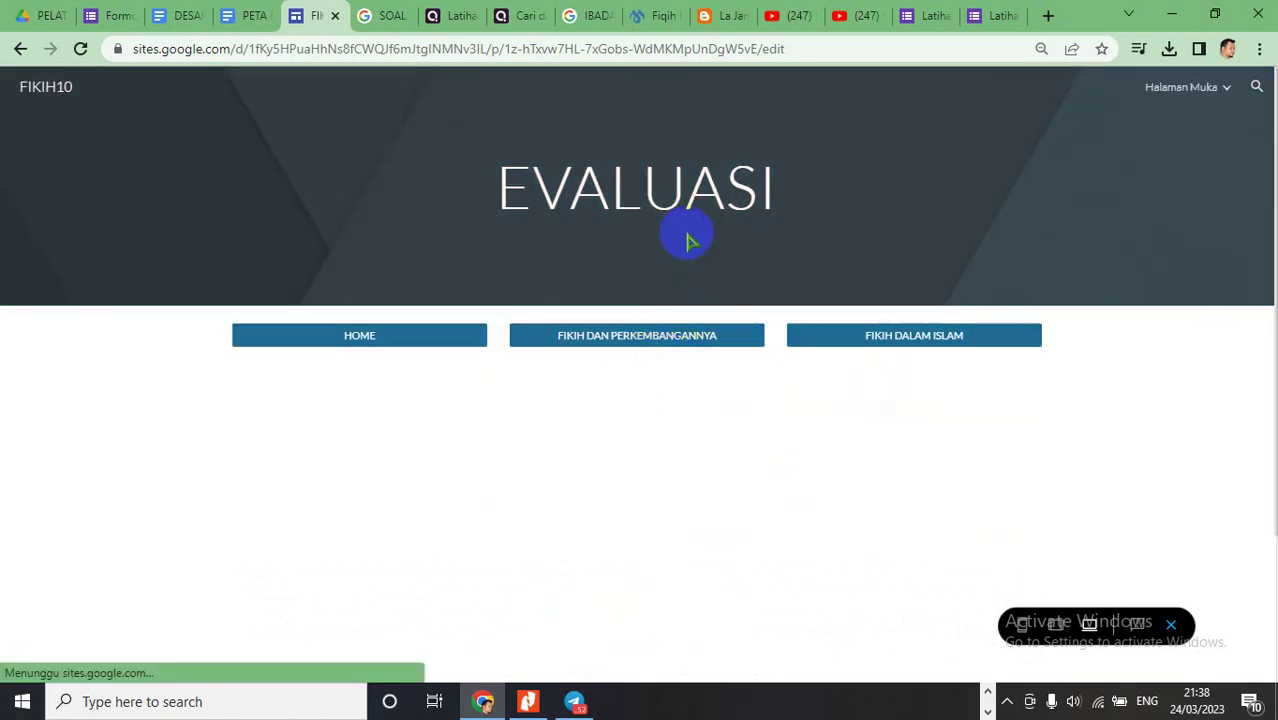
pyautogui.scroll(-2, 797, 262)
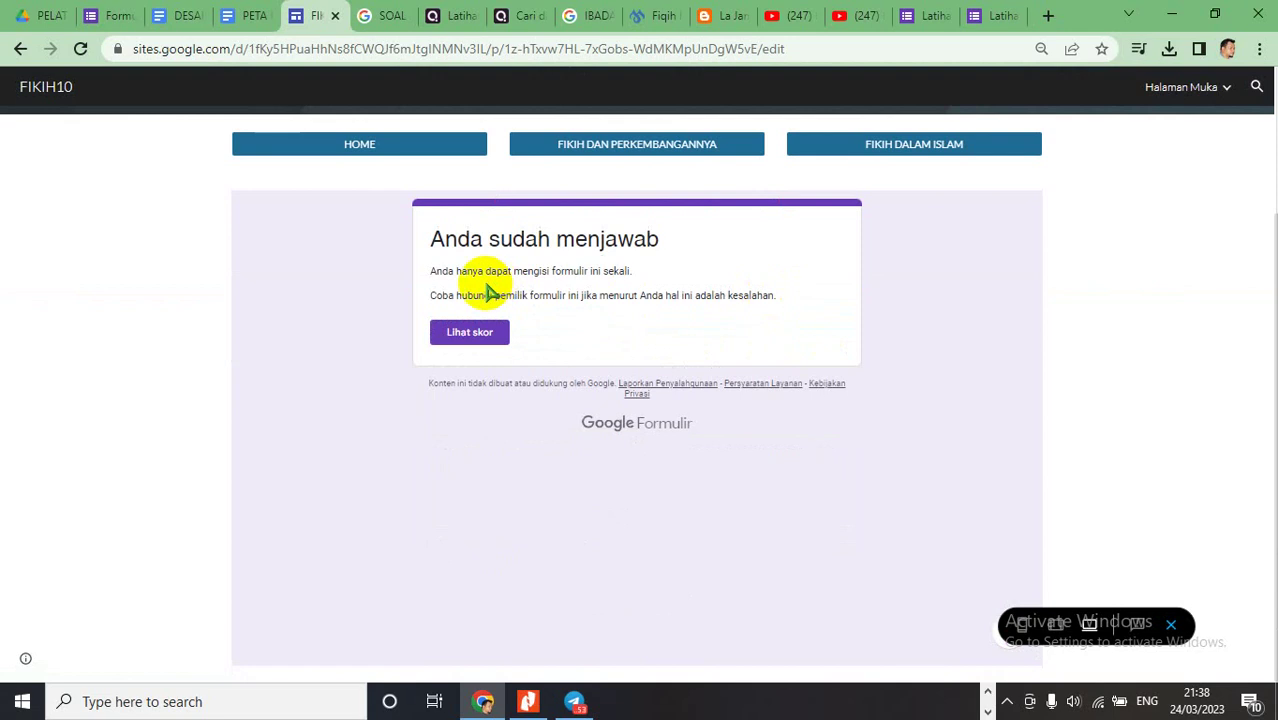
pyautogui.click(477, 332)
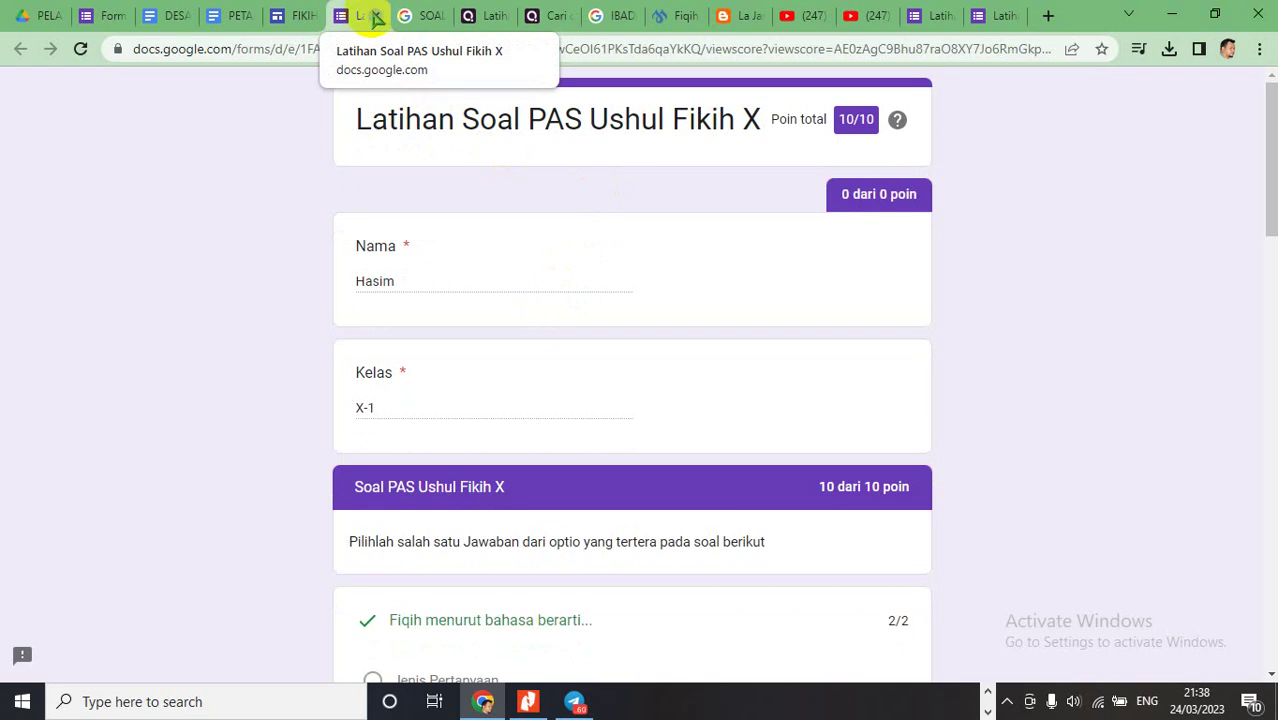
pyautogui.click(375, 16)
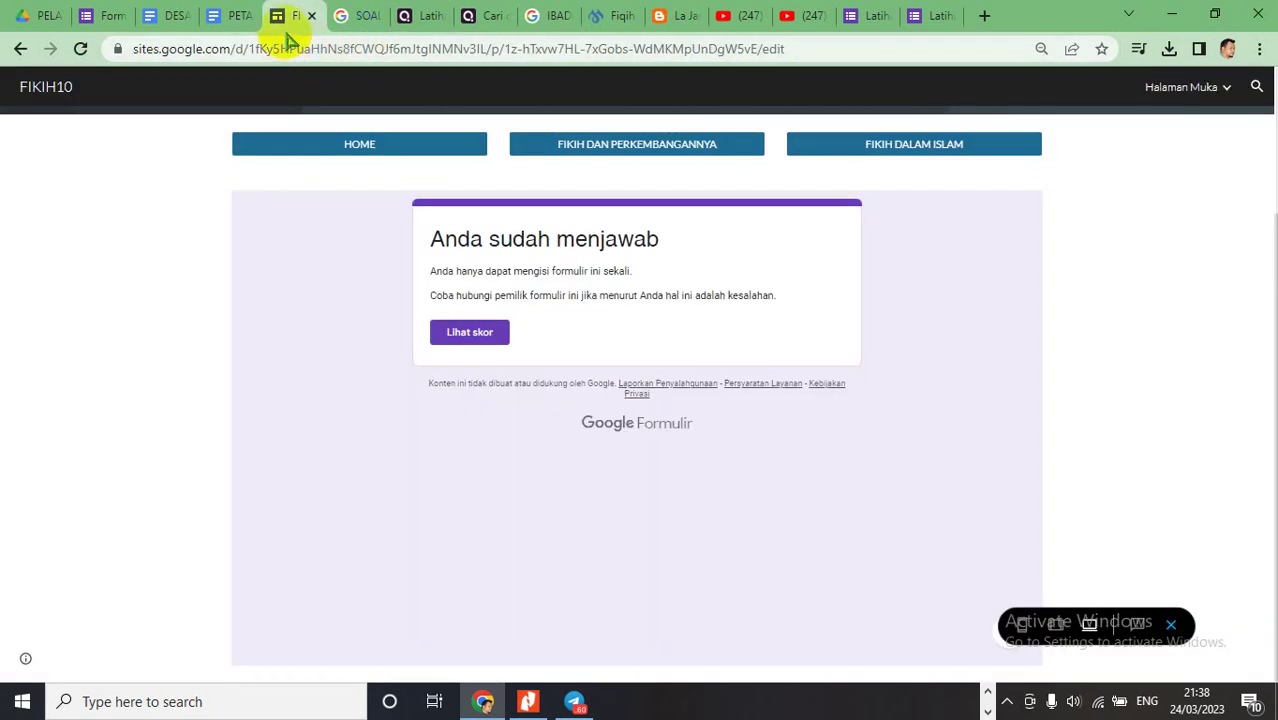
pyautogui.scroll(2, 622, 399)
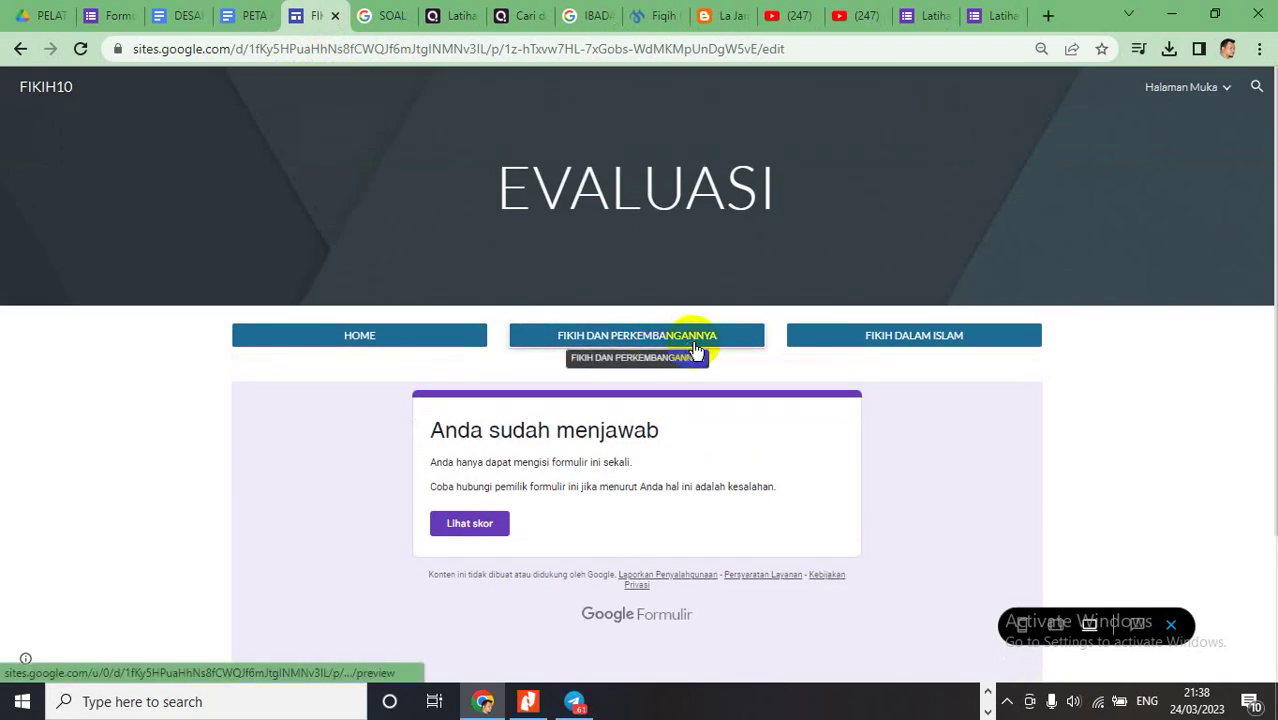
pyautogui.click(400, 343)
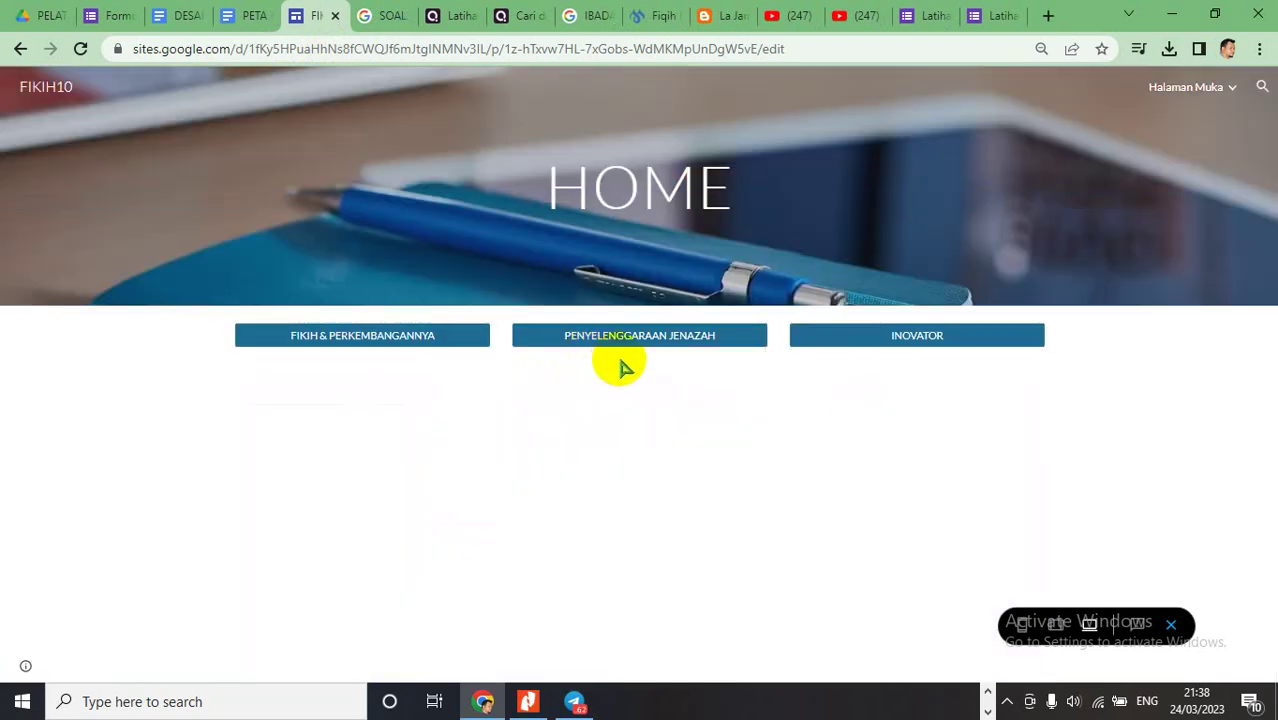
# - Exit the site preview and copy the link of the published site
pyautogui.click(1172, 626)
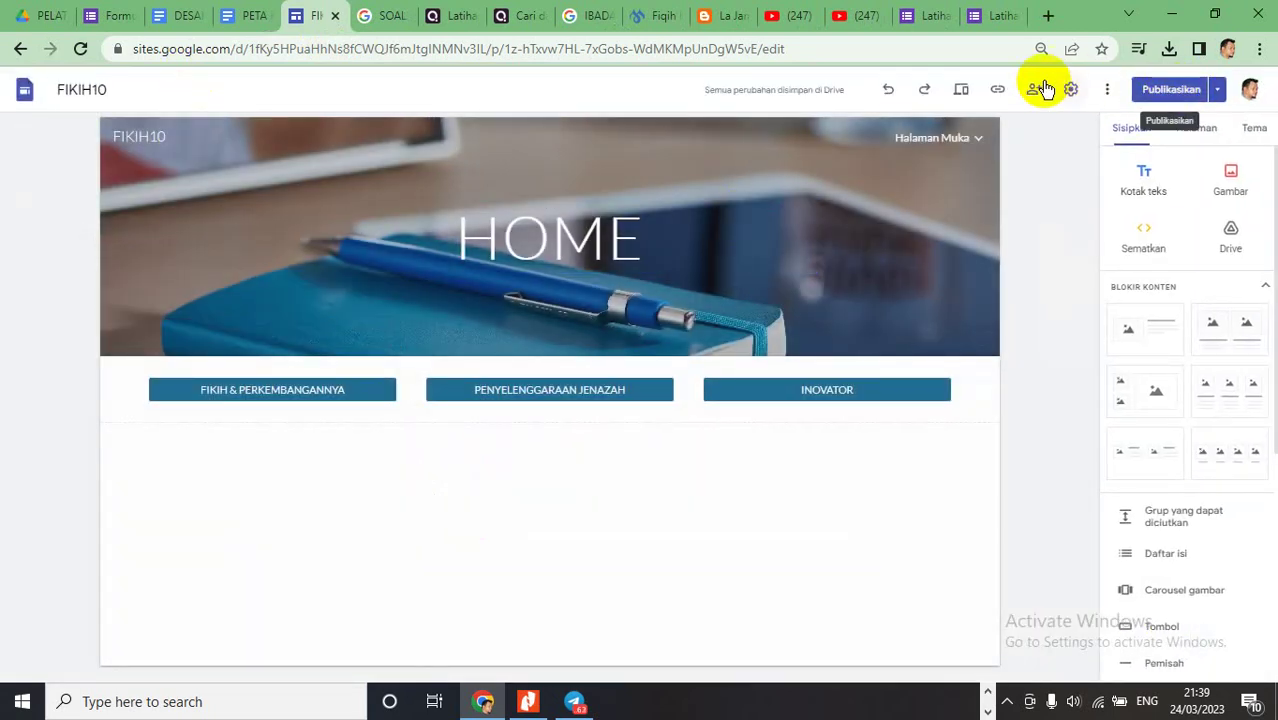
pyautogui.click(997, 90)
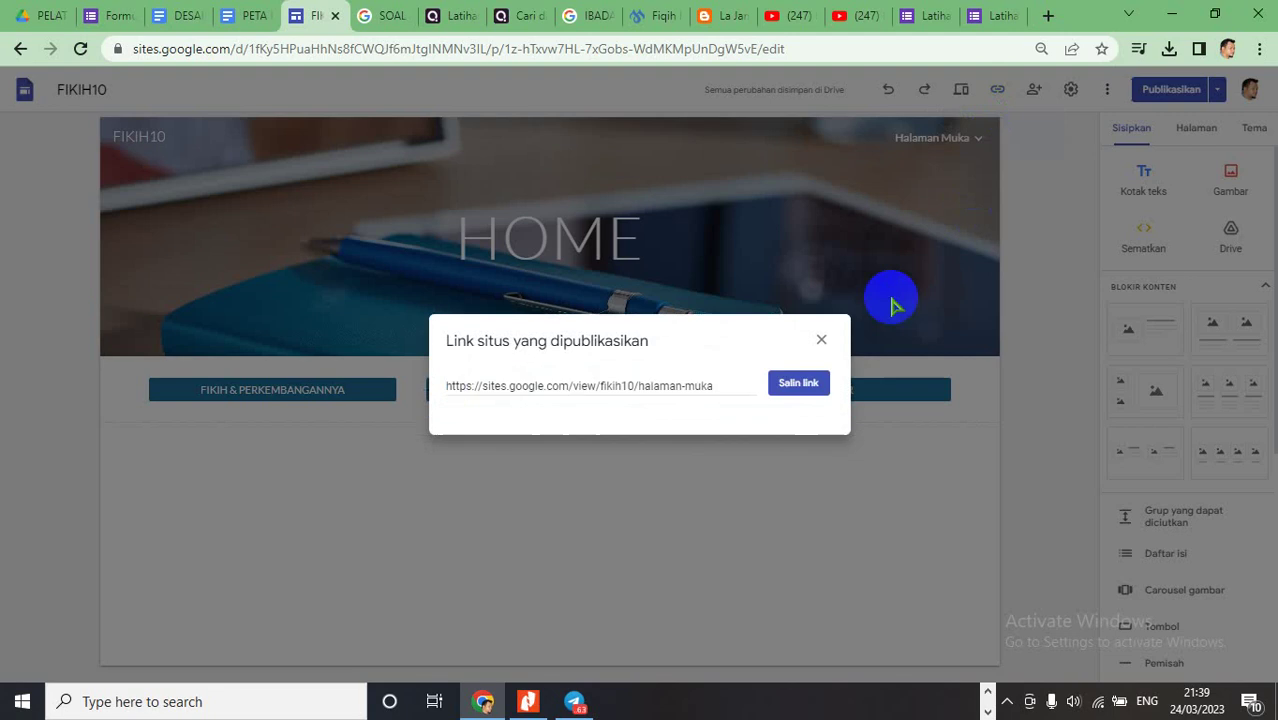
pyautogui.click(800, 382)
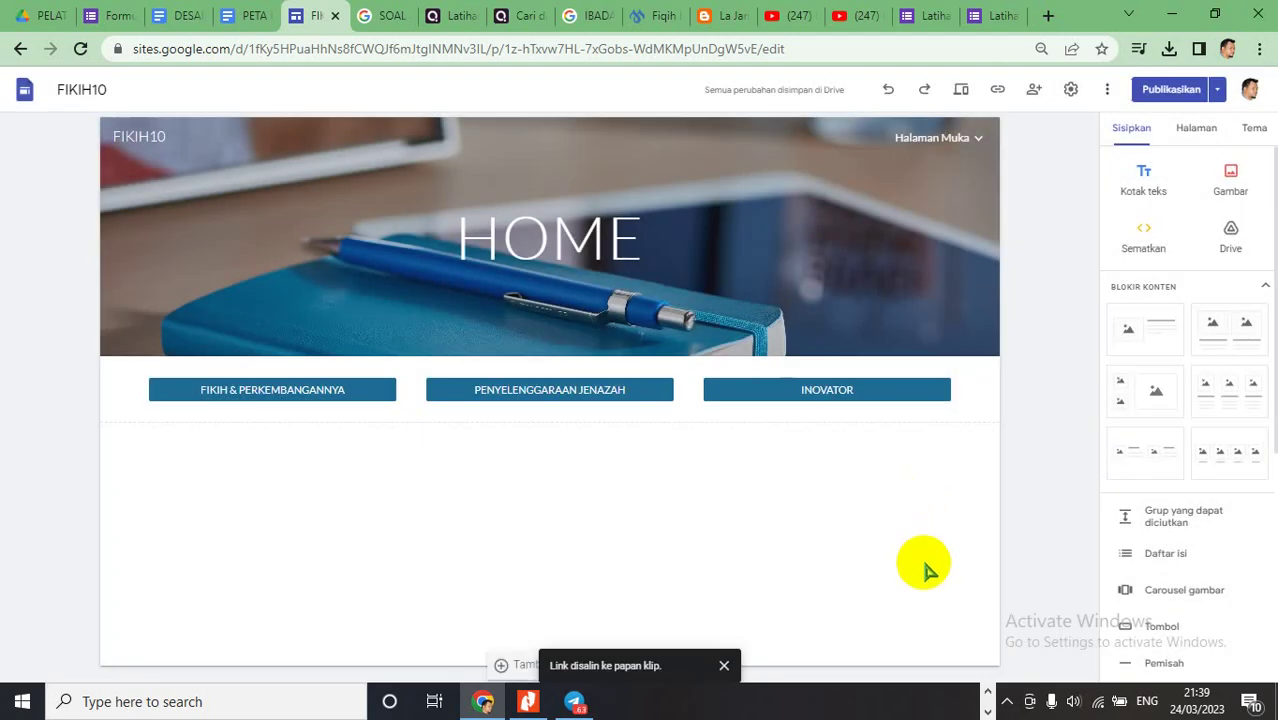
# - Switch to the other Chrome window, which holds the Canva design
pyautogui.click(988, 710)
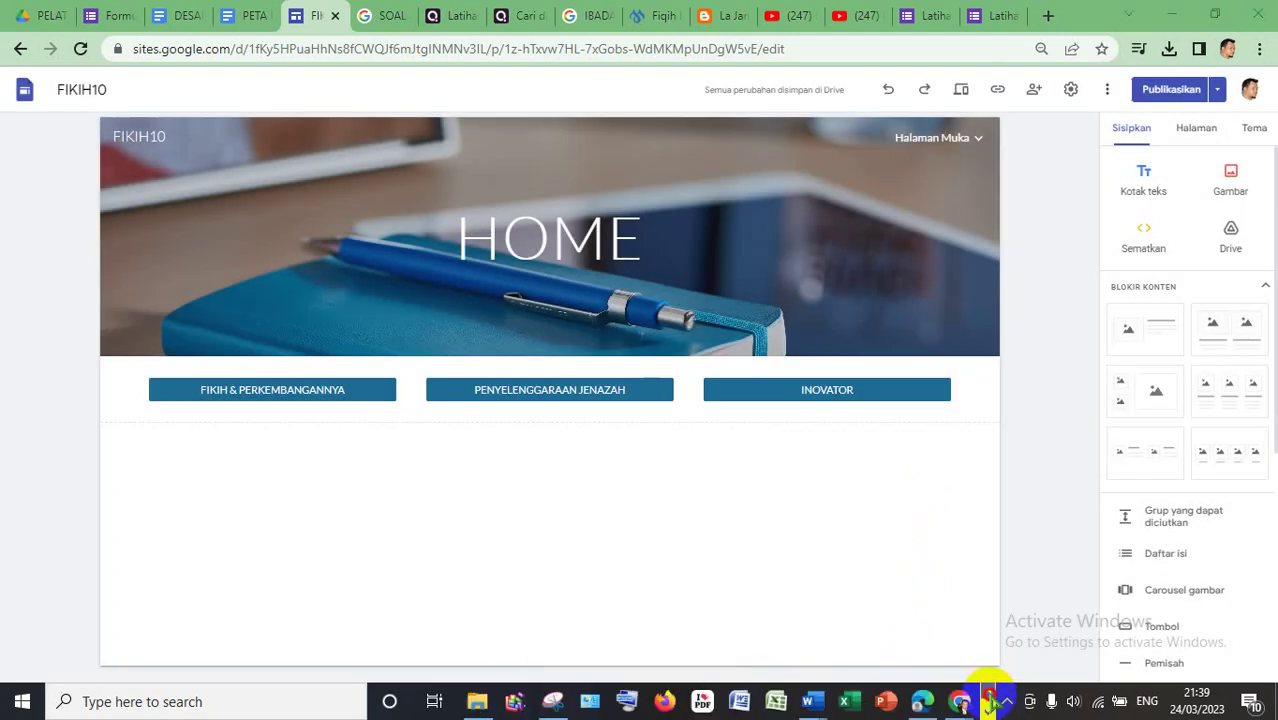
pyautogui.moveTo(958, 703)
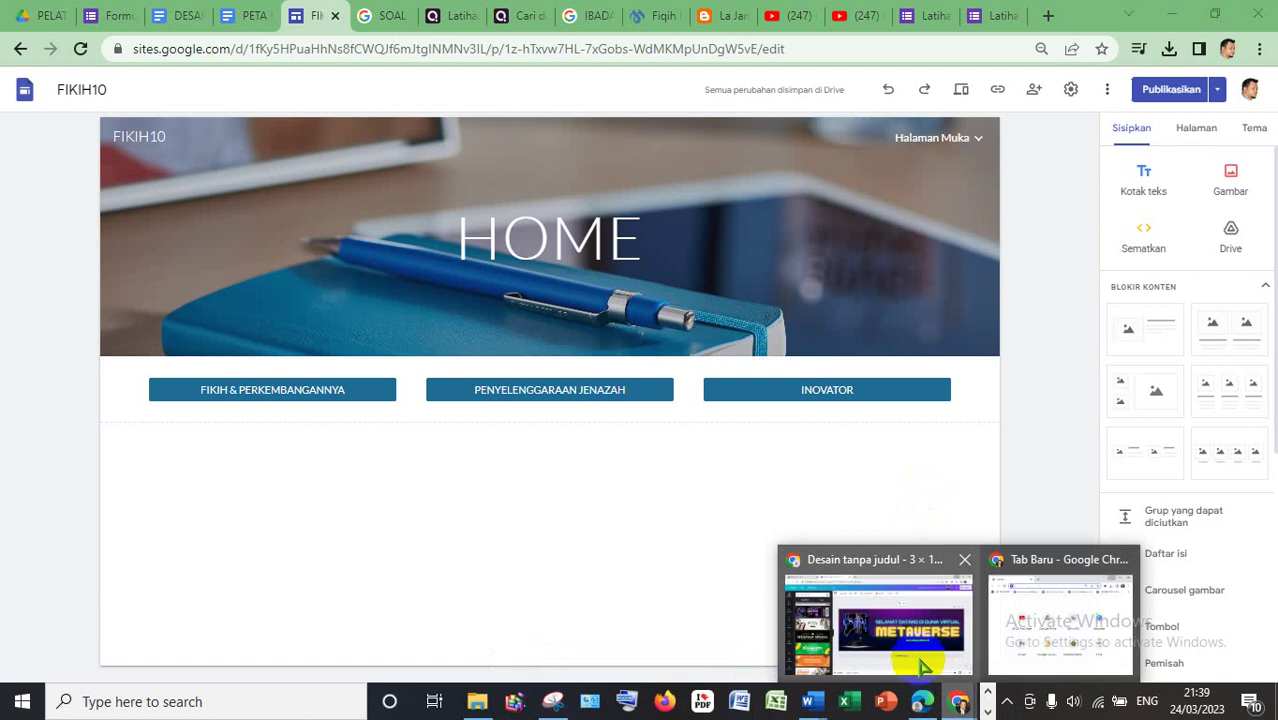
pyautogui.click(968, 578)
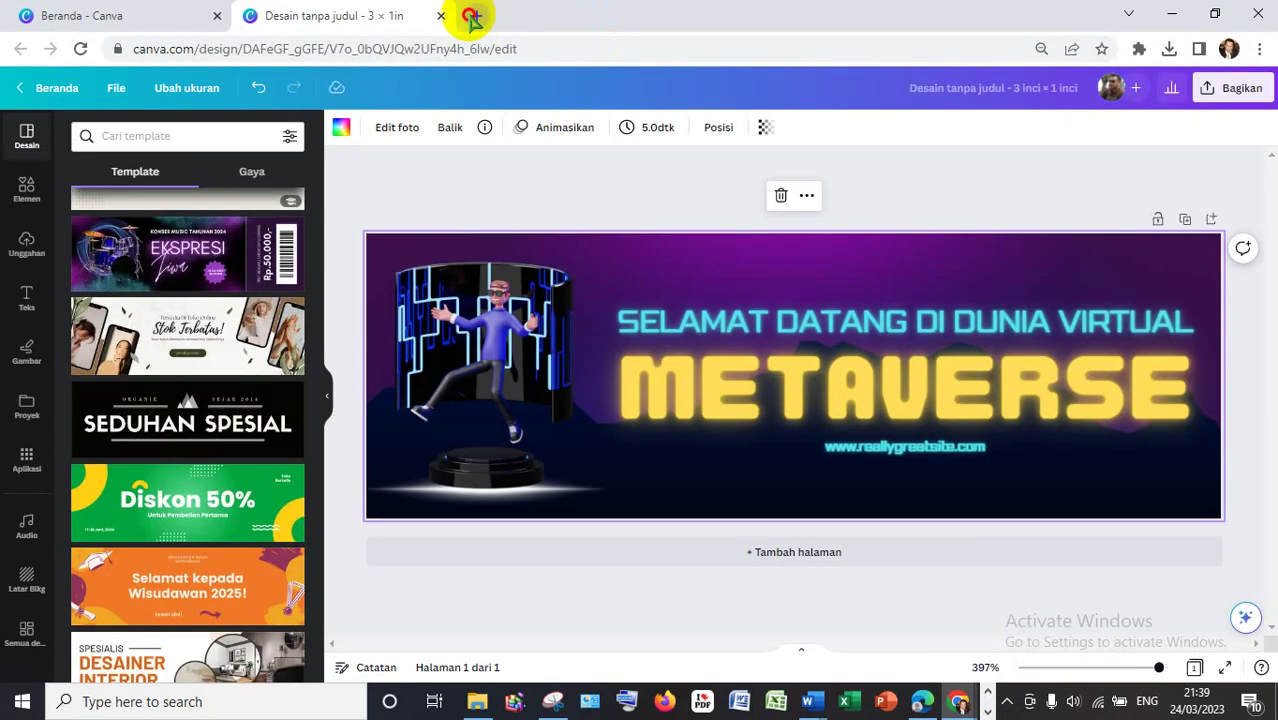